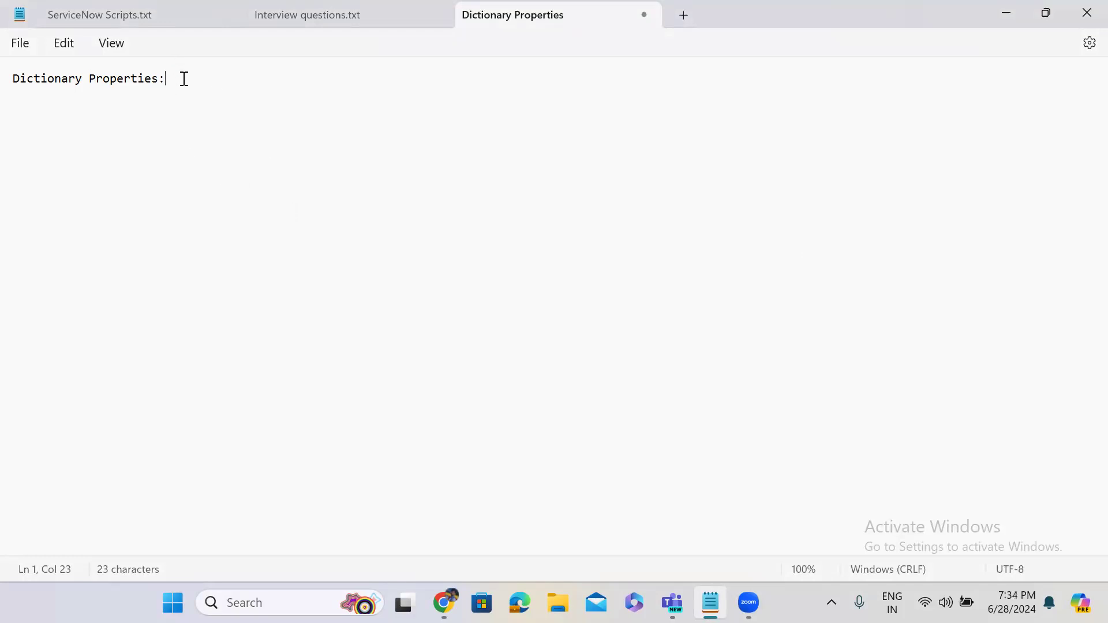
Insert "(field, Column)" directly after the word Dictionary in the heading of the notes
click(84, 78)
text(())
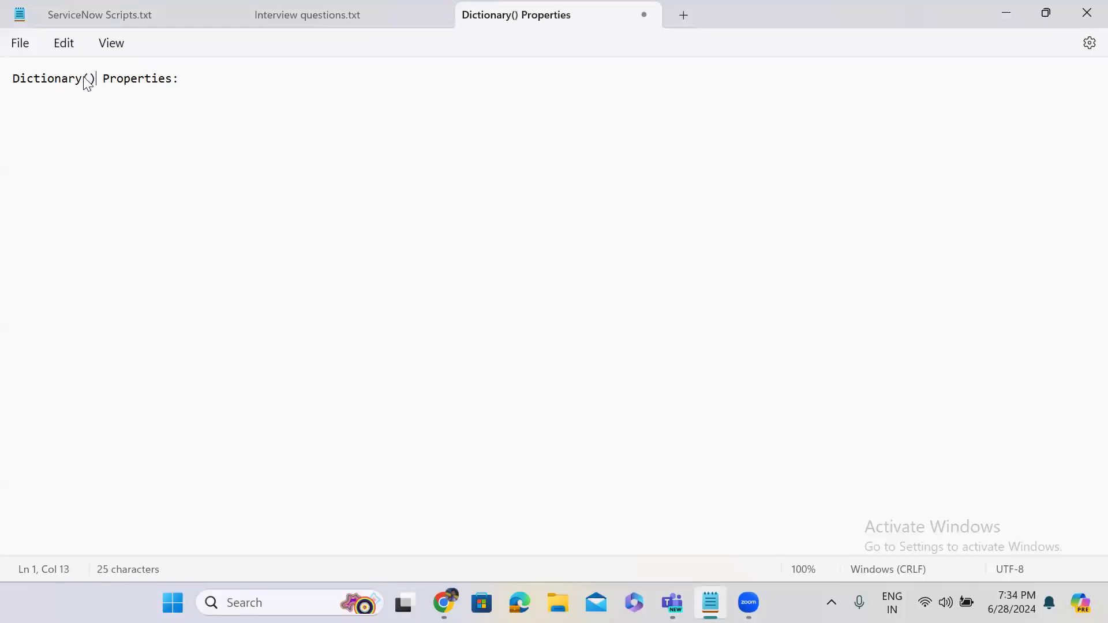
text(fiel)
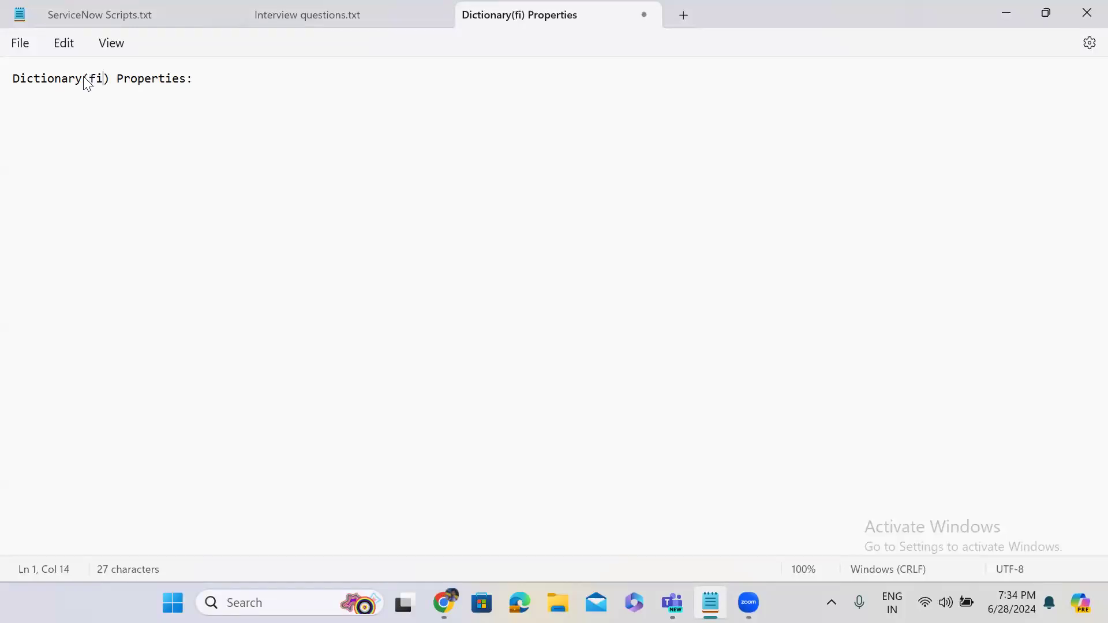
text(d, Column)
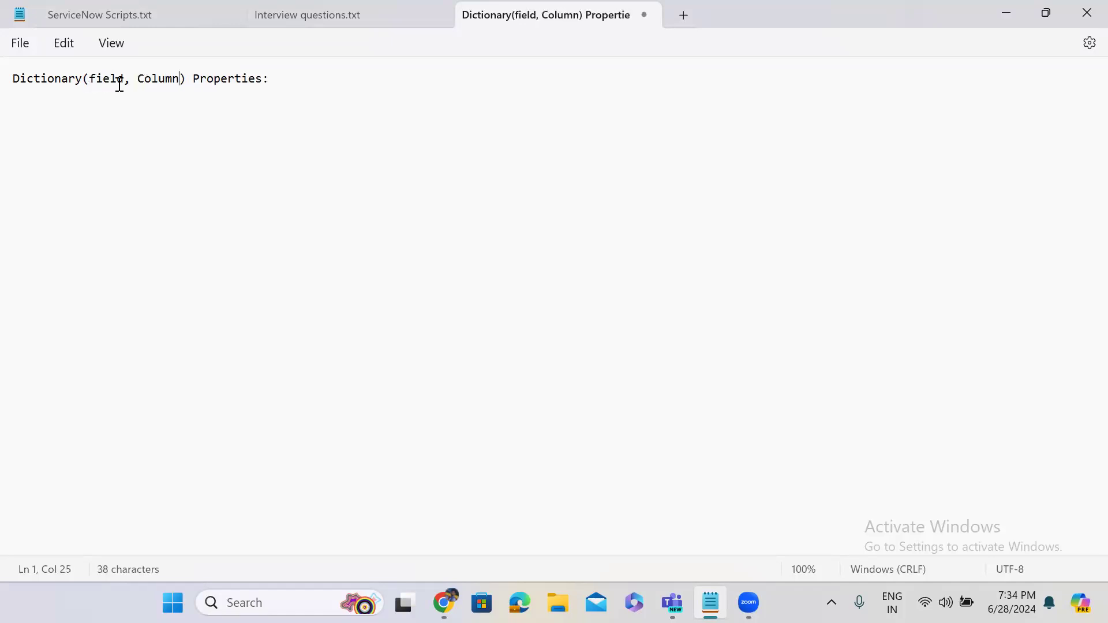
double_click(158, 85)
Below the heading, leave a blank line and list Mandatory, Readonly, Display and Default Value on separate lines
click(291, 86)
key(Return)
key(Return)
text(Mandatory)
key(Return)
text(Read)
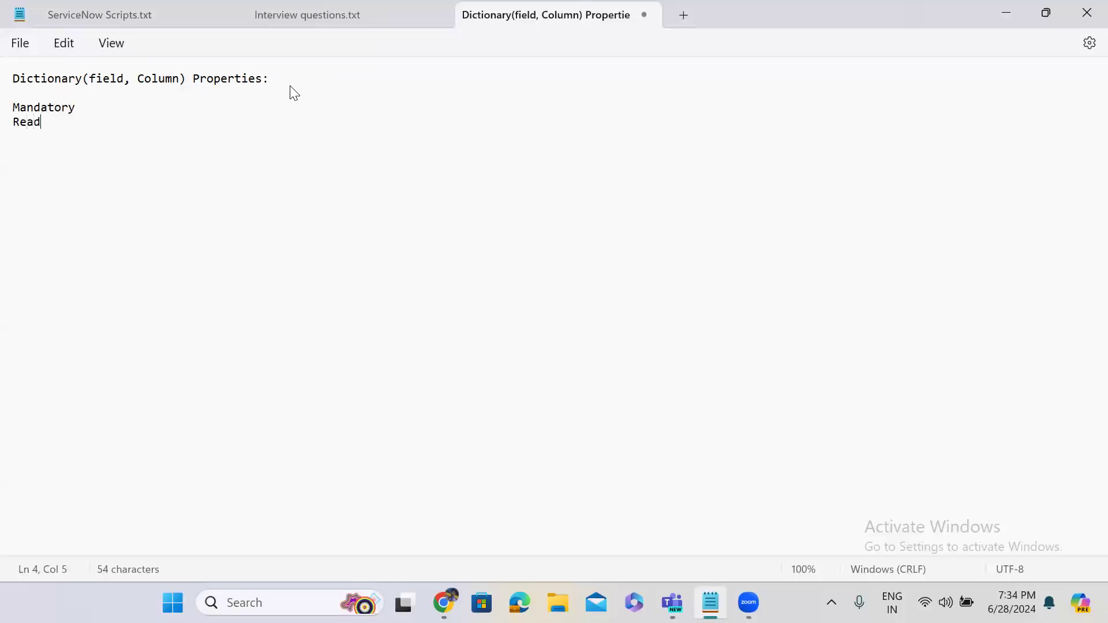
text(only)
key(Return)
text(Display)
key(BackSpace)
text(y Defa)
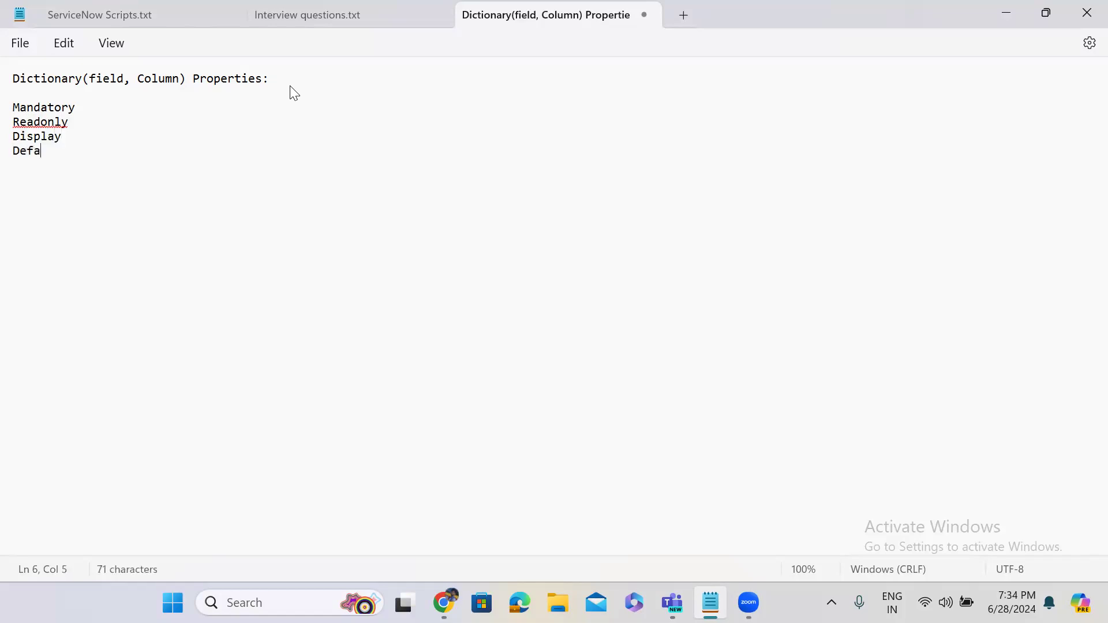
text(ult Value)
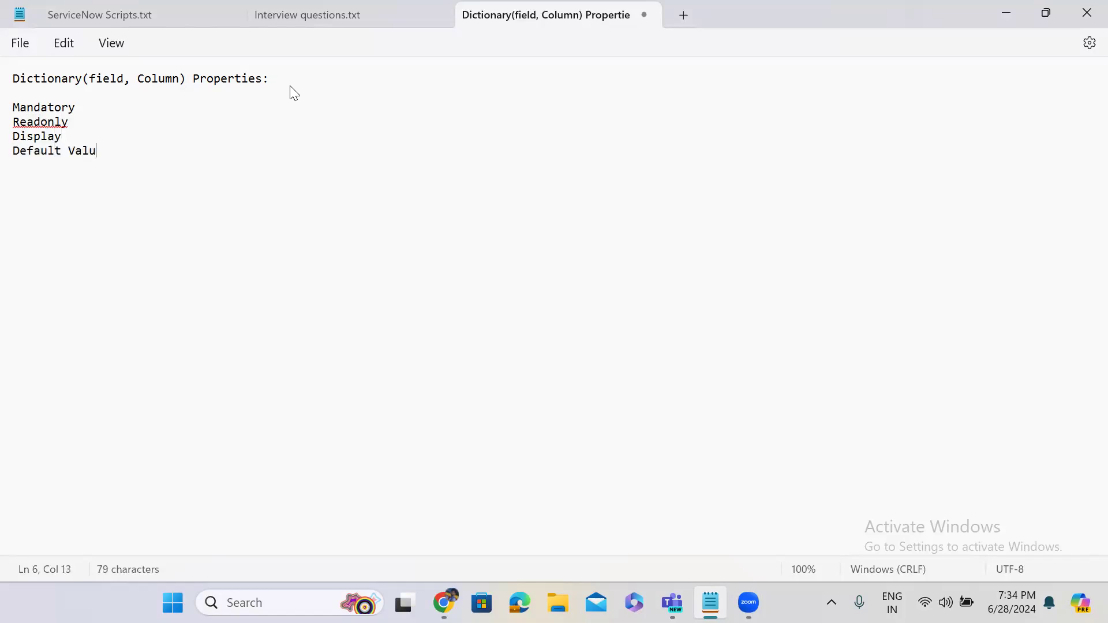
Add Dependent Value and Calculated Value as the next two lines of the property list
key(Return)
text(Ca)
key(BackSpace)
key(BackSpace)
text(Dependent Value)
key(Return)
text(Calculat)
key(BackSpace)
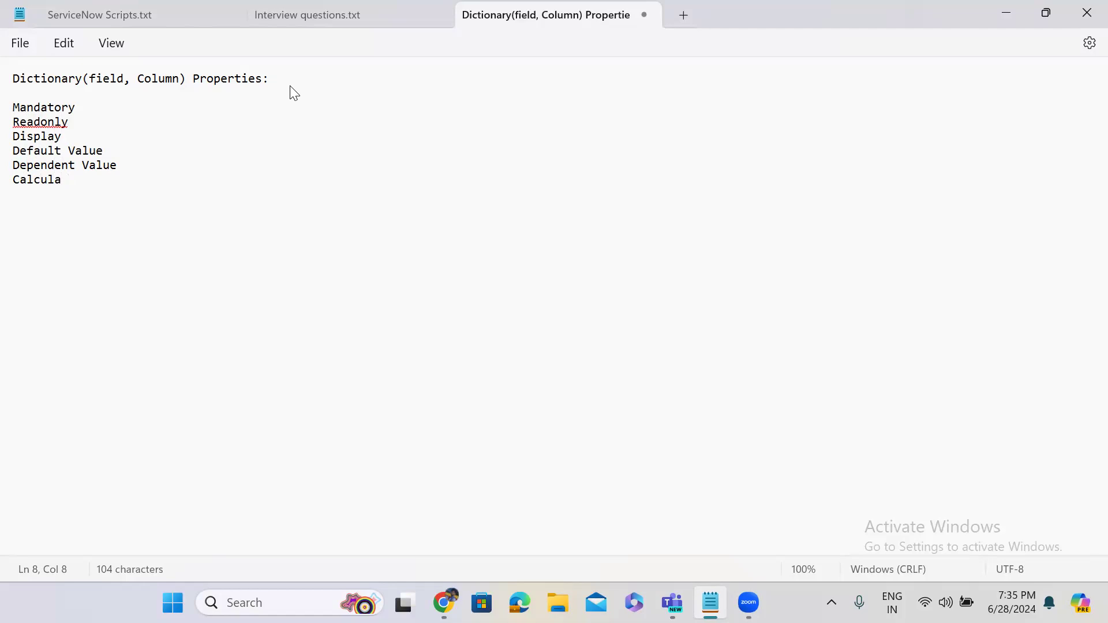
text(ated)
click(49, 182)
click(65, 210)
click(114, 190)
text(Value)
Complete the property list with Choice List Specification, Reference Qualifiers and Attributes on separate lines
key(Return)
text(Choice List Specification)
key(Return)
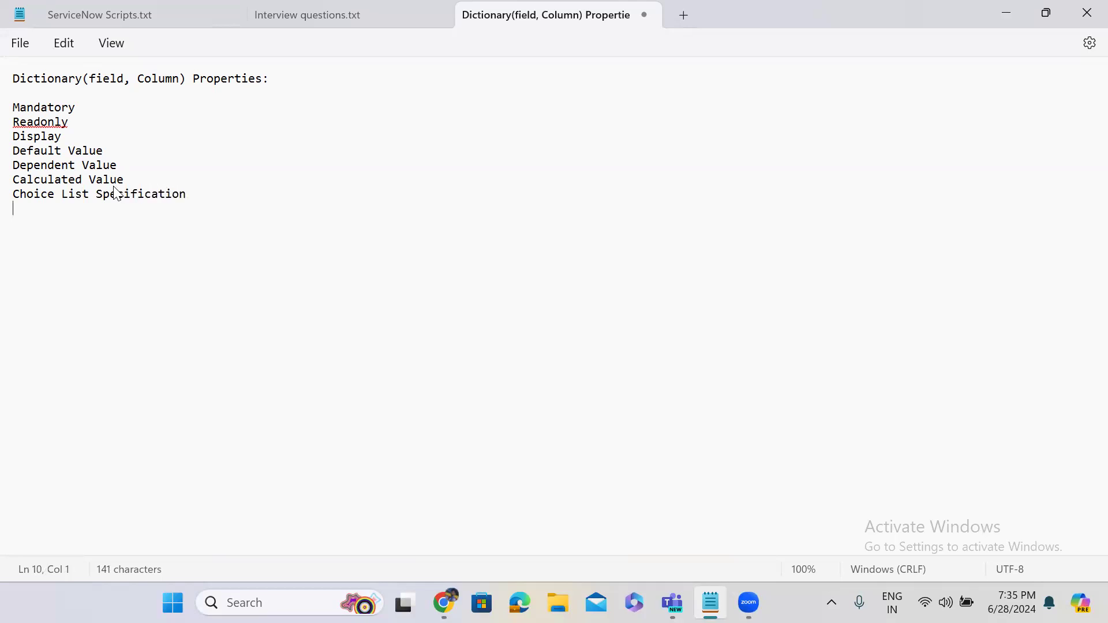
text(Reference Q)
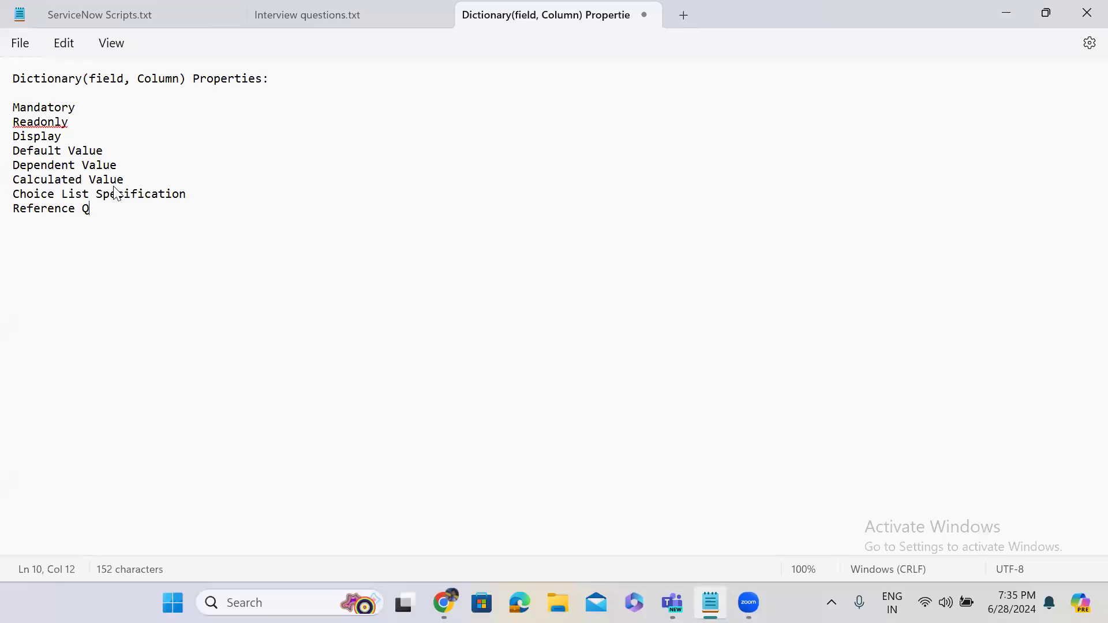
text(ualifiers)
key(Return)
text(Attributes)
key(Return)
Switch to ServiceNow in Chrome, find "custom incident" in the navigator and open its Create New form in a separate browser tab
click(1010, 10)
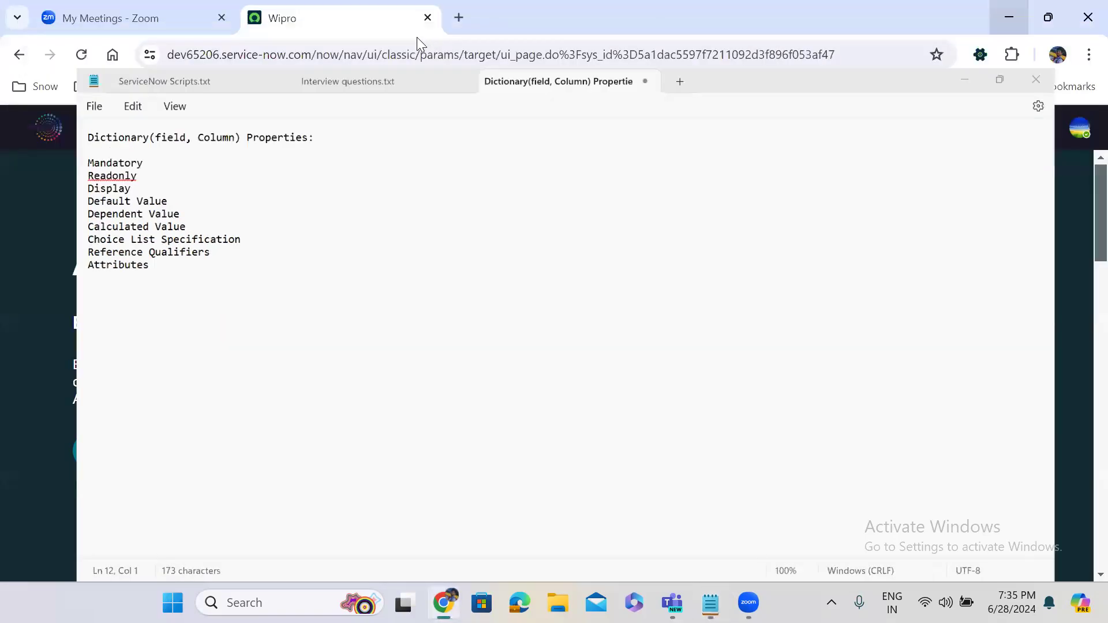
click(99, 134)
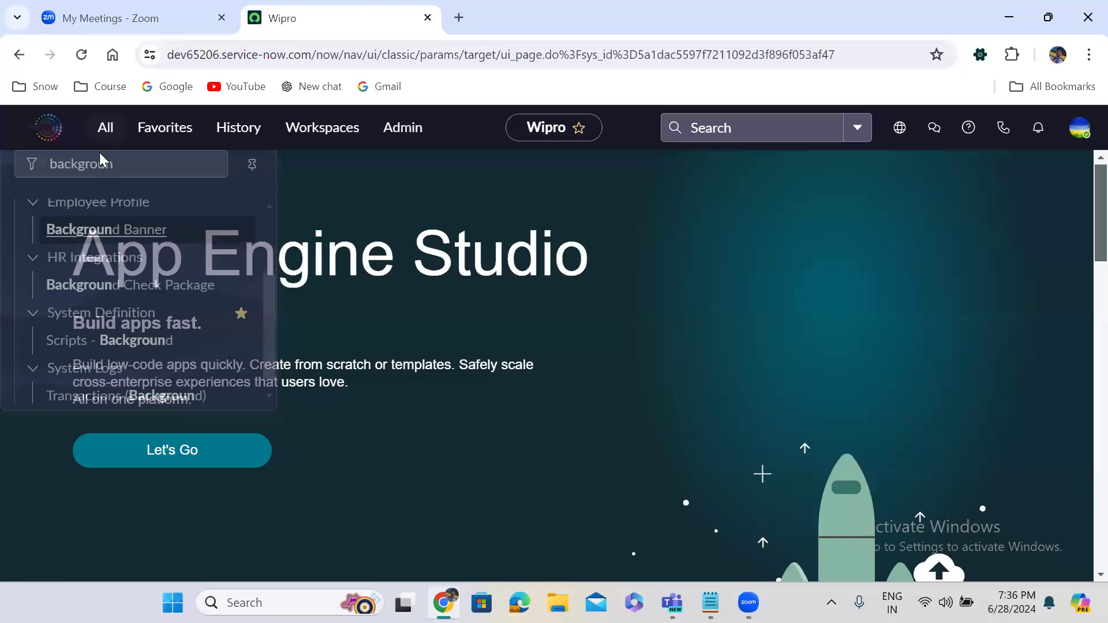
text(cu)
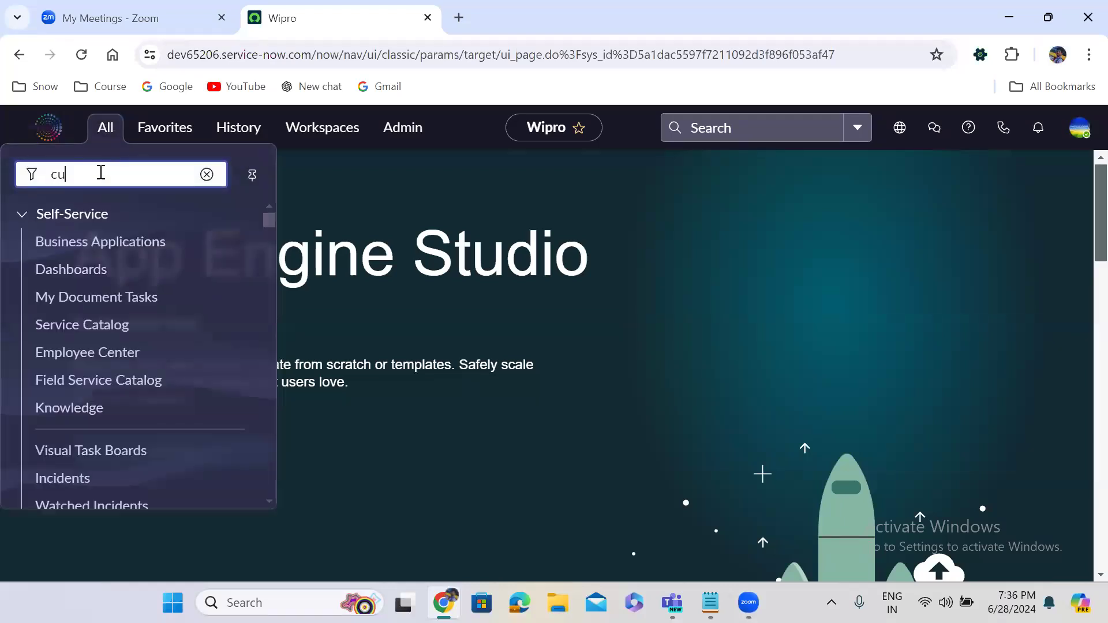
text(stom in)
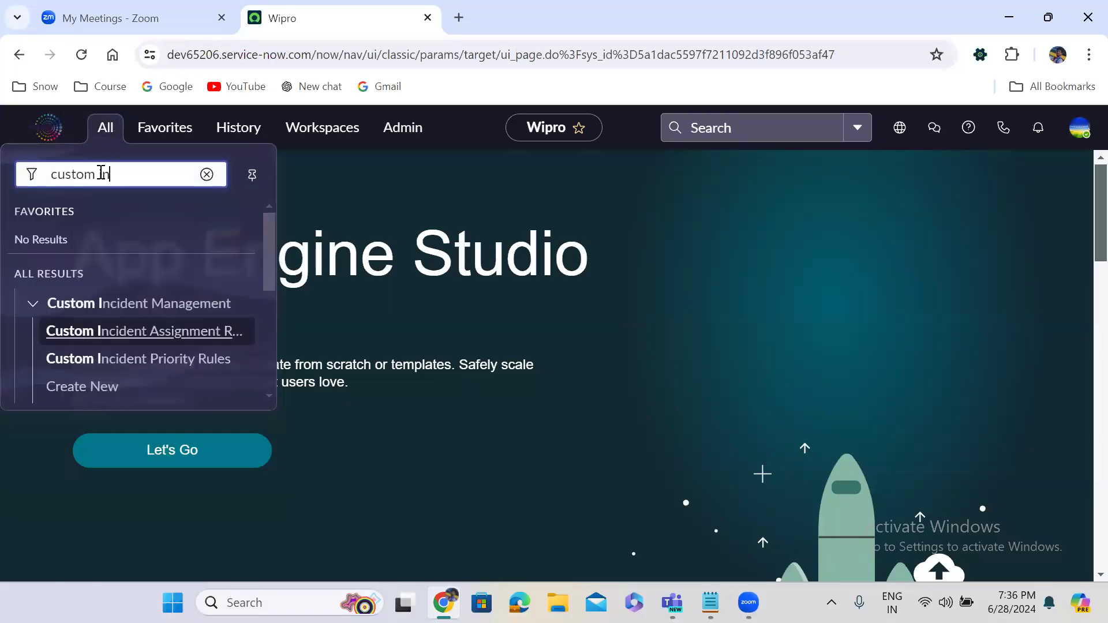
text(cident)
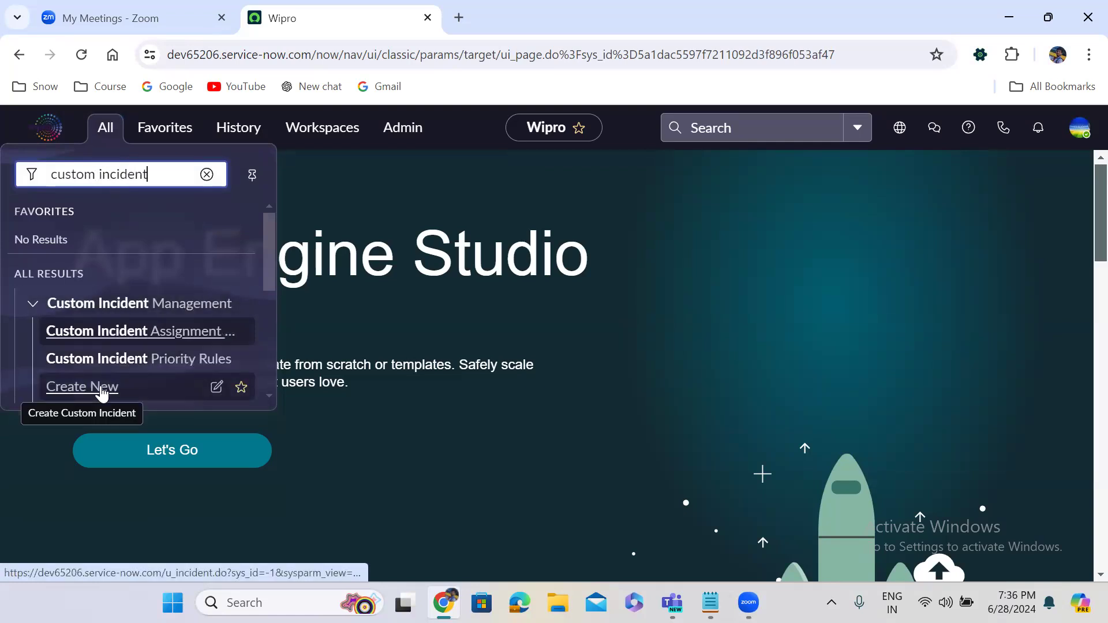
middle_click(103, 390)
click(510, 8)
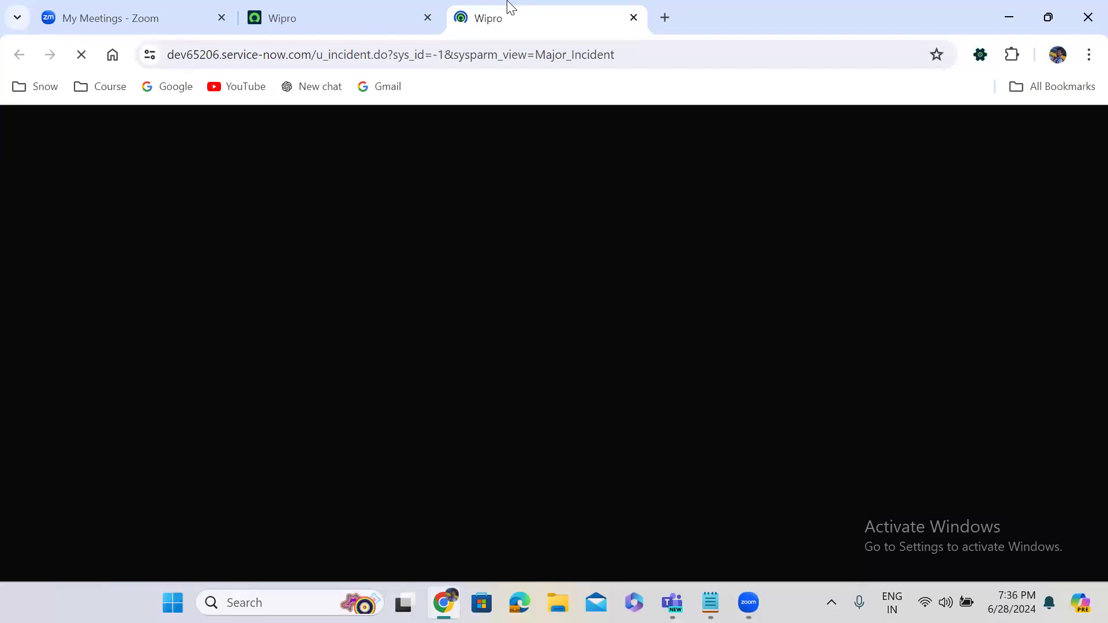
click(468, 232)
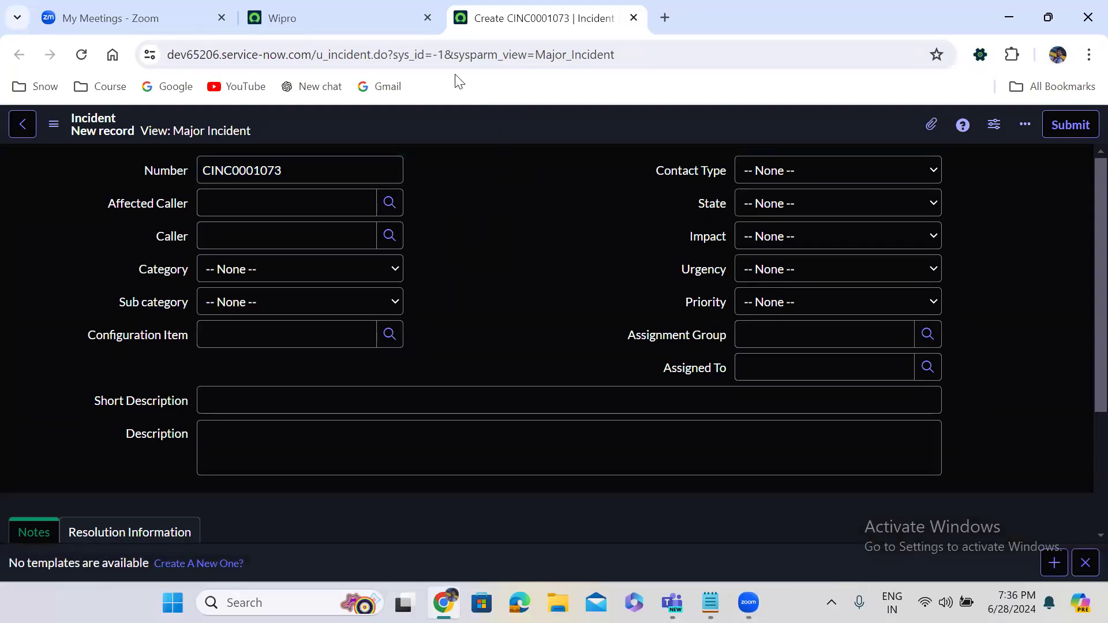
Open the configuration record of the Create New module under Custom Incident Management from the original ServiceNow tab
click(366, 18)
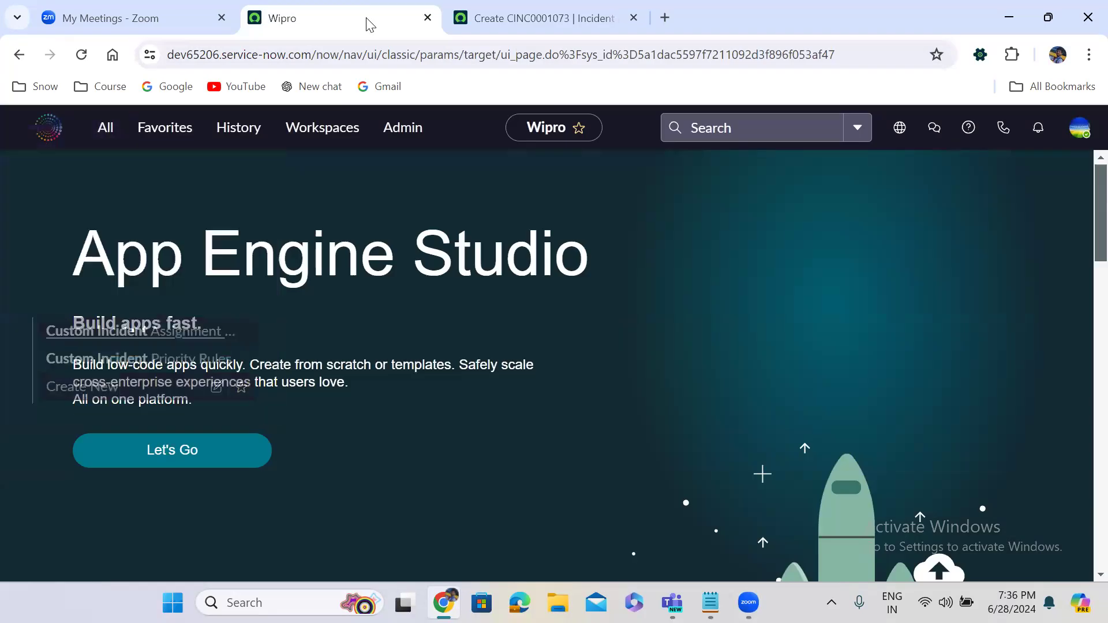
click(110, 125)
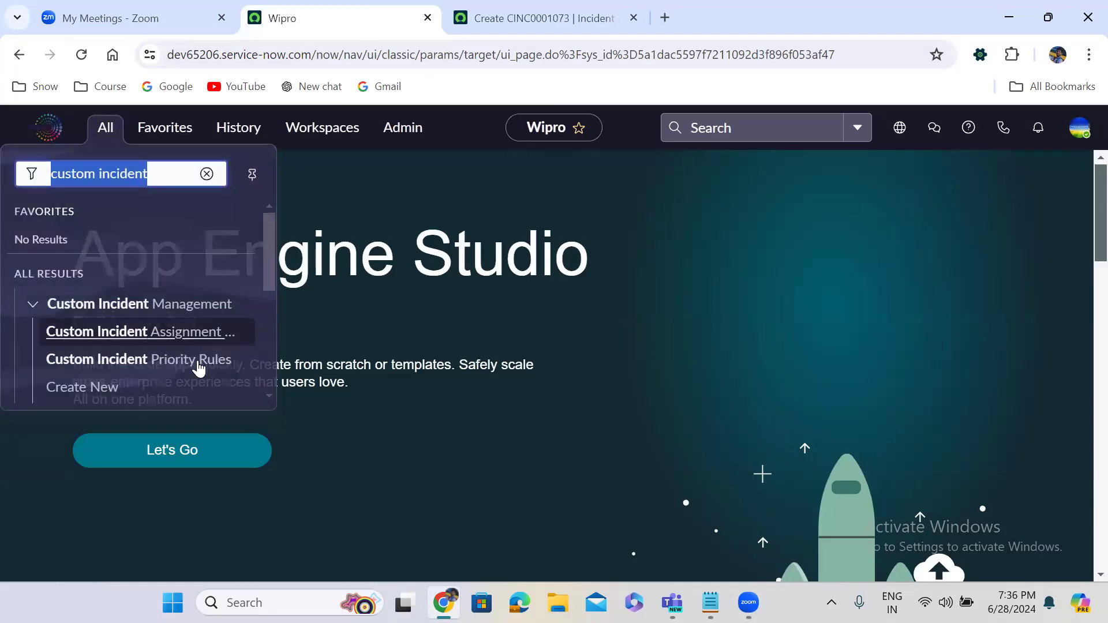
click(217, 387)
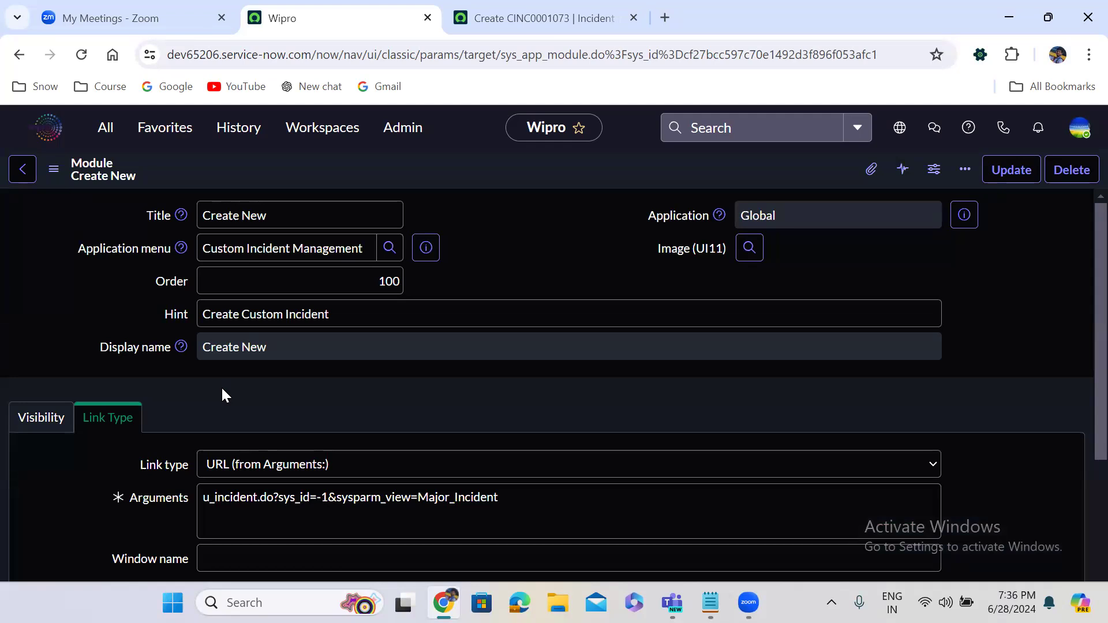
Remove "&sysparm_view=Major_Incident" from the module's link arguments, leaving u_incident.do?sys_id=-1, and update the module
scroll(393, 396, down, 3)
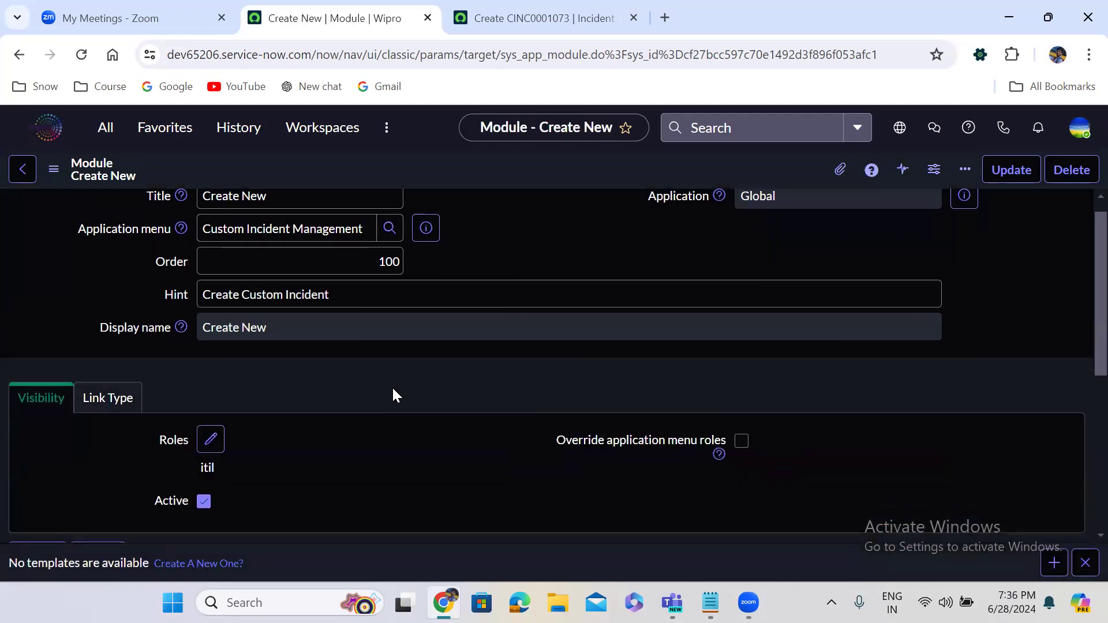
scroll(393, 389, down, 1)
scroll(393, 390, up, 1)
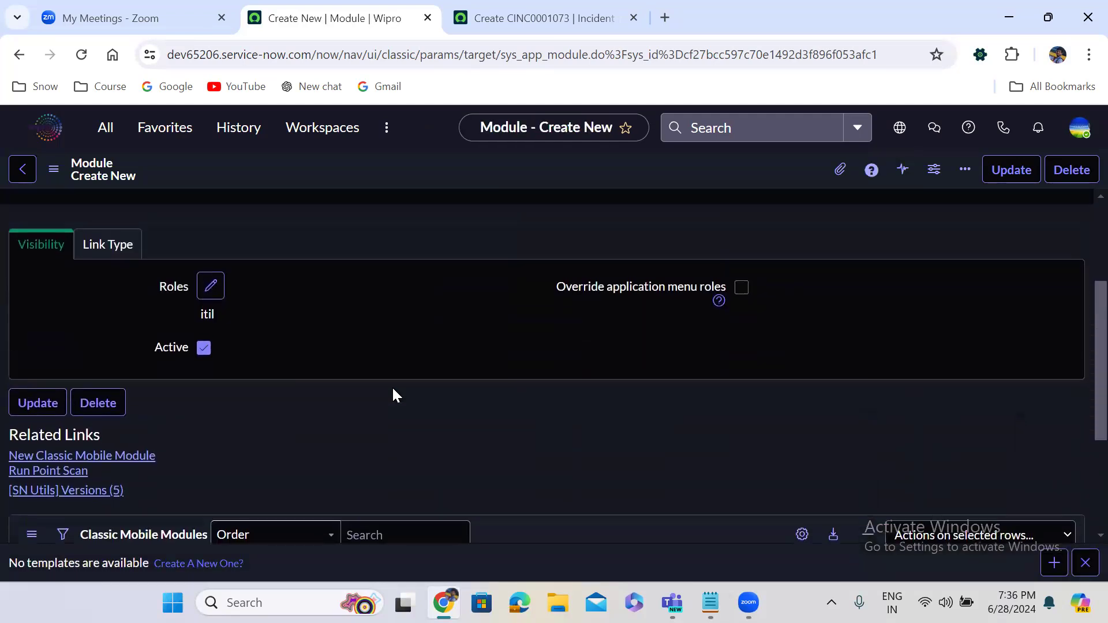
click(108, 279)
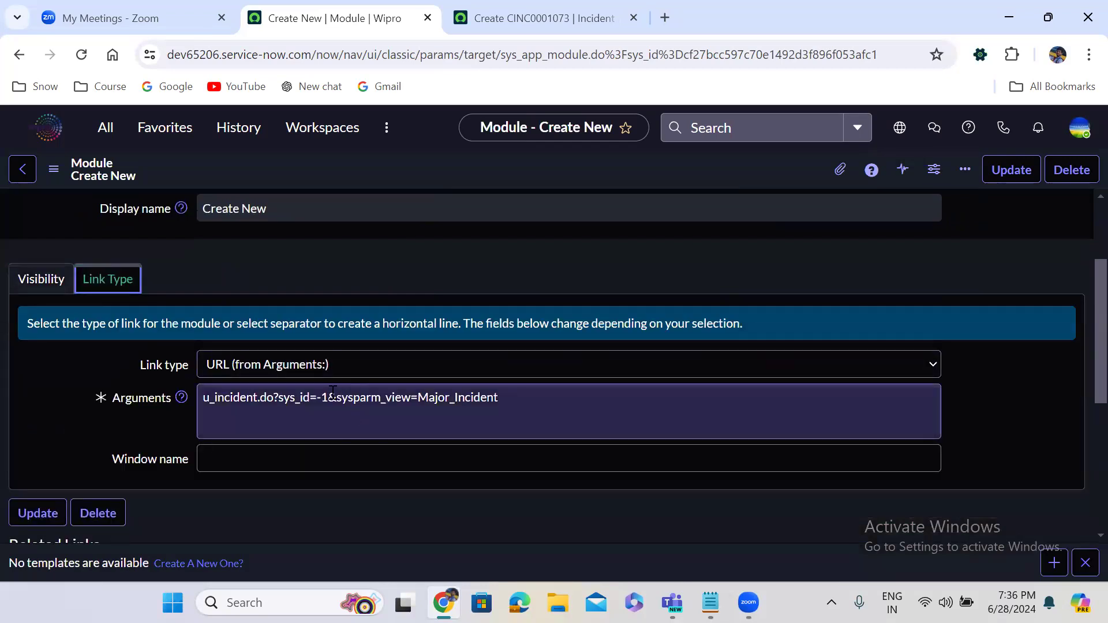
drag(332, 397, 507, 404)
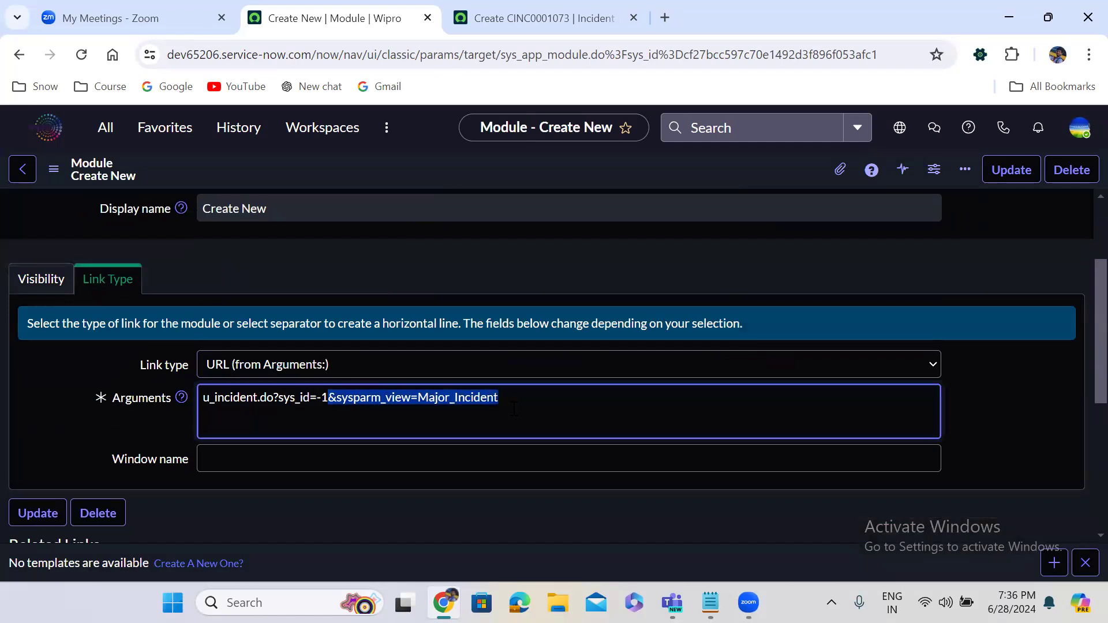
key(BackSpace)
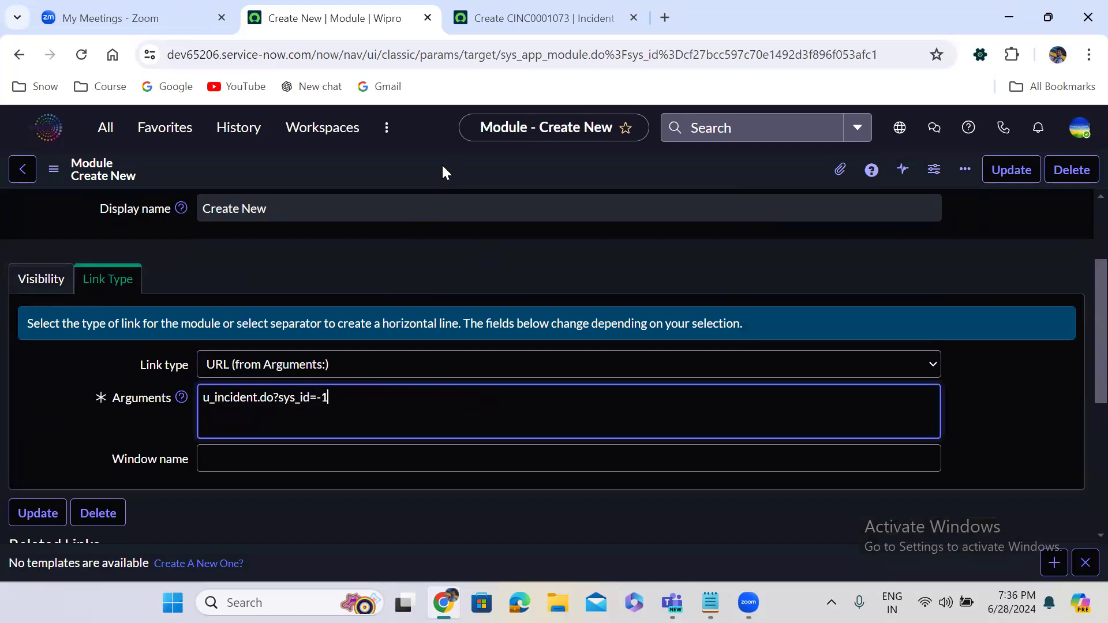
click(1011, 169)
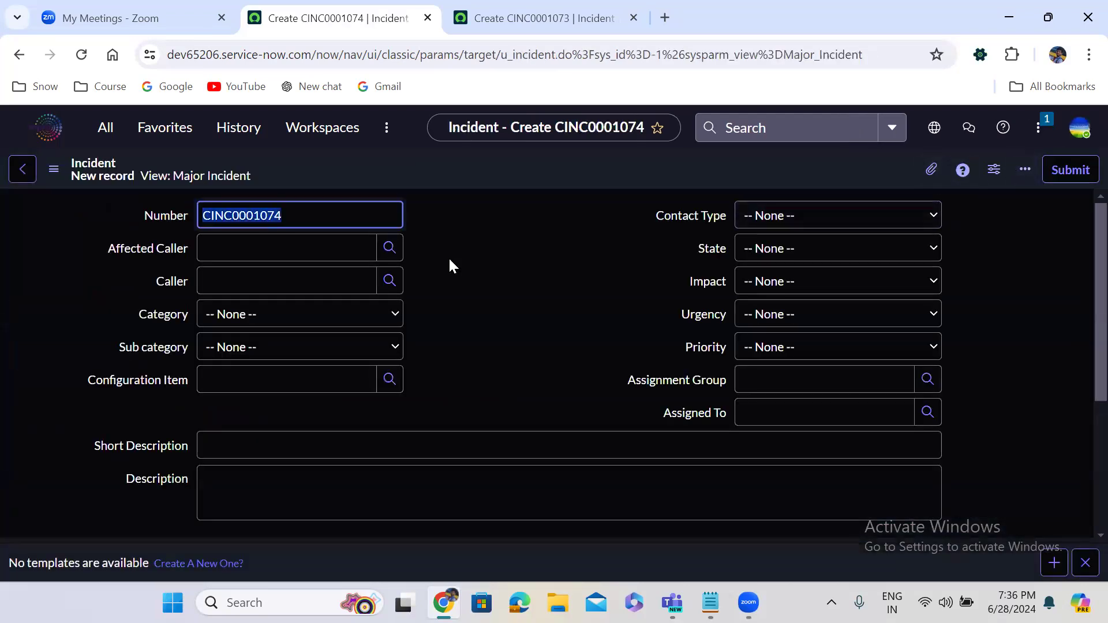
Open the Create New custom incident form and reload it with the Major_Incident view parameter removed from its URL
click(97, 133)
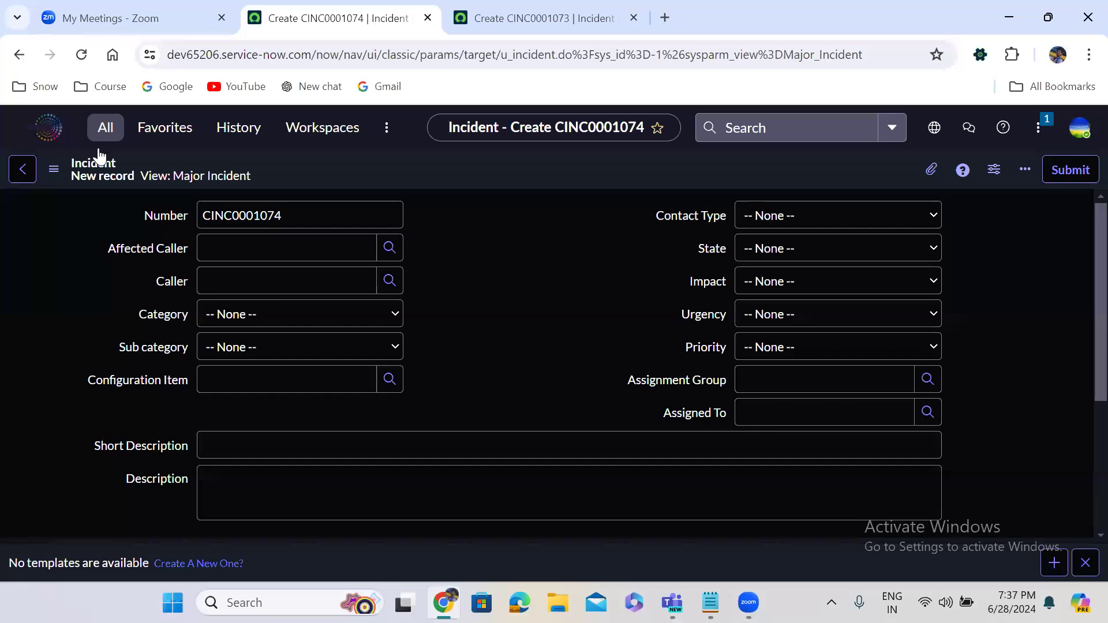
click(70, 387)
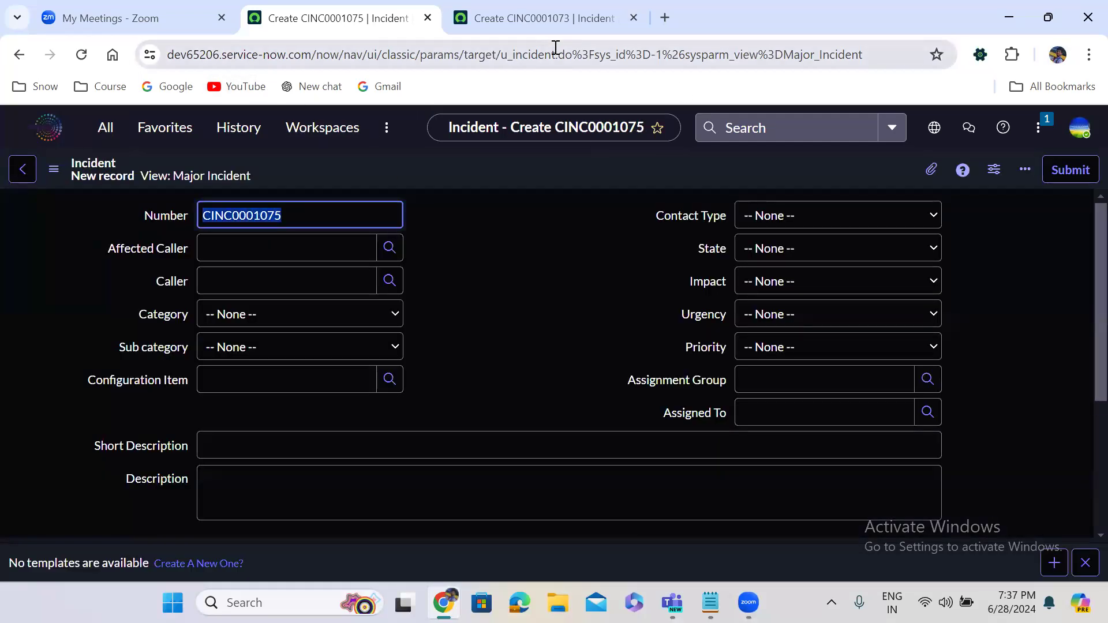
drag(666, 53, 882, 56)
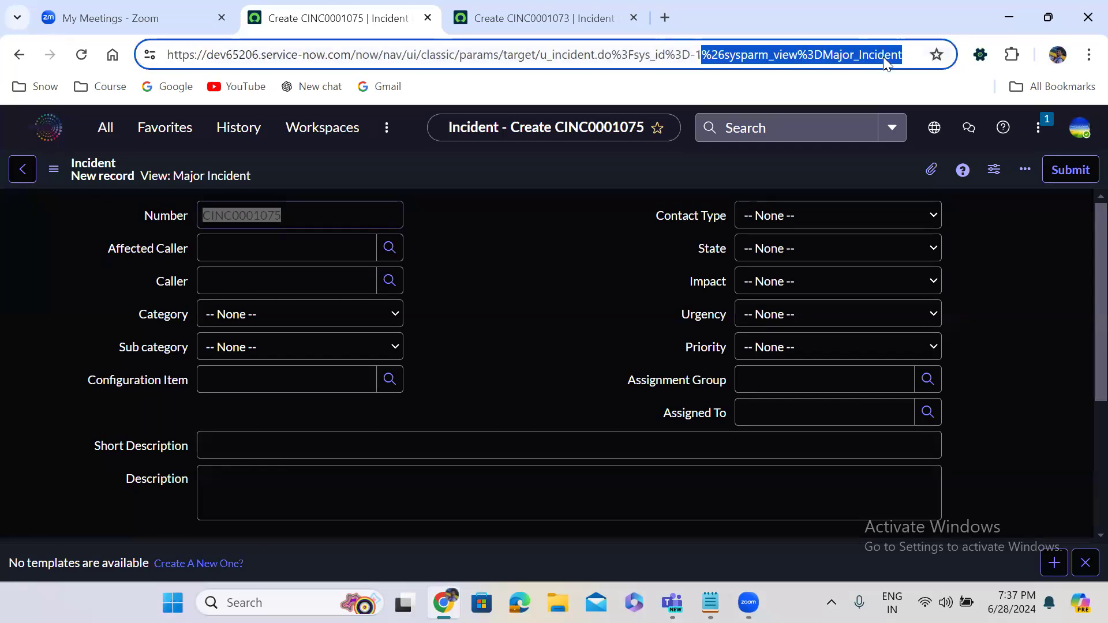
key(BackSpace)
key(Return)
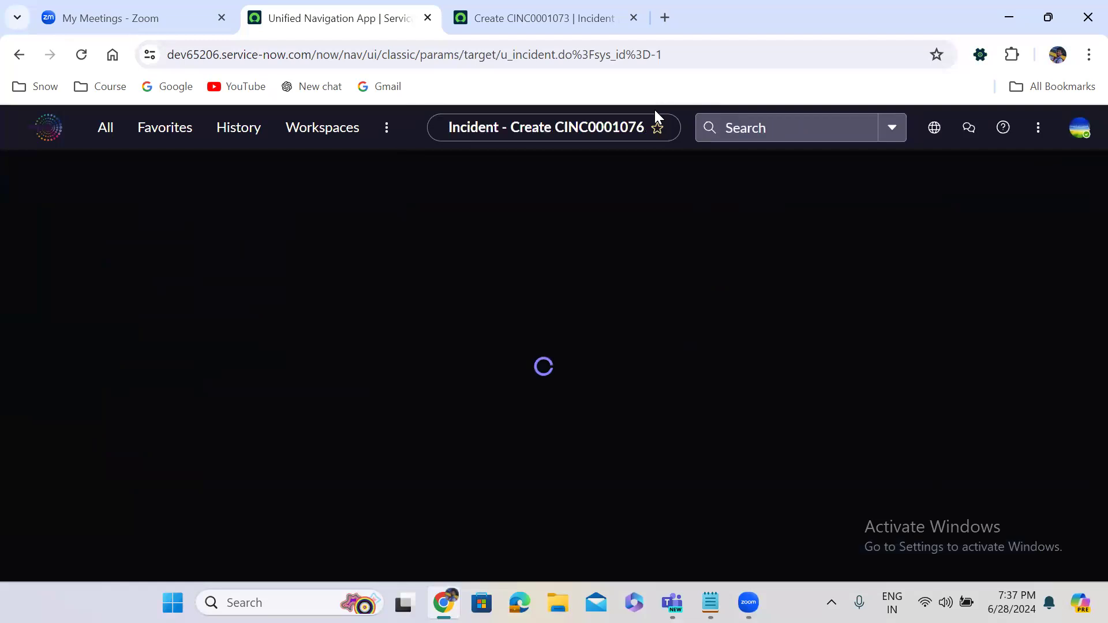
click(500, 289)
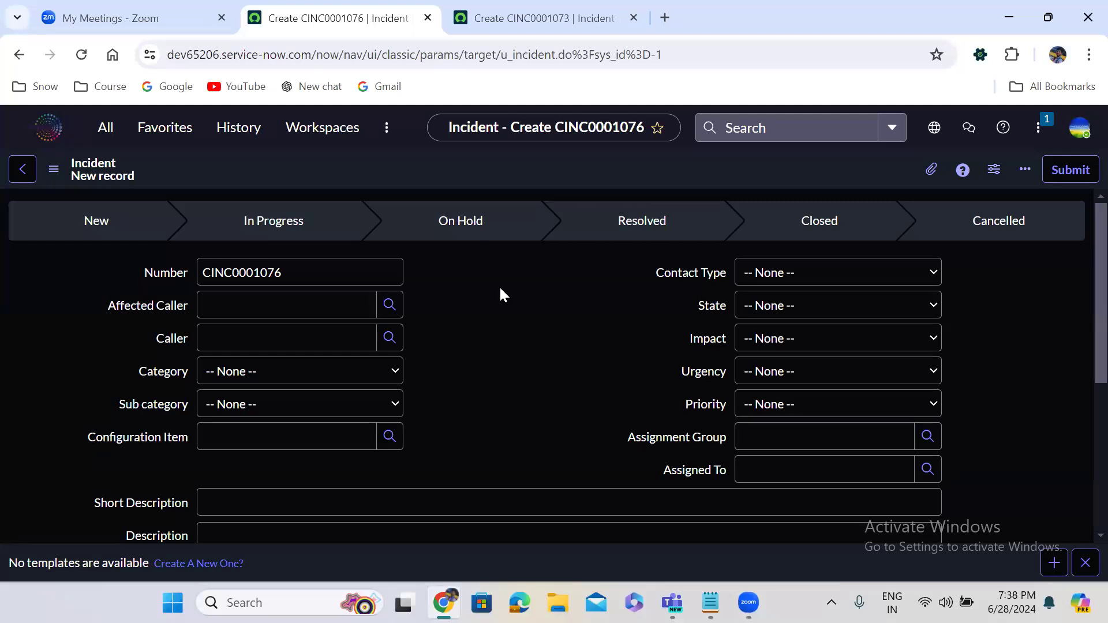
click(431, 508)
key(alt+Tab)
click(493, 455)
Save the new incident without leaving its form and examine the record's sys_id in the page URL
right_click(477, 172)
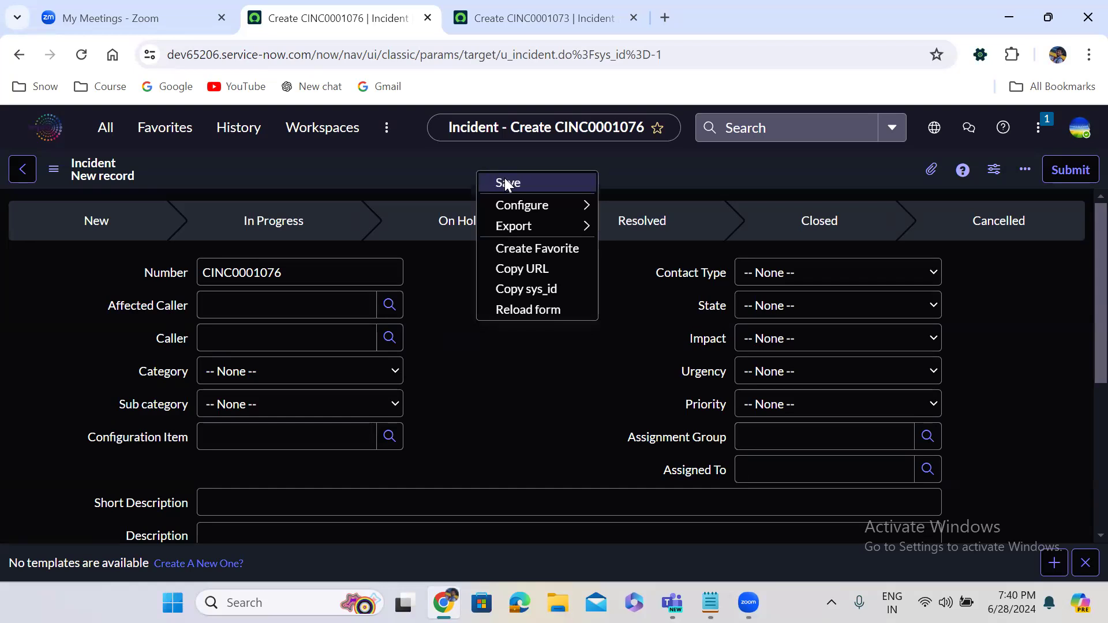
click(505, 183)
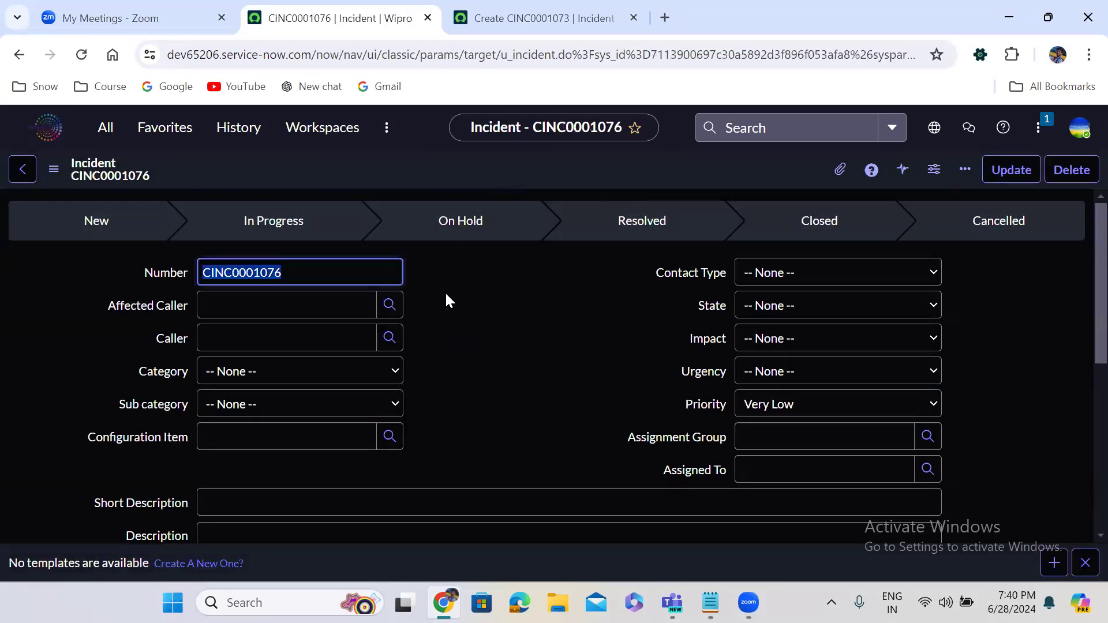
click(509, 287)
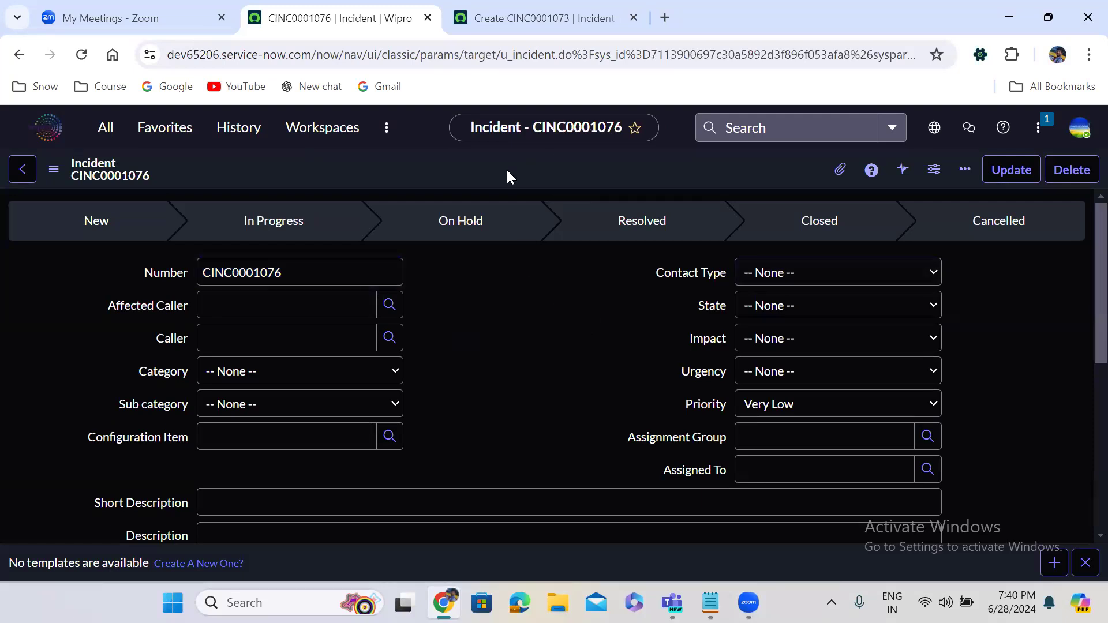
double_click(687, 53)
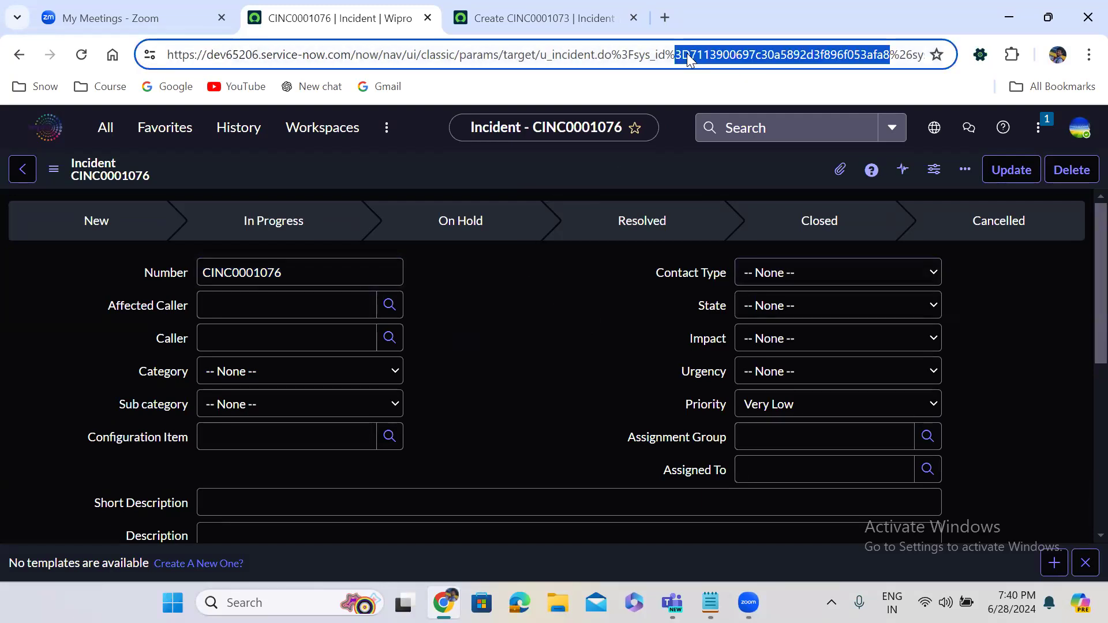
click(546, 162)
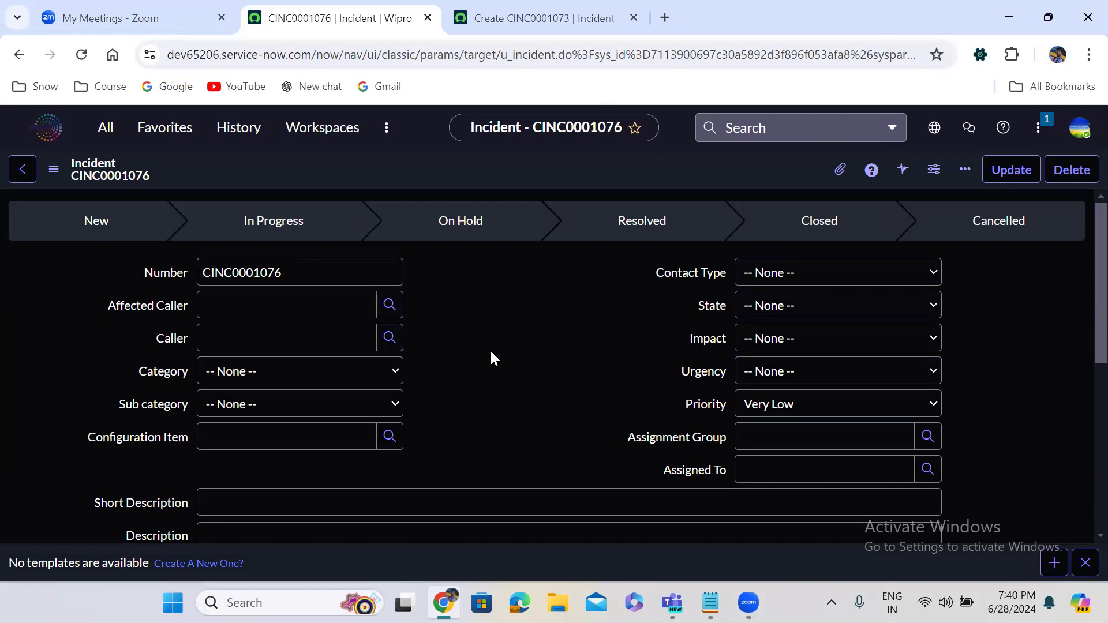
Examine the saved incident form's sections and its Affected Caller and Short Description fields, and hide the template bar
click(558, 412)
click(486, 435)
scroll(487, 435, down, 1)
scroll(486, 435, down, 5)
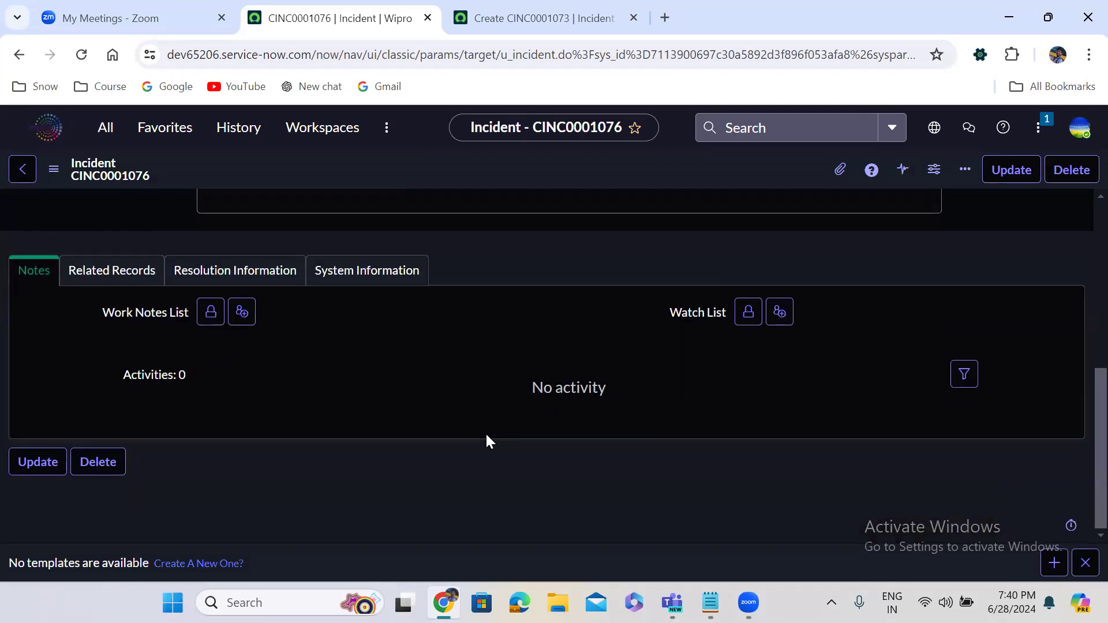
scroll(486, 436, up, 6)
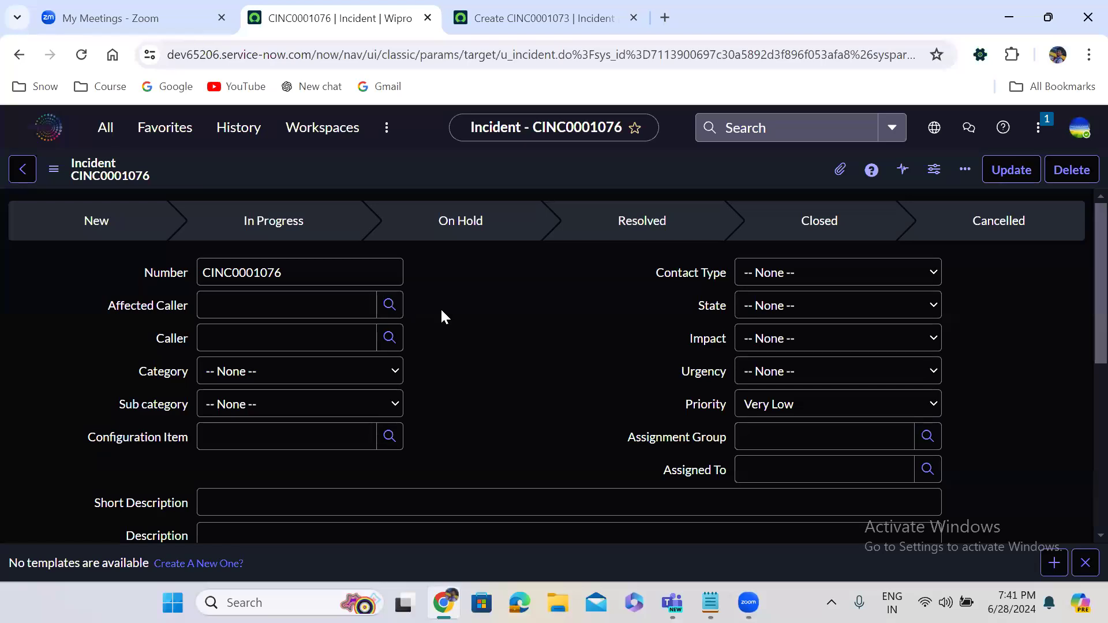
click(129, 304)
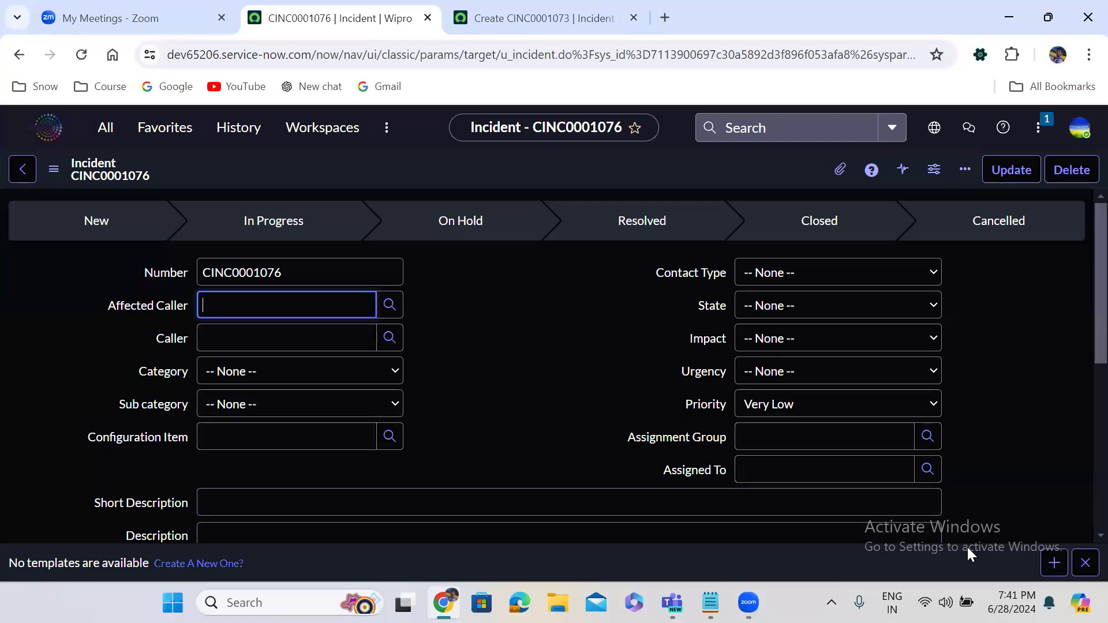
click(1083, 559)
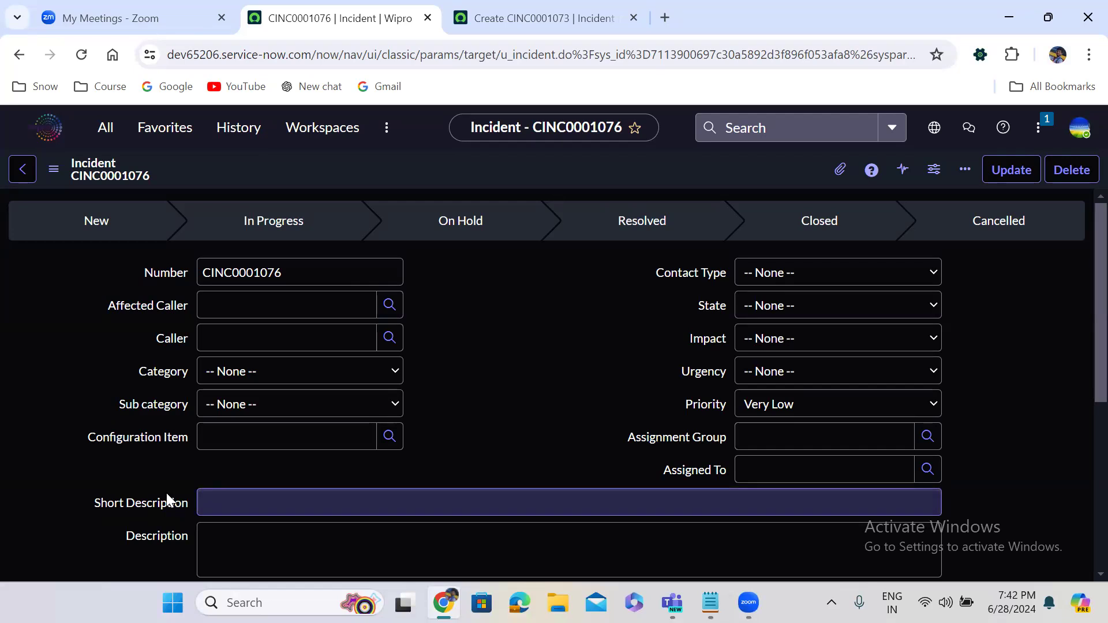
click(224, 304)
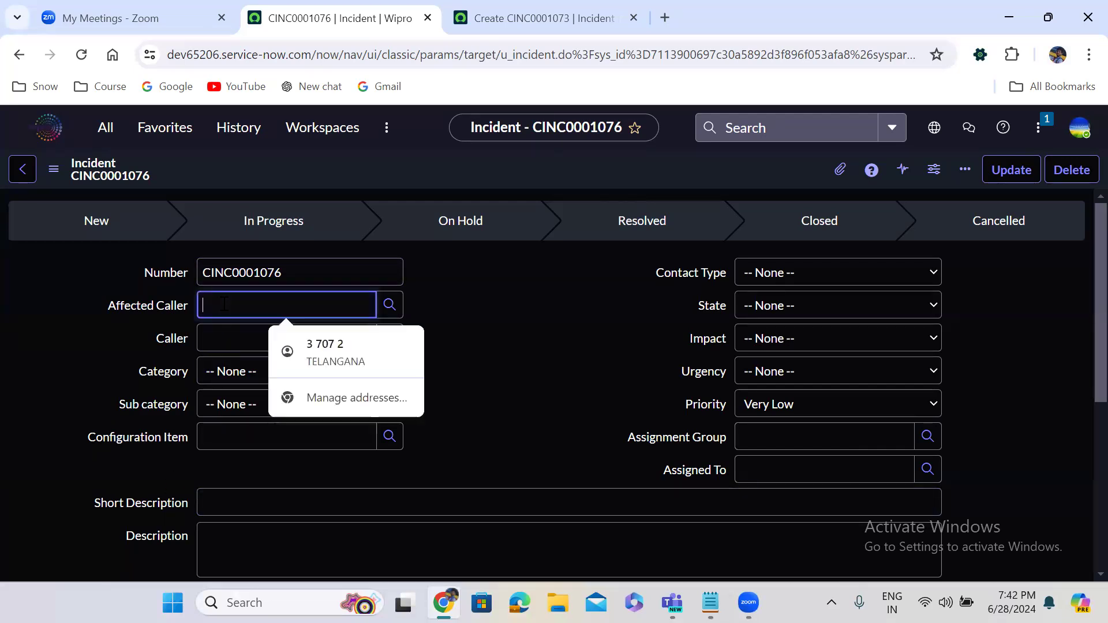
click(235, 500)
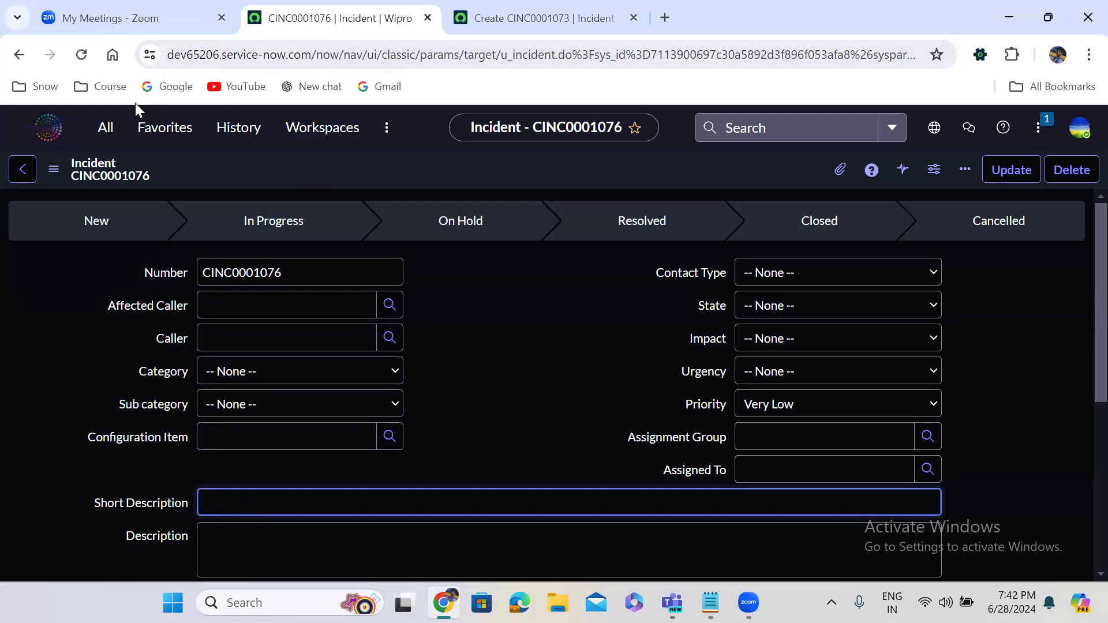
Find the System Definition Tables module by filtering for "tables" and open its list in a new browser tab
click(108, 128)
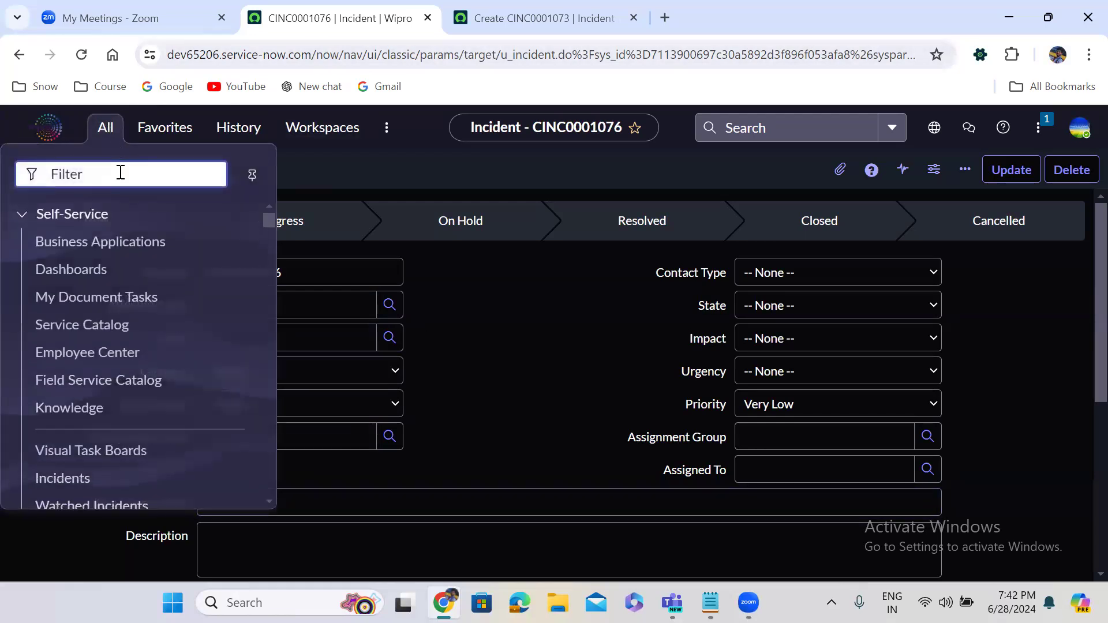
text(ta)
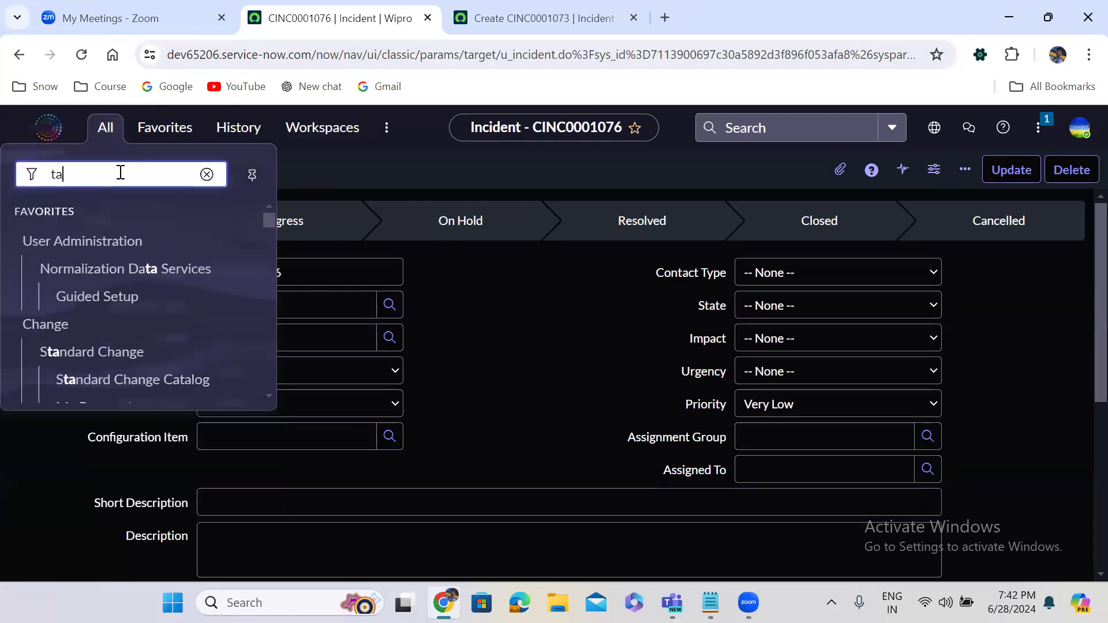
text(bles)
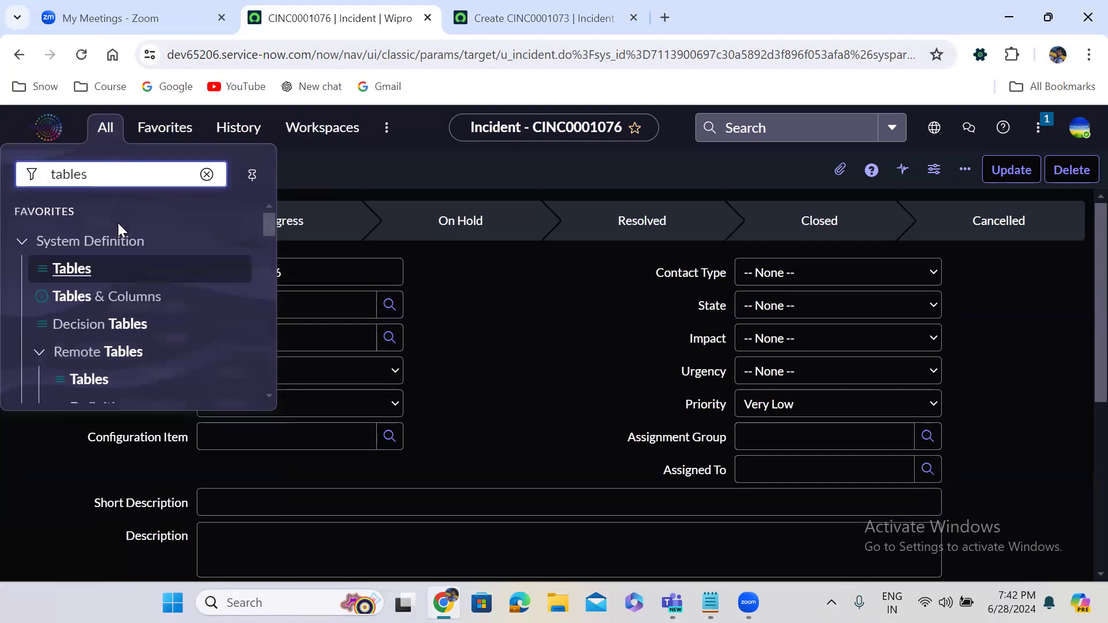
right_click(75, 262)
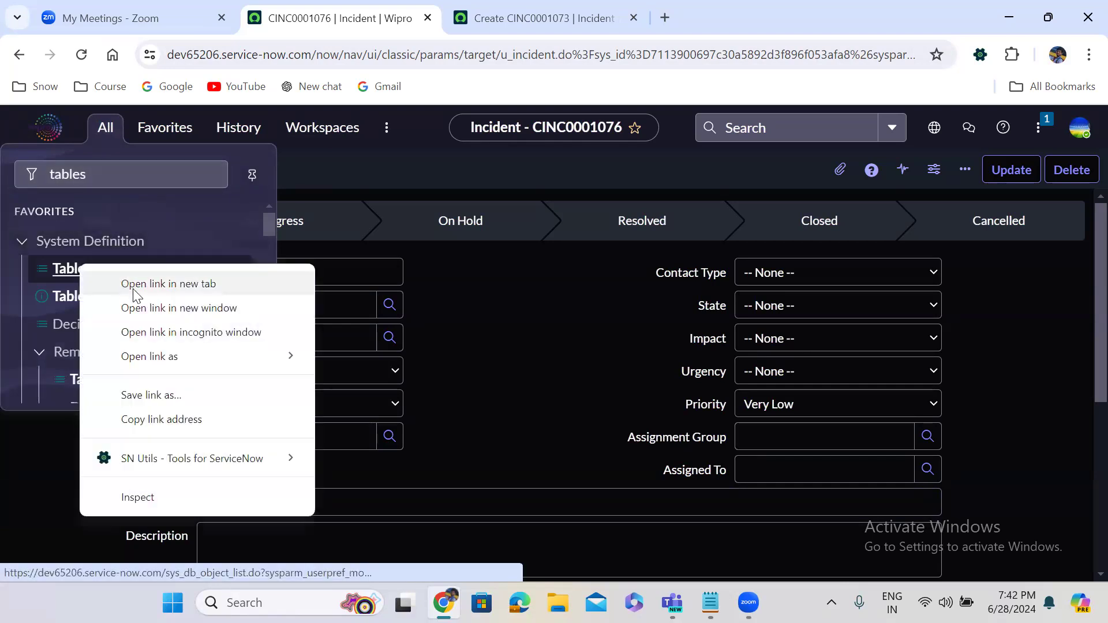
click(98, 287)
click(577, 8)
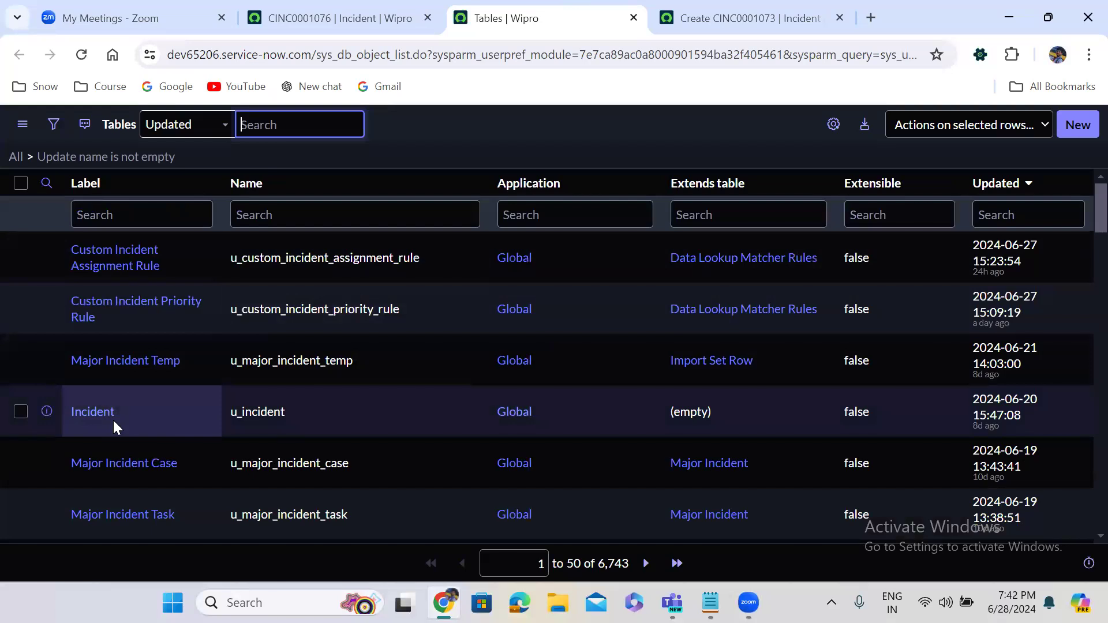
Open the u_incident table record from the tables list in a new browser tab and switch to it
click(42, 410)
right_click(42, 410)
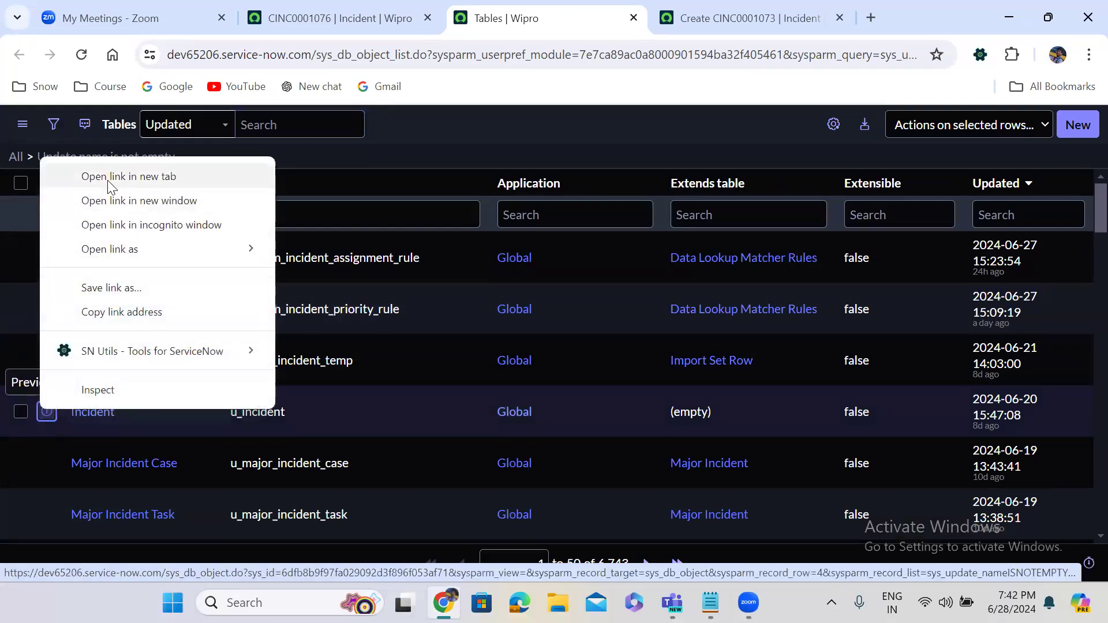
click(128, 176)
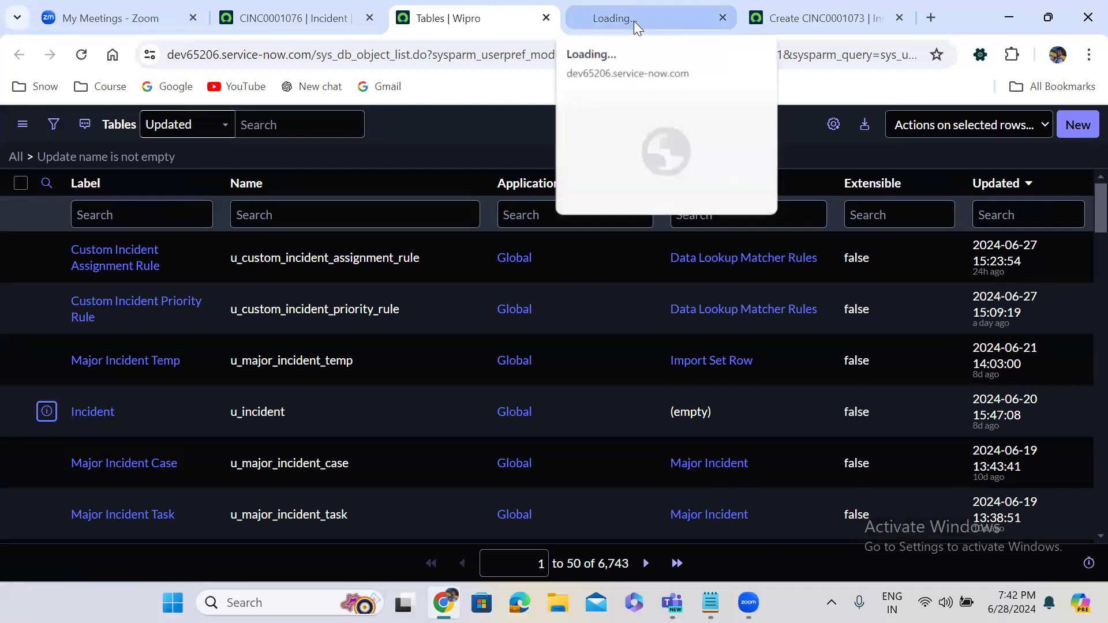
click(618, 16)
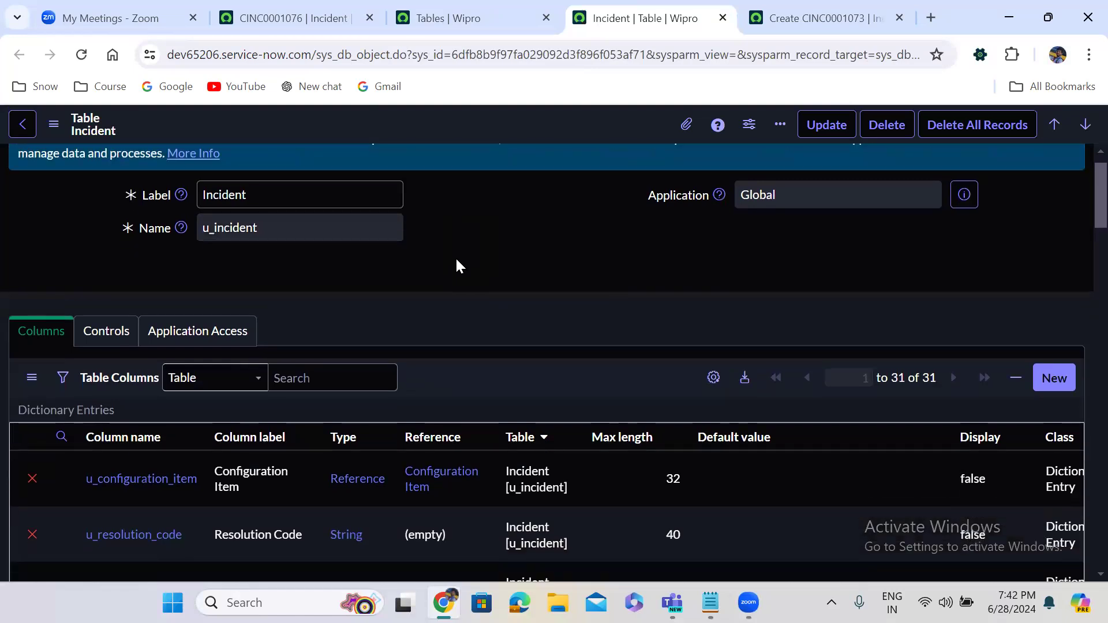
Find the u_affected_caller column of the Incident table and open its dictionary entry in a new browser tab
scroll(456, 266, down, 10)
scroll(456, 260, down, 8)
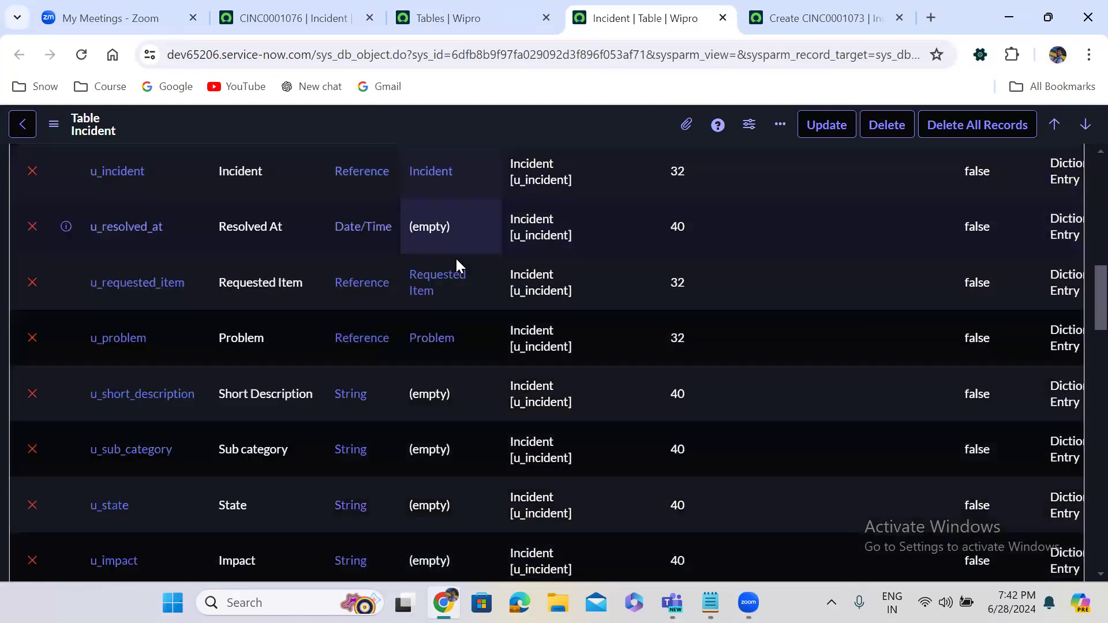
scroll(456, 257, down, 6)
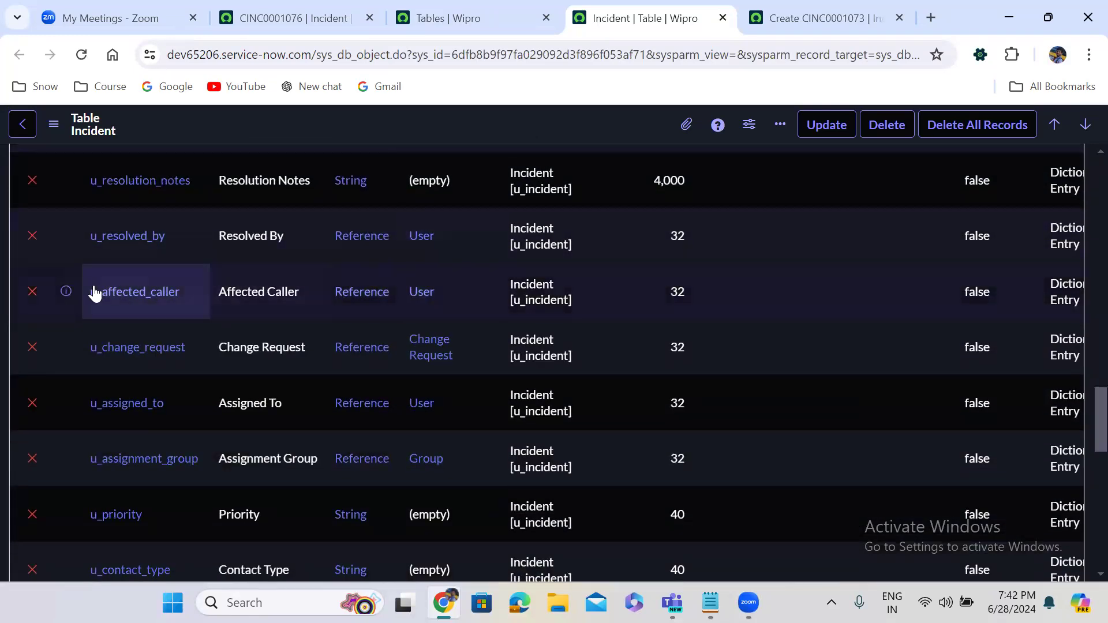
right_click(63, 288)
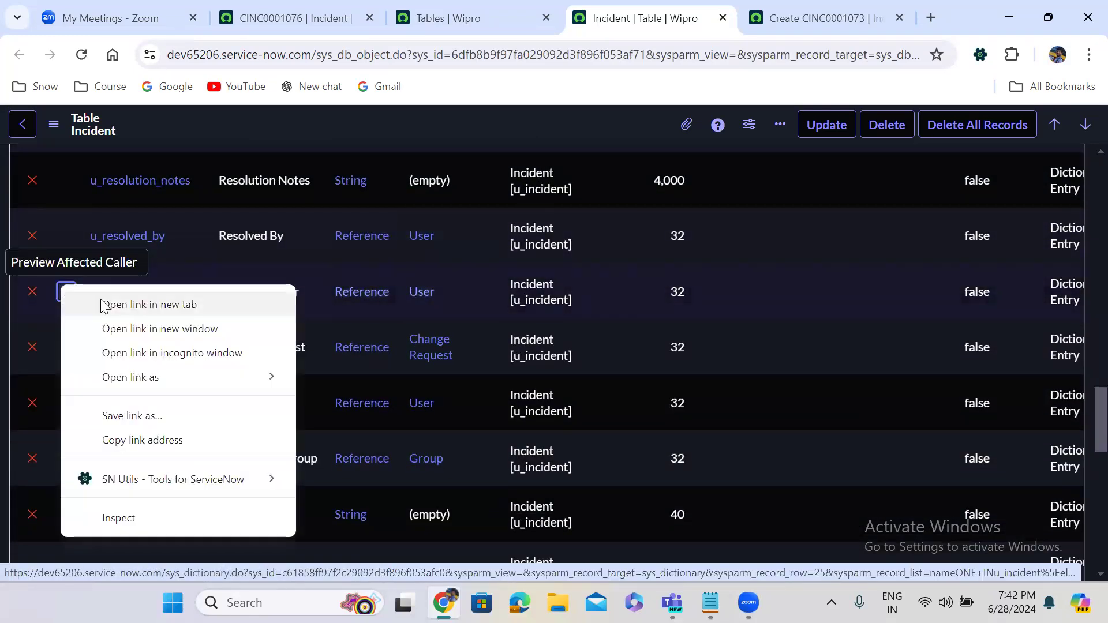
click(101, 305)
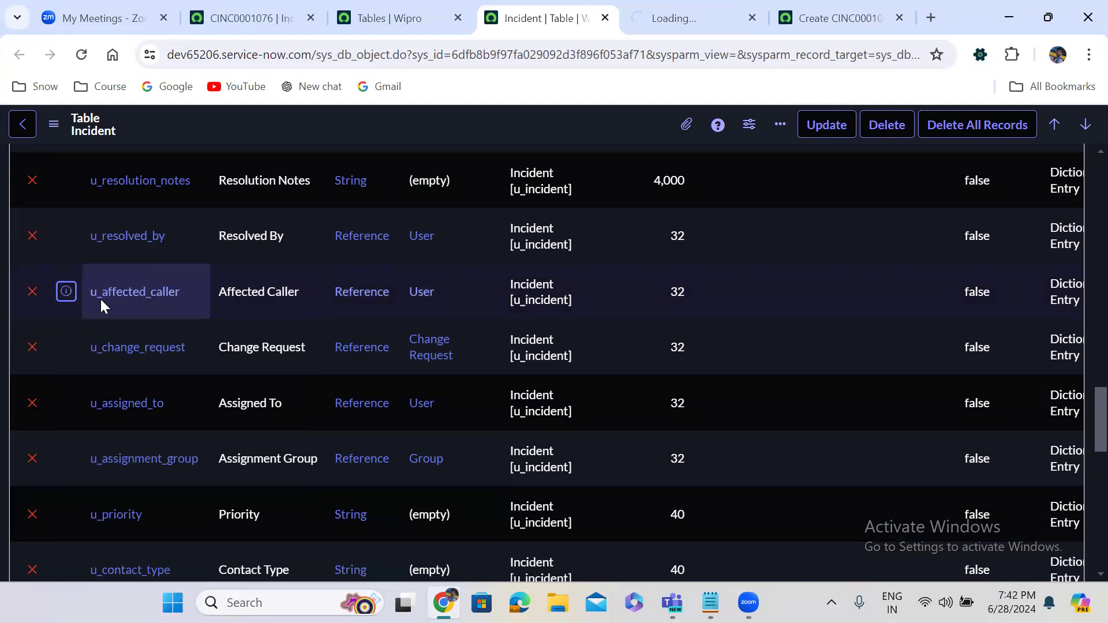
Find the u_short_description column of the Incident table and open its dictionary entry in a new browser tab
scroll(101, 300, down, 3)
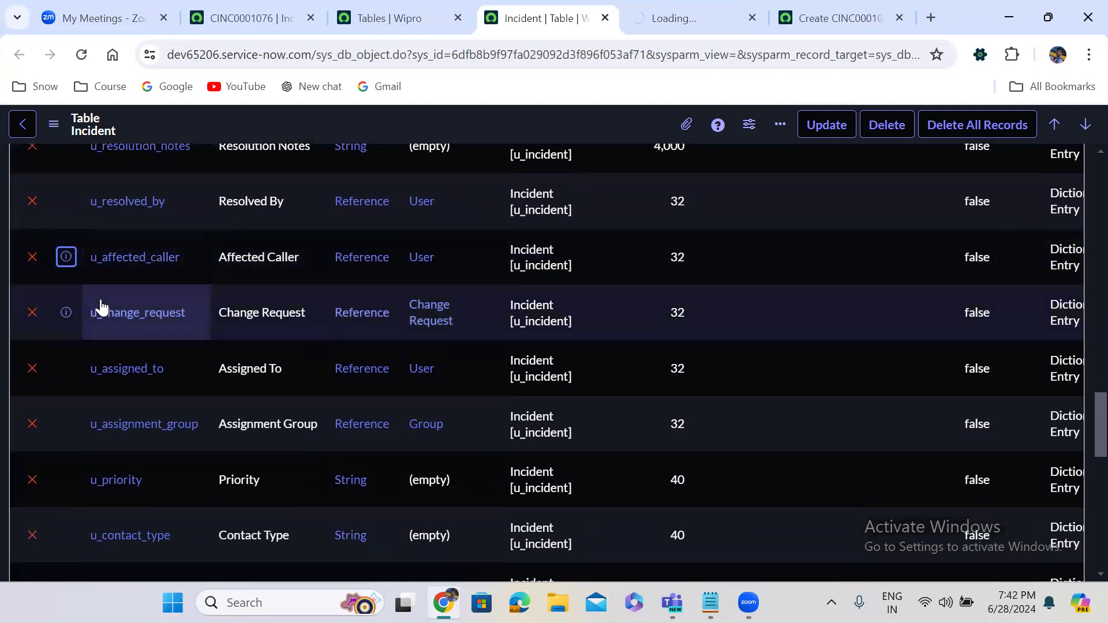
scroll(100, 299, up, 5)
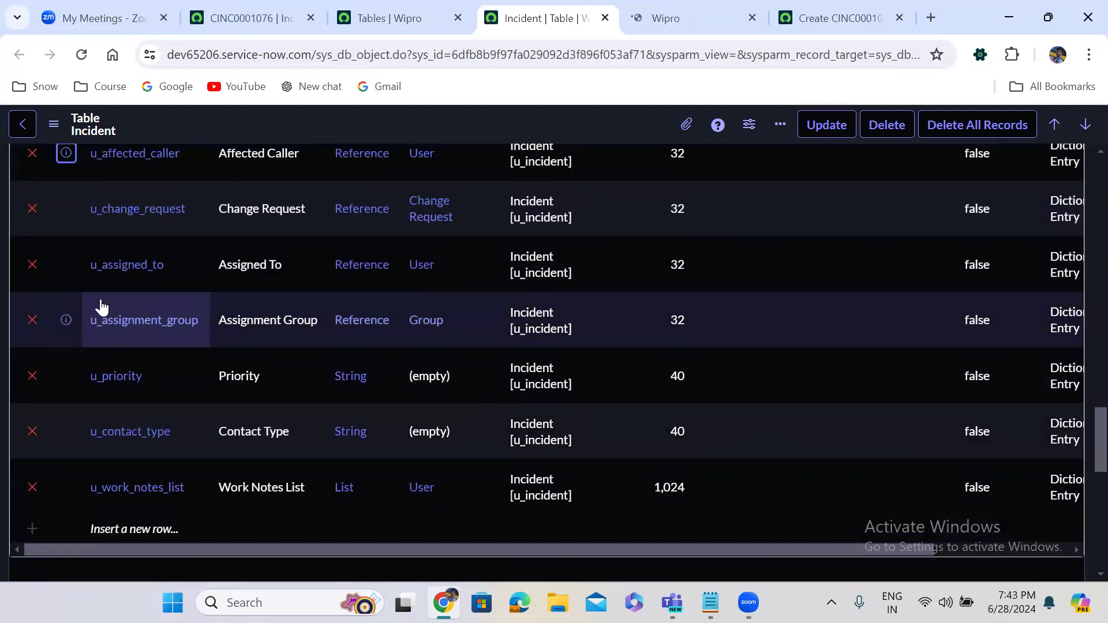
scroll(100, 299, up, 7)
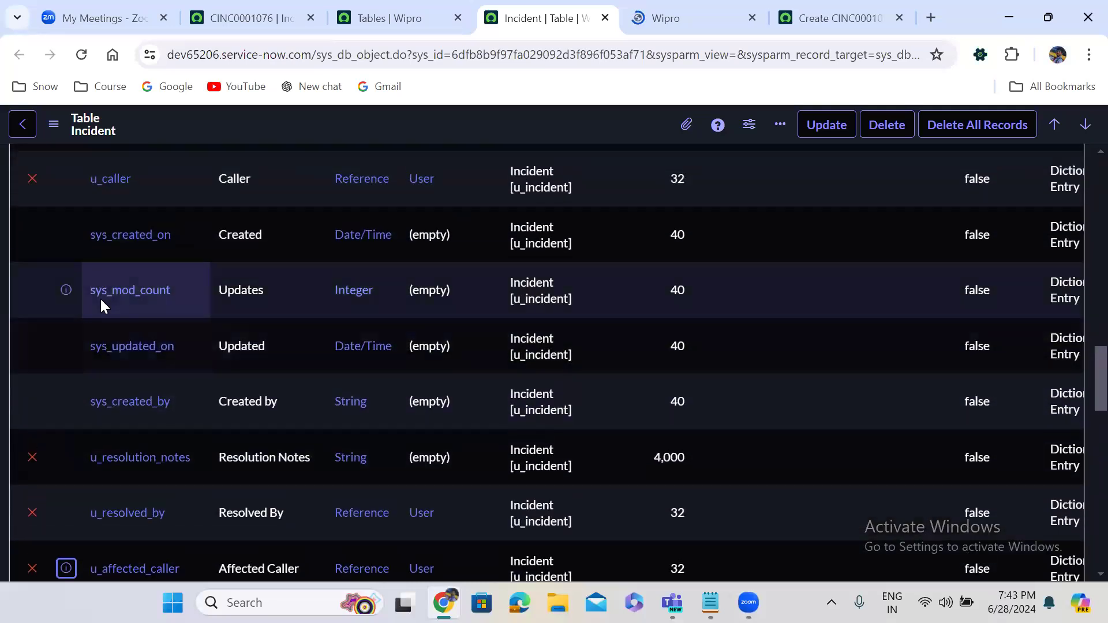
scroll(100, 299, up, 4)
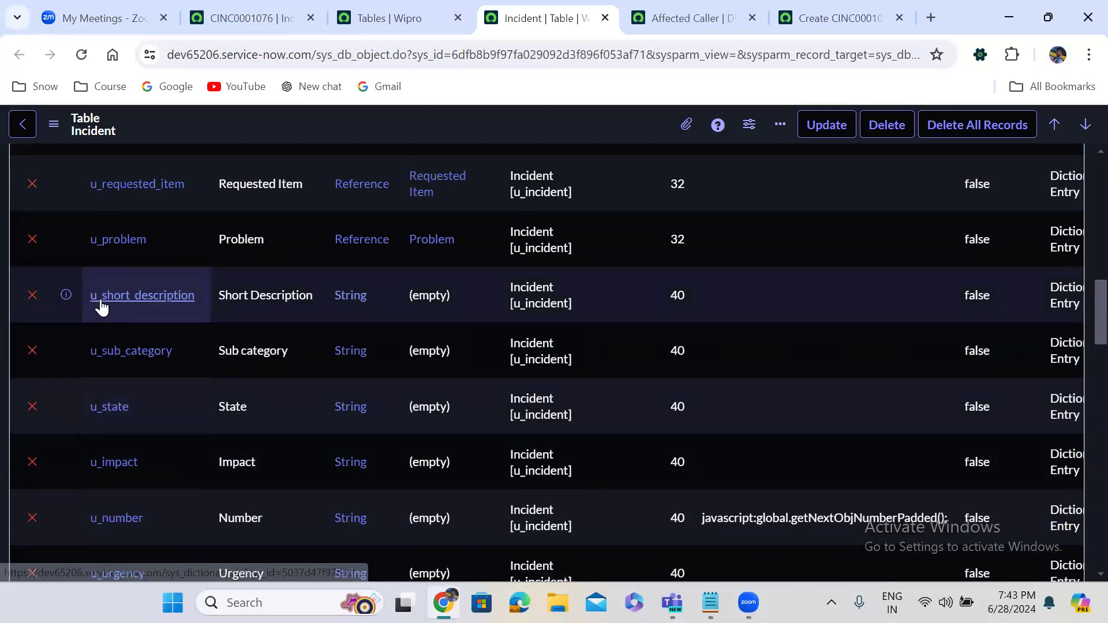
right_click(65, 296)
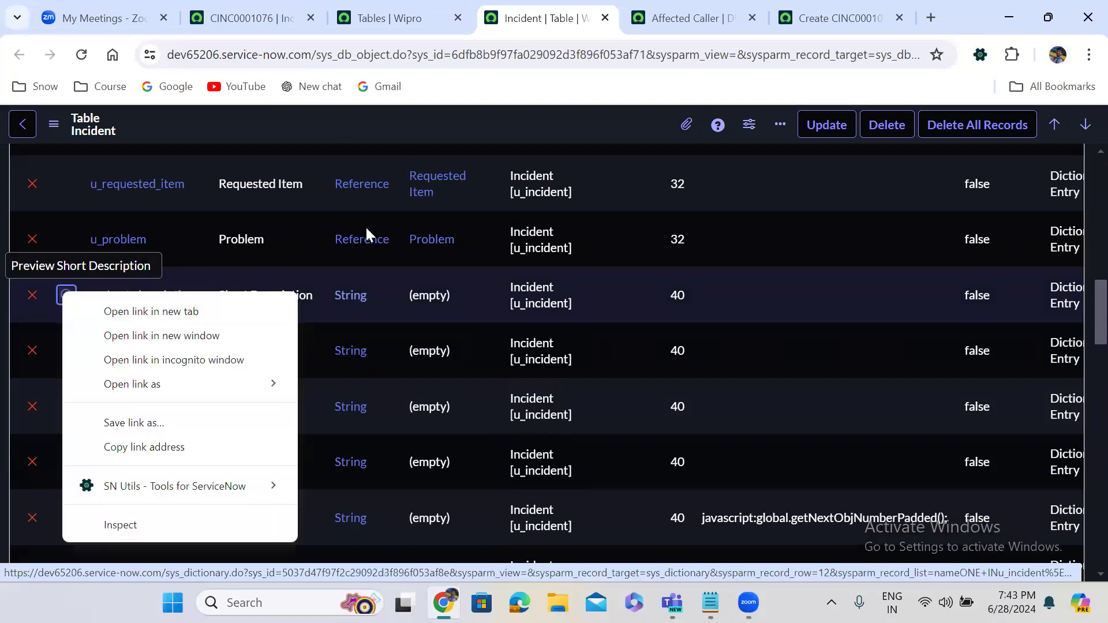
click(176, 316)
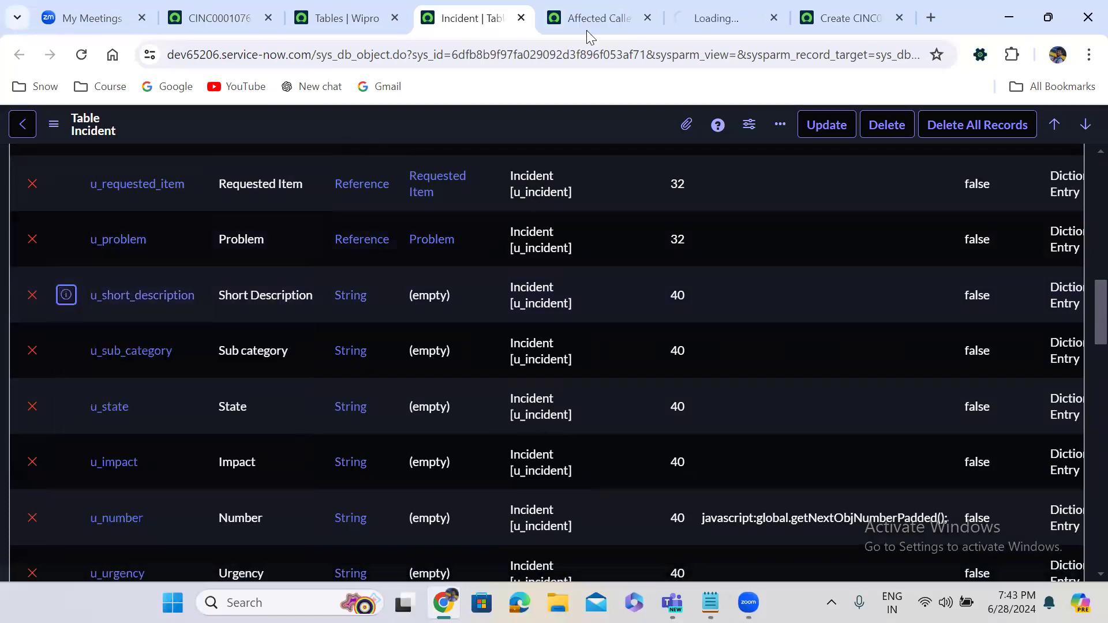
Make the Affected Caller field mandatory in its dictionary entry and save the entry without leaving it
click(595, 17)
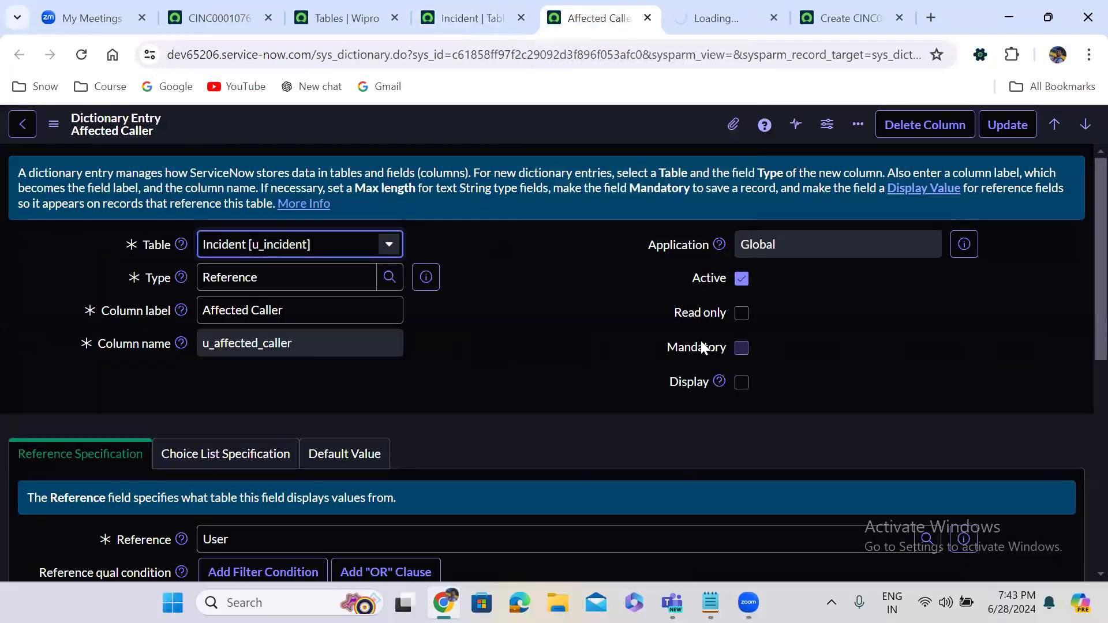
click(742, 347)
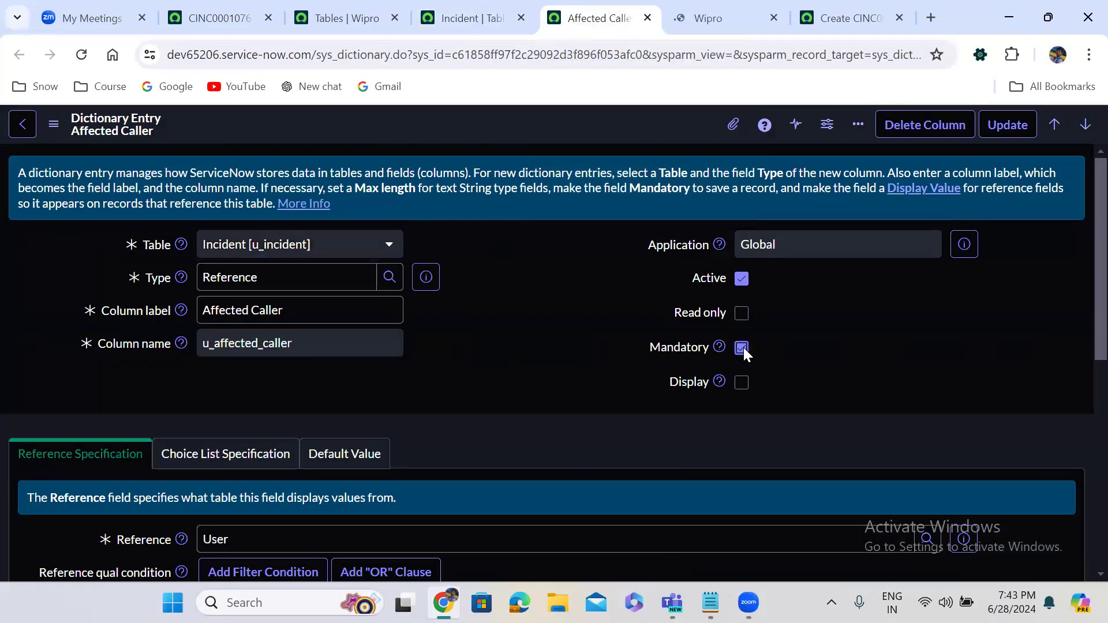
right_click(558, 133)
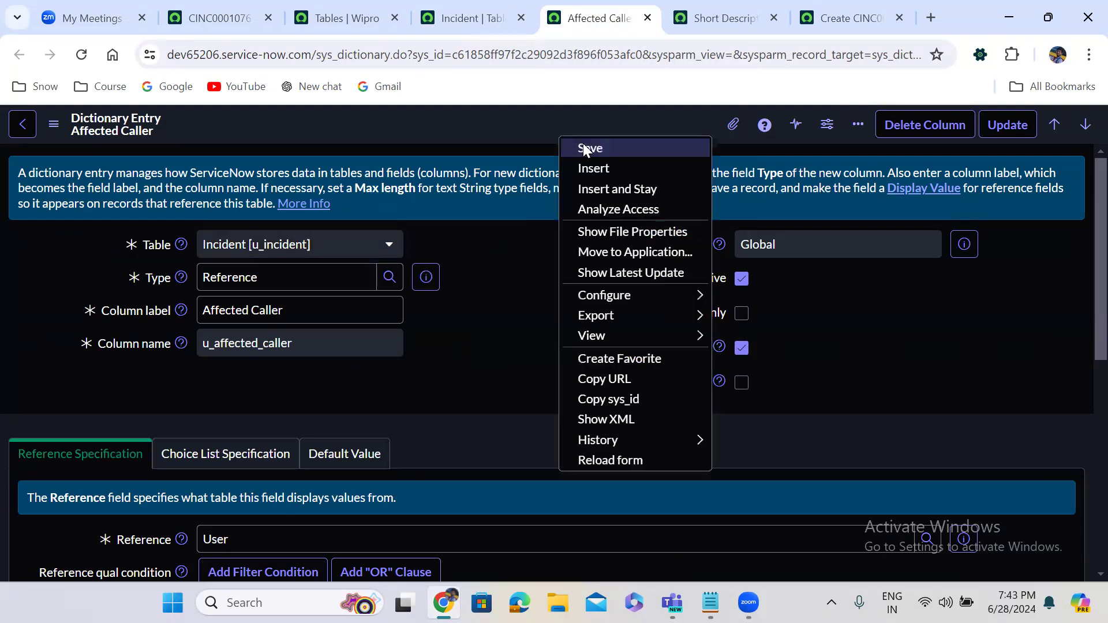
click(583, 142)
Make the Short Description field mandatory in its dictionary entry and save the entry without leaving it
click(681, 18)
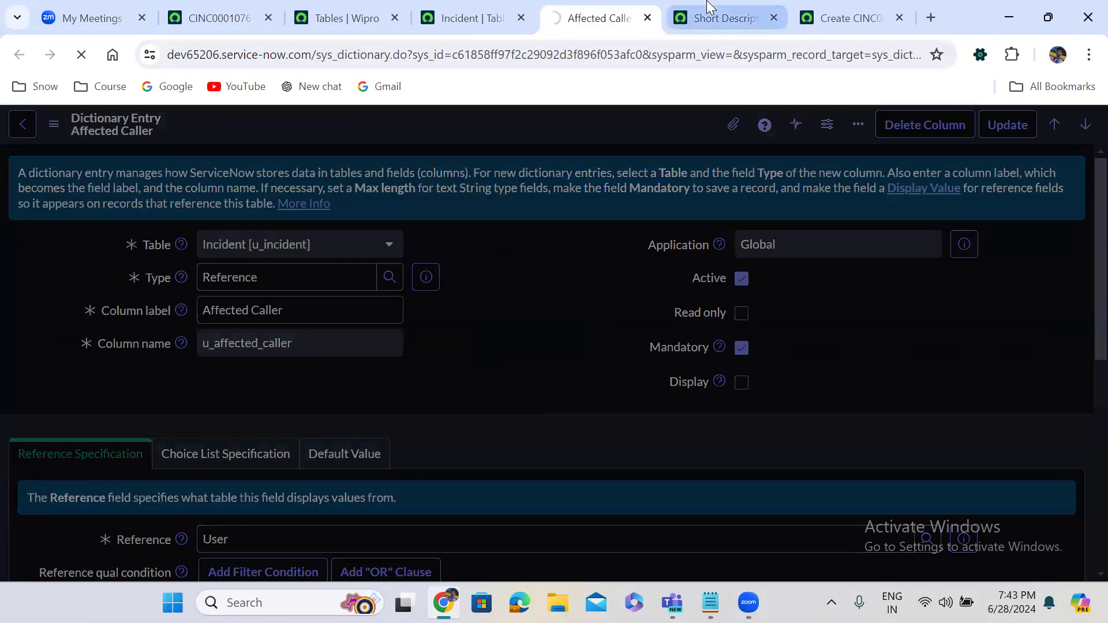
click(742, 350)
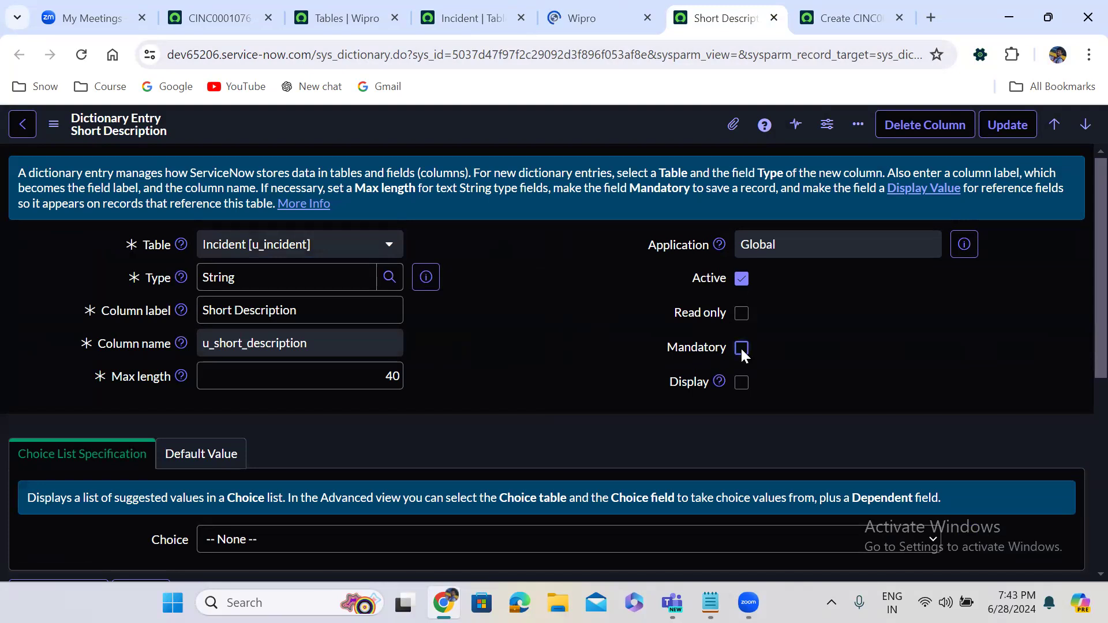
click(741, 349)
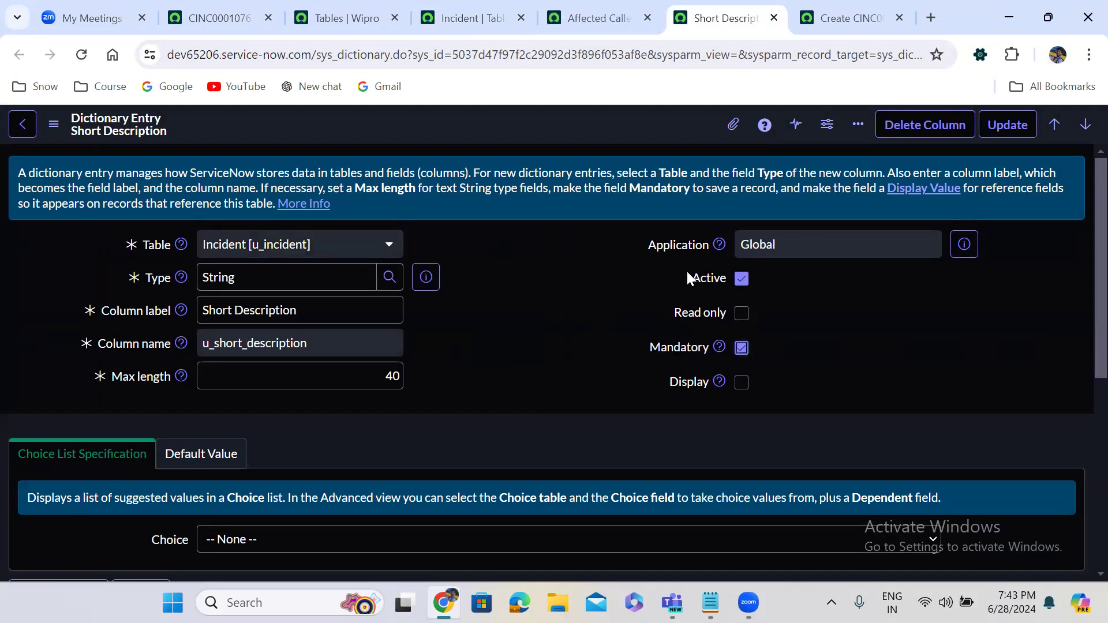
right_click(510, 124)
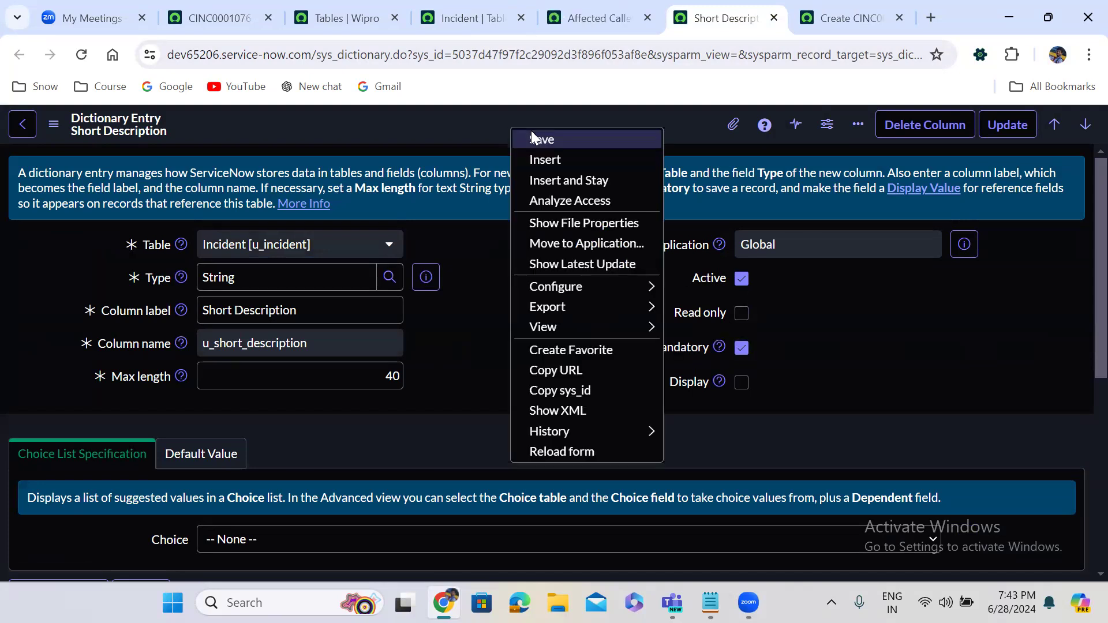
click(543, 140)
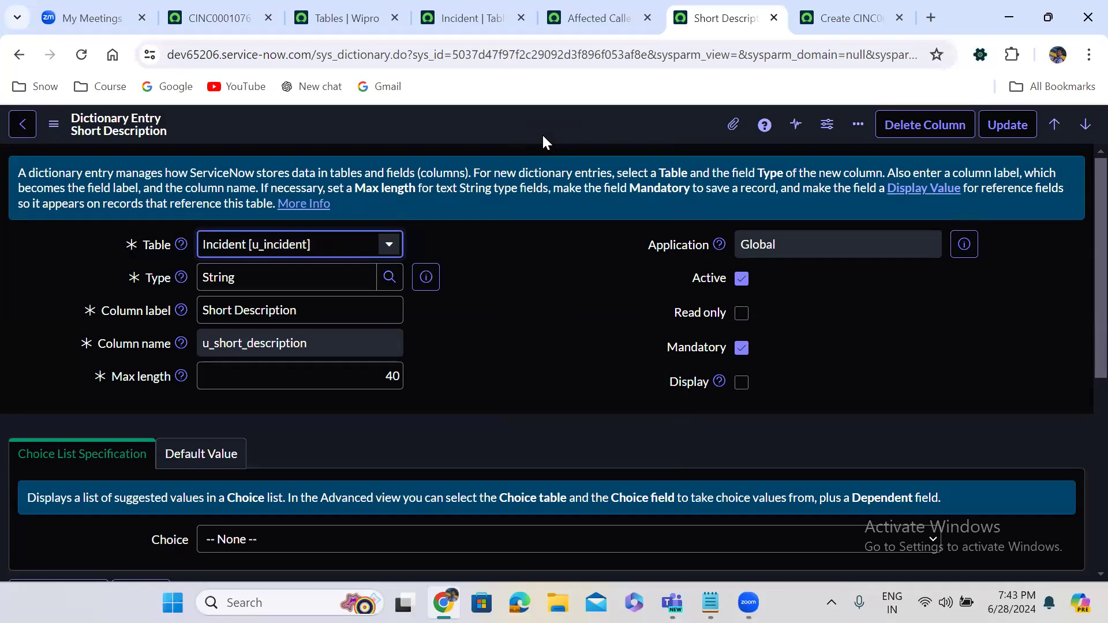
Filter the navigator for "custom inc" and open a new record form under Custom Incident Management
click(212, 15)
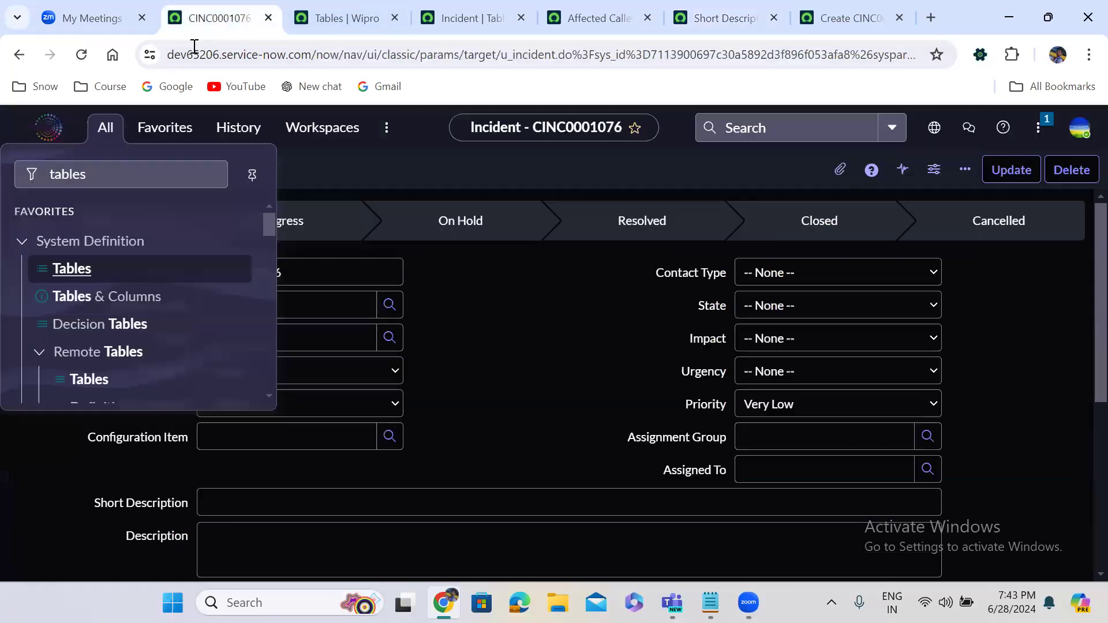
click(104, 140)
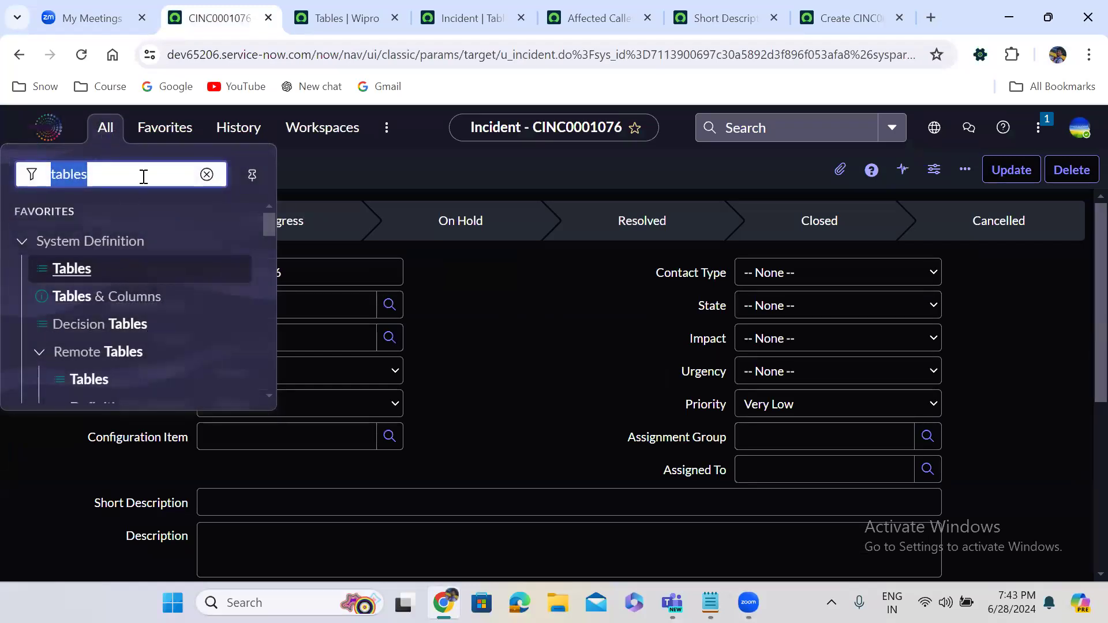
text(cu)
text(st)
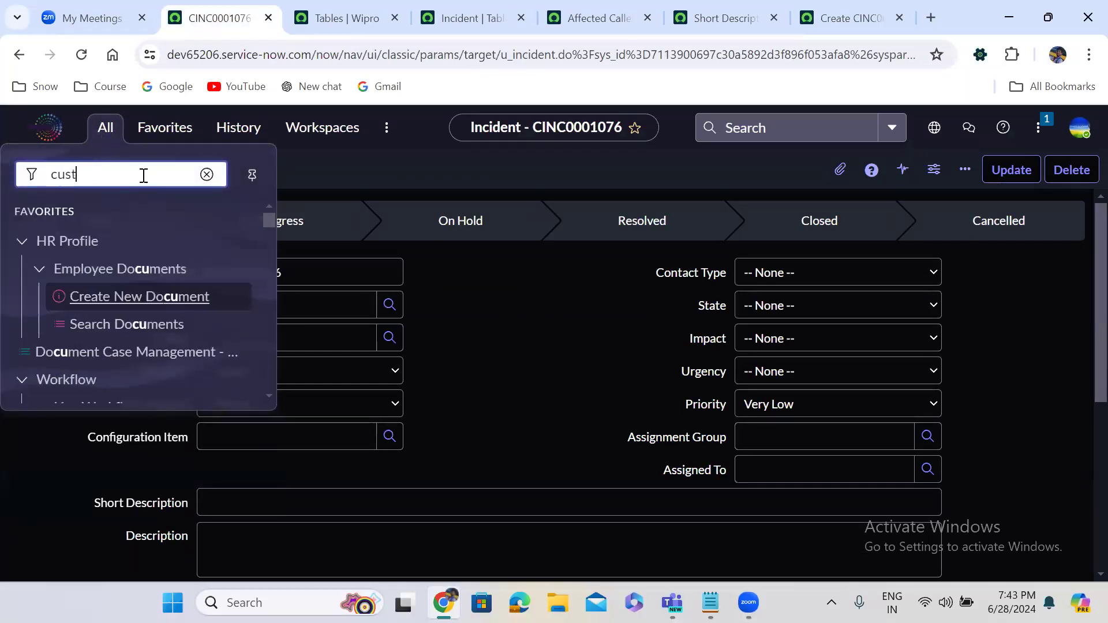
text(om inc)
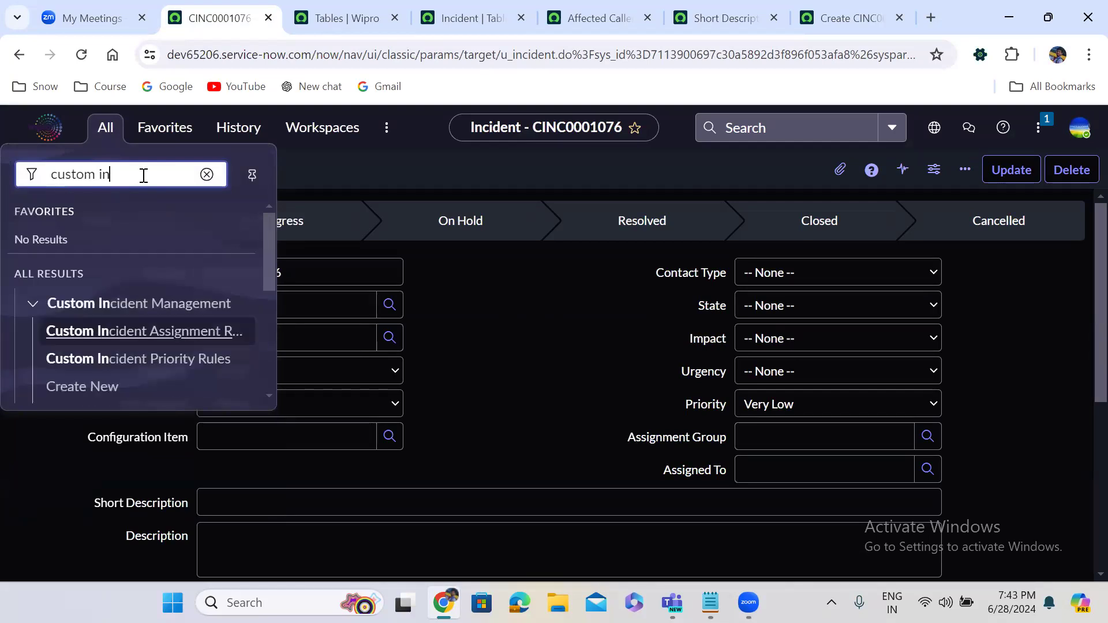
click(92, 393)
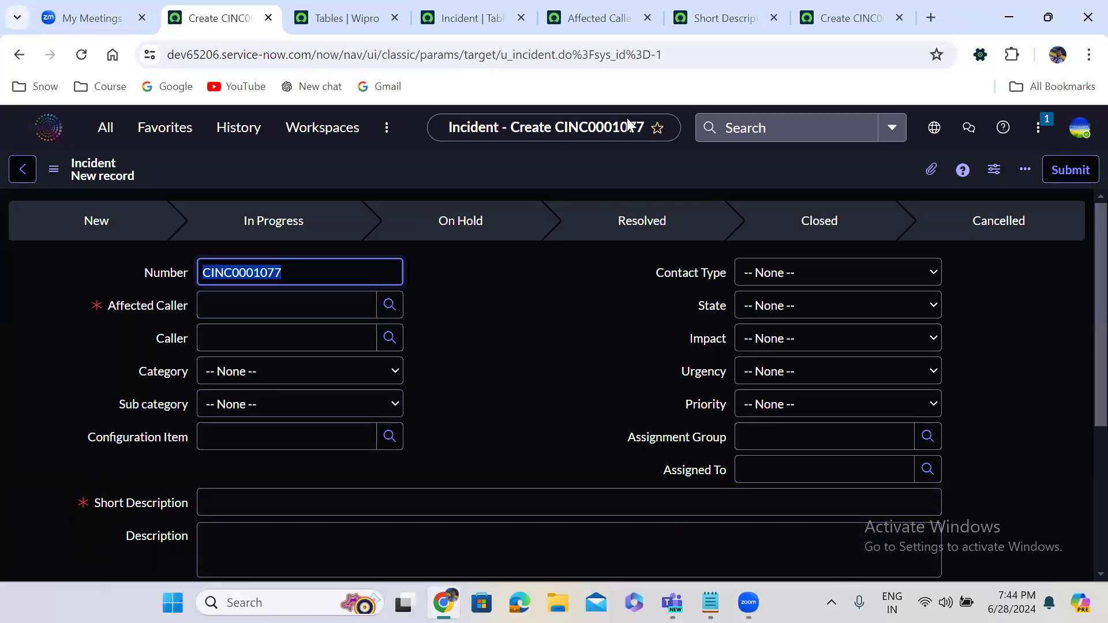
Try to save the empty incident form to test the mandatory fields, and dismiss the resulting message
right_click(455, 164)
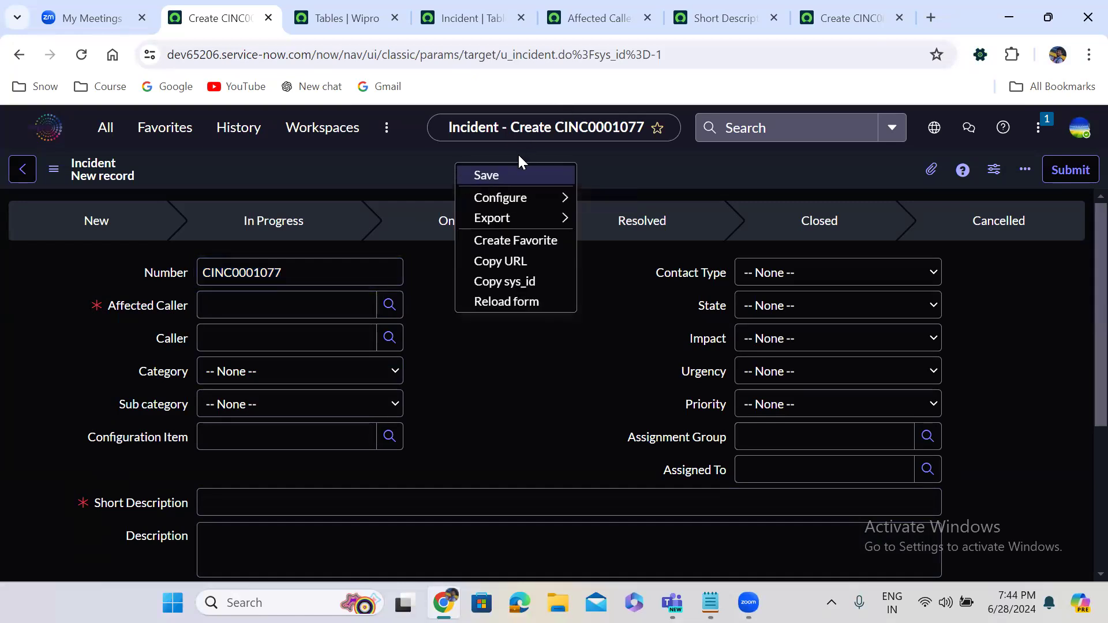
click(479, 175)
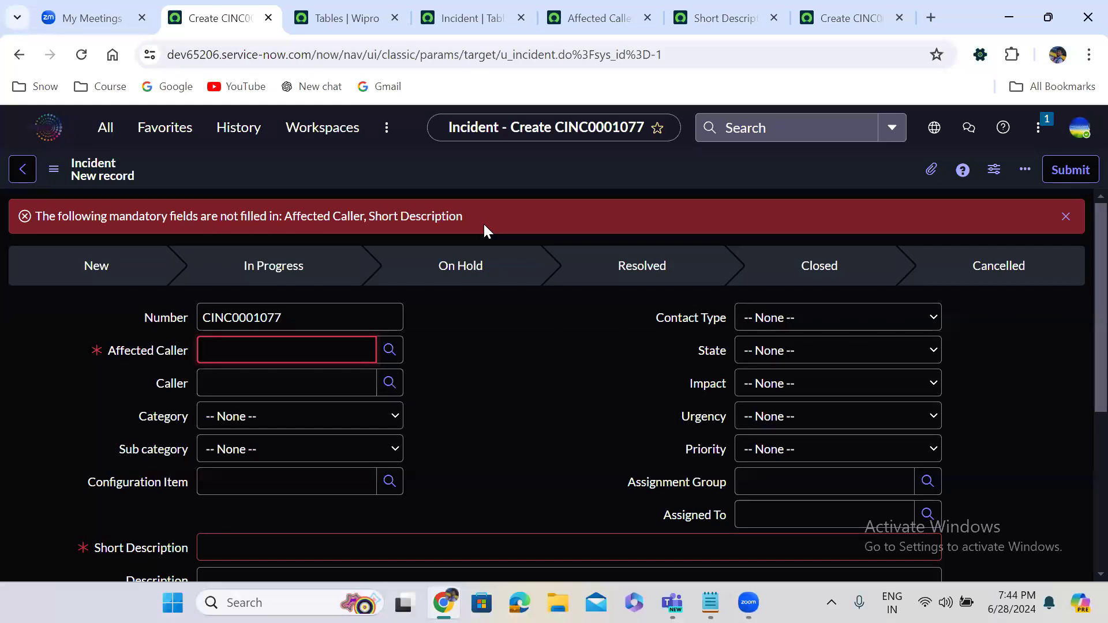
click(142, 348)
click(1065, 216)
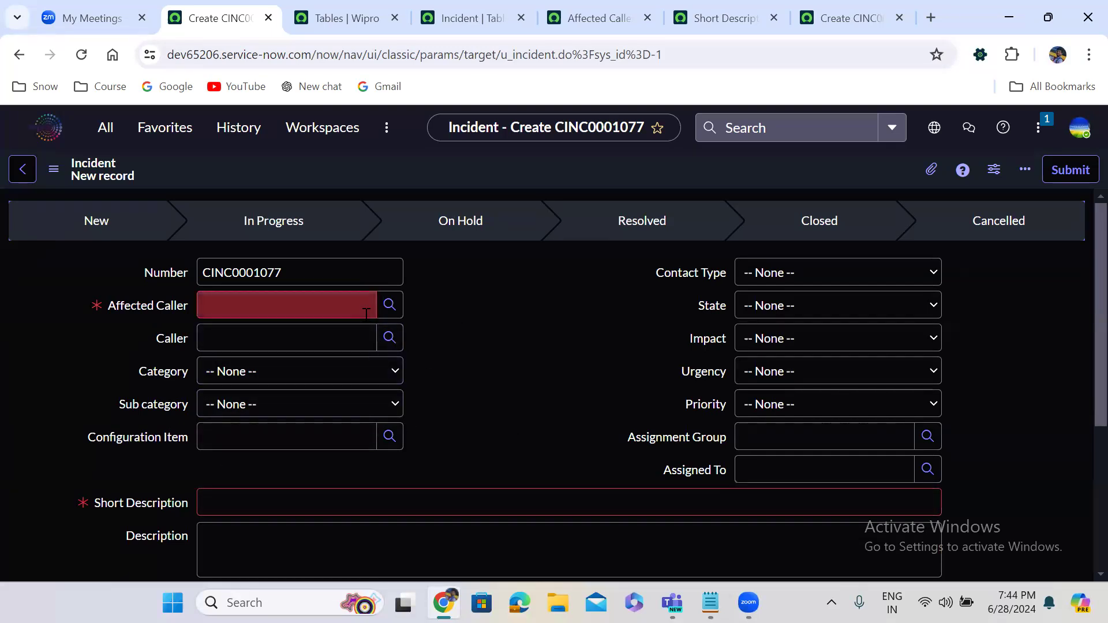
Find the u_configuration_item column of the Incident table and open its dictionary entry in a new browser tab
click(445, 7)
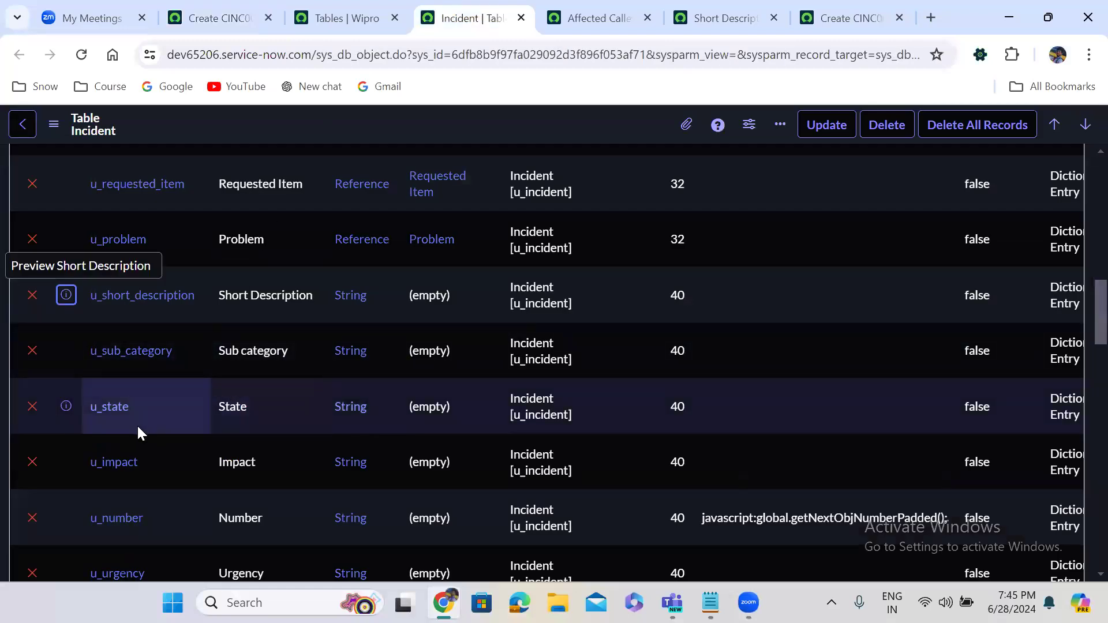
scroll(137, 424, down, 5)
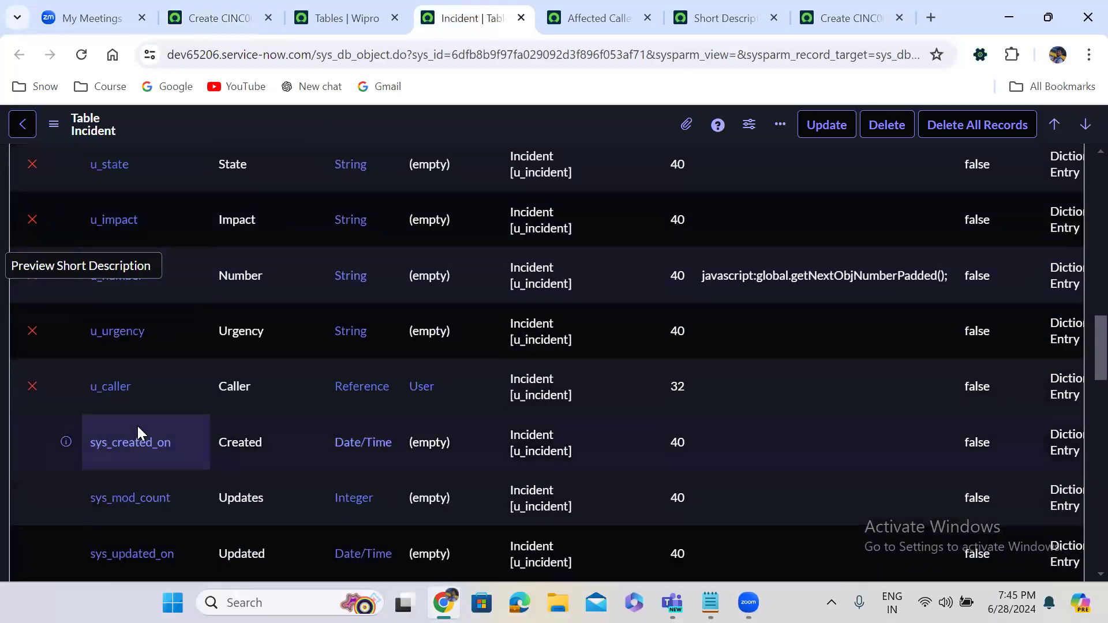
scroll(138, 429, down, 10)
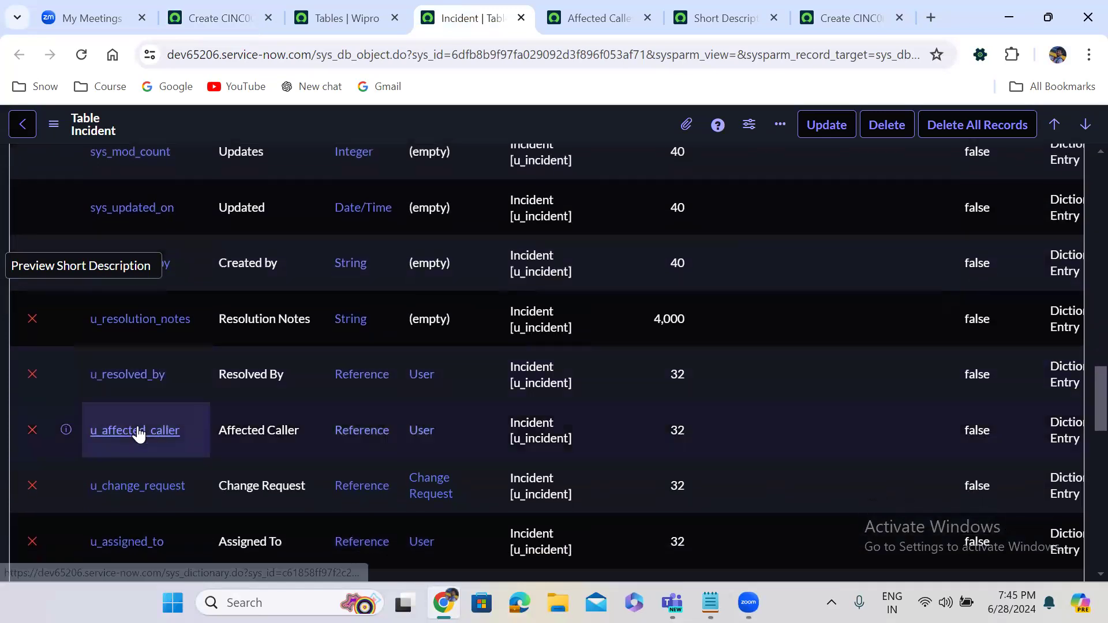
scroll(139, 433, down, 1)
scroll(138, 433, up, 9)
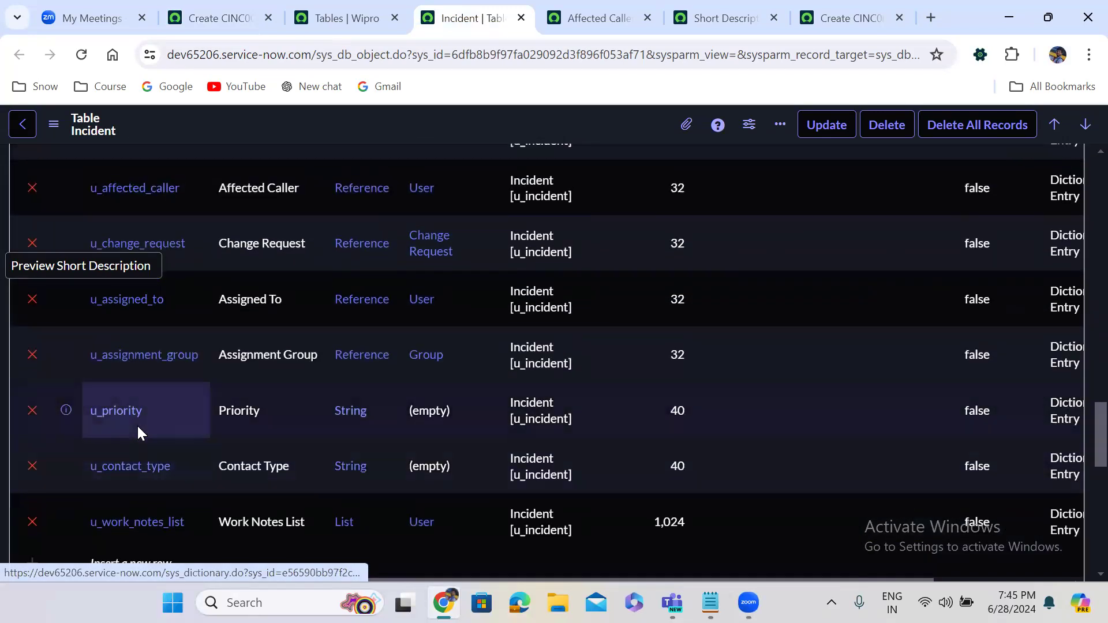
scroll(139, 430, up, 10)
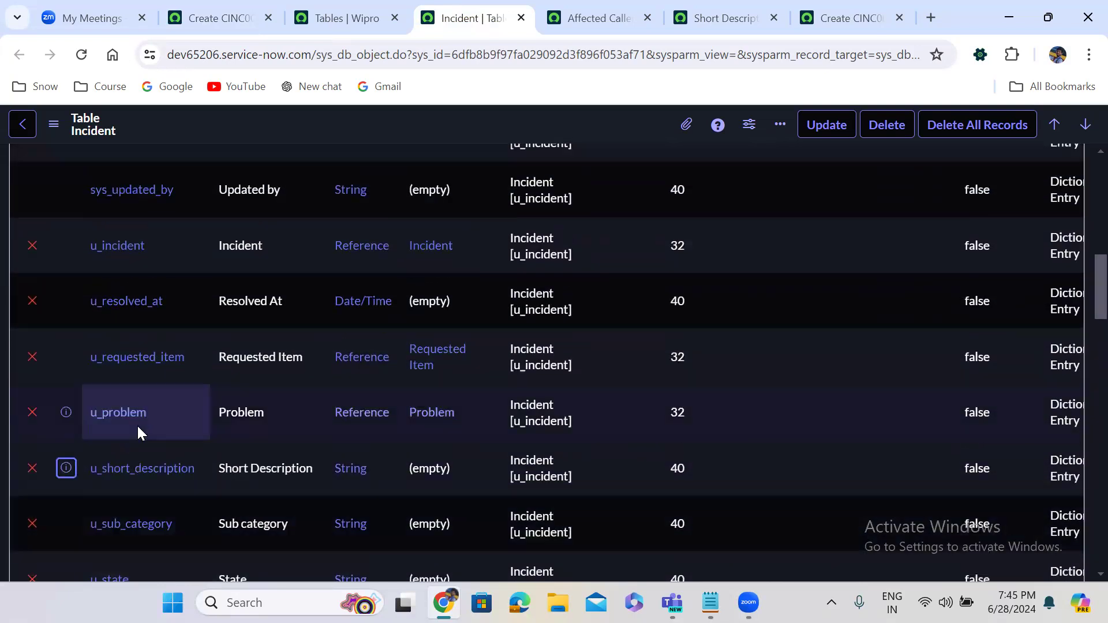
scroll(138, 433, up, 6)
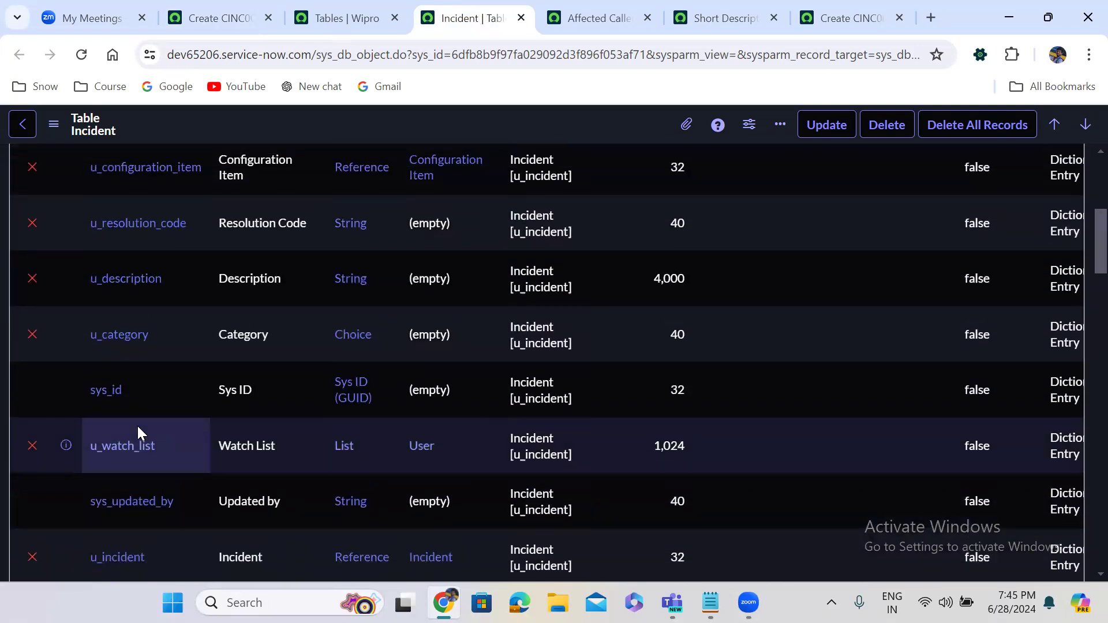
scroll(137, 424, up, 3)
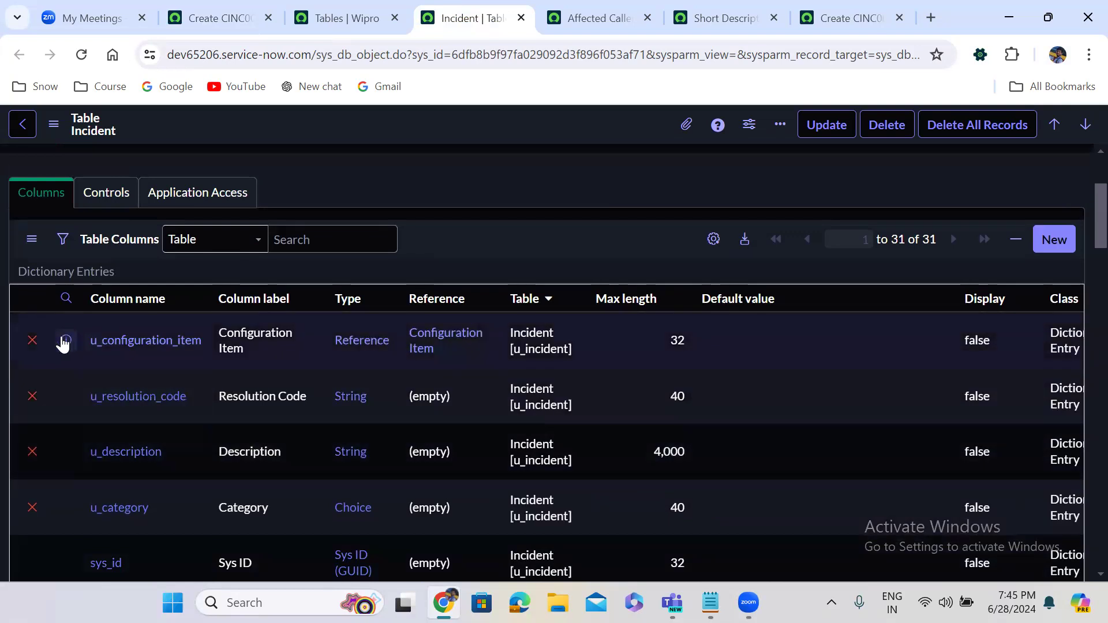
right_click(64, 343)
click(143, 106)
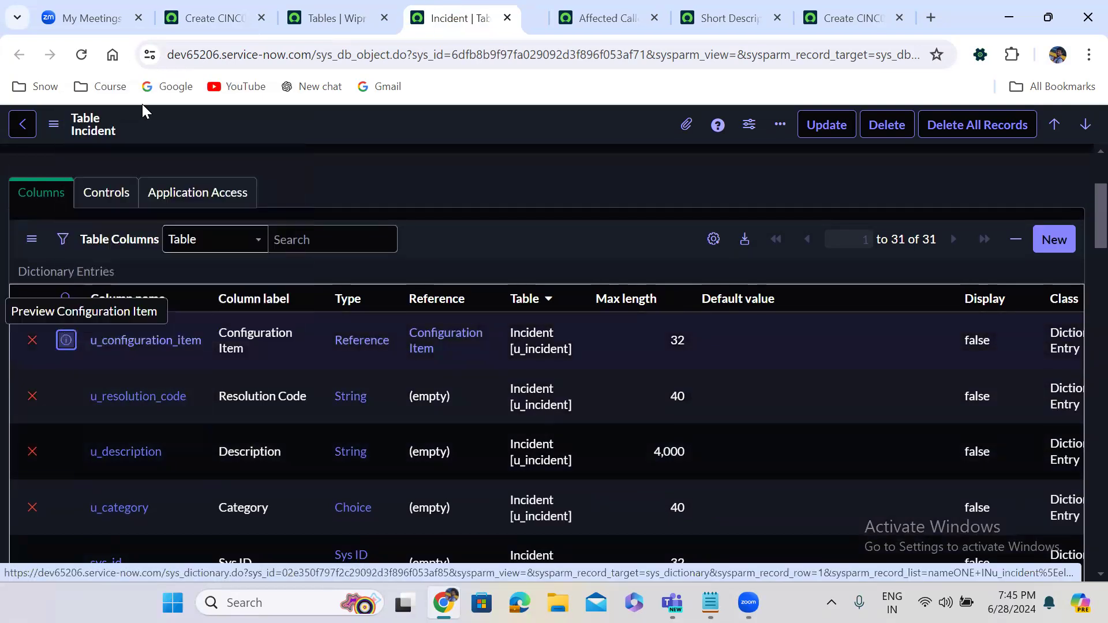
click(527, 7)
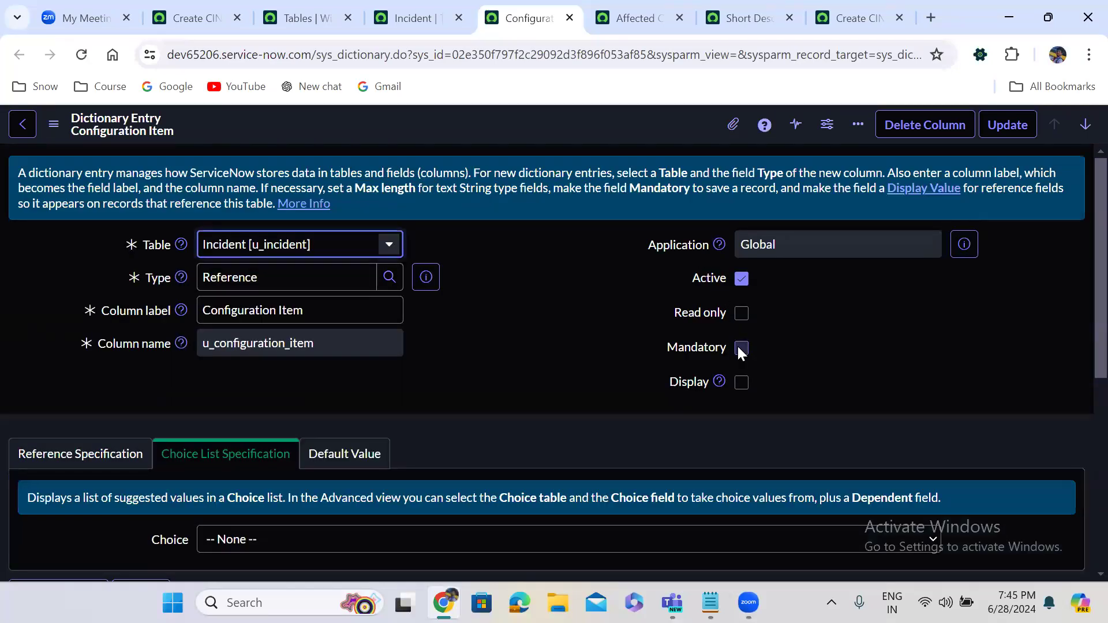
Make the Configuration Item field mandatory in its dictionary entry and save the entry without leaving it
click(741, 348)
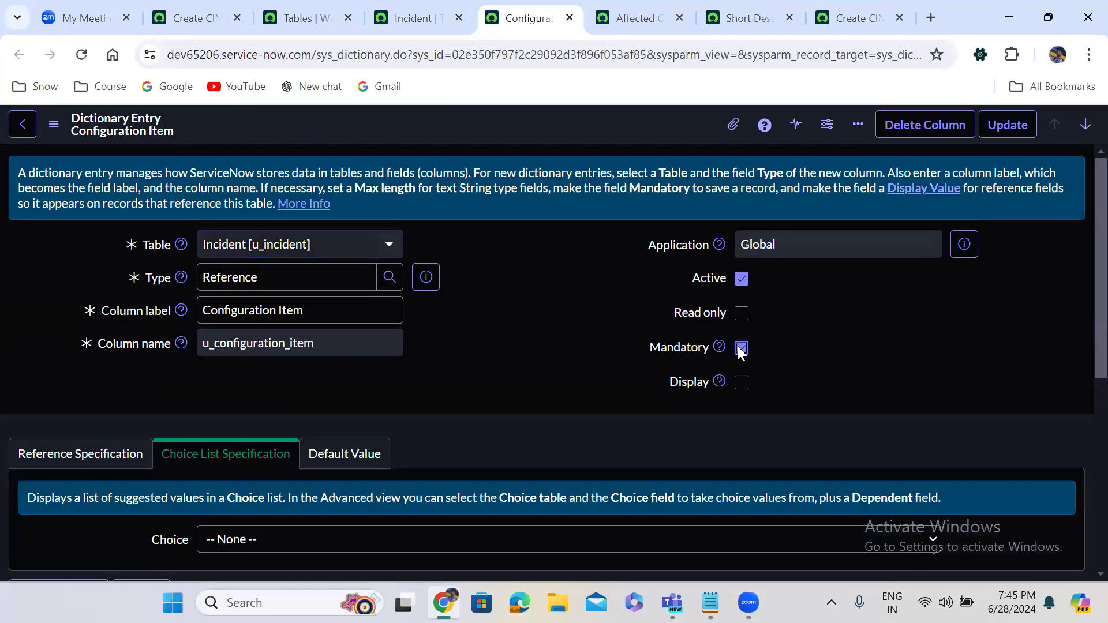
right_click(488, 137)
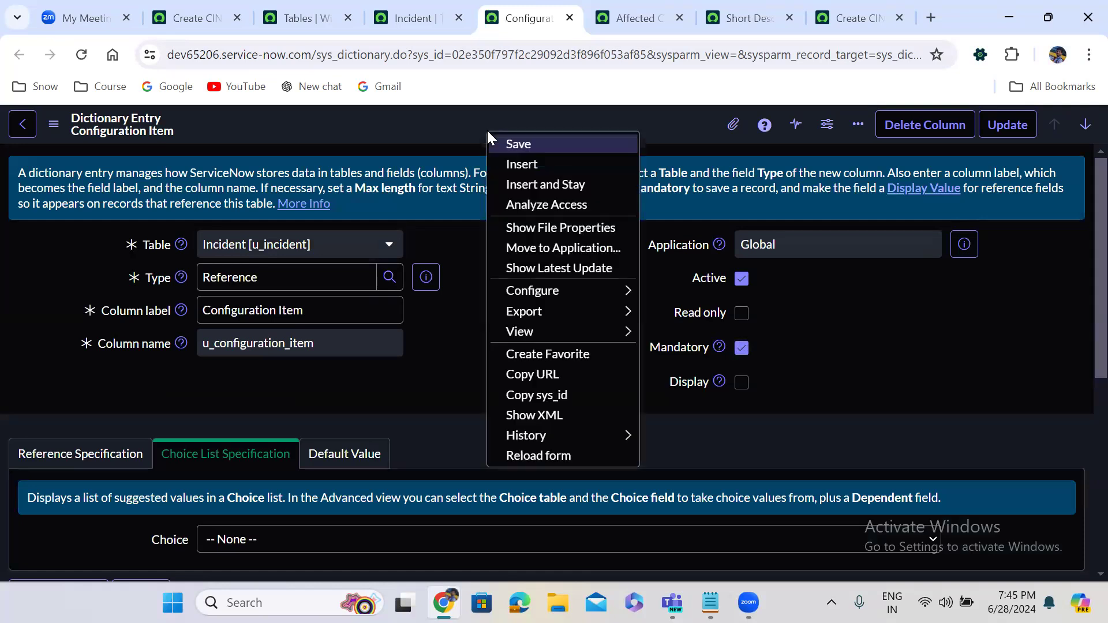
click(540, 145)
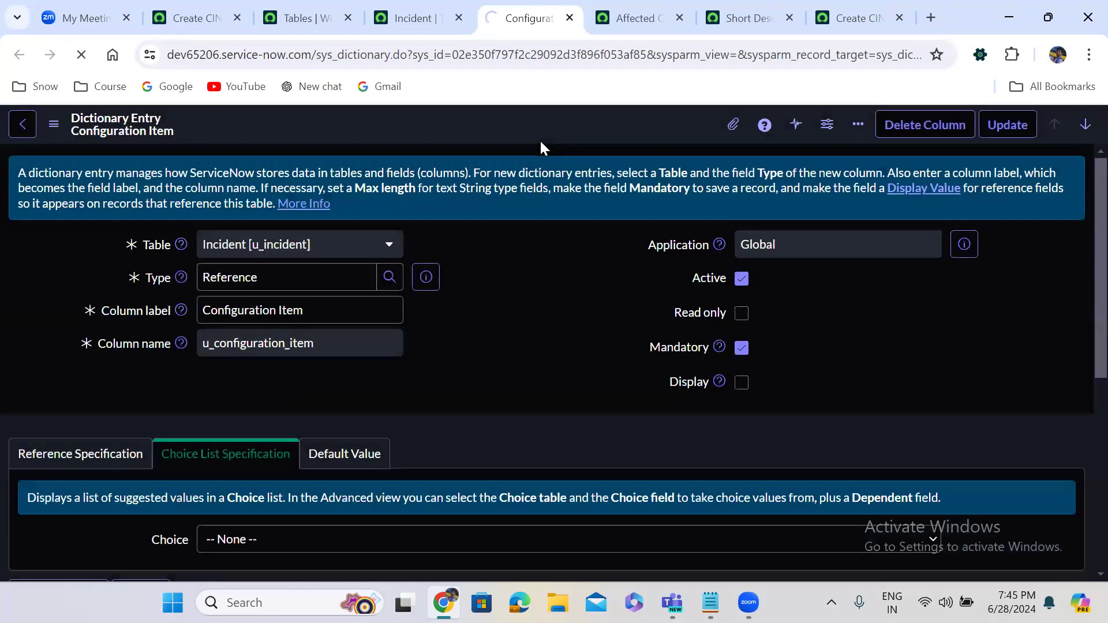
Reload the new incident form, try to save it with the mandatory fields empty, and dismiss the resulting message
click(188, 12)
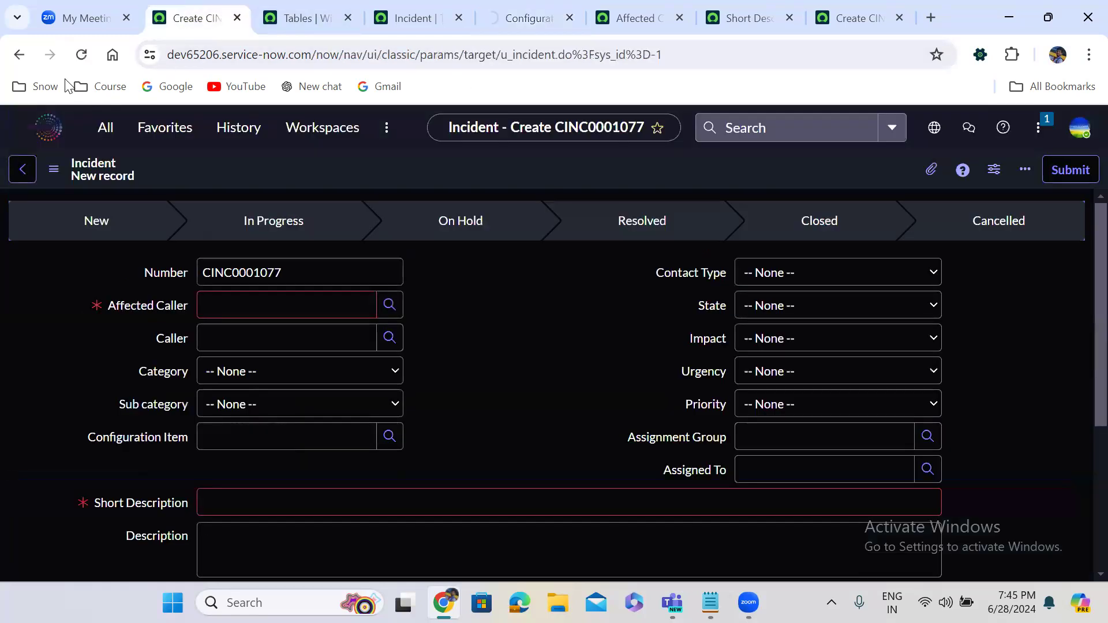
click(76, 55)
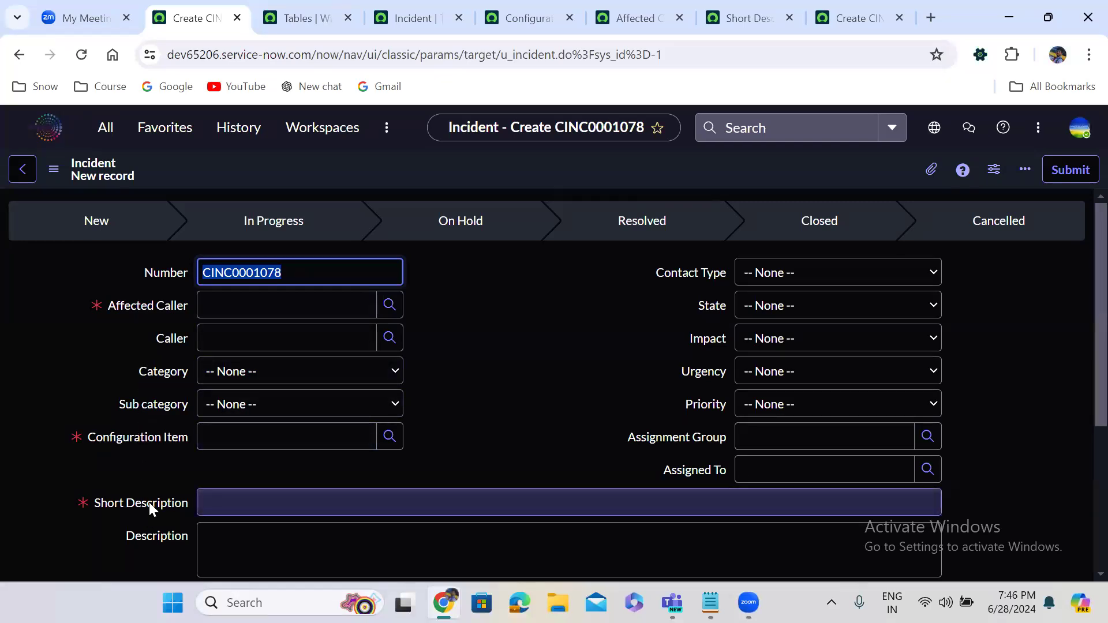
right_click(502, 165)
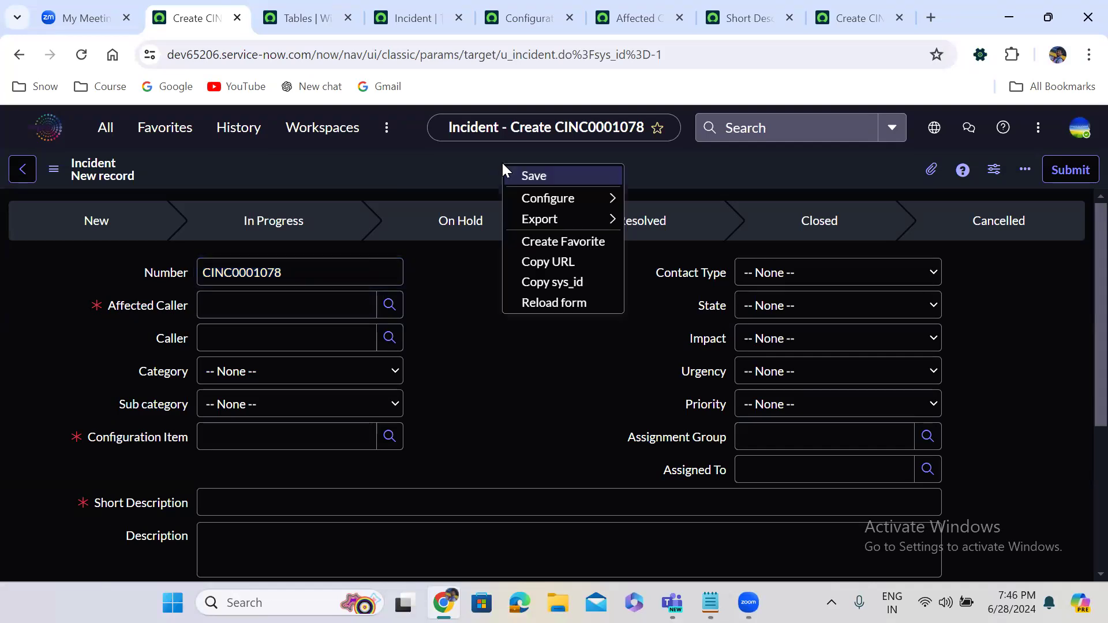
click(545, 174)
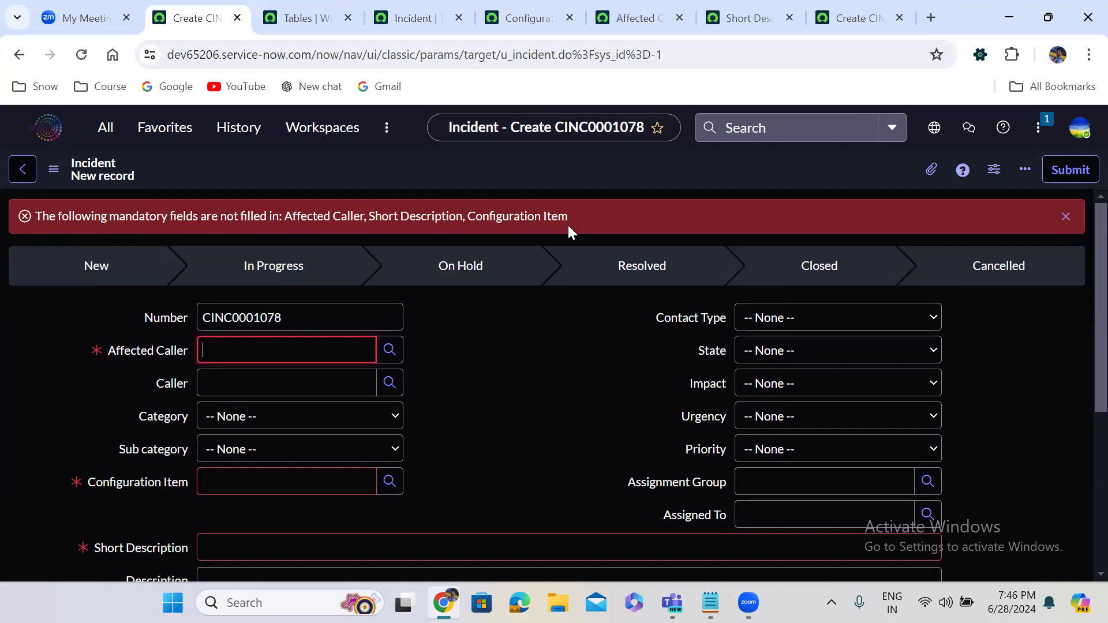
click(1068, 217)
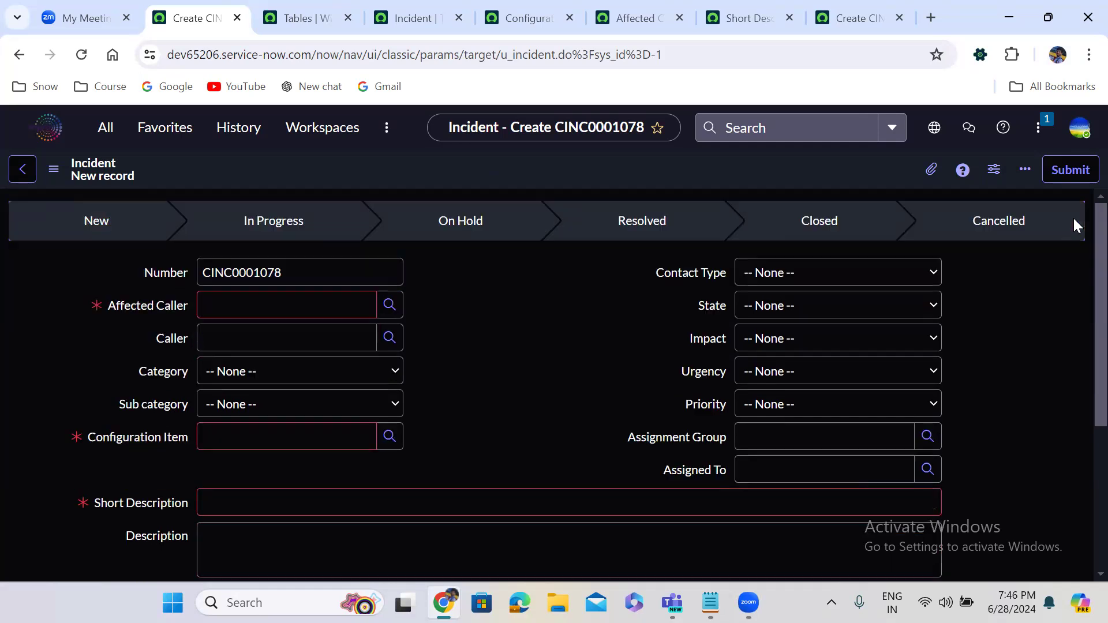
Fill in the affected caller's full name and set the Configuration Item to Sales Force Automation on the new incident
click(364, 318)
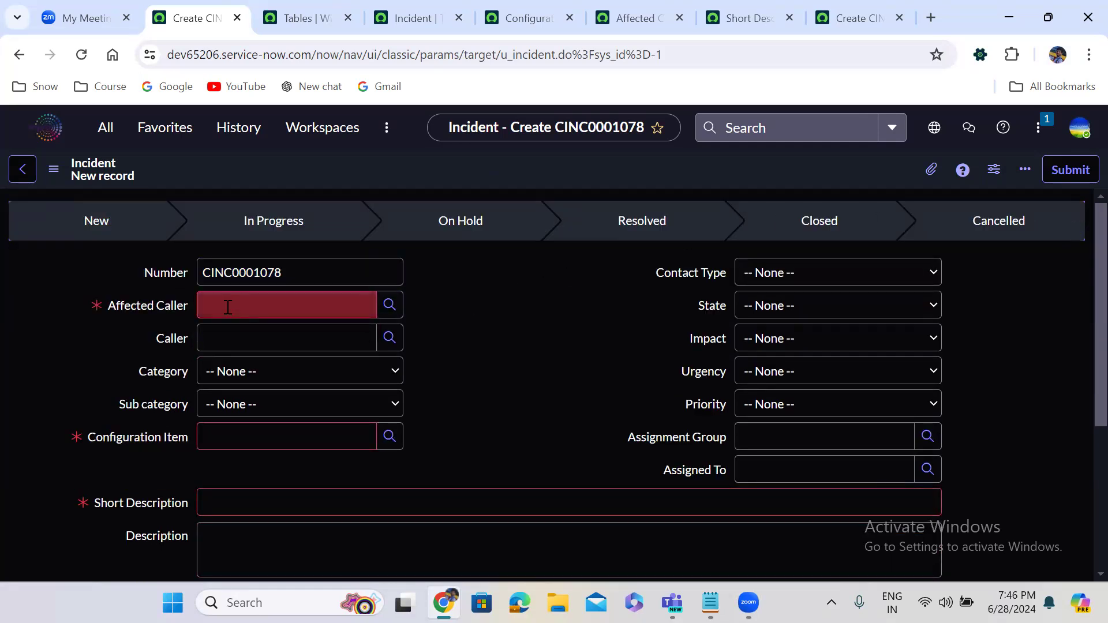
text(ud)
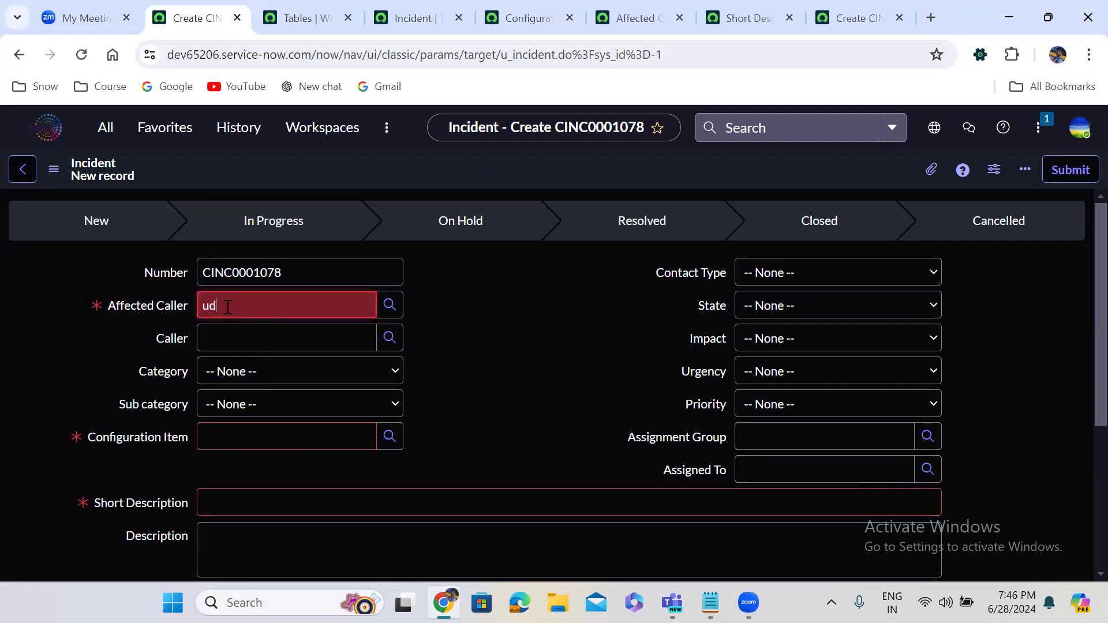
text(ay ki)
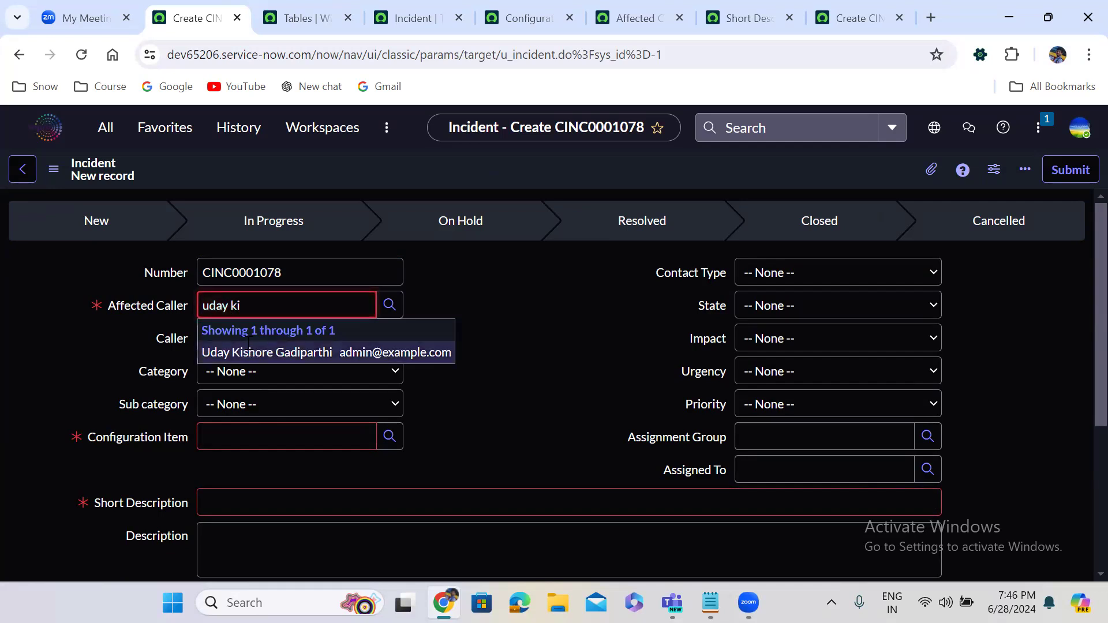
click(248, 351)
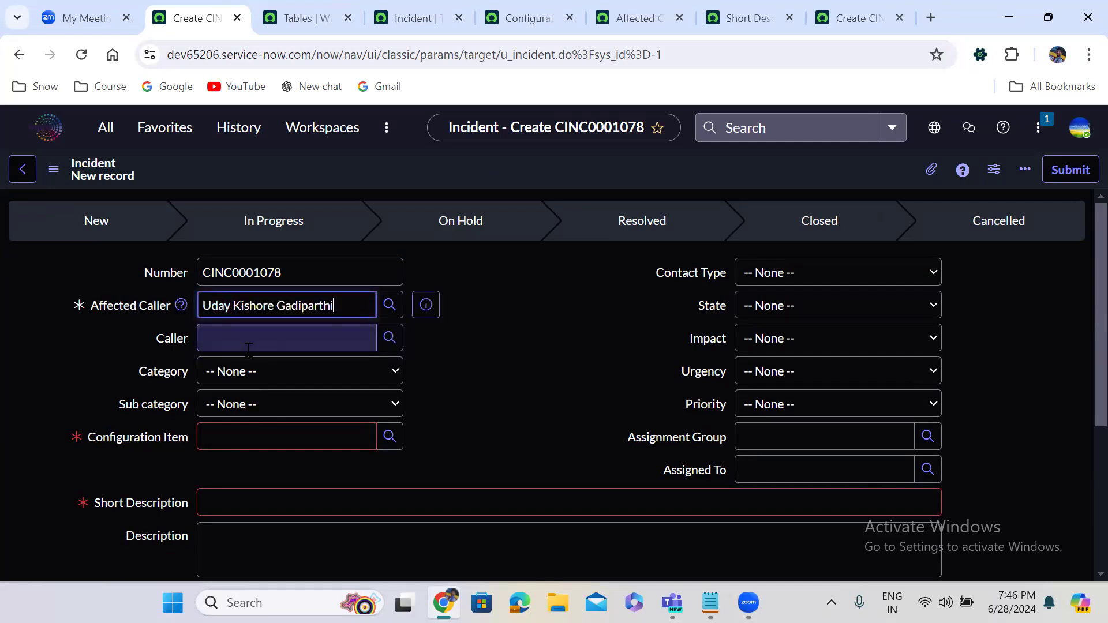
click(261, 437)
text(sal)
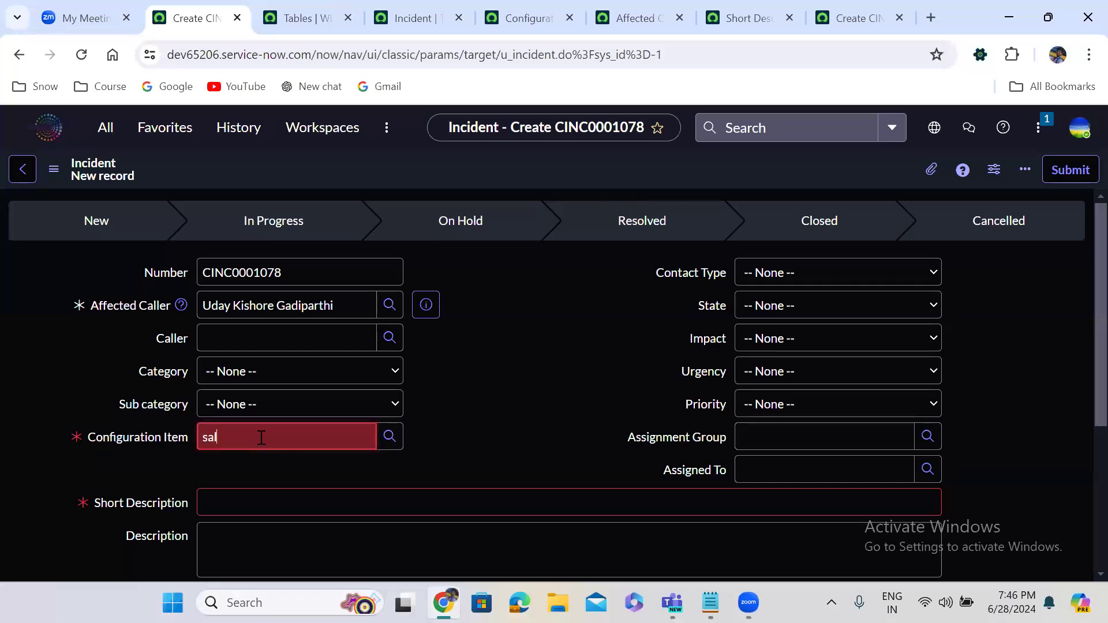
click(262, 460)
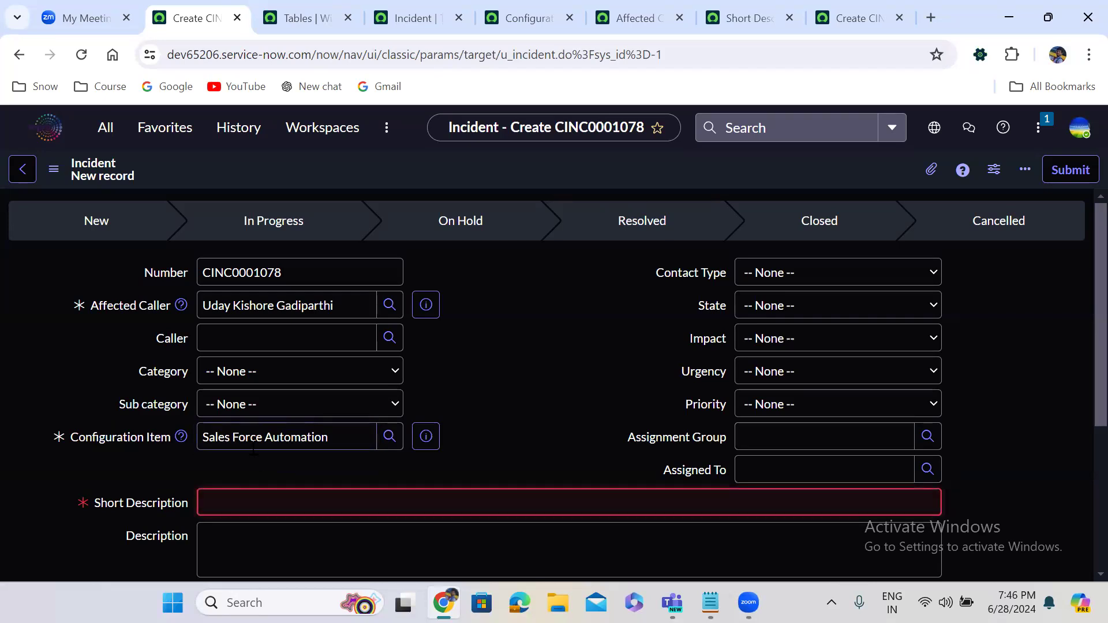
Set the Short Description to "Sales Force Automation is not working", copying the application name from the Configuration Item field
triple_click(234, 437)
key(ctrl+c)
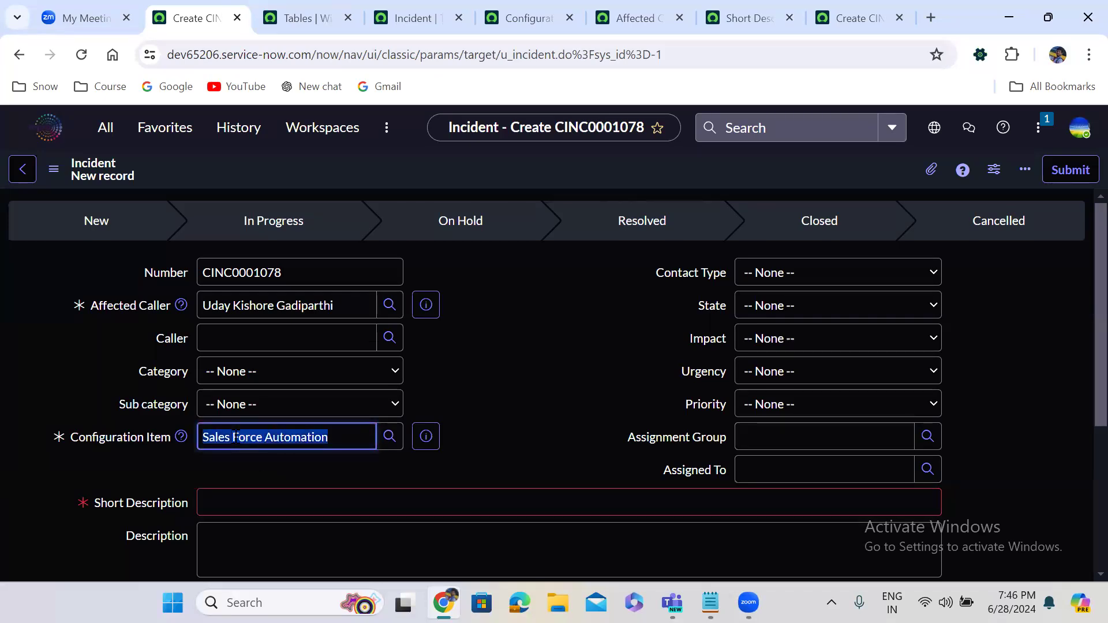
click(268, 500)
key(ctrl+v)
text(is n)
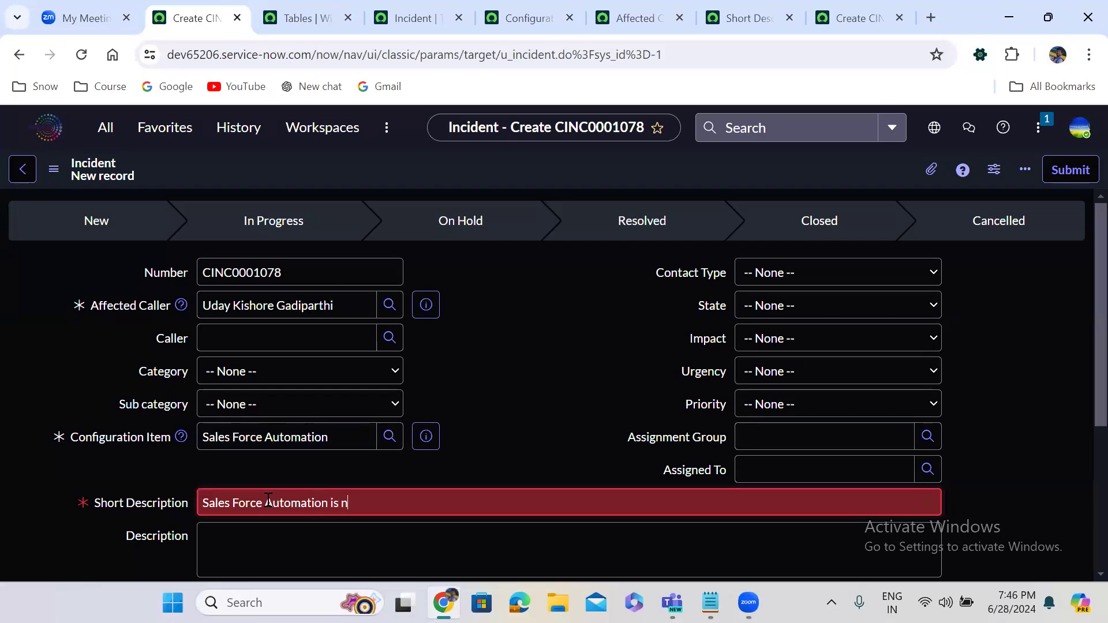
text(ot working)
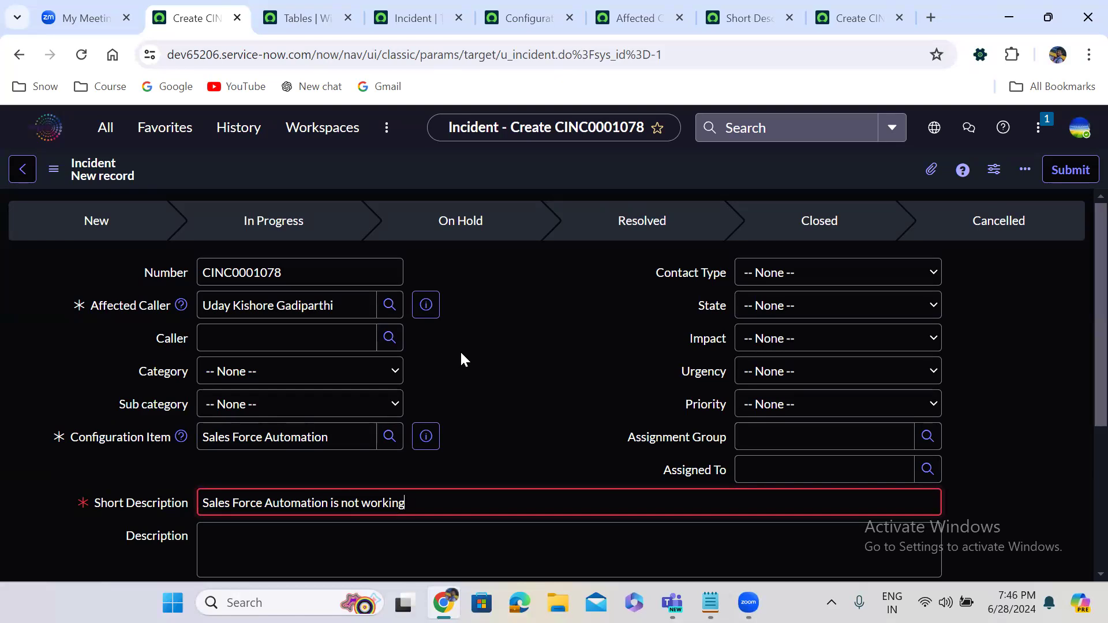
click(510, 260)
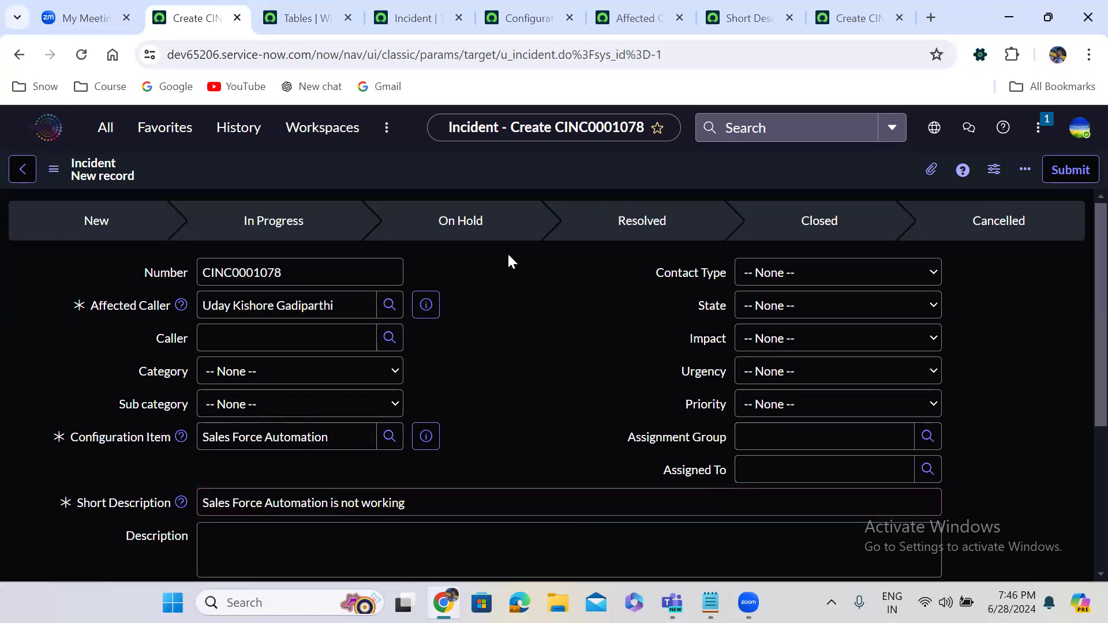
Save the new incident while staying on its form, and check the record's sys_id in the page address
right_click(383, 175)
click(417, 184)
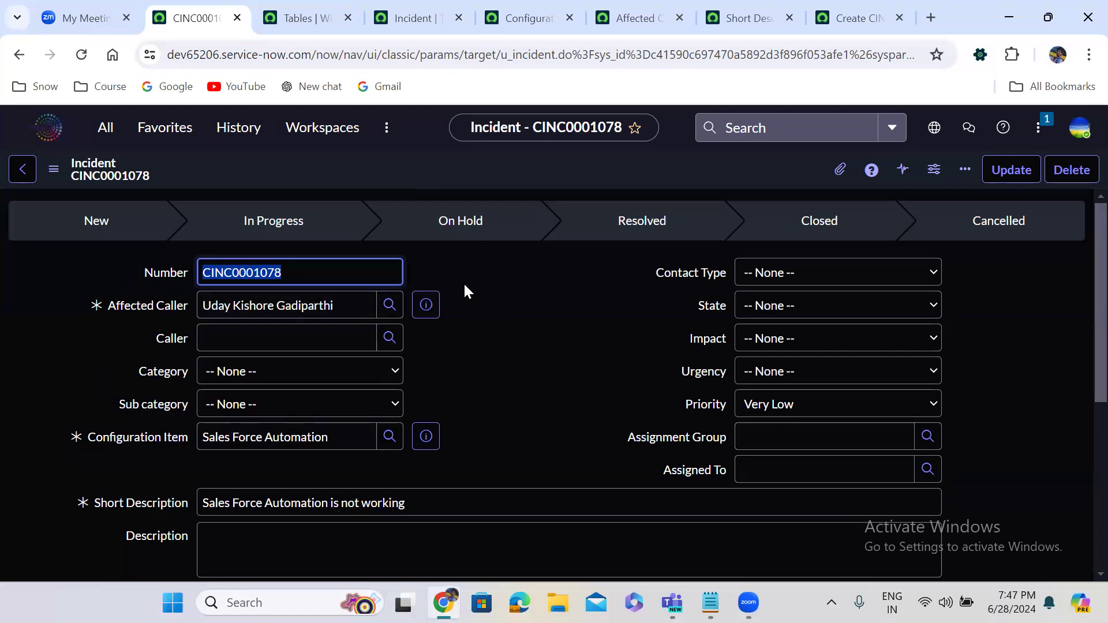
double_click(713, 54)
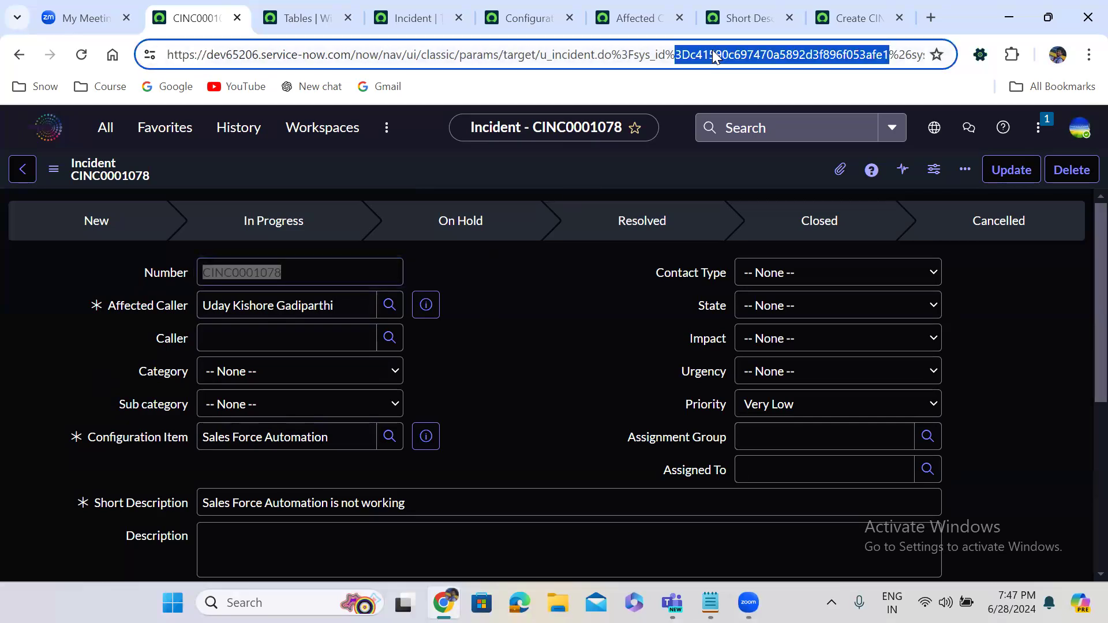
click(545, 350)
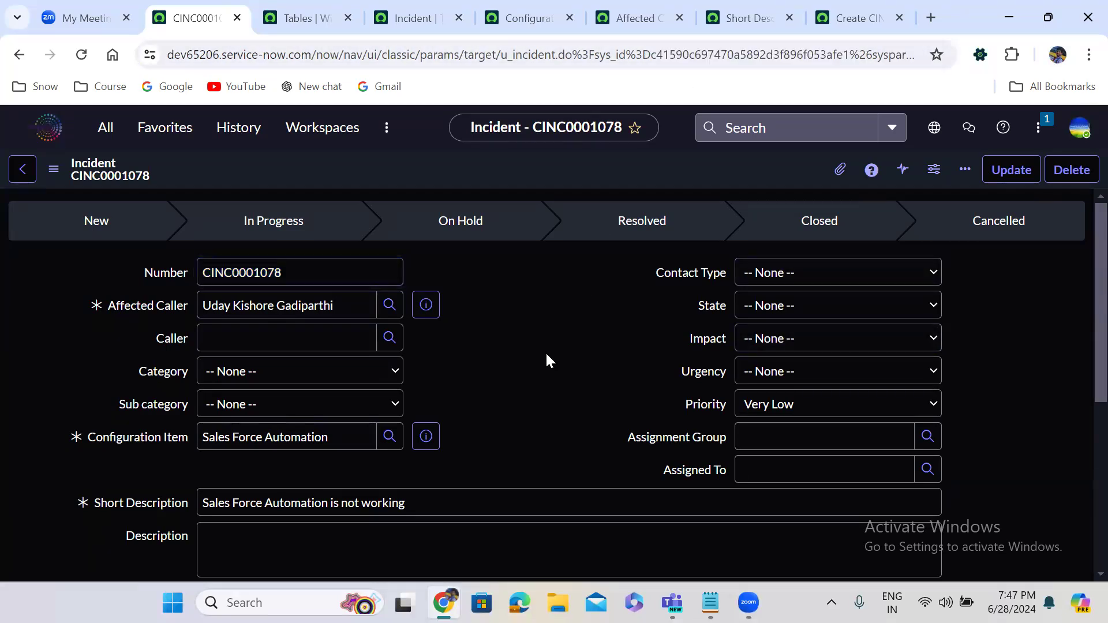
Examine whether the Number field on the saved incident can be edited
double_click(265, 272)
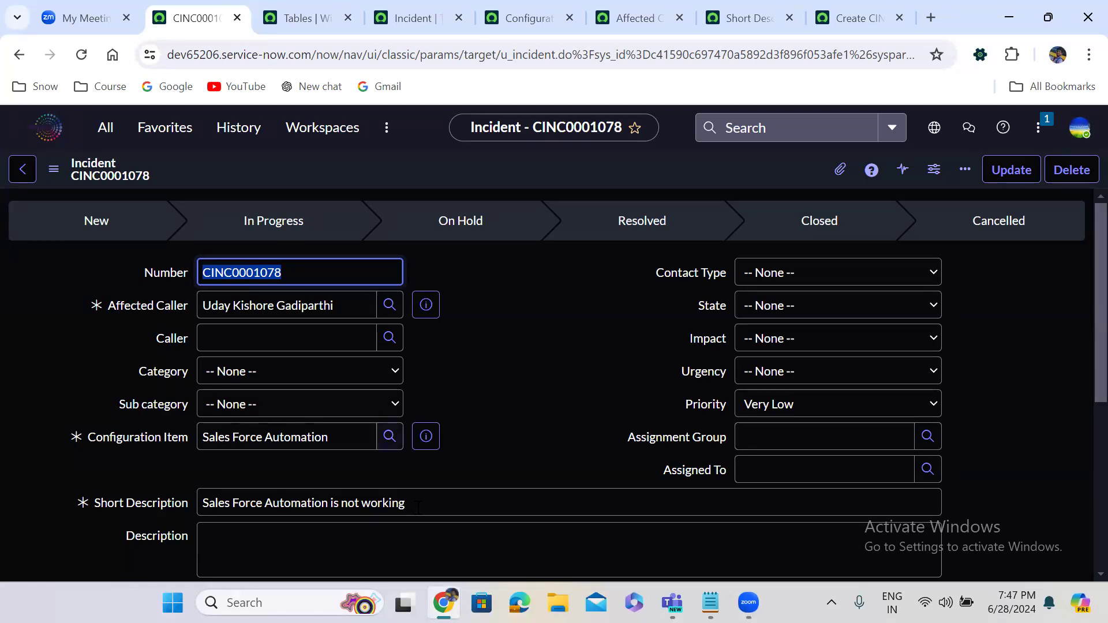
key(alt+Tab)
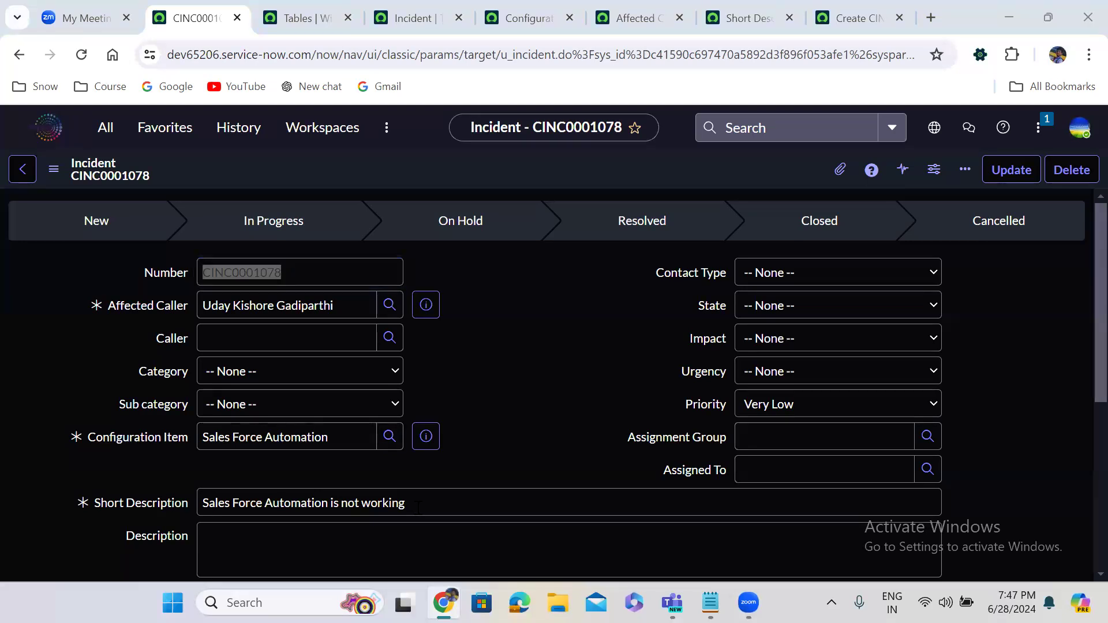
click(502, 323)
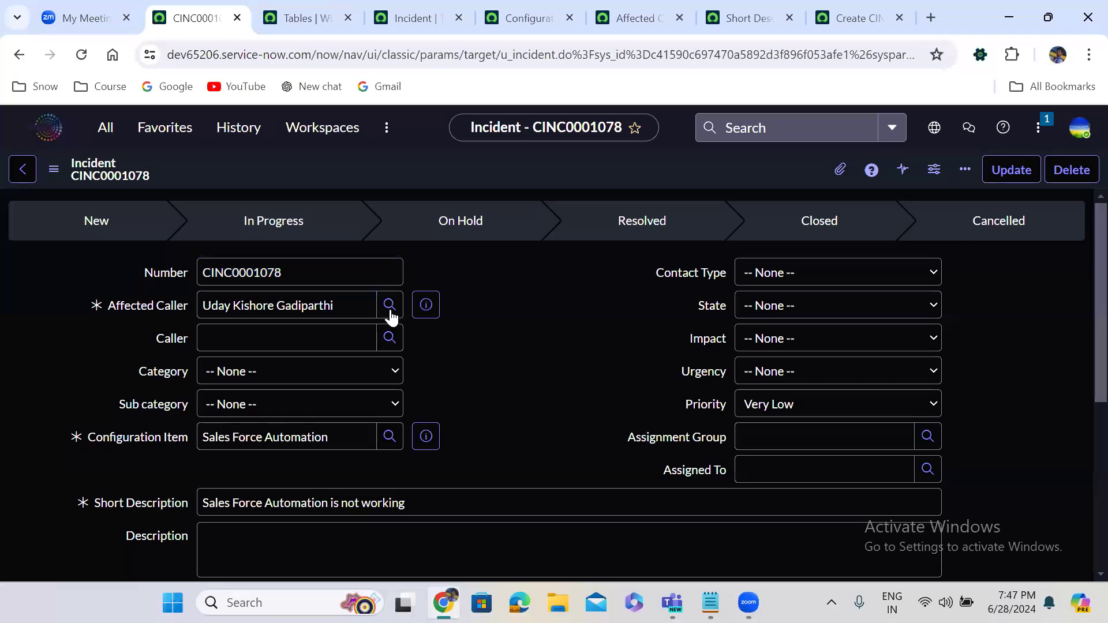
double_click(290, 273)
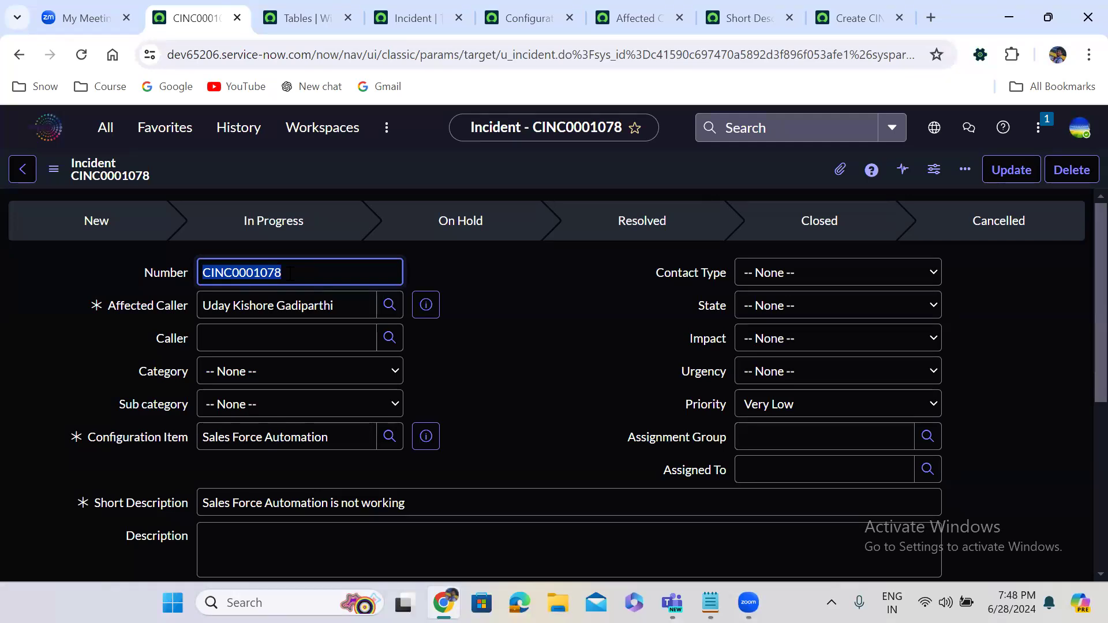
click(290, 274)
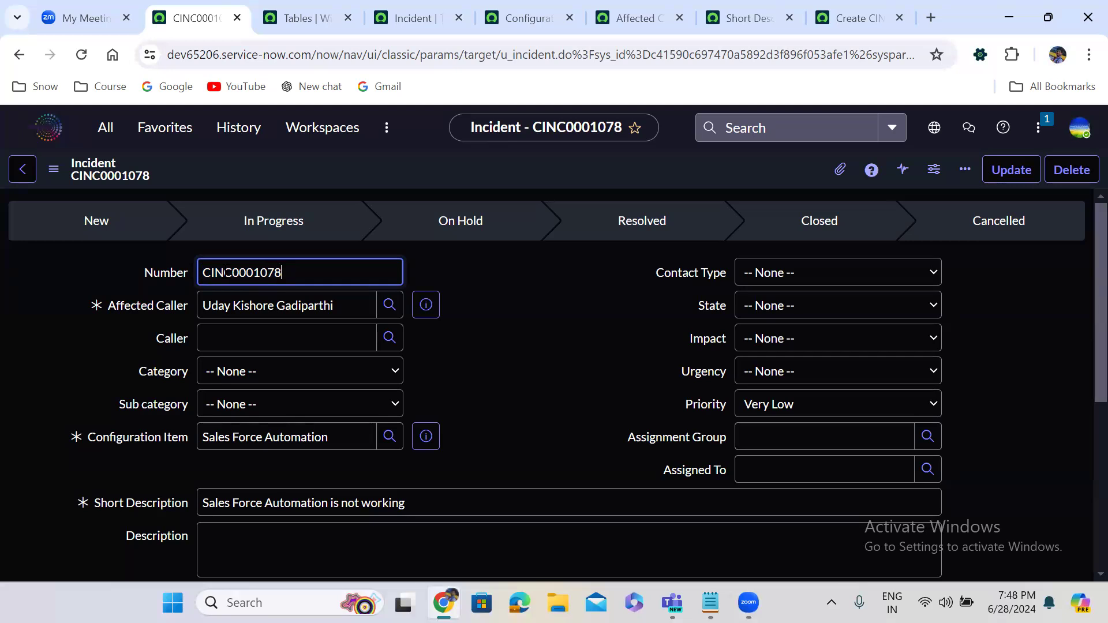
click(319, 245)
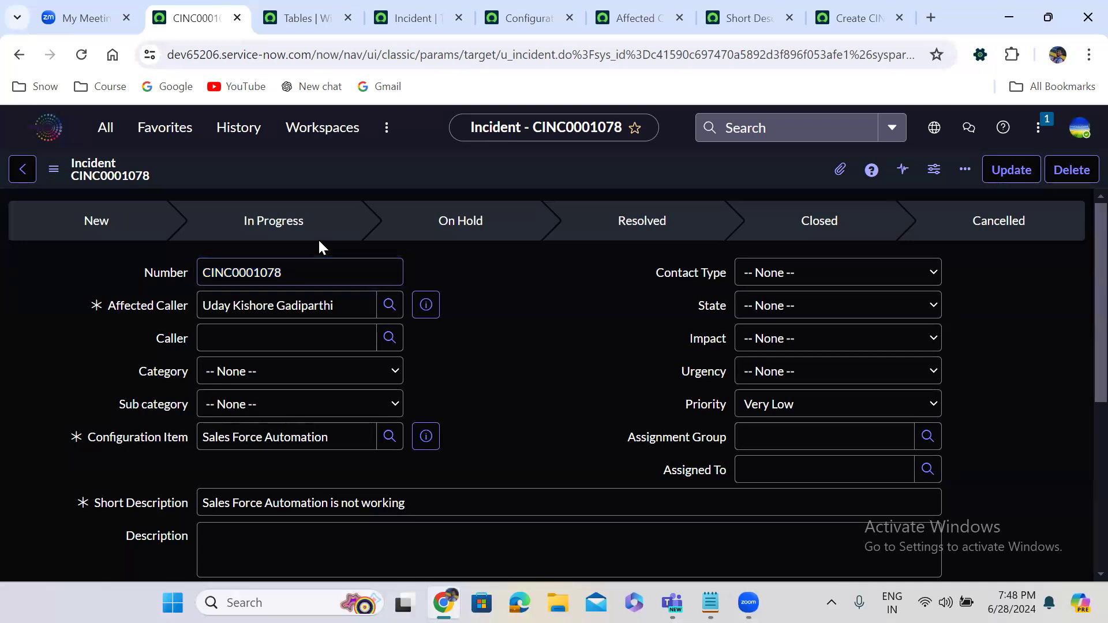
click(261, 272)
double_click(261, 272)
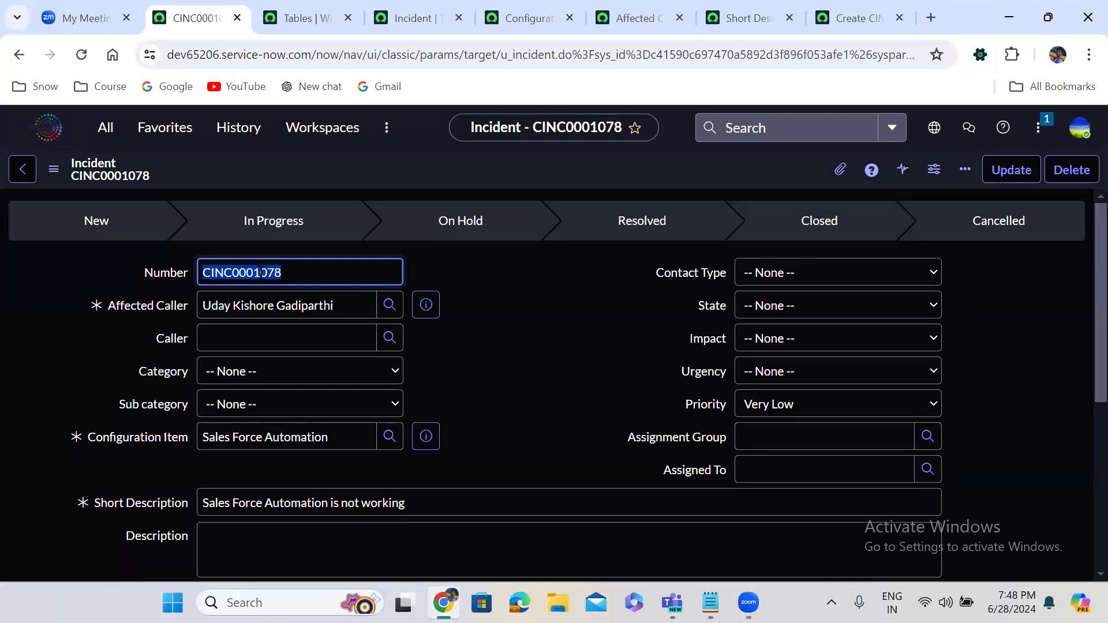
click(309, 273)
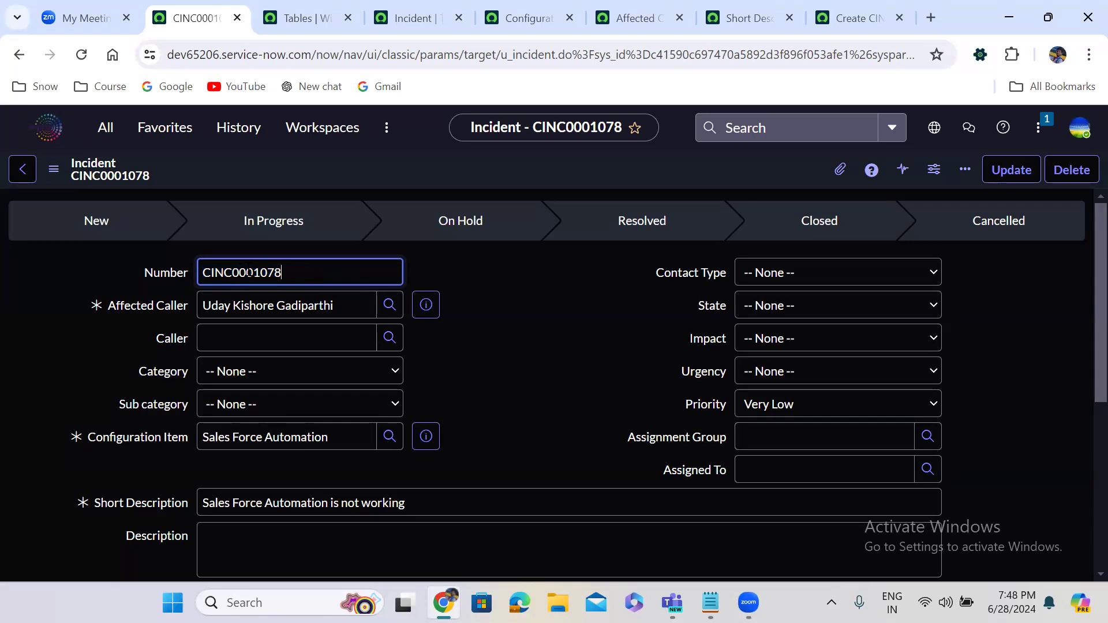
click(420, 263)
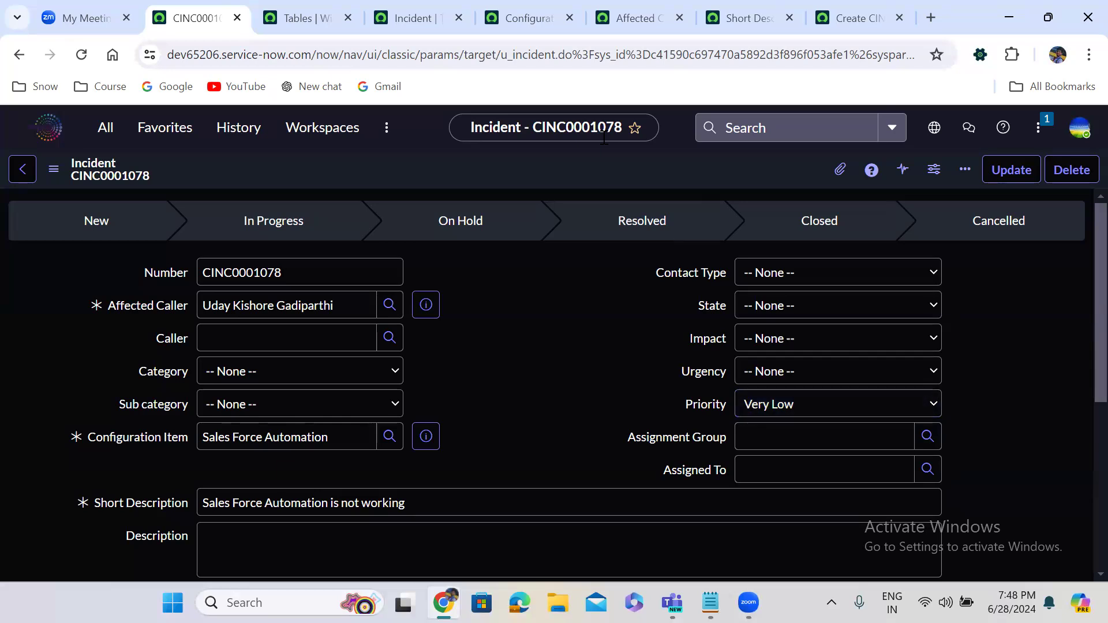
Find the u_number column in the Incident table's column list and open its dictionary entry in a new tab
click(404, 29)
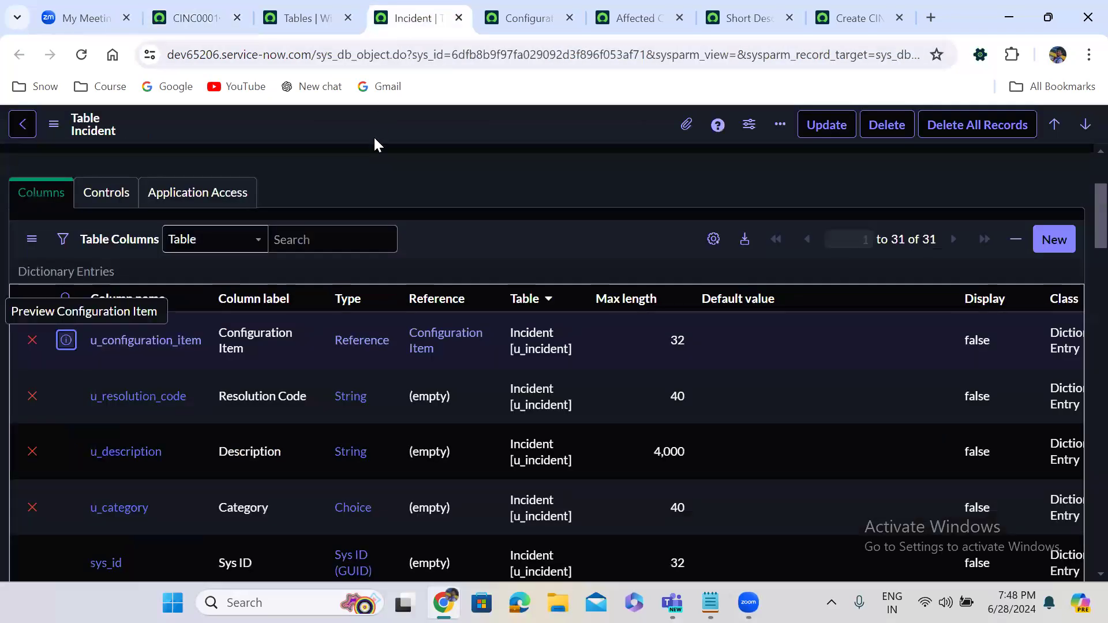
scroll(387, 208, down, 7)
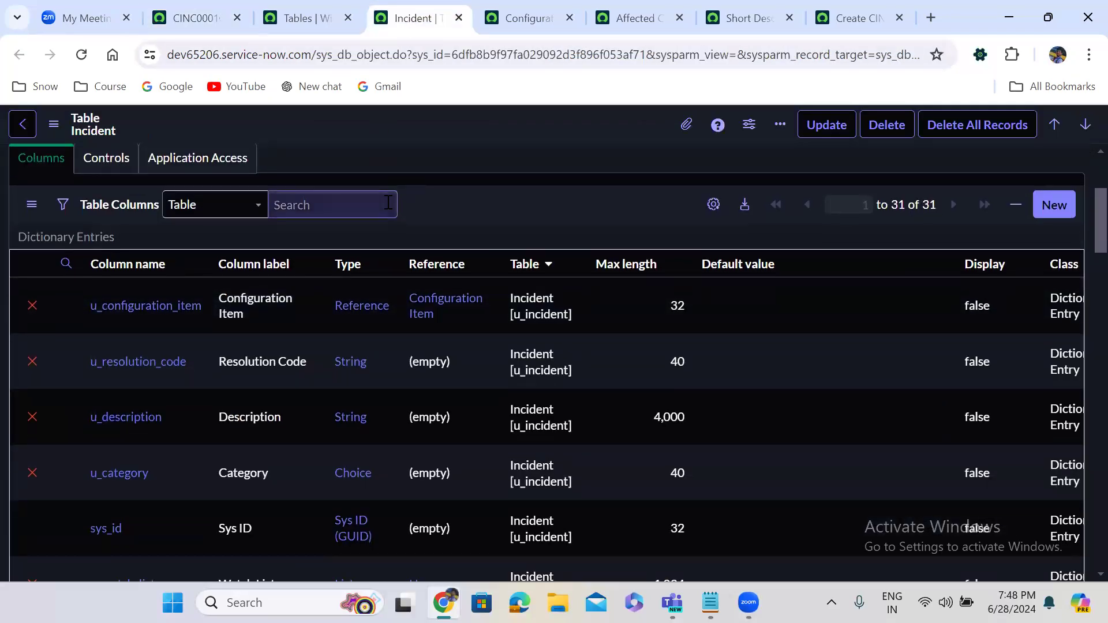
scroll(387, 208, down, 5)
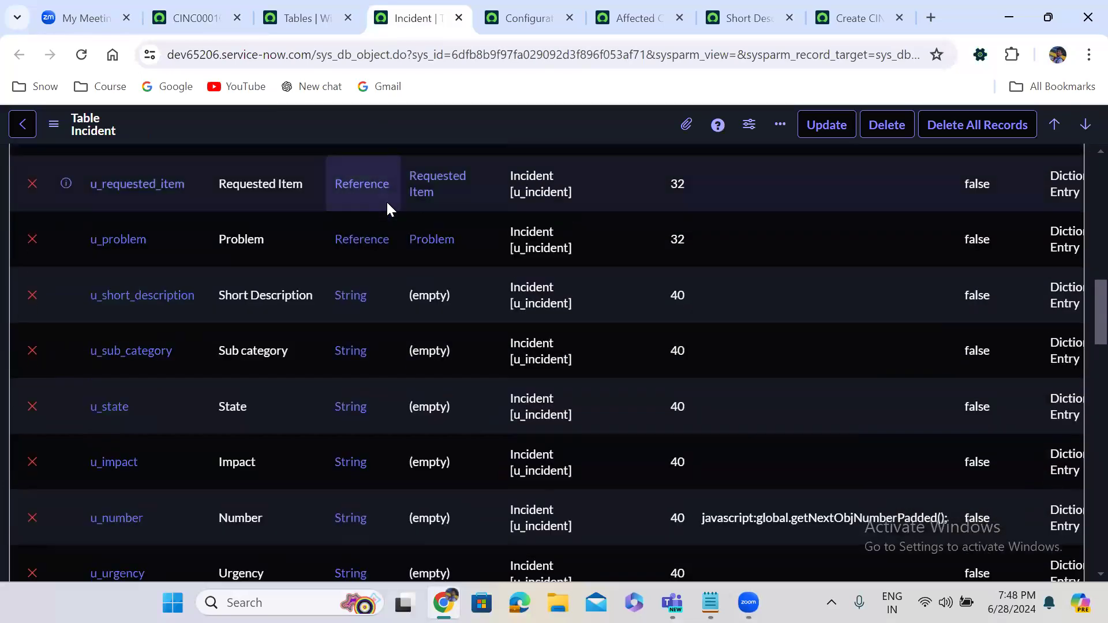
scroll(387, 208, down, 3)
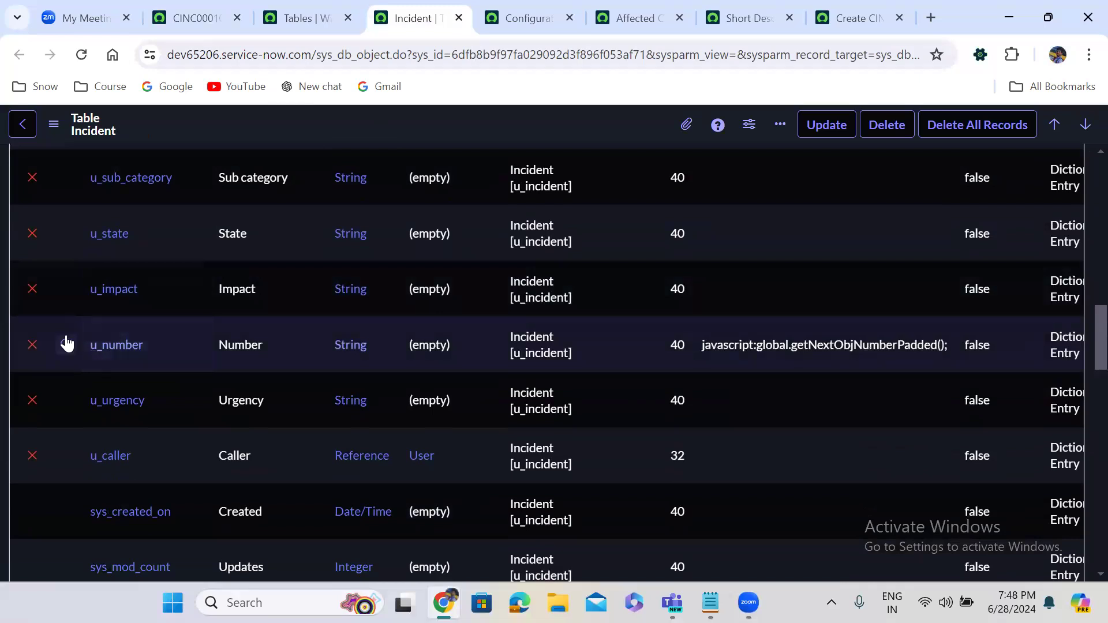
right_click(67, 344)
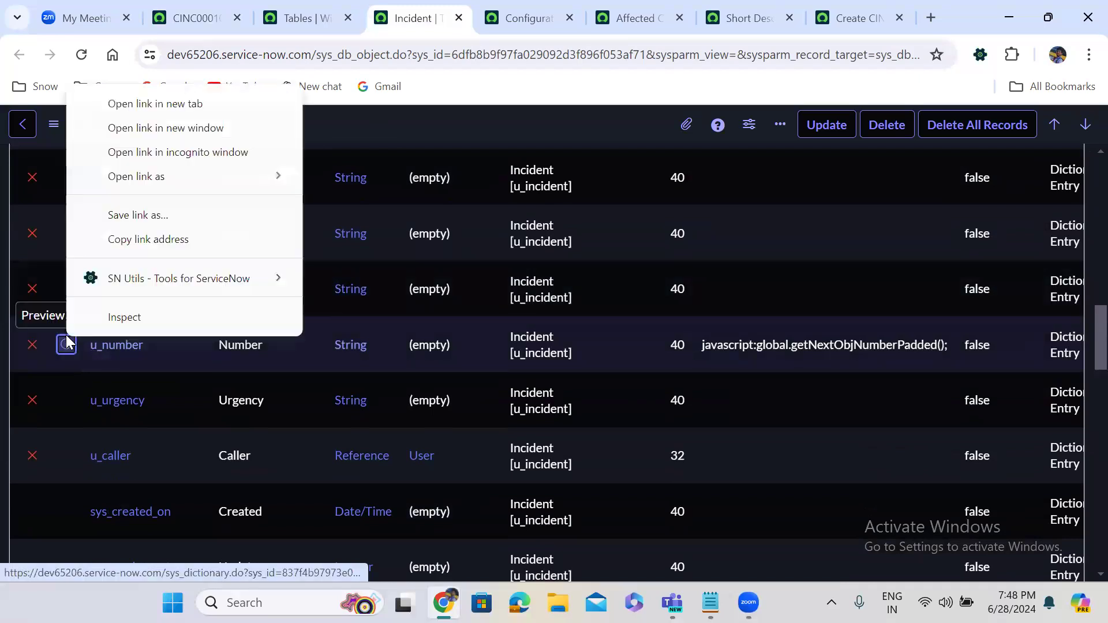
click(153, 105)
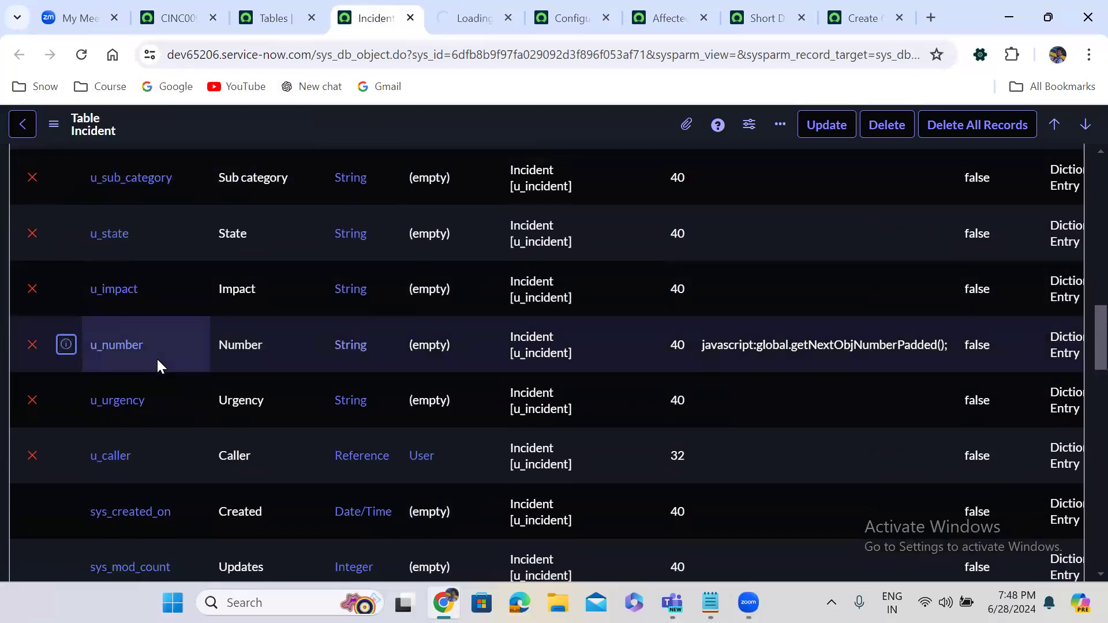
Find the u_priority column in the same column list and open its dictionary entry in a new tab
scroll(157, 361, up, 5)
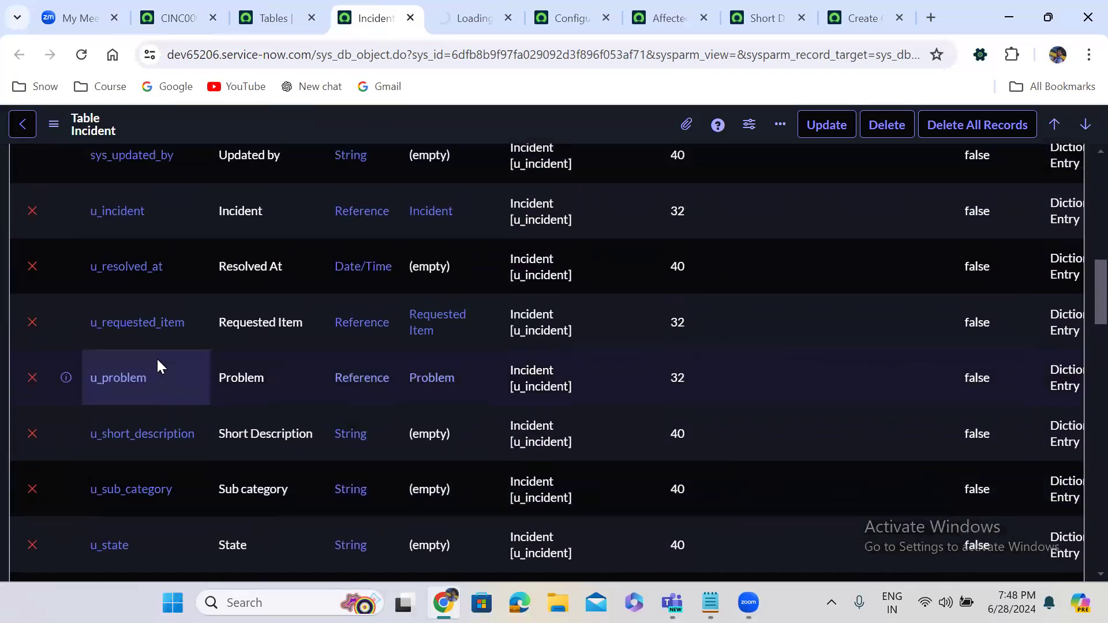
scroll(157, 362, up, 7)
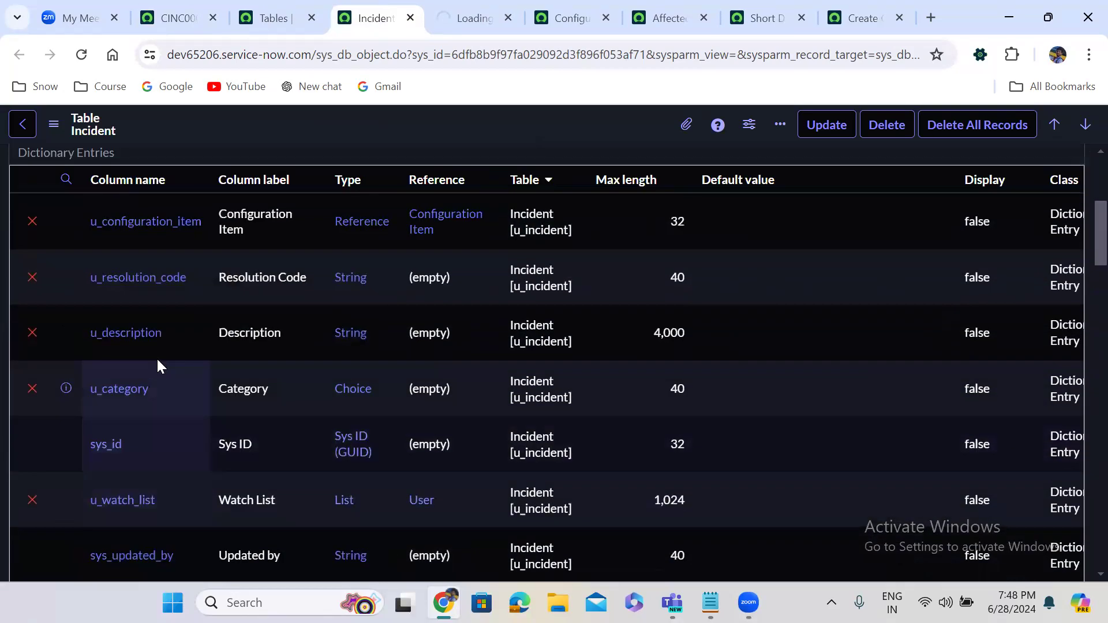
scroll(156, 359, up, 2)
scroll(157, 359, down, 5)
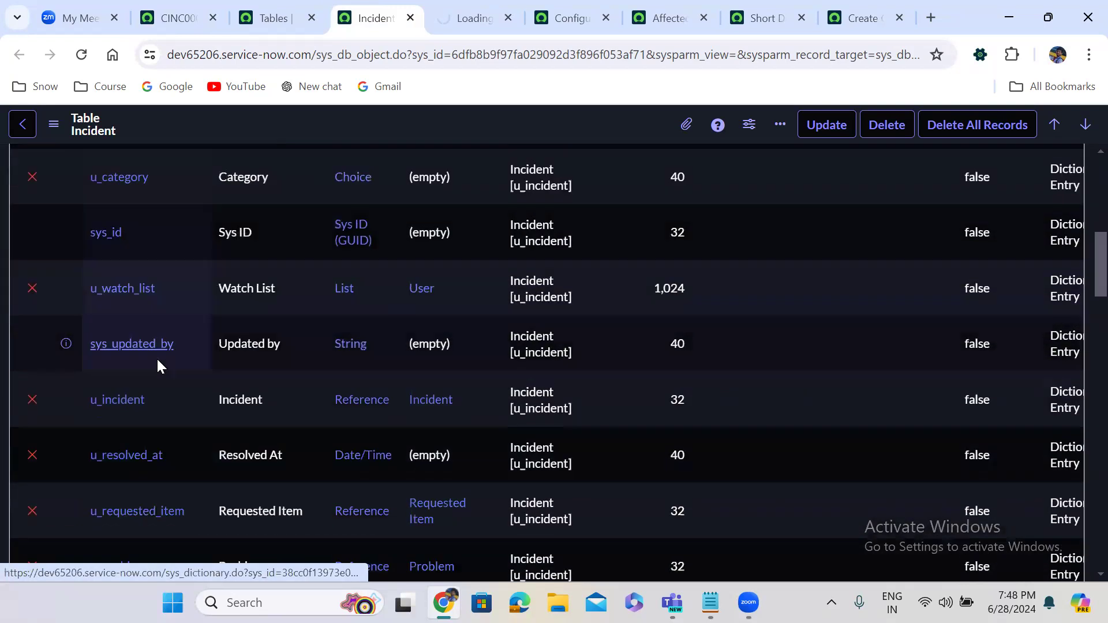
scroll(157, 358, down, 12)
scroll(157, 358, down, 4)
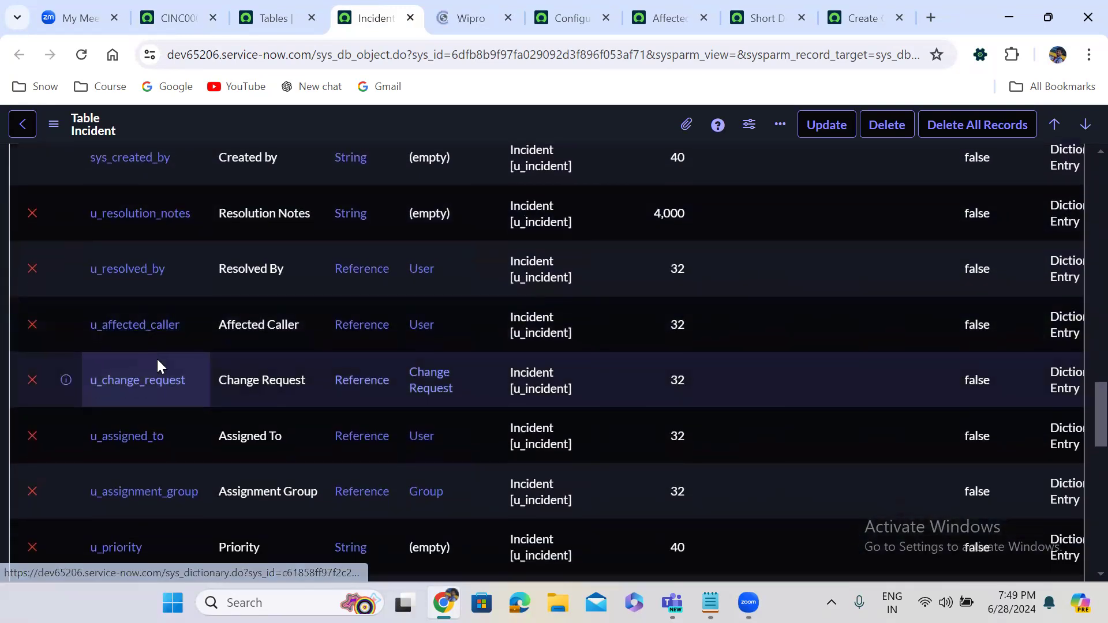
scroll(157, 357, down, 4)
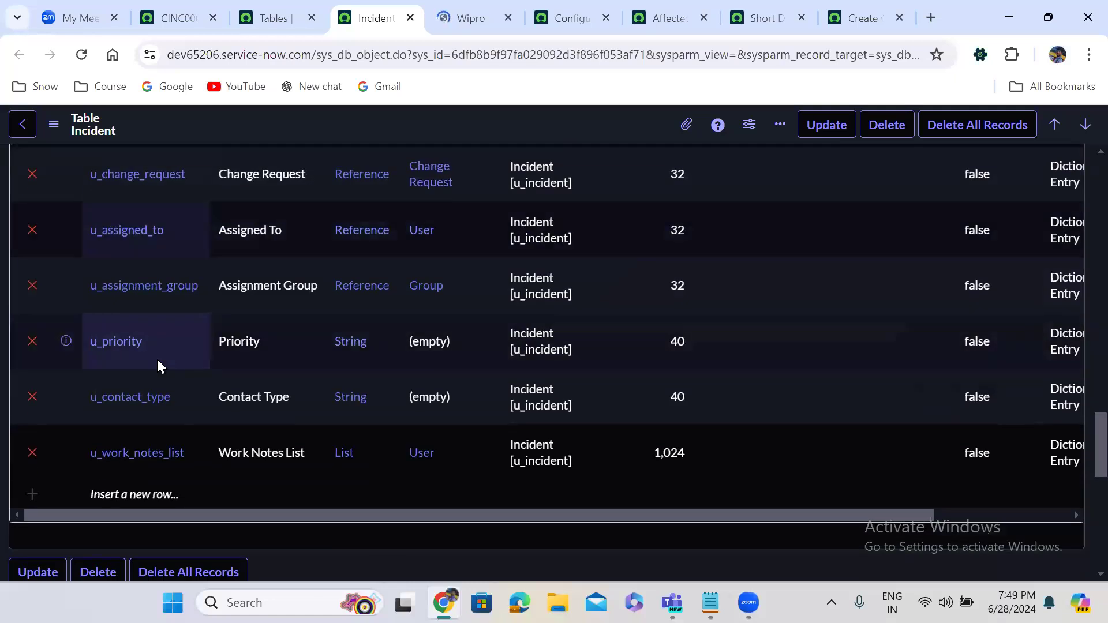
right_click(65, 343)
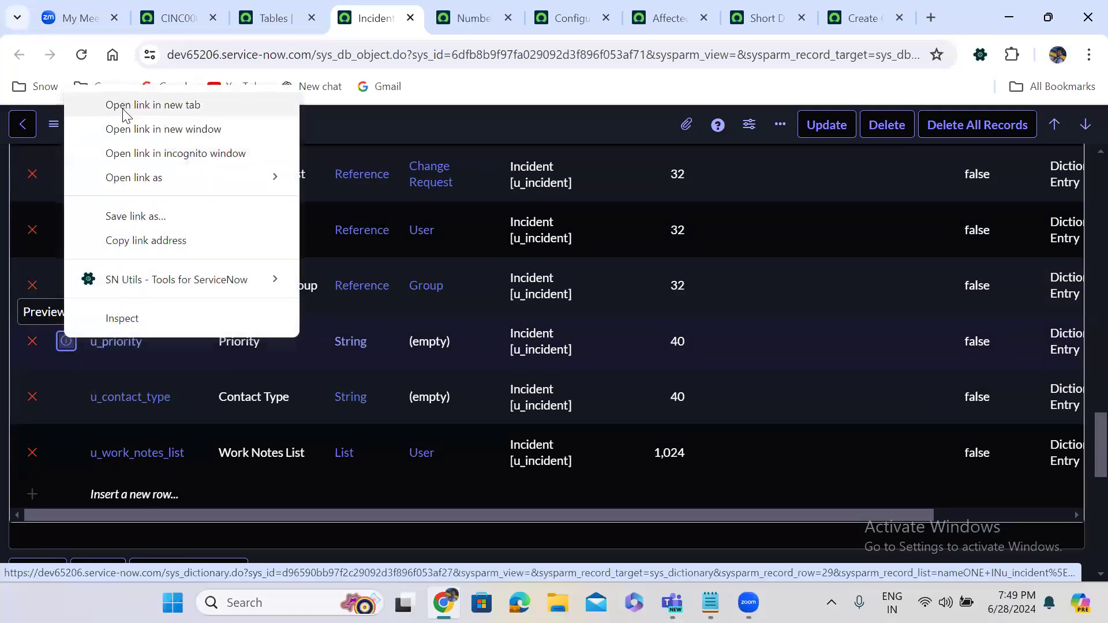
click(123, 106)
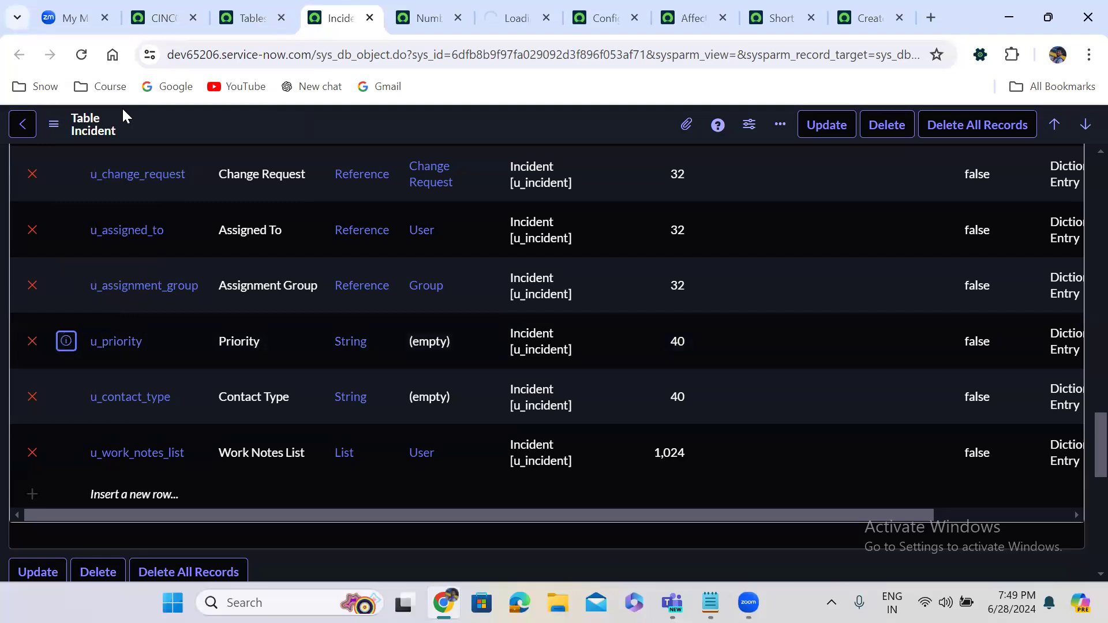
Make the Number field read-only in its dictionary entry and save the entry without leaving it
click(430, 18)
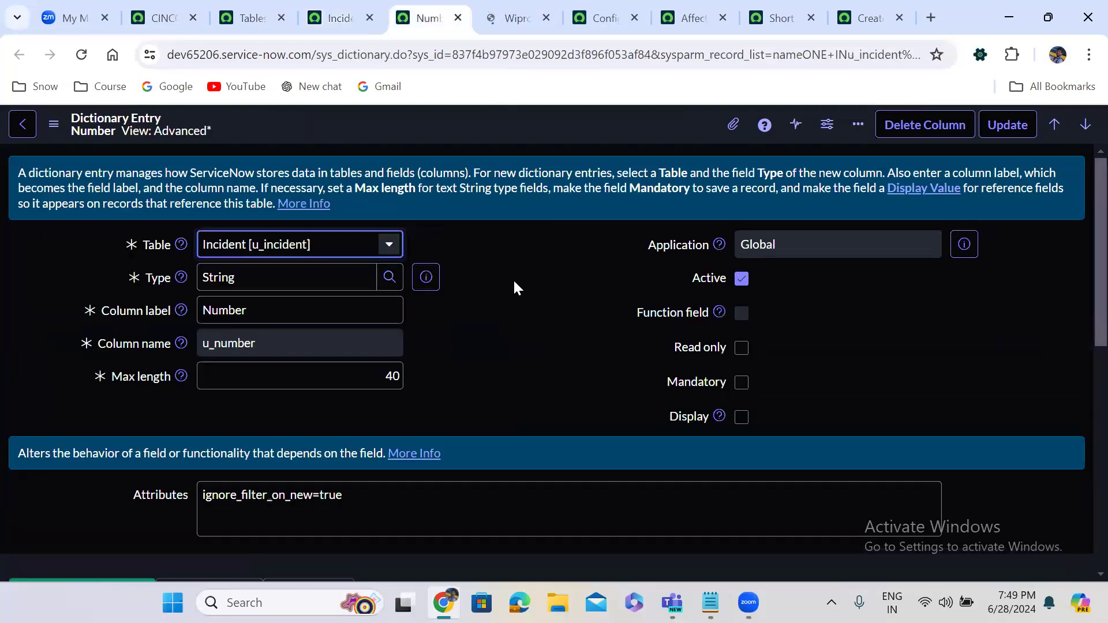
click(494, 318)
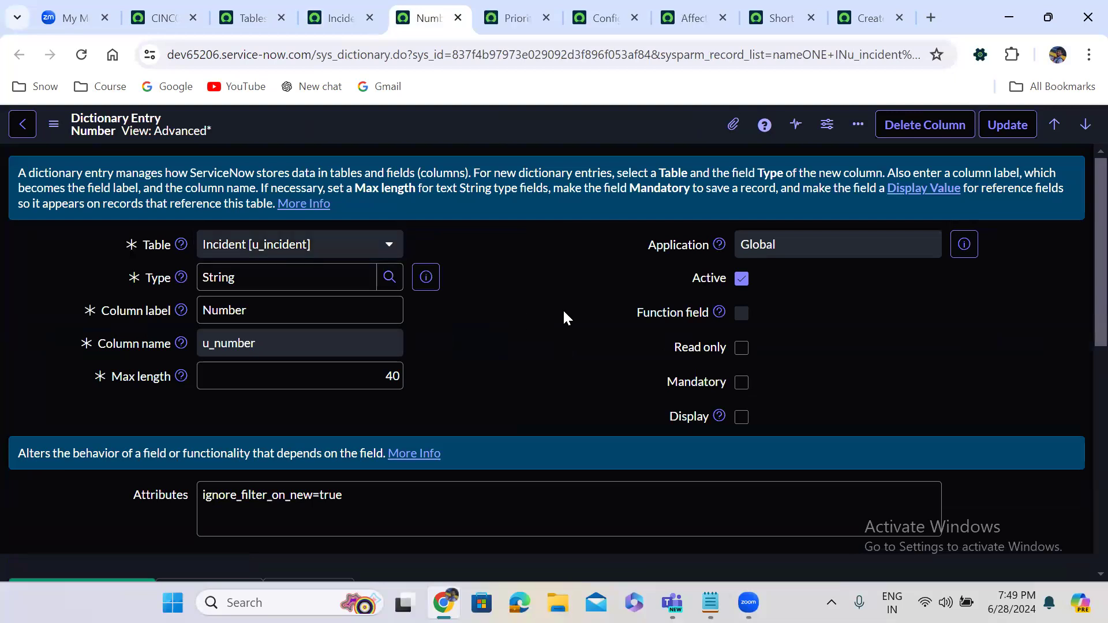
click(741, 346)
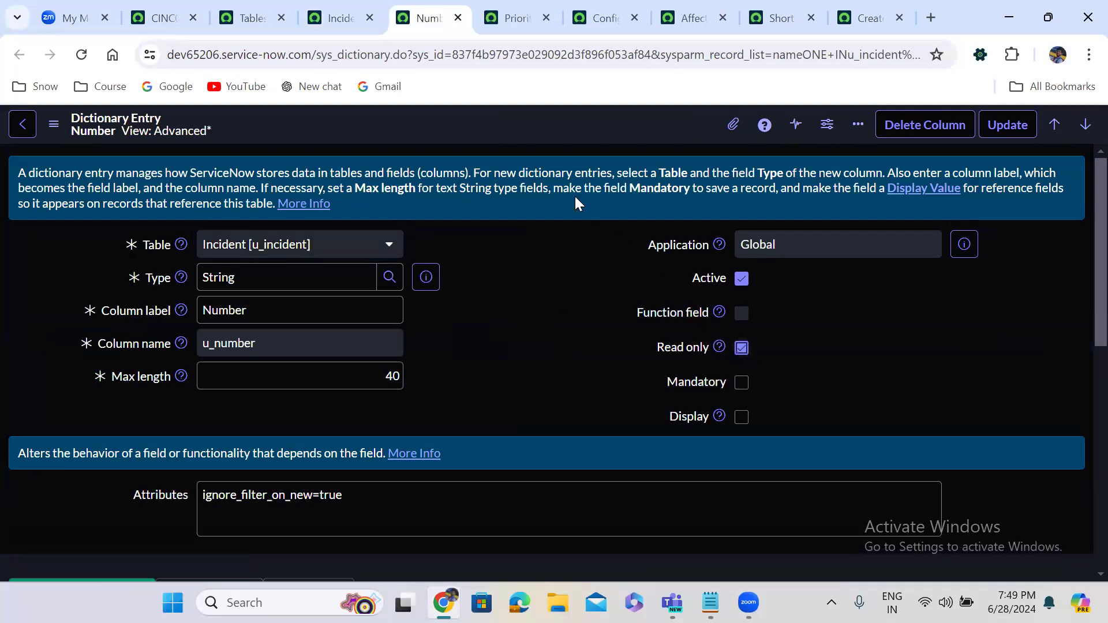
right_click(486, 125)
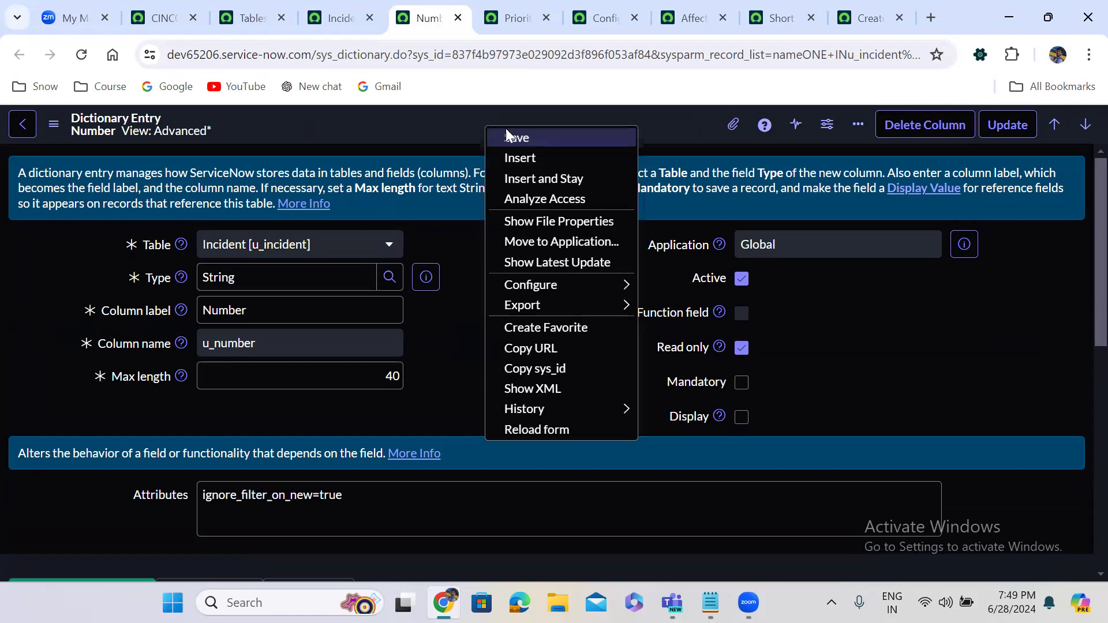
click(535, 137)
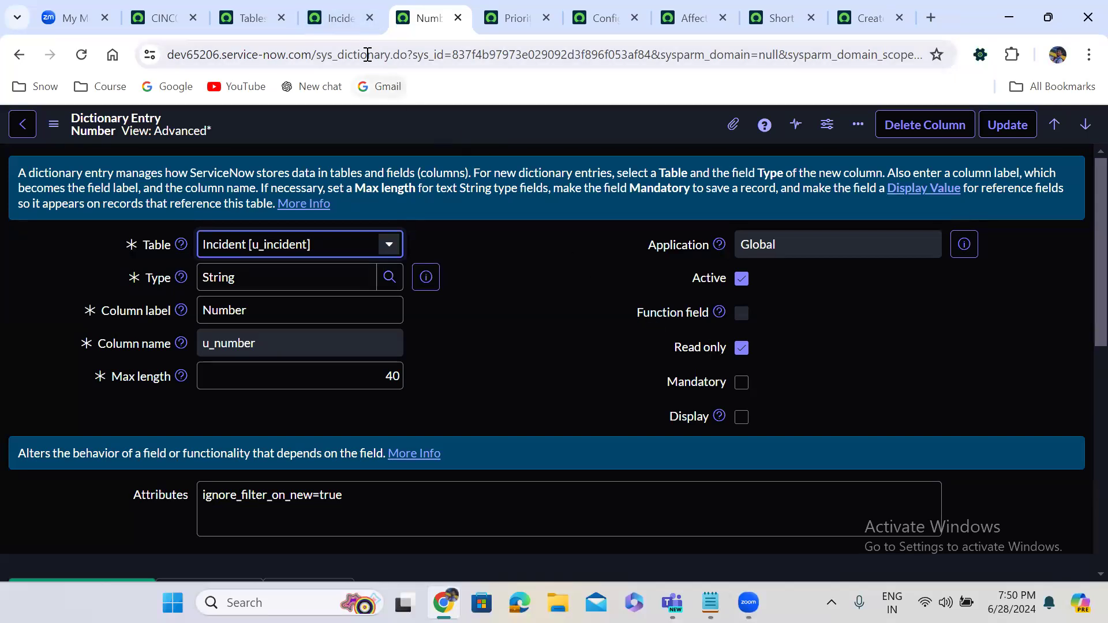
Make the Priority field read-only in its dictionary entry, save the entry, and reload the saved incident form
click(338, 28)
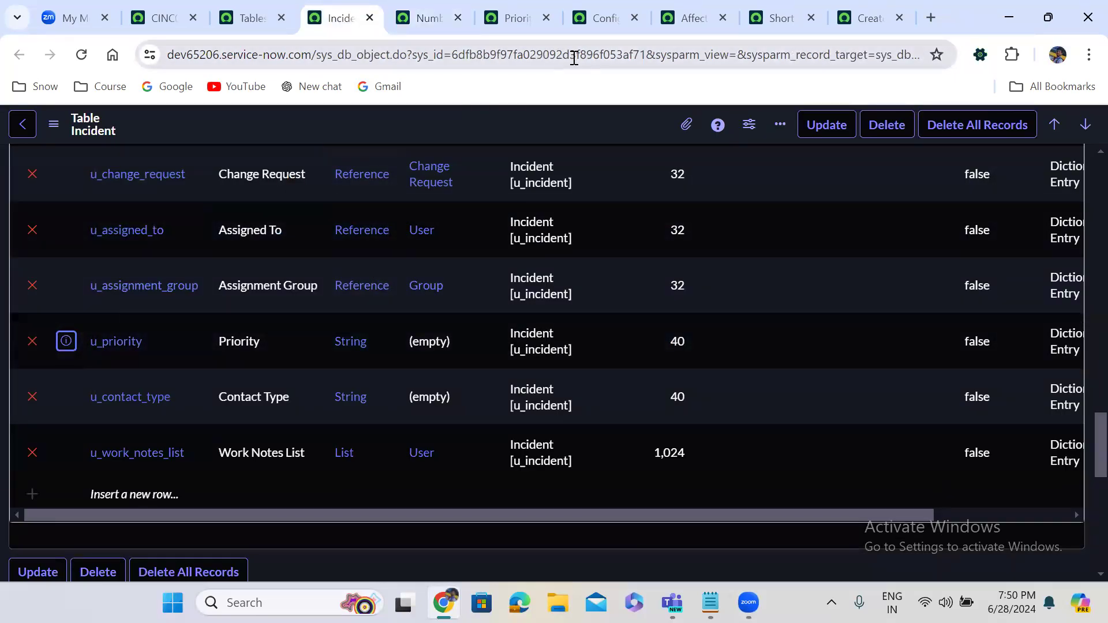
click(514, 18)
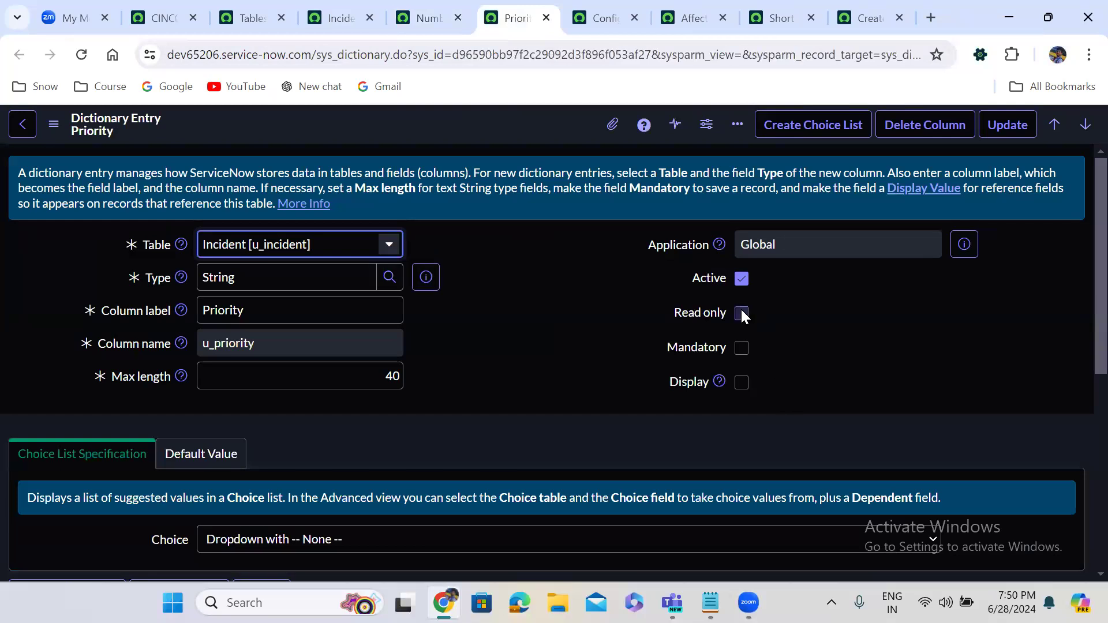
click(741, 313)
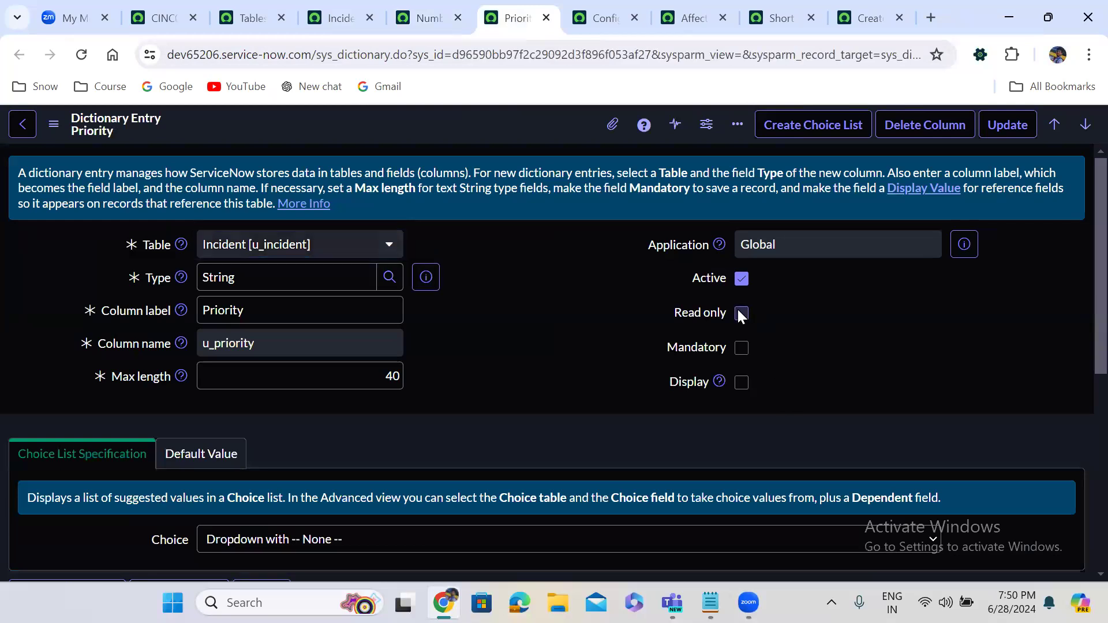
right_click(464, 128)
click(502, 135)
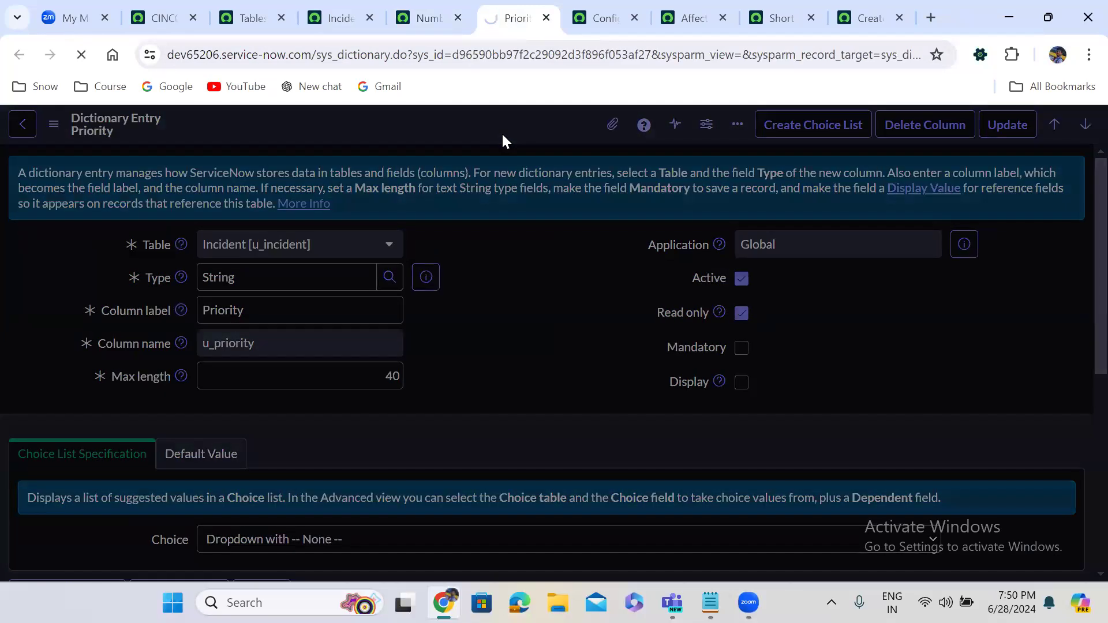
click(154, 20)
click(80, 56)
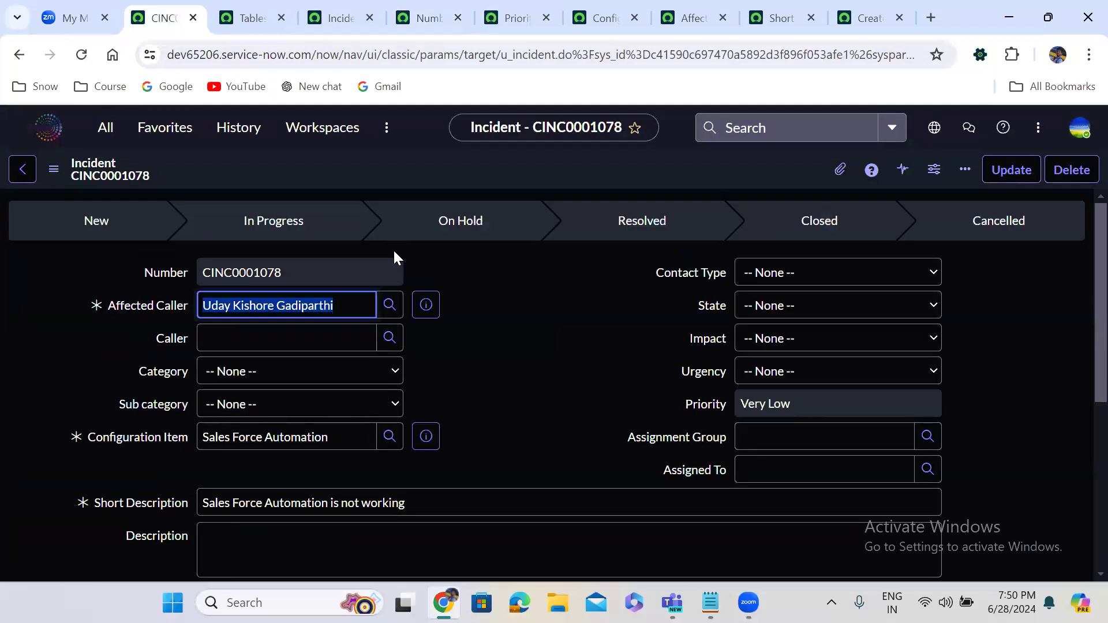
Test whether Number and Priority can be edited on the saved incident, and open a new record form under Custom Incident Management
double_click(253, 275)
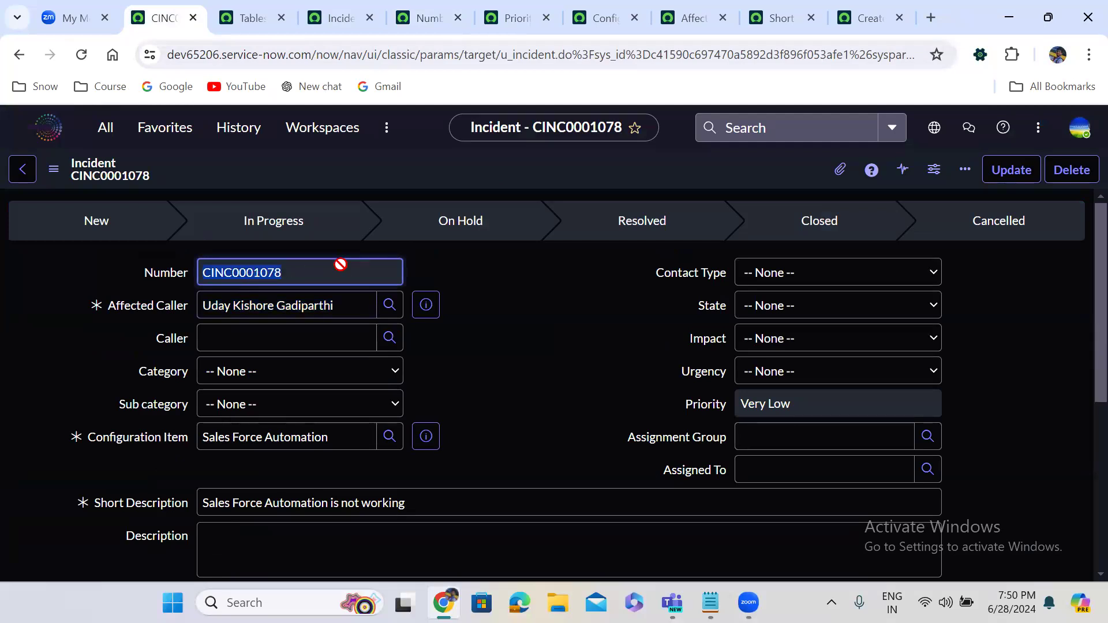
click(785, 399)
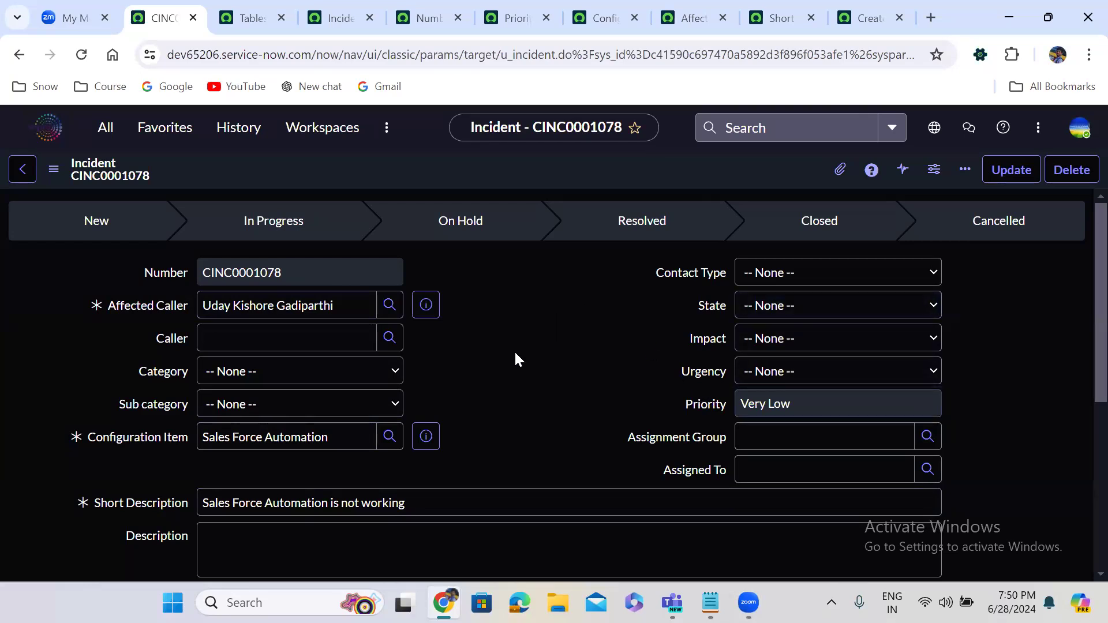
click(106, 134)
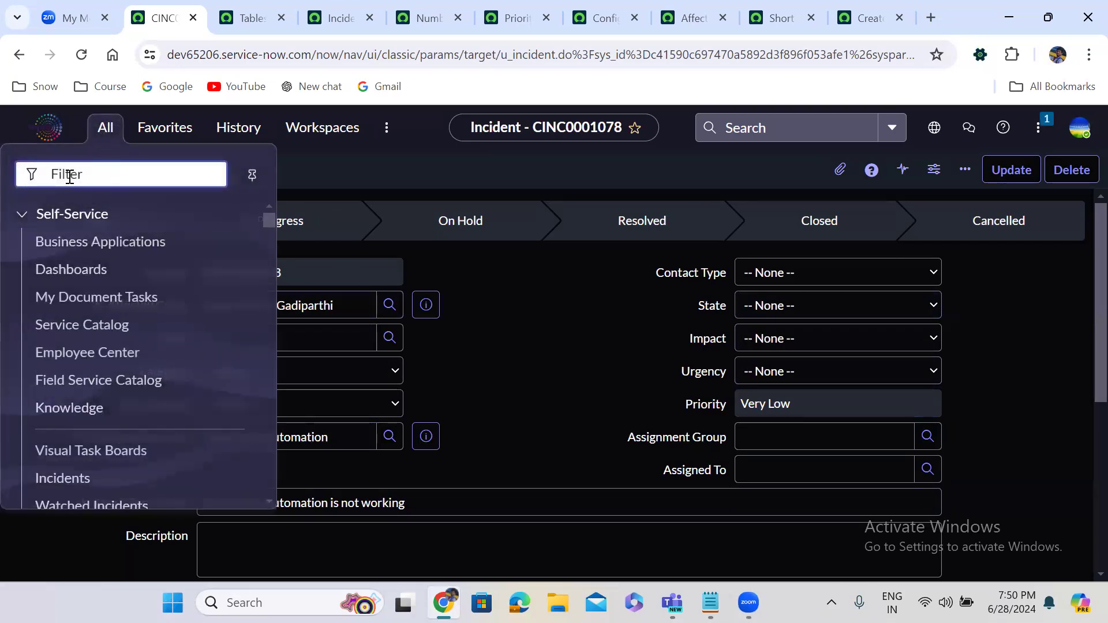
text(cust)
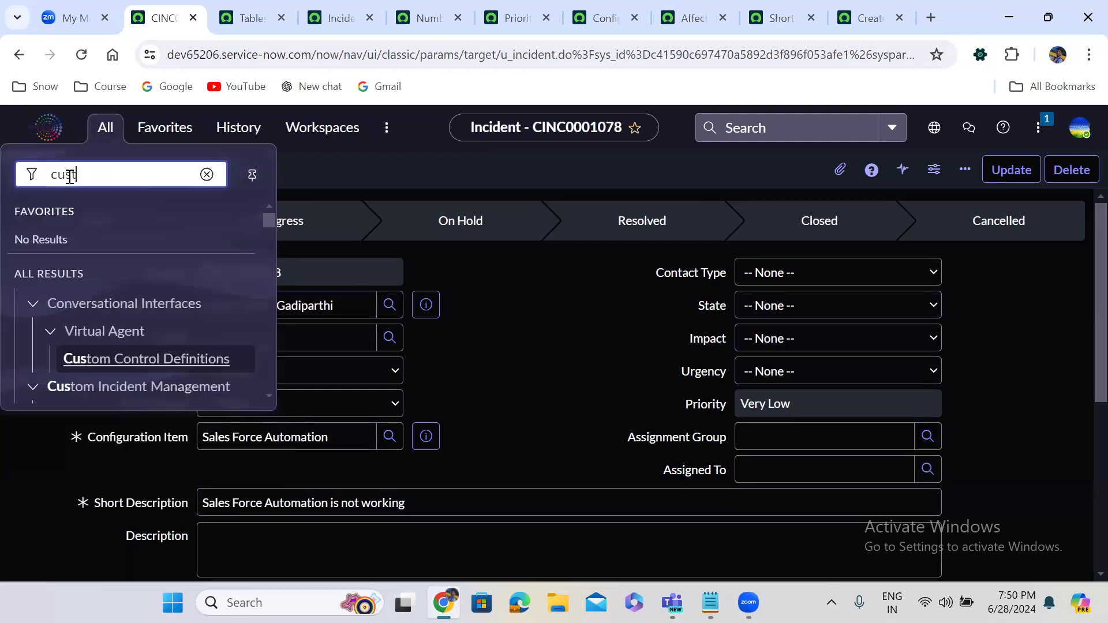
text(om inc)
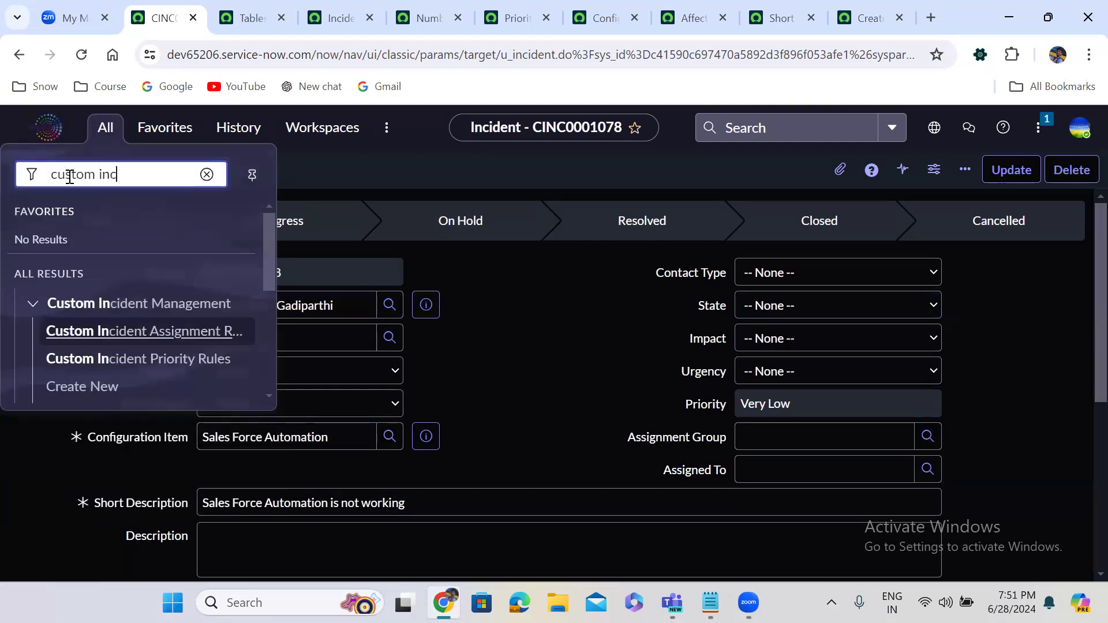
text(ident)
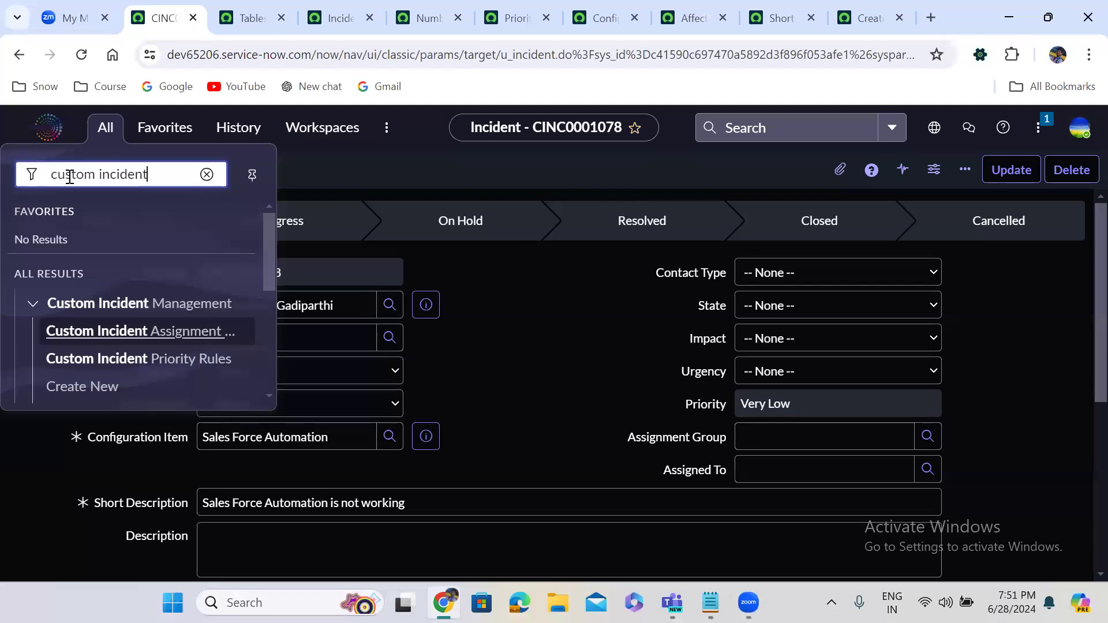
click(81, 386)
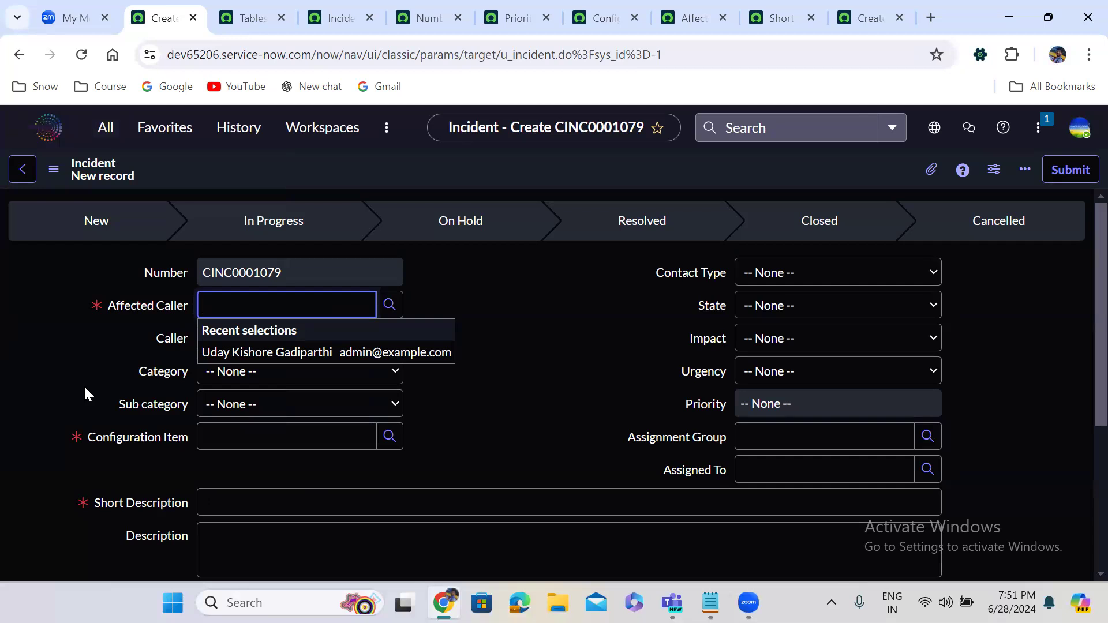
Fill in the affected caller, Sales Force Automation as configuration item and "Sales Force Automation not working" as short description, and save the incident
click(311, 354)
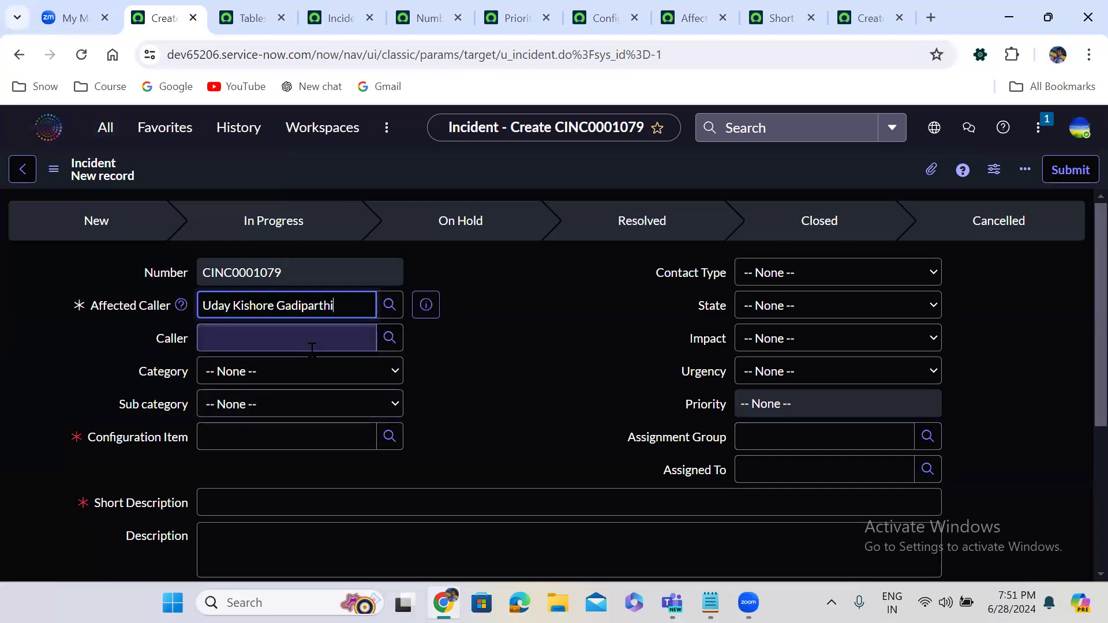
click(264, 437)
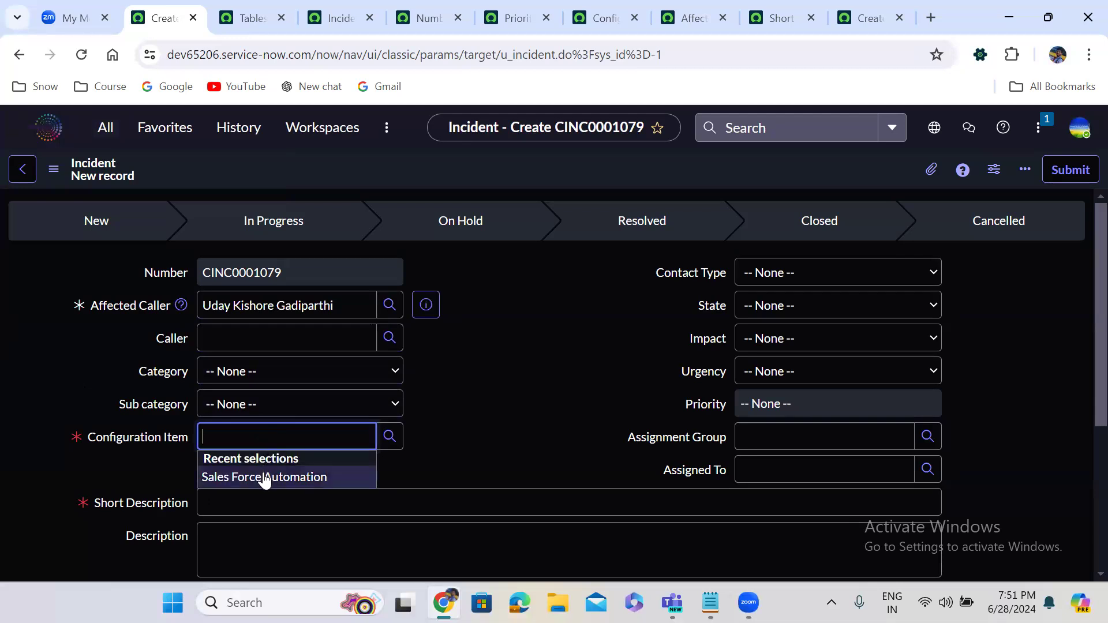
click(263, 476)
click(254, 501)
text(Sales Force Automation)
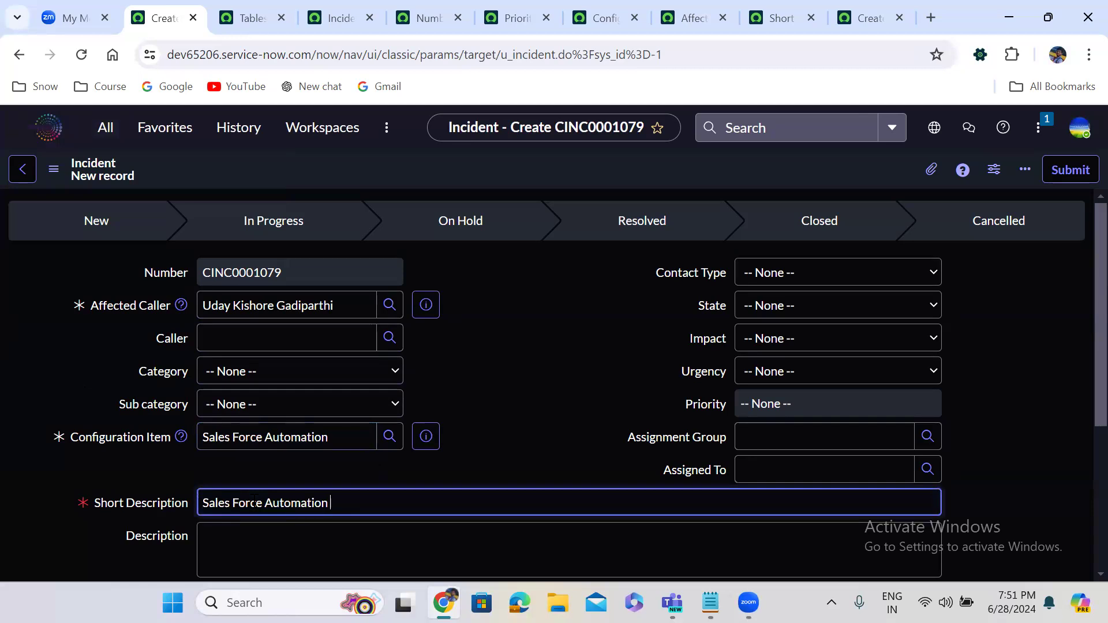
text(not working)
click(442, 369)
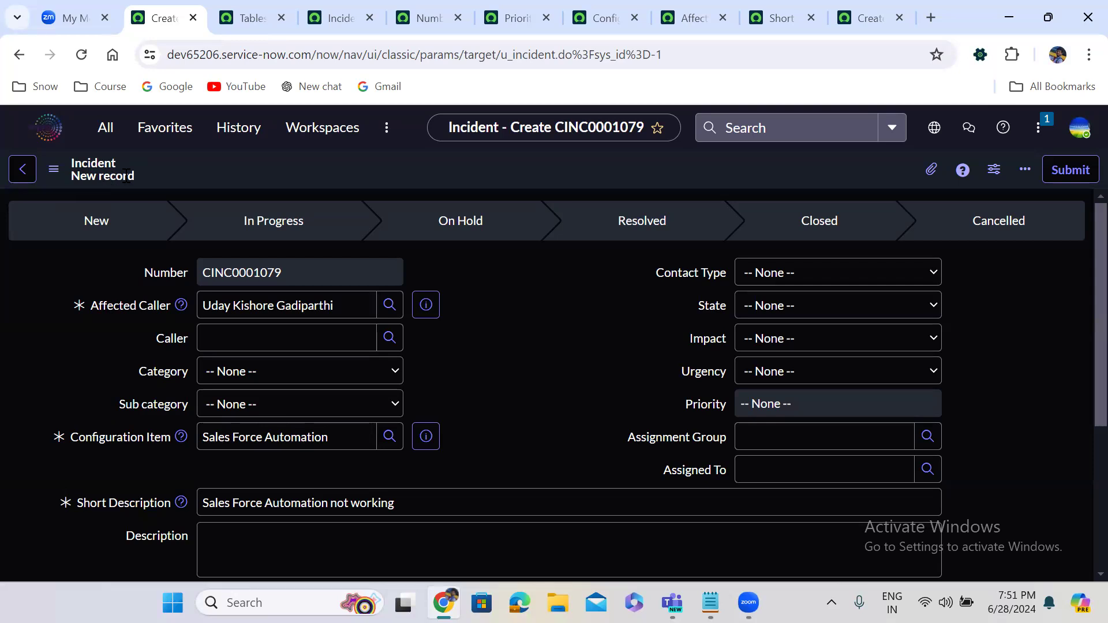
right_click(453, 167)
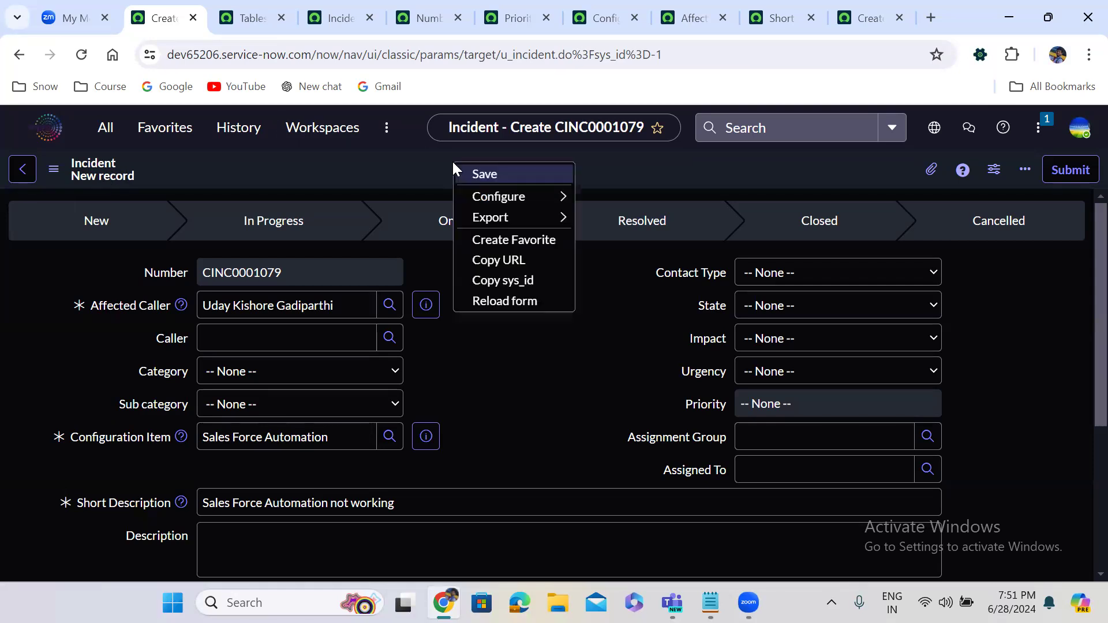
click(481, 172)
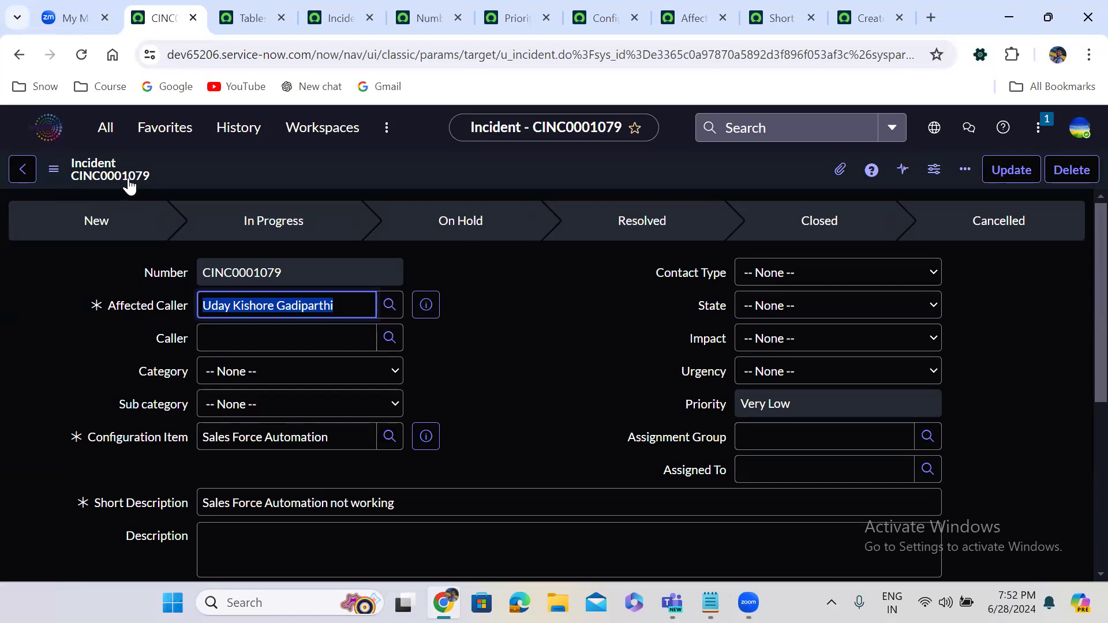
Find the u_short_description column in the Incident table's column list and open its dictionary entry in a new tab
double_click(238, 265)
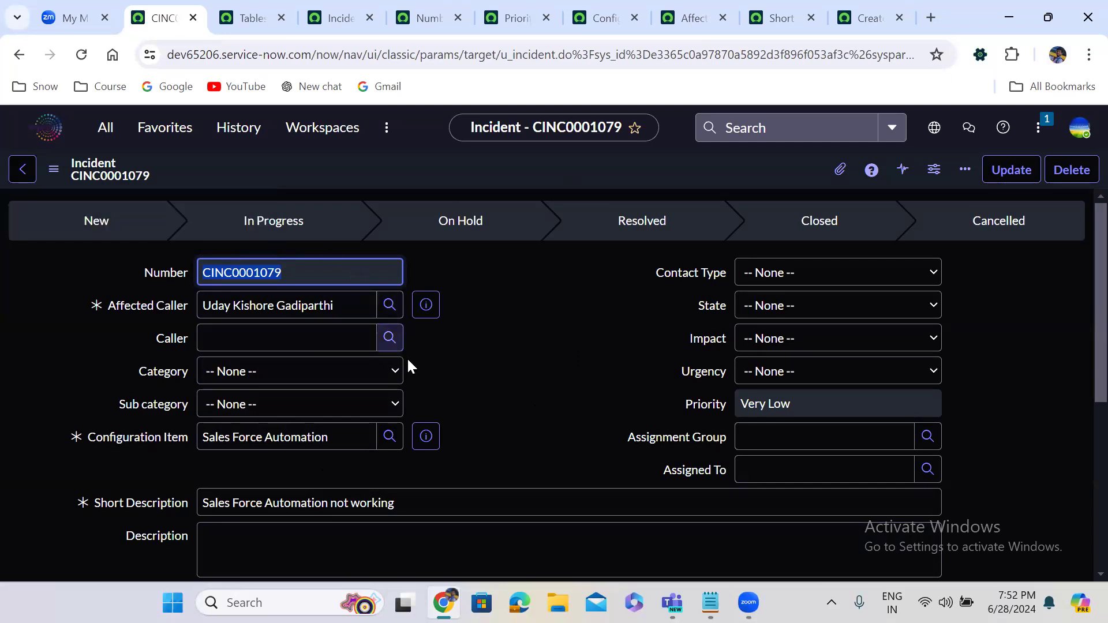
click(461, 382)
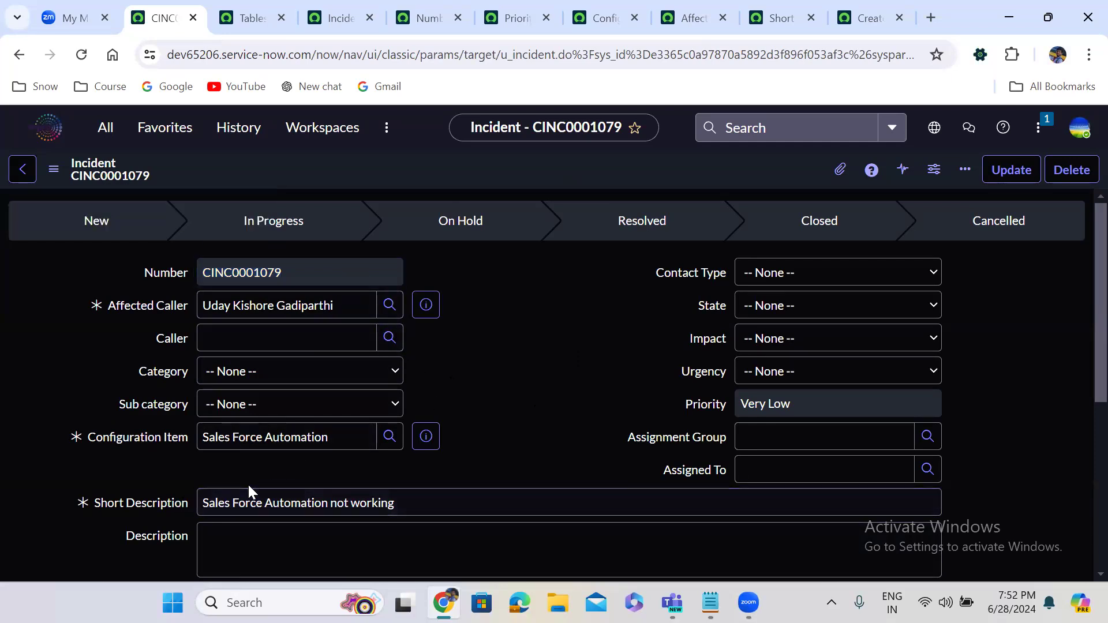
triple_click(256, 501)
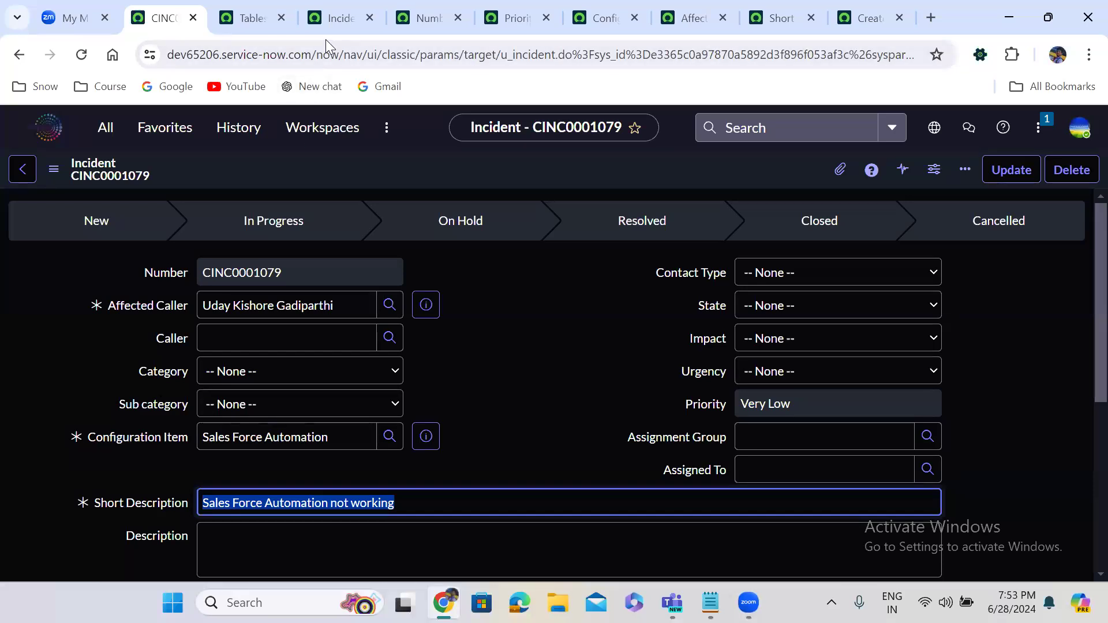
click(339, 16)
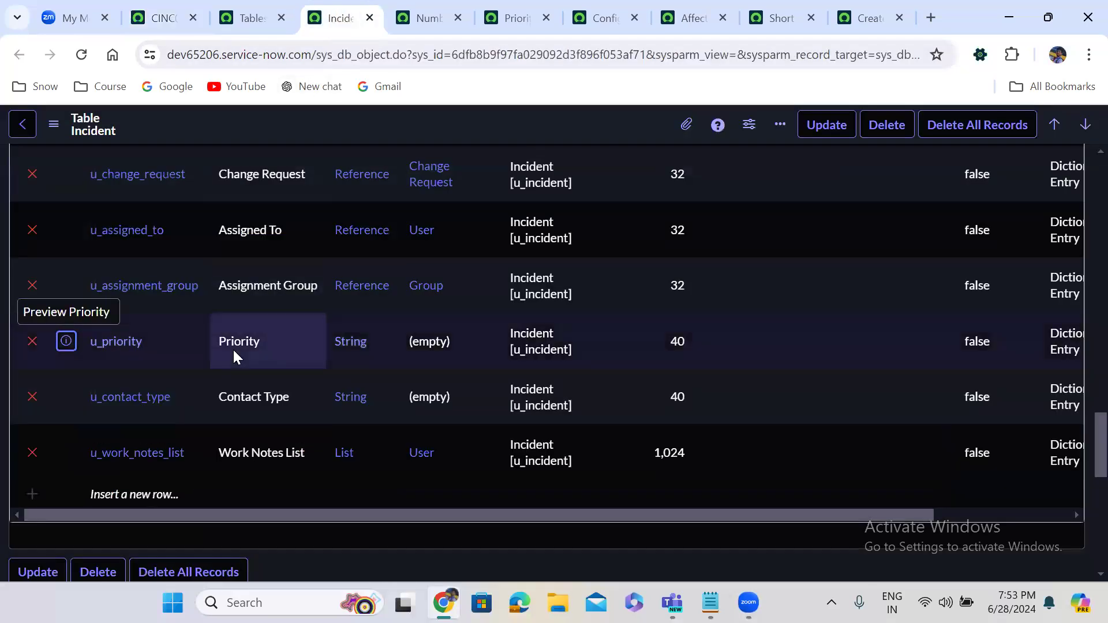
scroll(233, 353, up, 1)
scroll(233, 350, up, 7)
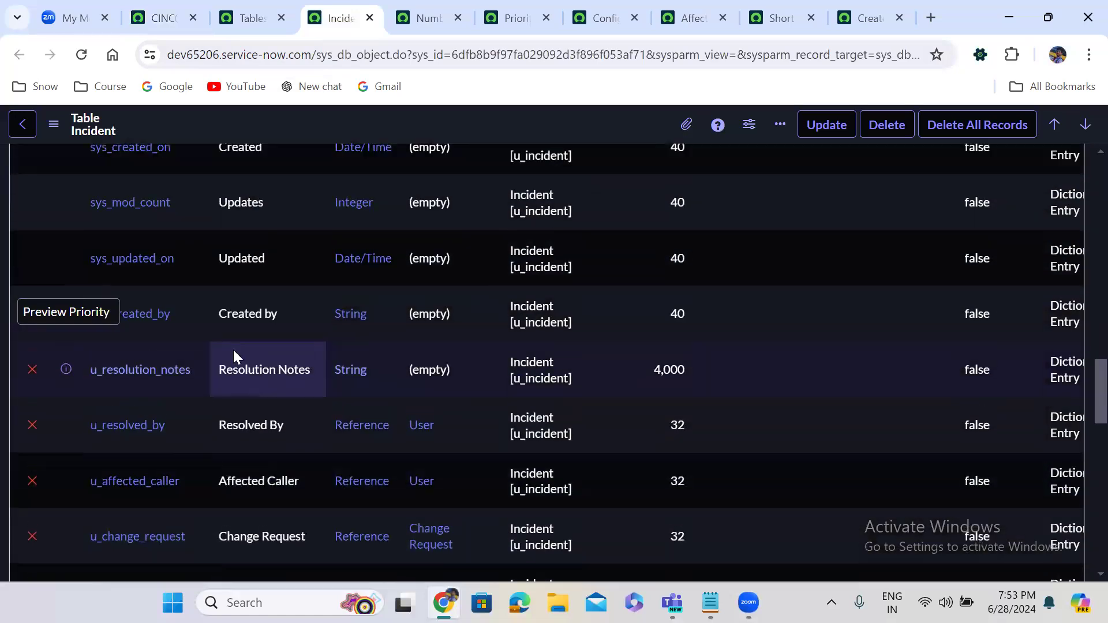
scroll(234, 356, up, 8)
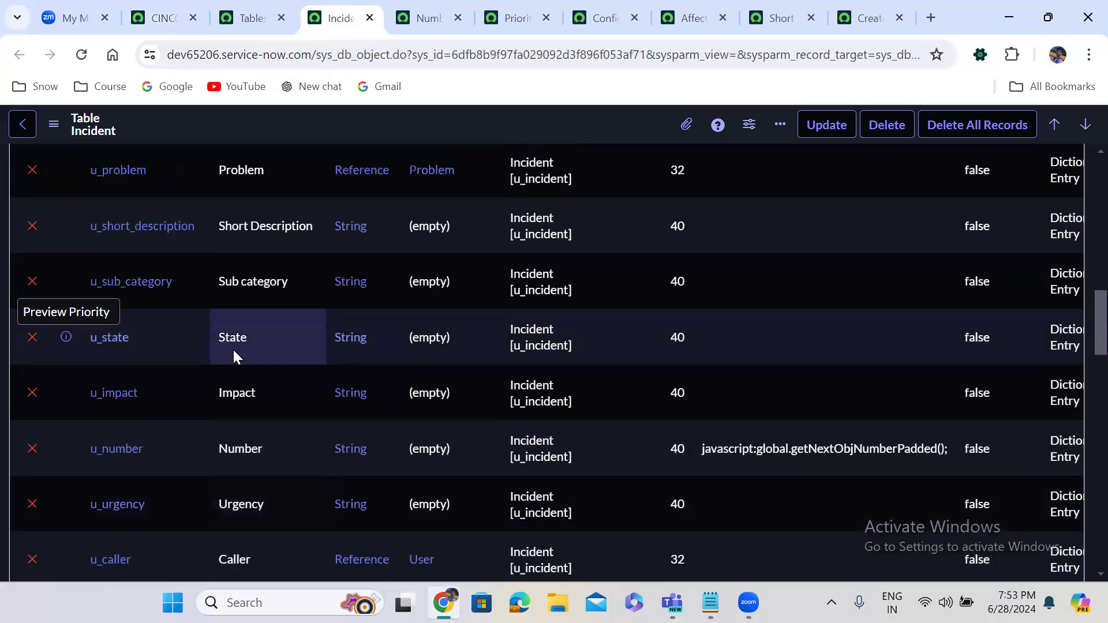
scroll(233, 357, up, 1)
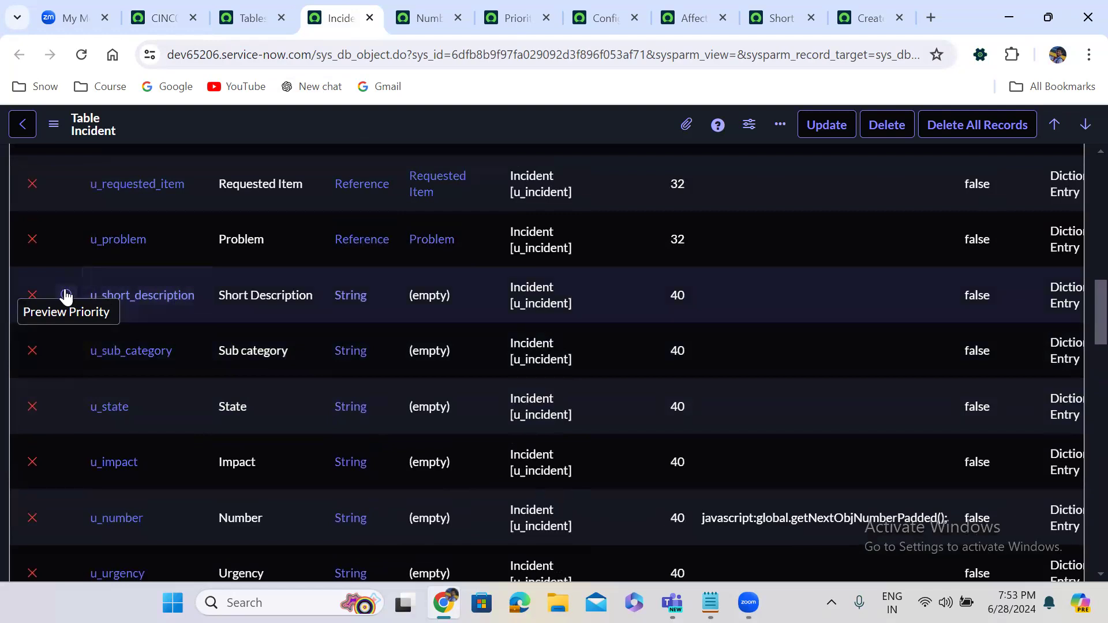
right_click(65, 294)
click(111, 306)
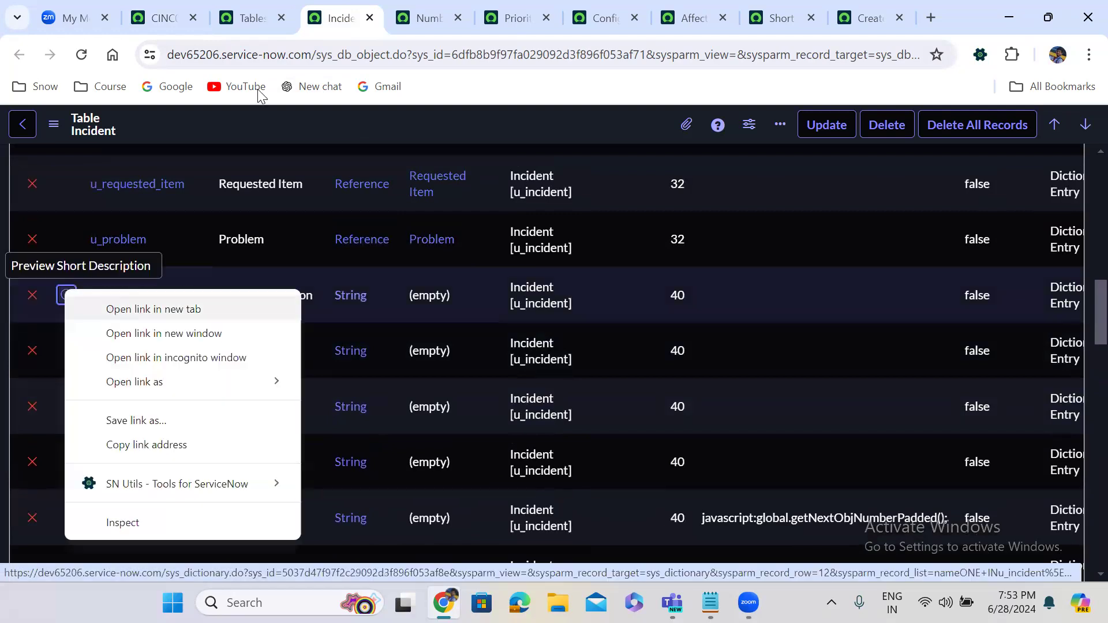
click(393, 14)
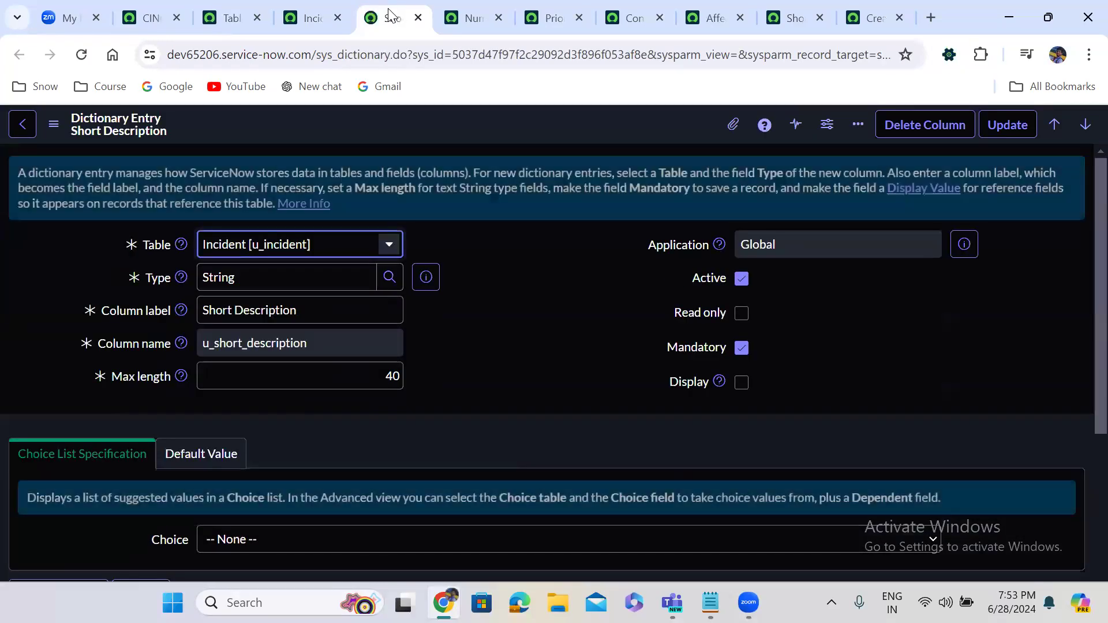
Enable Display in the Short Description dictionary entry, save the entry without leaving it, and reload the saved incident form
click(495, 270)
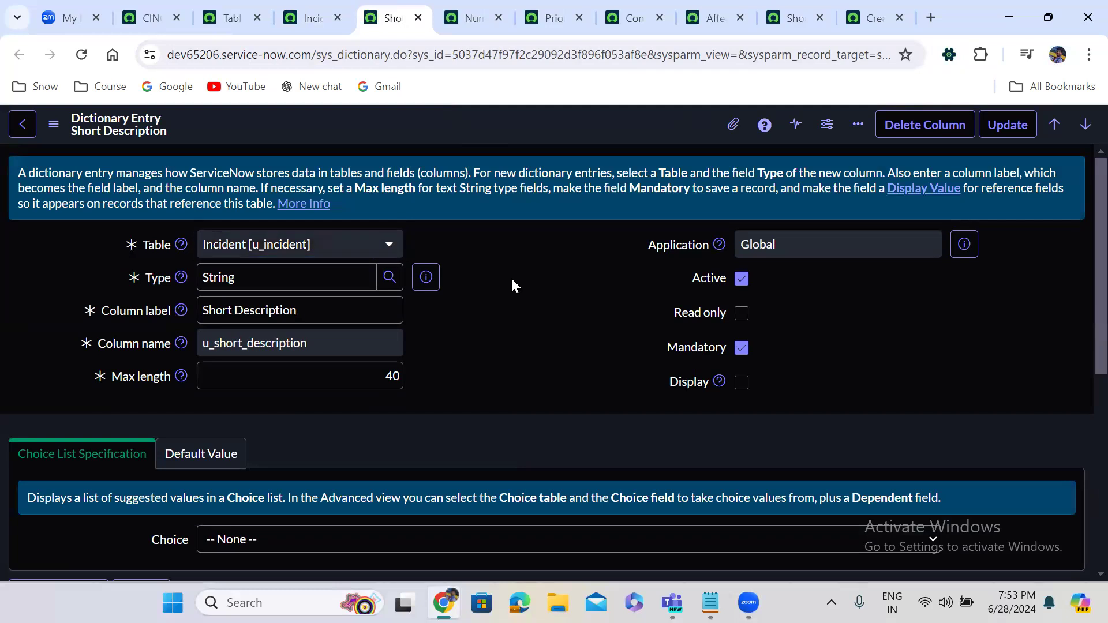
click(741, 383)
right_click(466, 129)
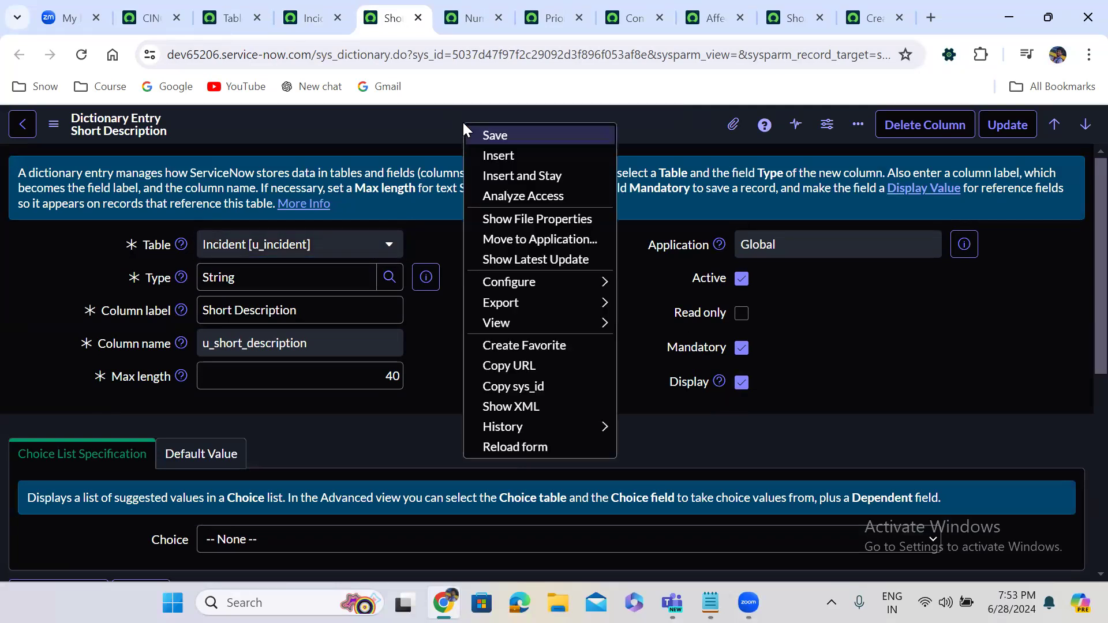
click(515, 135)
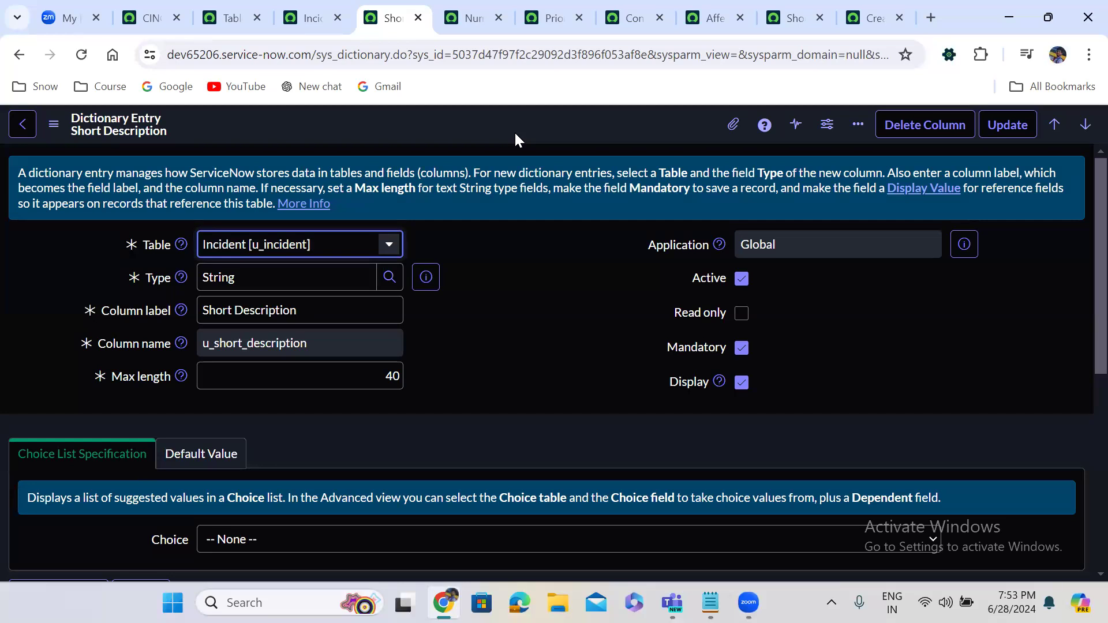
click(462, 334)
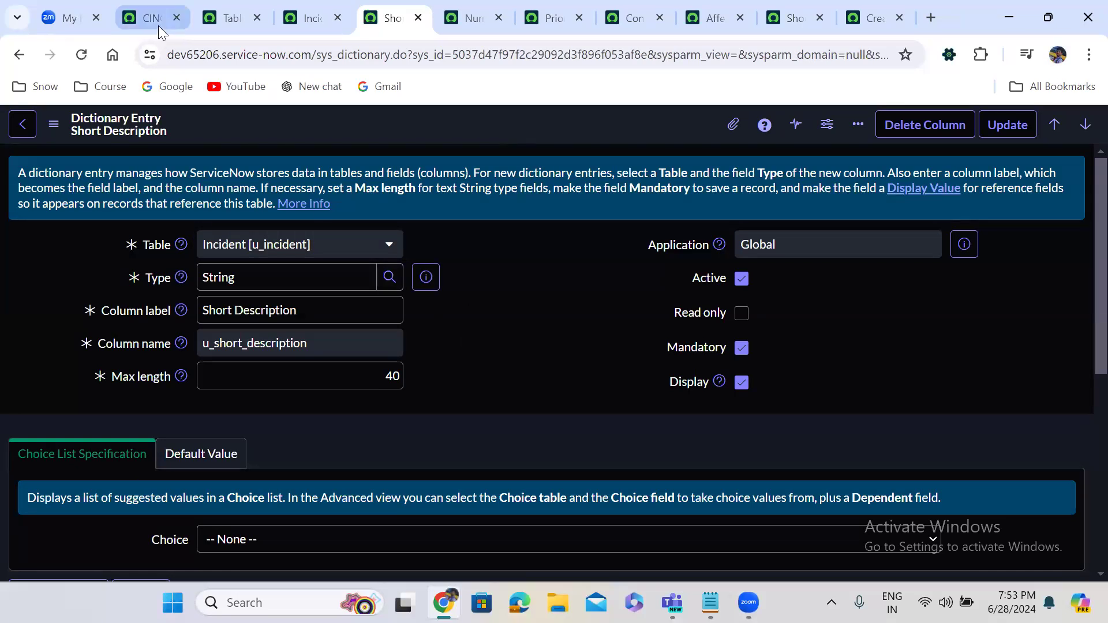
click(142, 13)
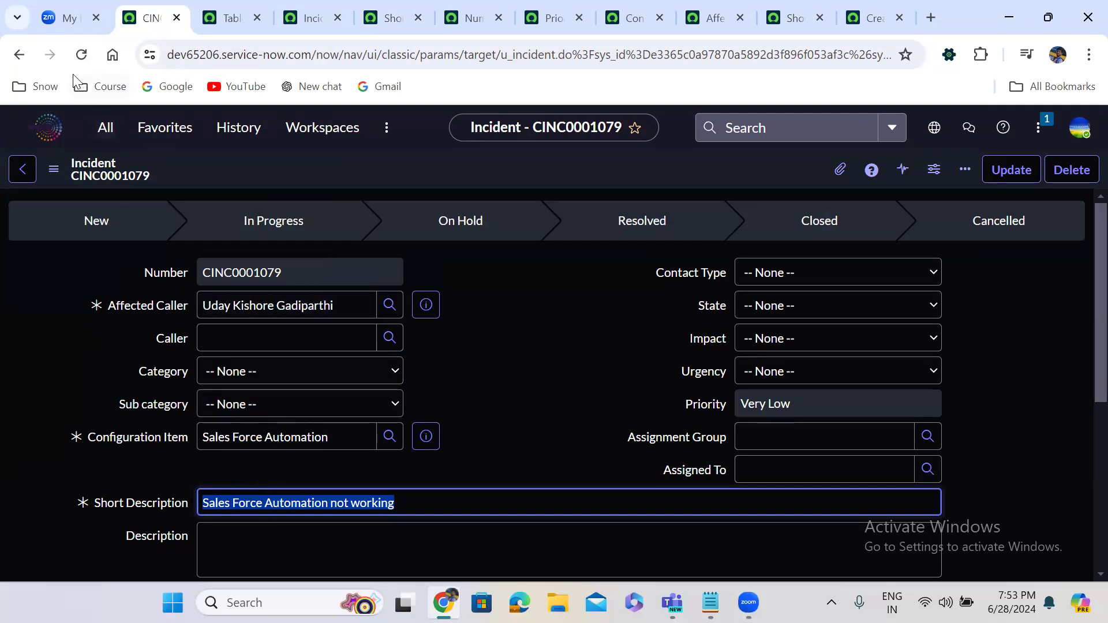
click(81, 55)
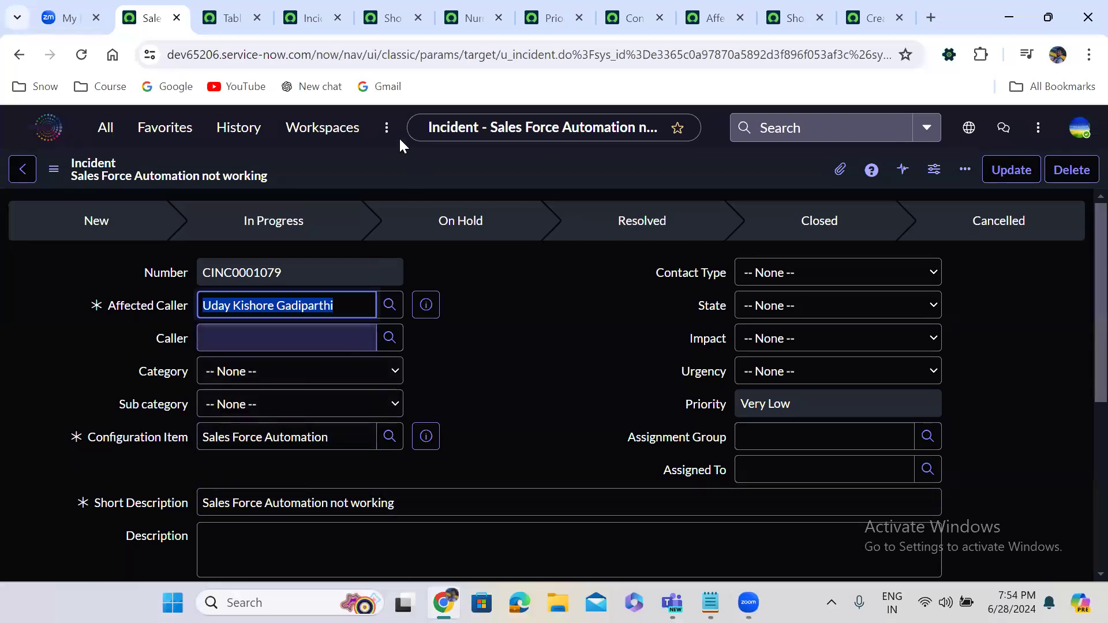
Compare the incident form's header title and Number field with the Display setting in the Short Description dictionary entry
click(389, 18)
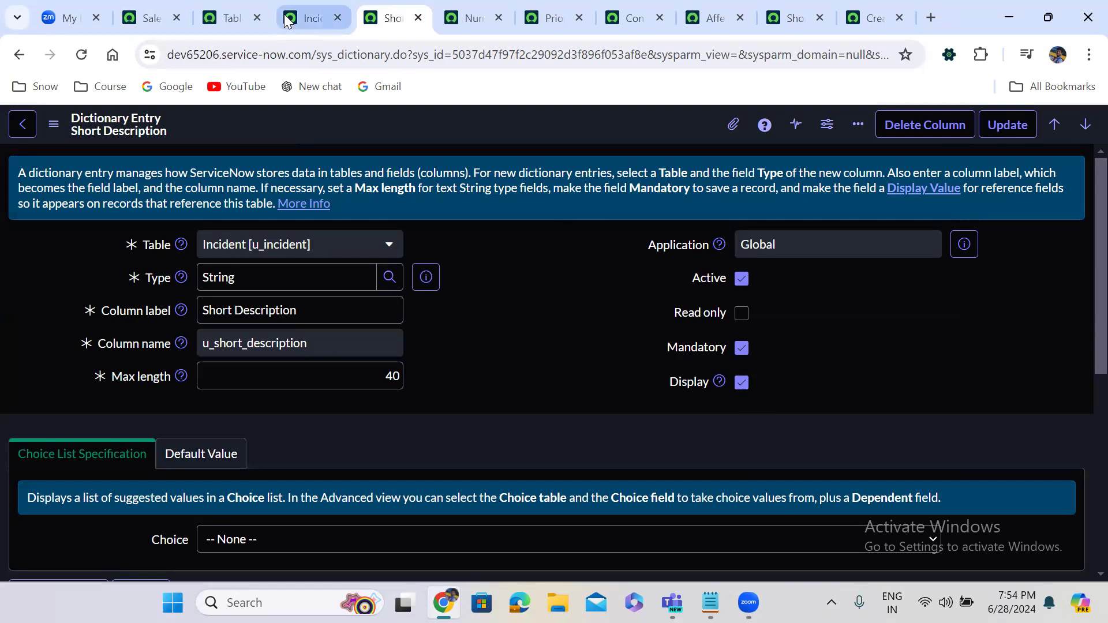
click(144, 7)
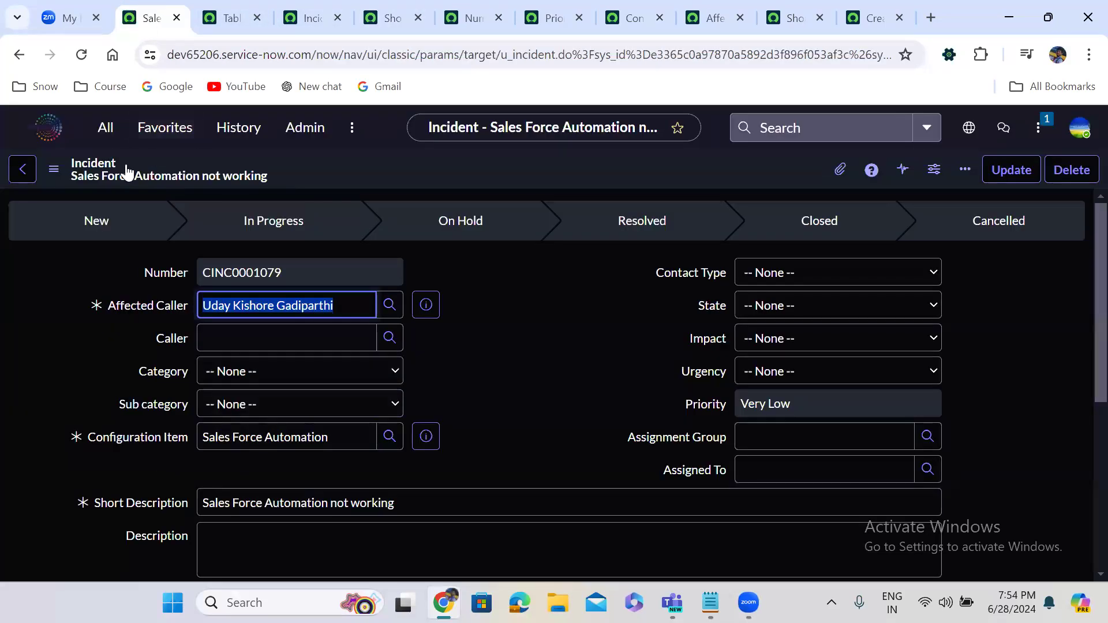
double_click(241, 270)
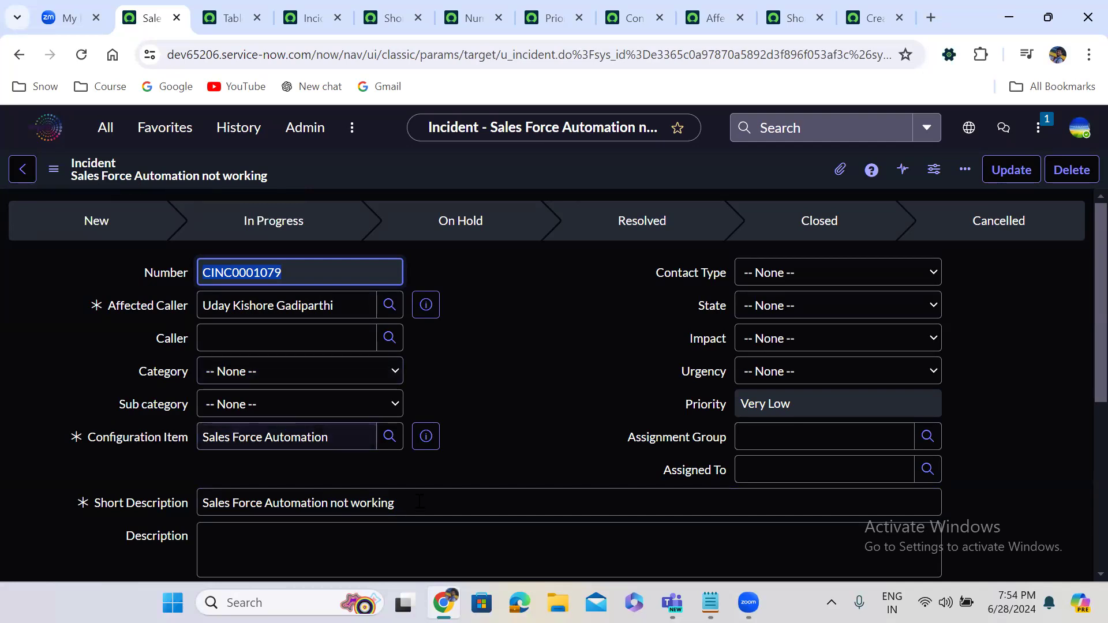
key(alt+Tab)
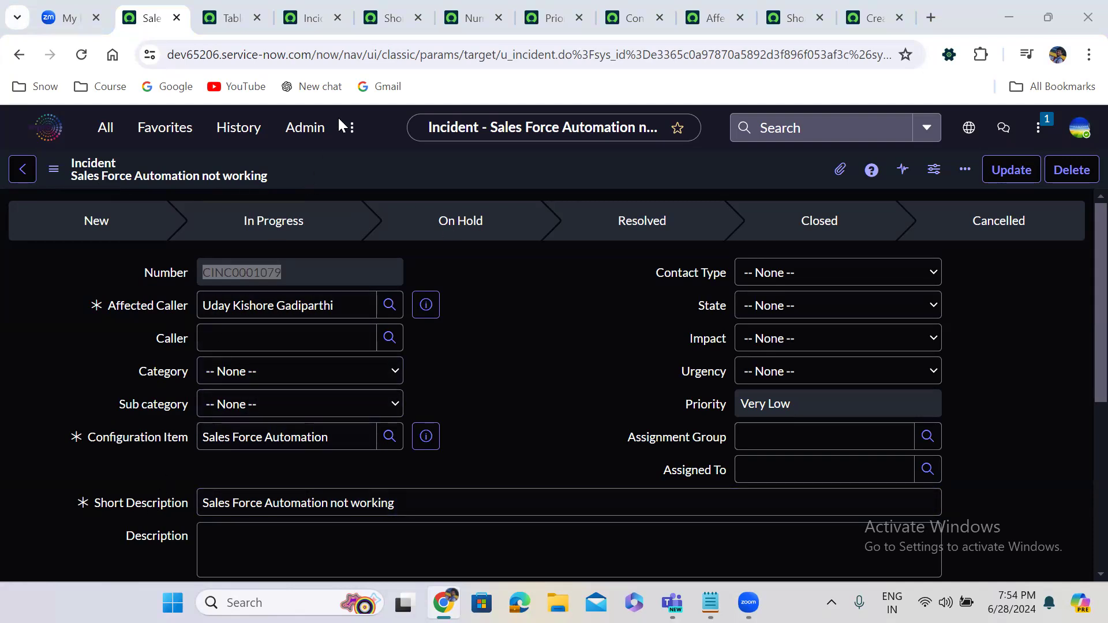
click(384, 28)
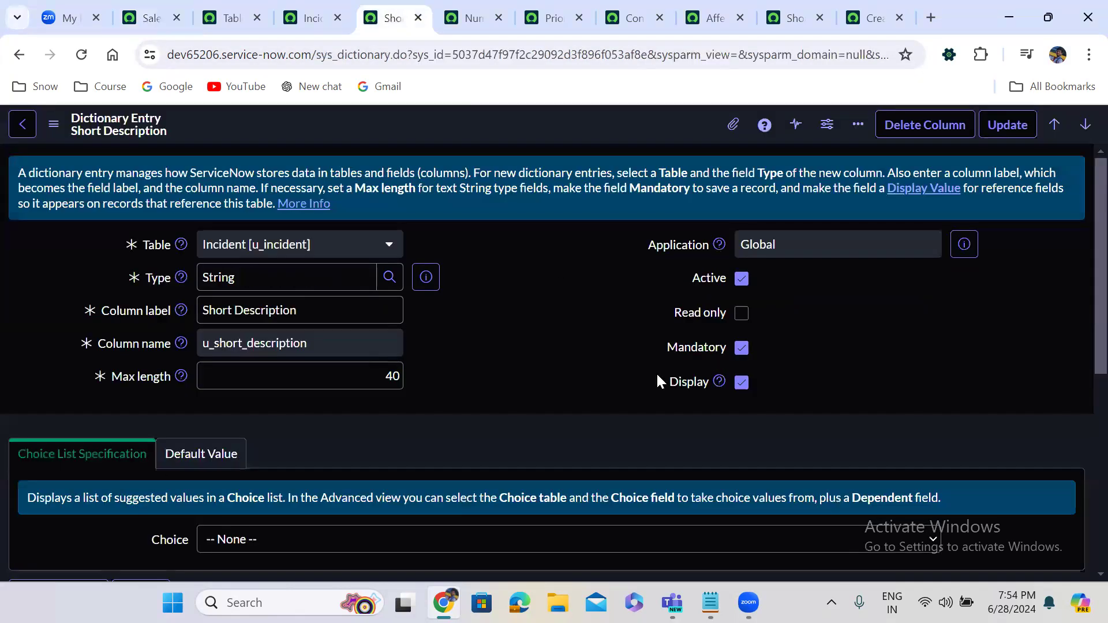
Find the u_description column in the Incident table's column list and open its dictionary entry in a new tab
click(290, 17)
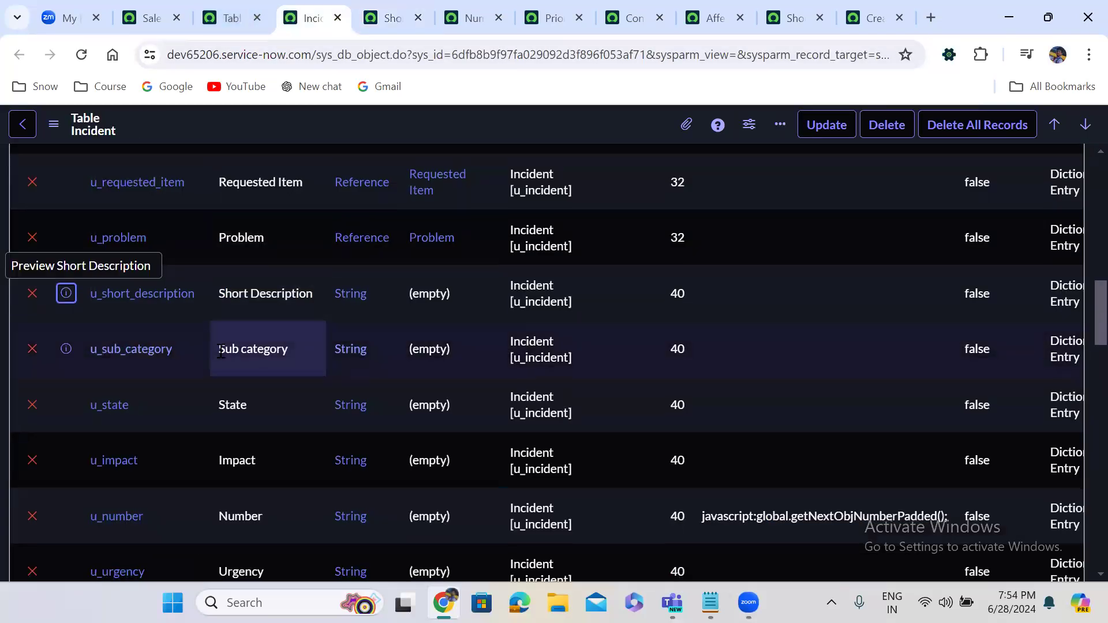
scroll(220, 351, down, 6)
scroll(221, 353, down, 7)
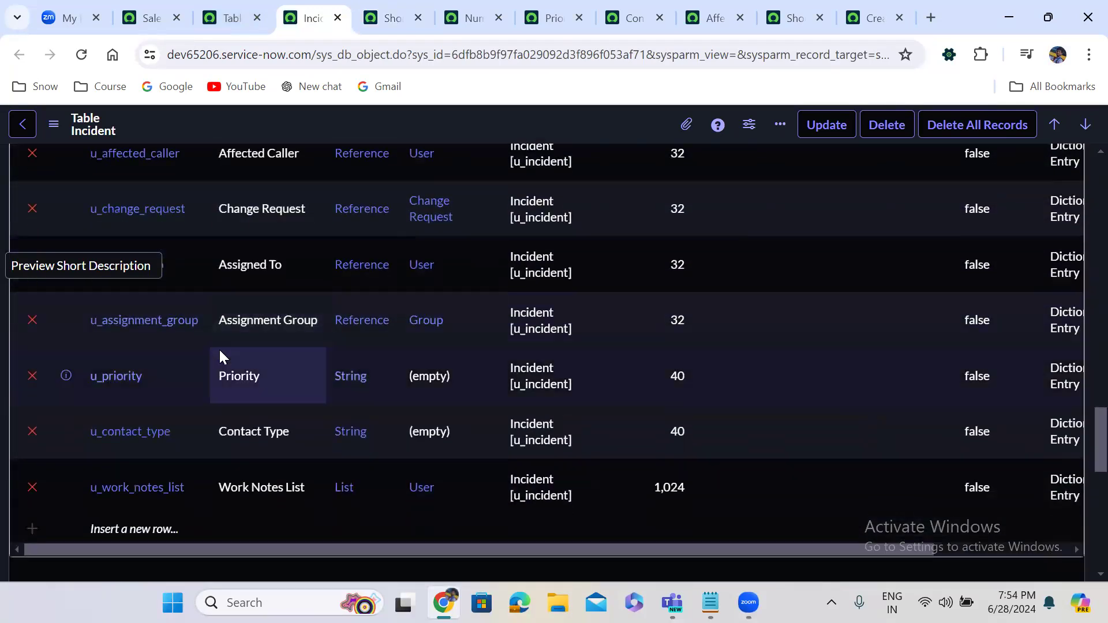
scroll(221, 350, up, 6)
scroll(220, 351, up, 7)
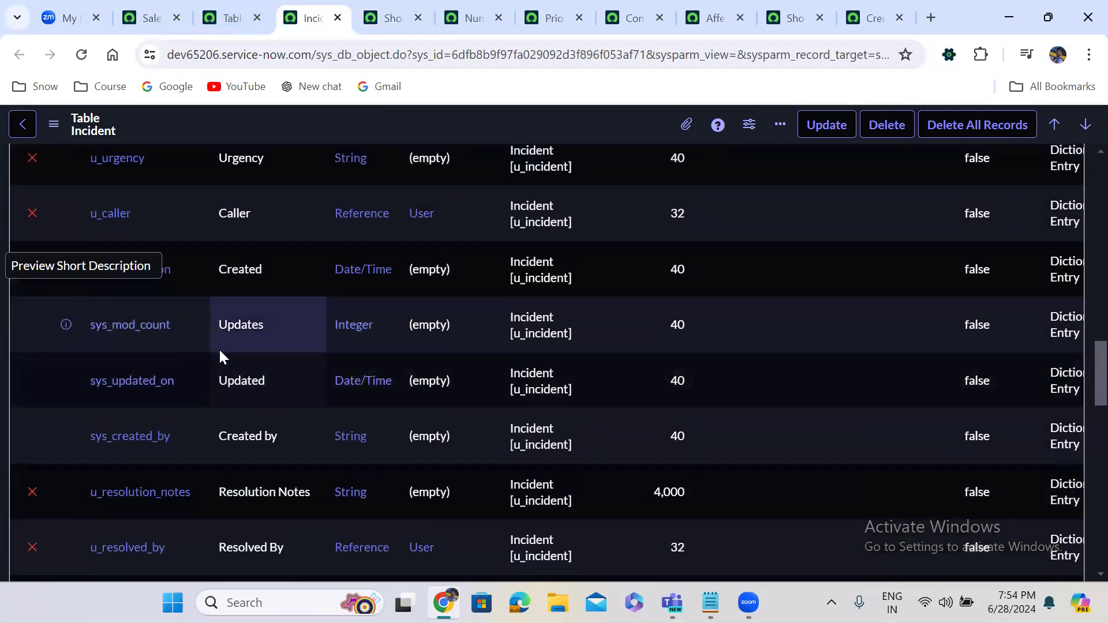
scroll(220, 354, up, 7)
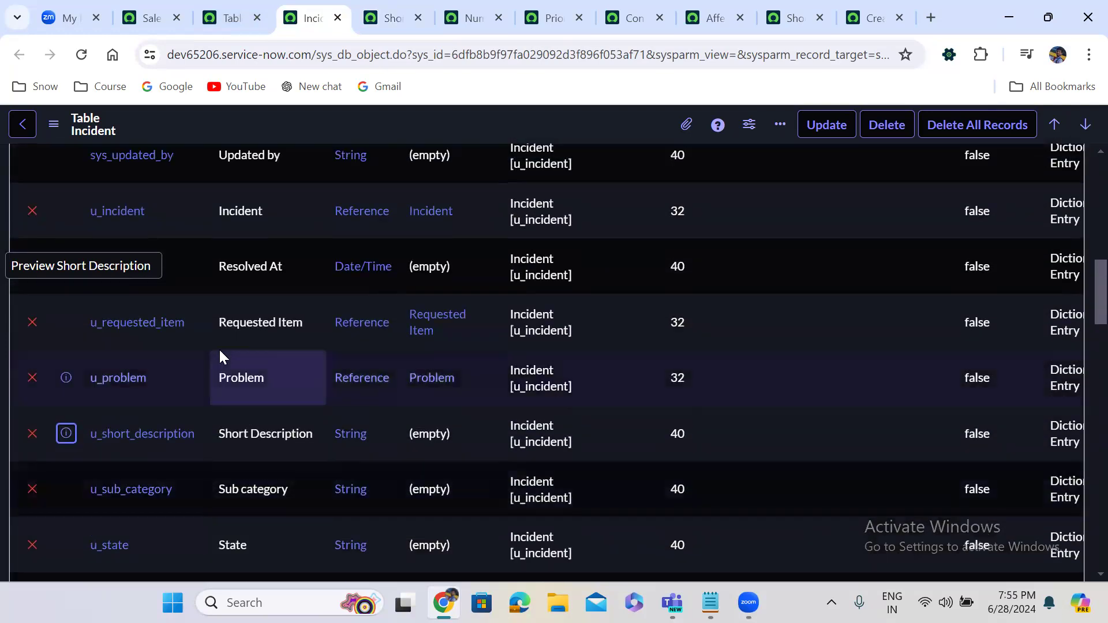
scroll(220, 351, up, 3)
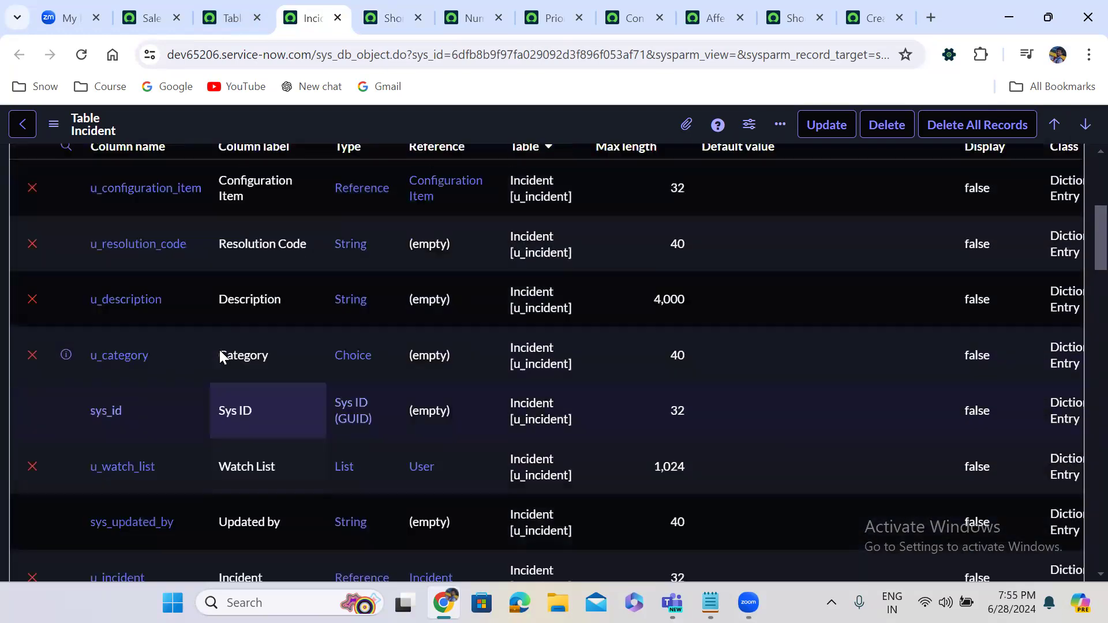
right_click(63, 423)
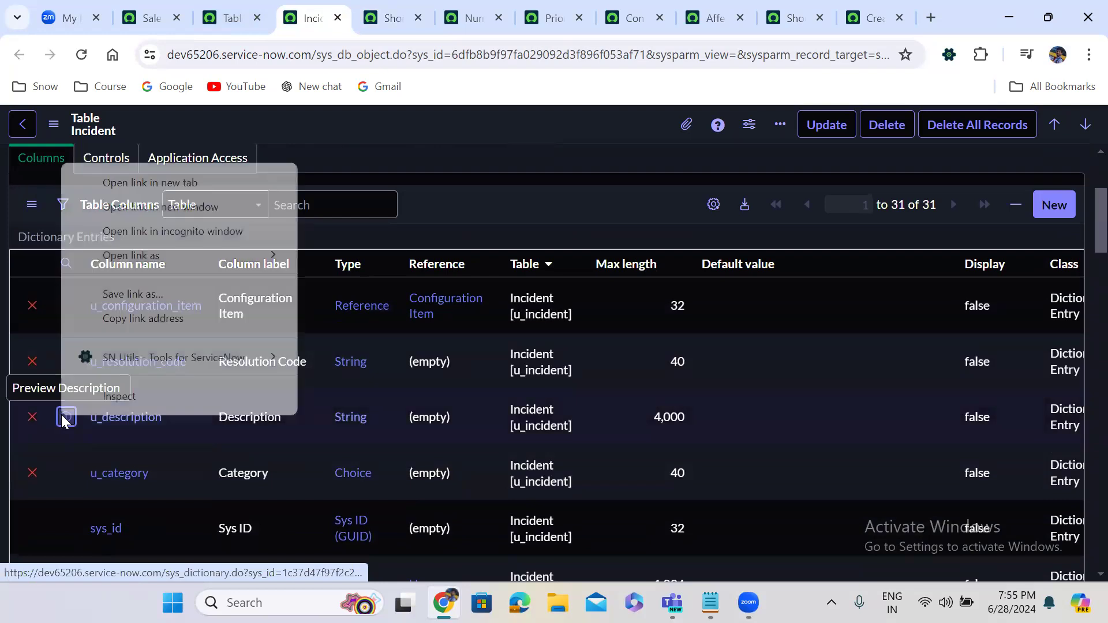
click(149, 181)
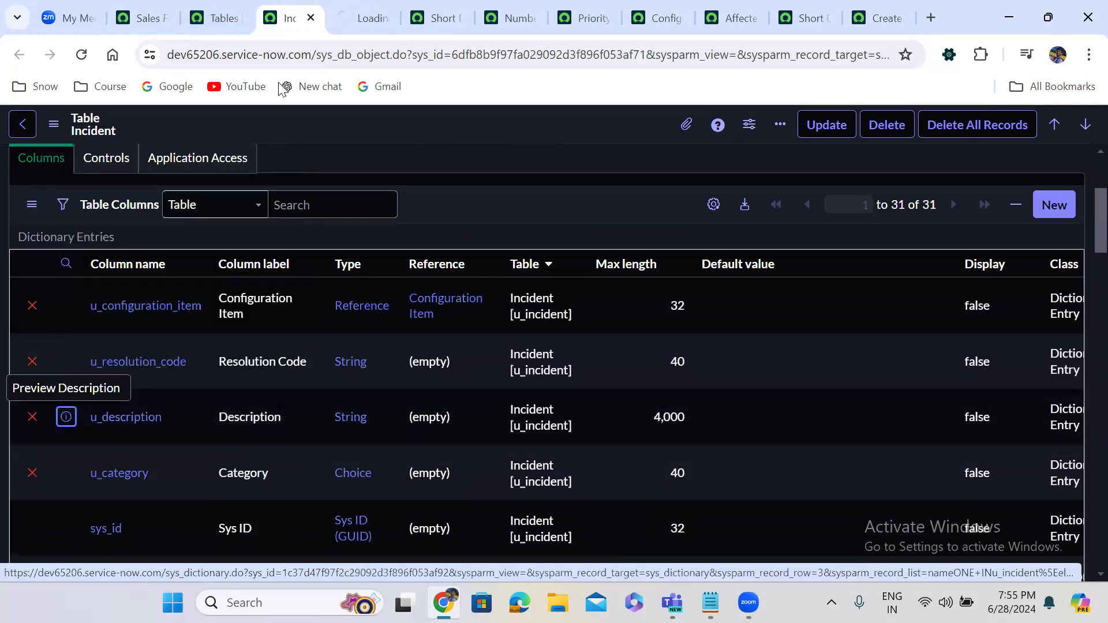
click(348, 16)
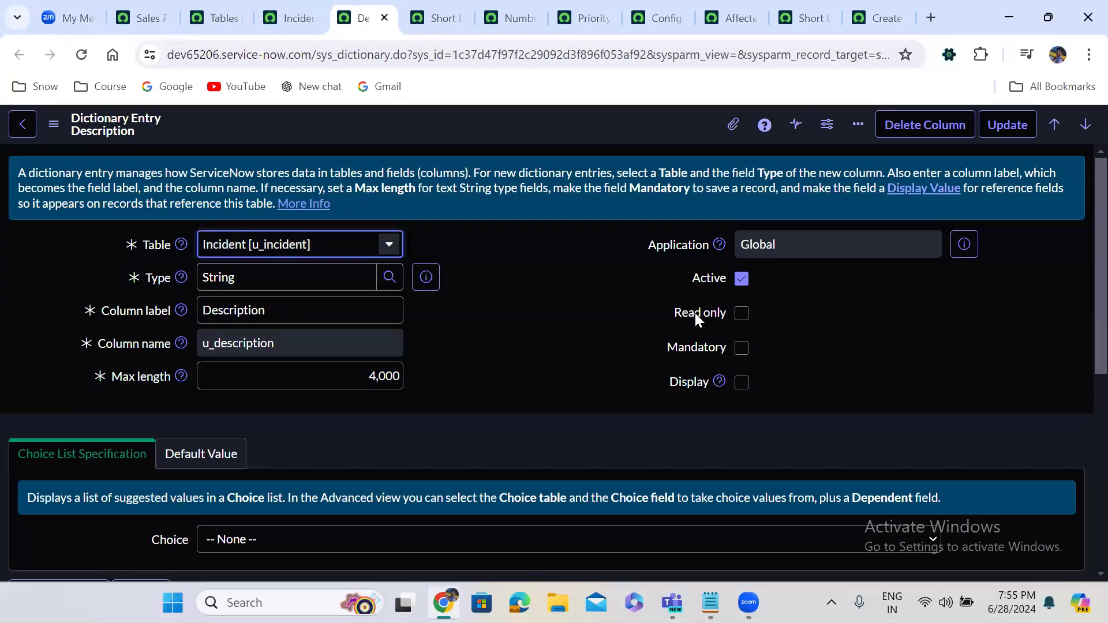
Enable Display in the Description dictionary entry, save the entry without leaving it, and reload the incident form
click(741, 384)
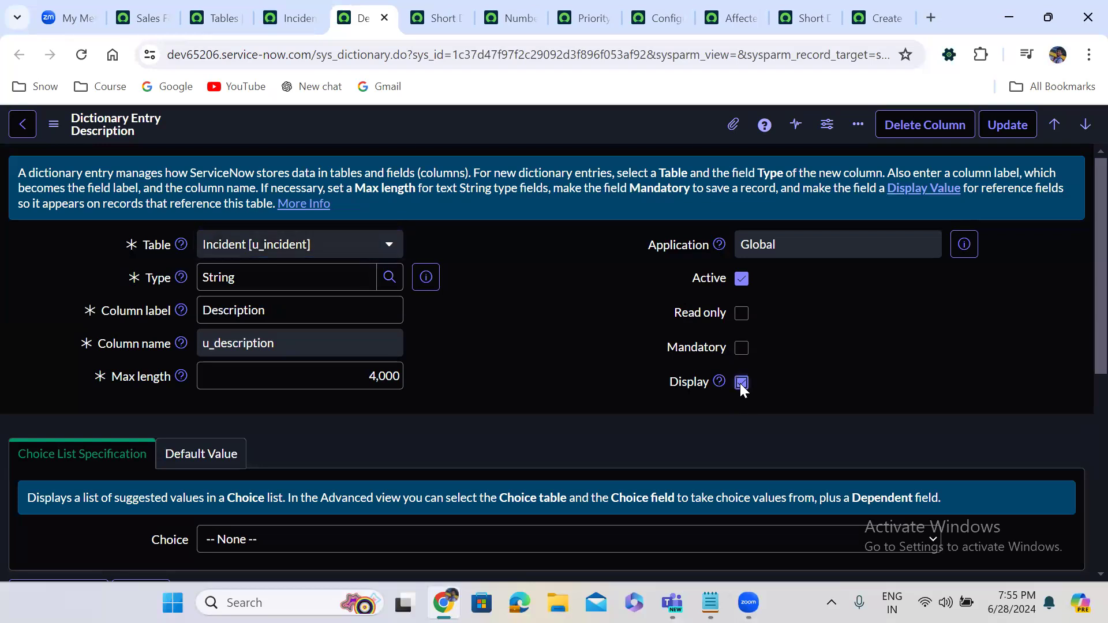
right_click(429, 117)
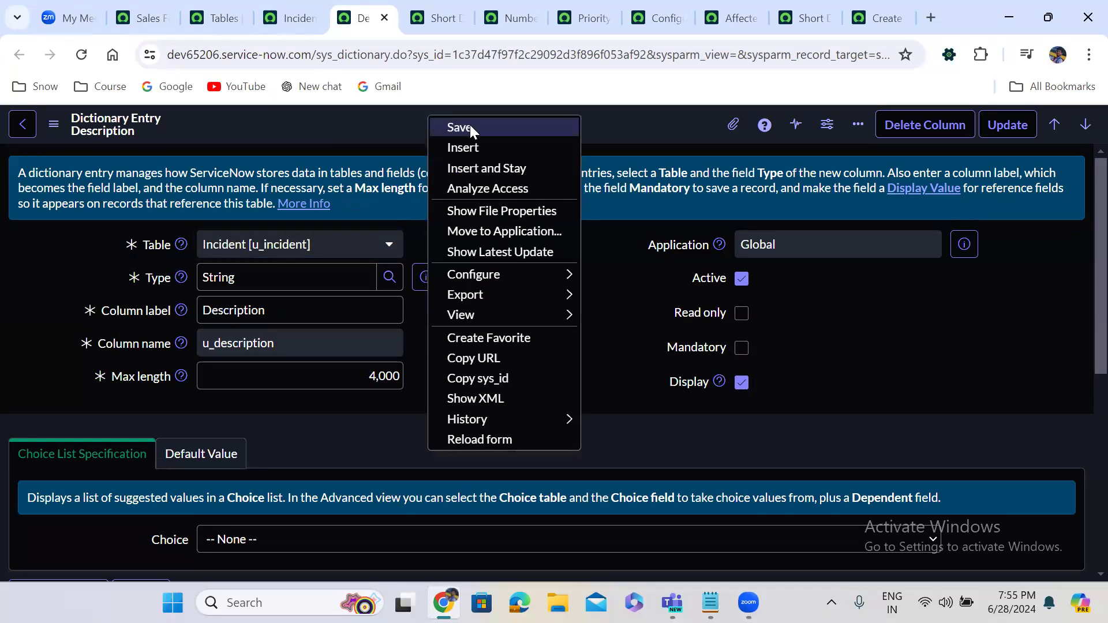
click(471, 125)
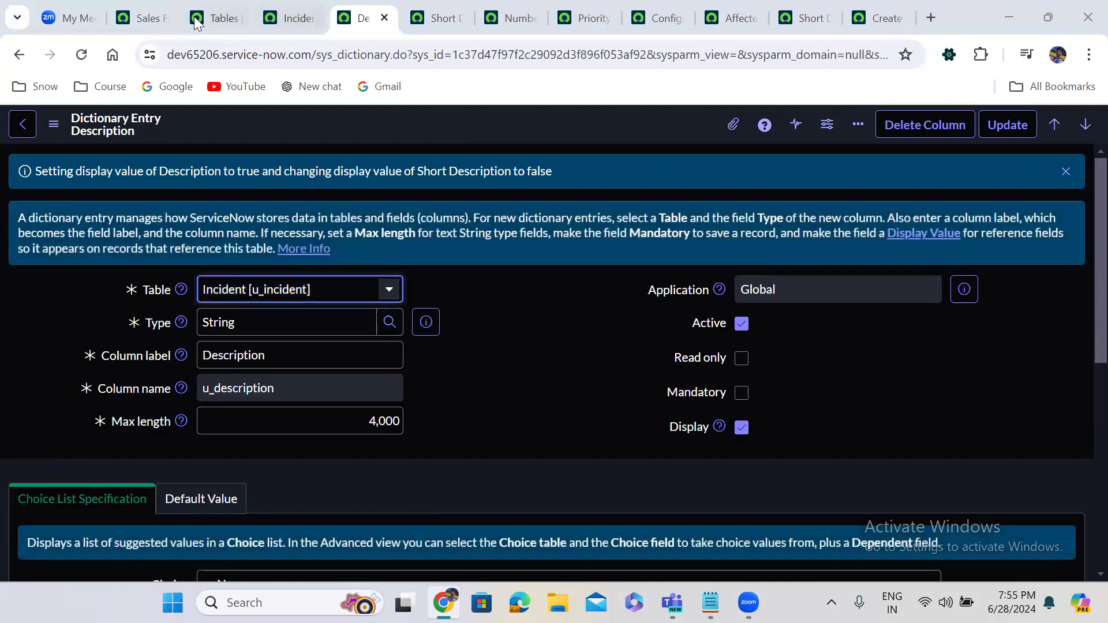
click(149, 4)
click(81, 54)
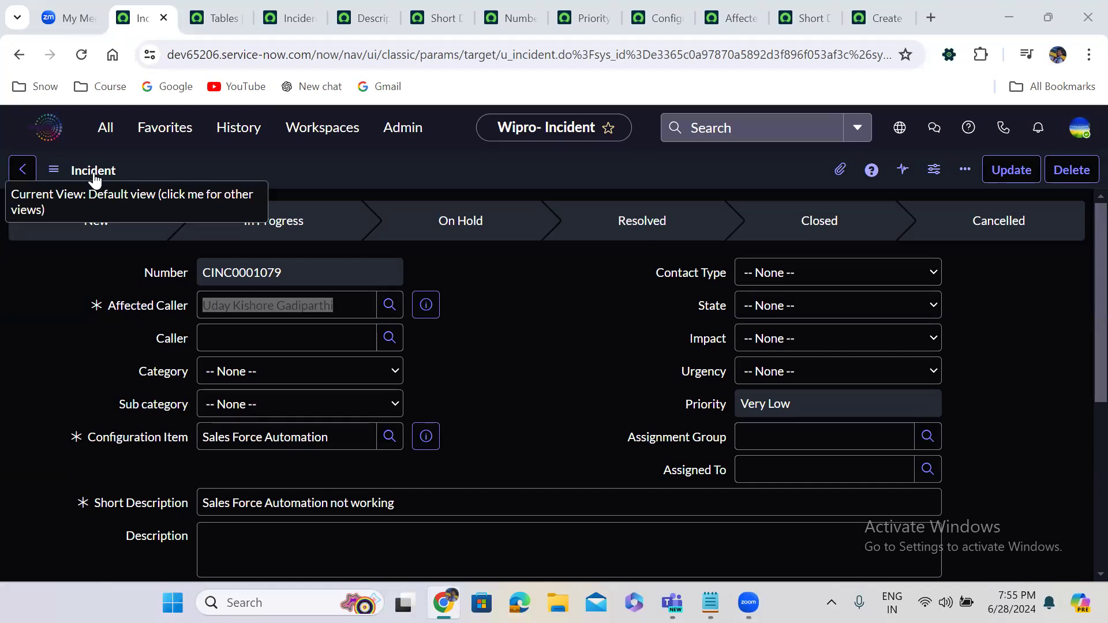
Disable Display in the Description dictionary entry and save the entry without leaving it
mouse_move(355, 19)
click(440, 161)
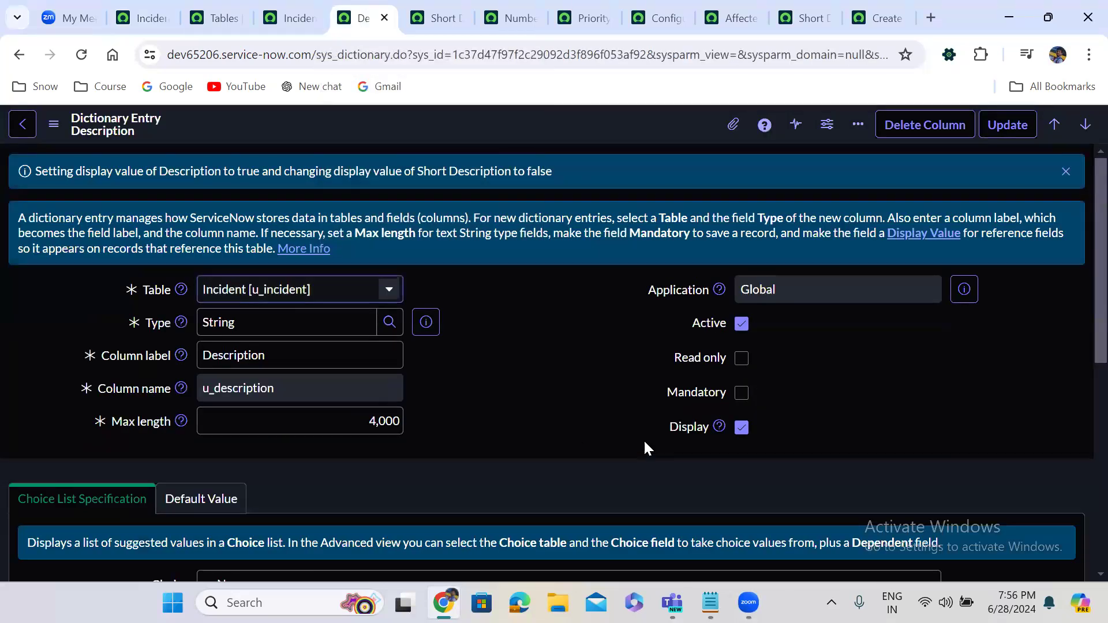
click(740, 430)
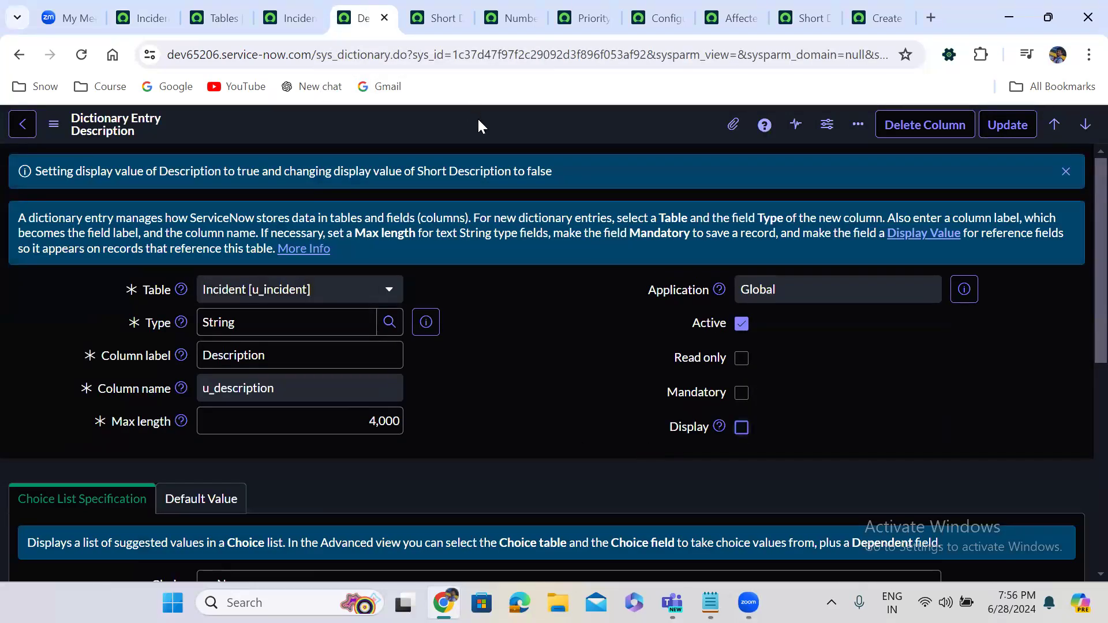
right_click(478, 120)
click(497, 131)
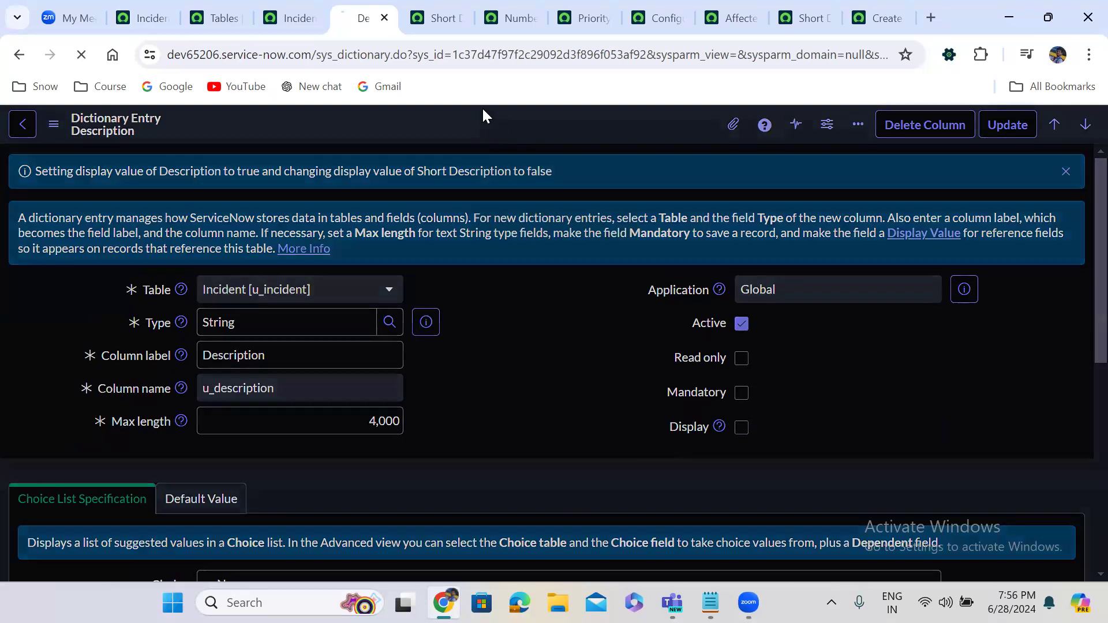
Refresh the Short Description dictionary entry, save it with Display enabled, and reload the incident form
click(432, 18)
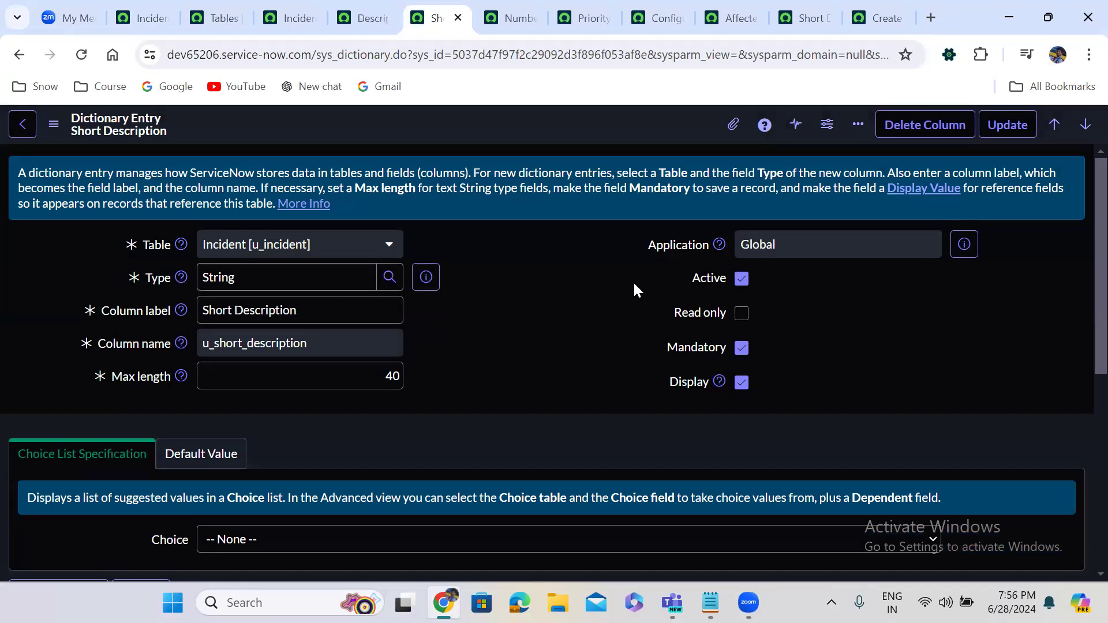
click(82, 55)
right_click(523, 127)
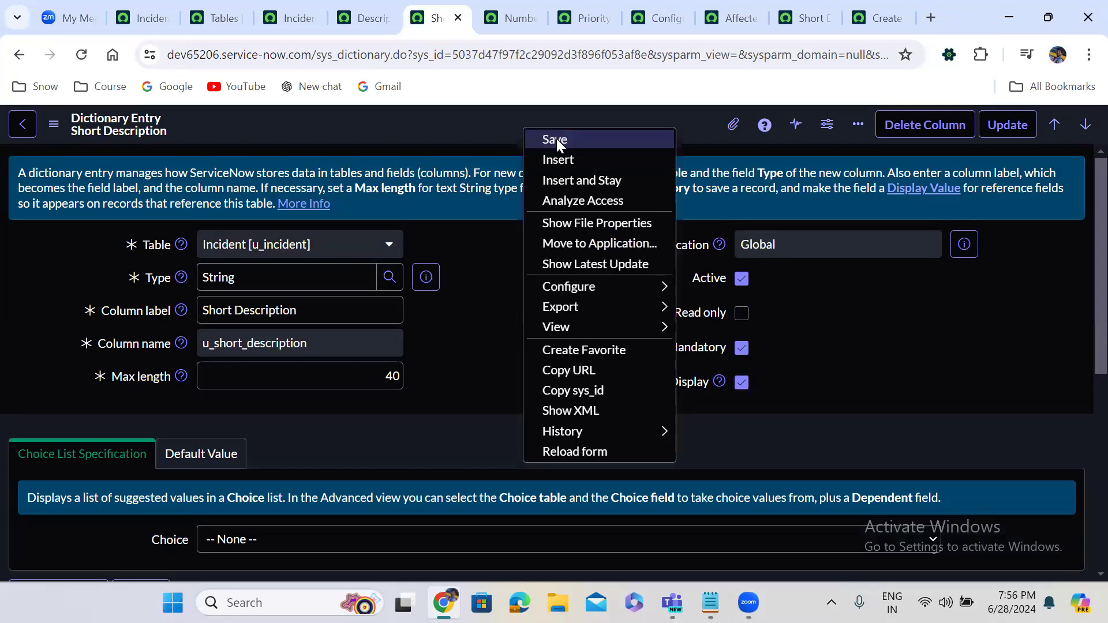
click(556, 138)
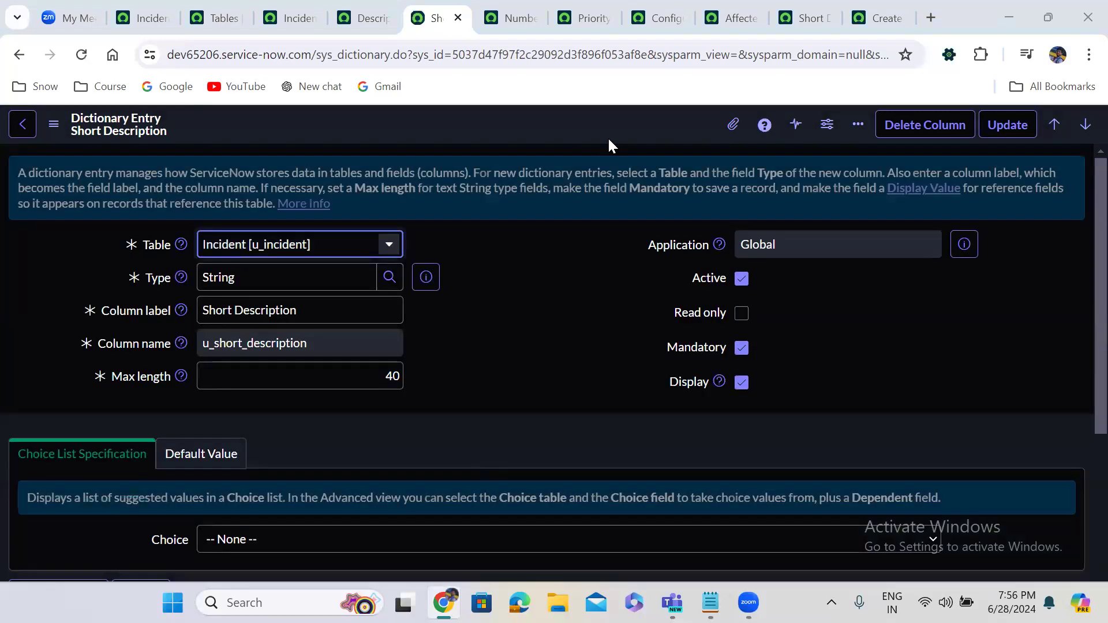
click(147, 18)
click(82, 54)
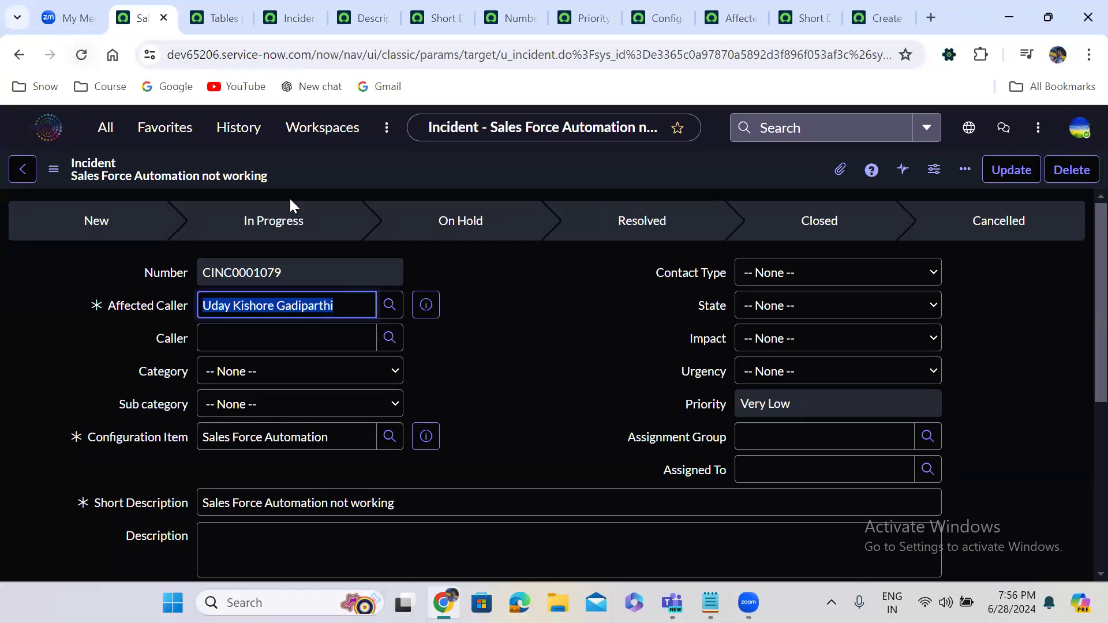
click(517, 271)
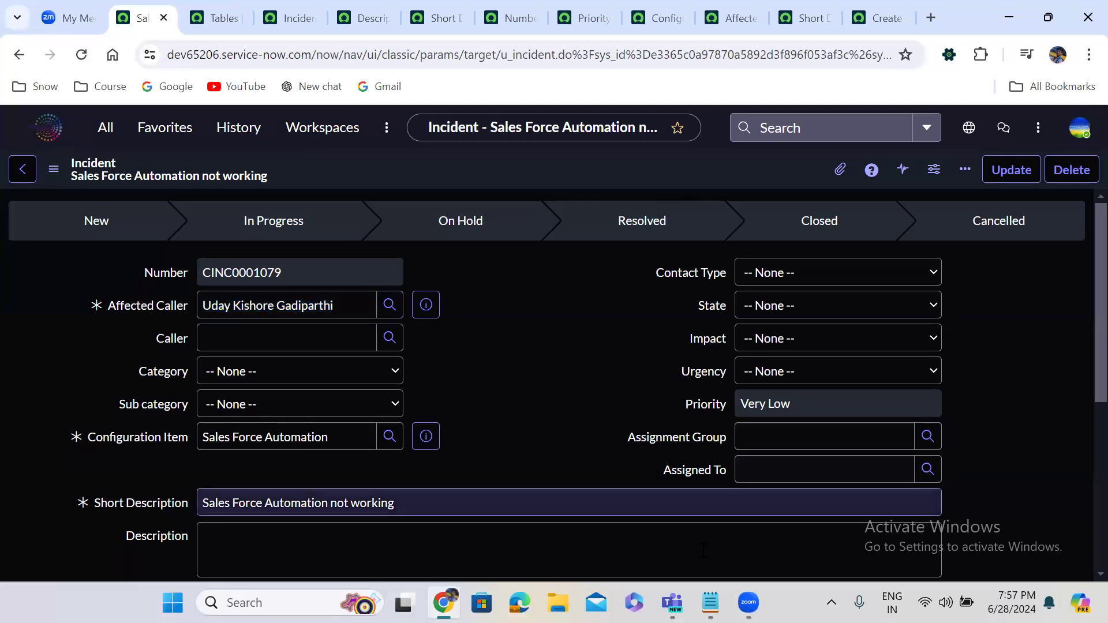
In the Notepad list of dictionary properties, add "---- New Records" beside Default Value, and return to the incident form in Chrome
click(710, 603)
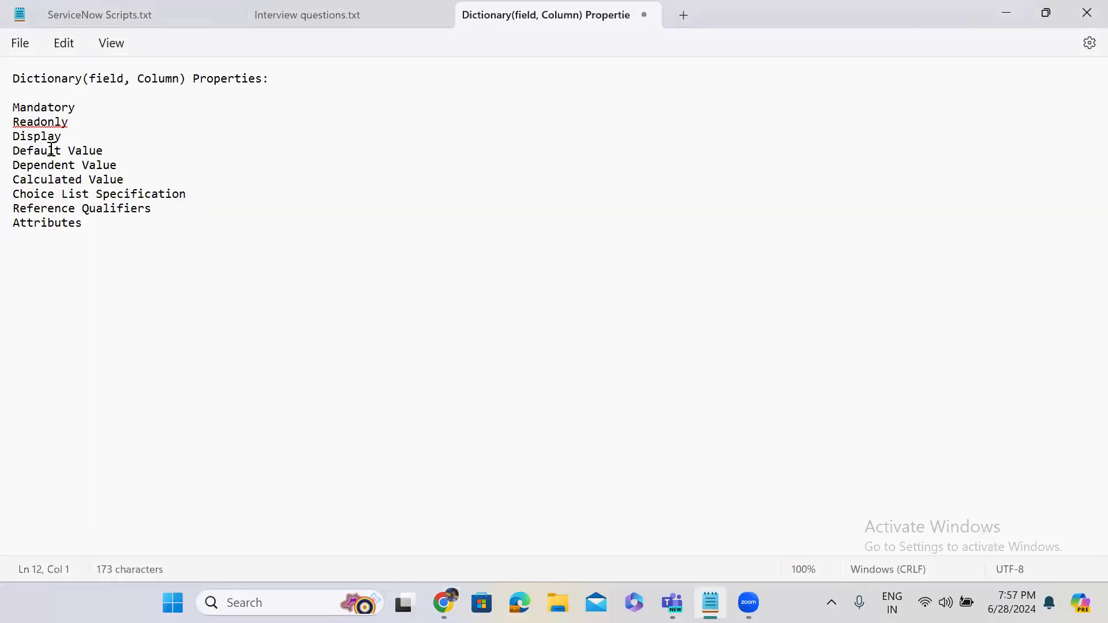
double_click(46, 156)
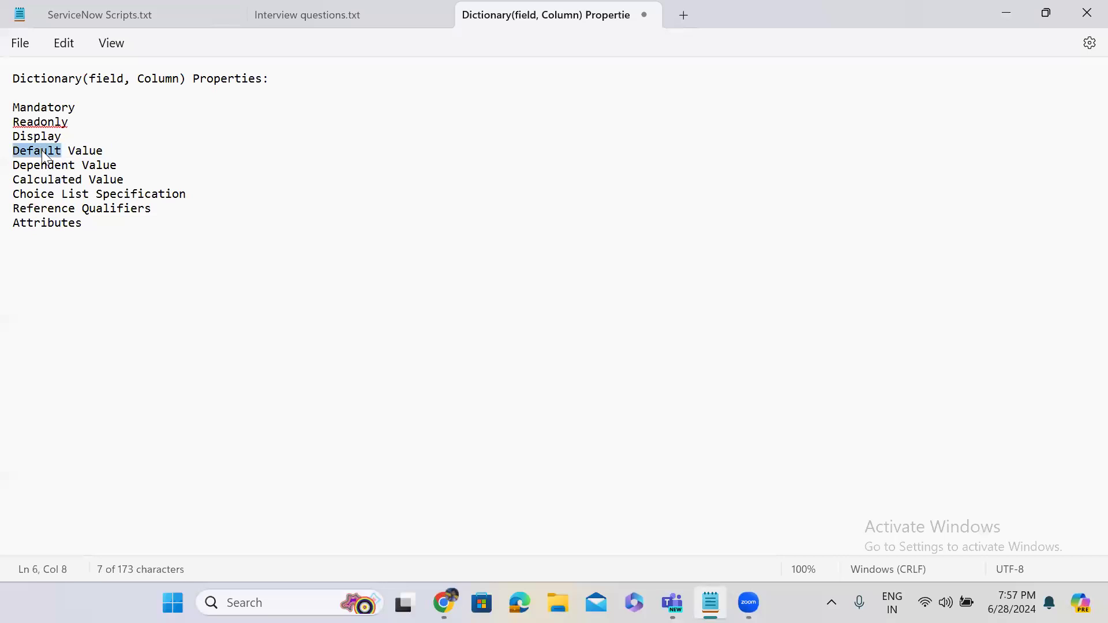
click(103, 151)
text(---- )
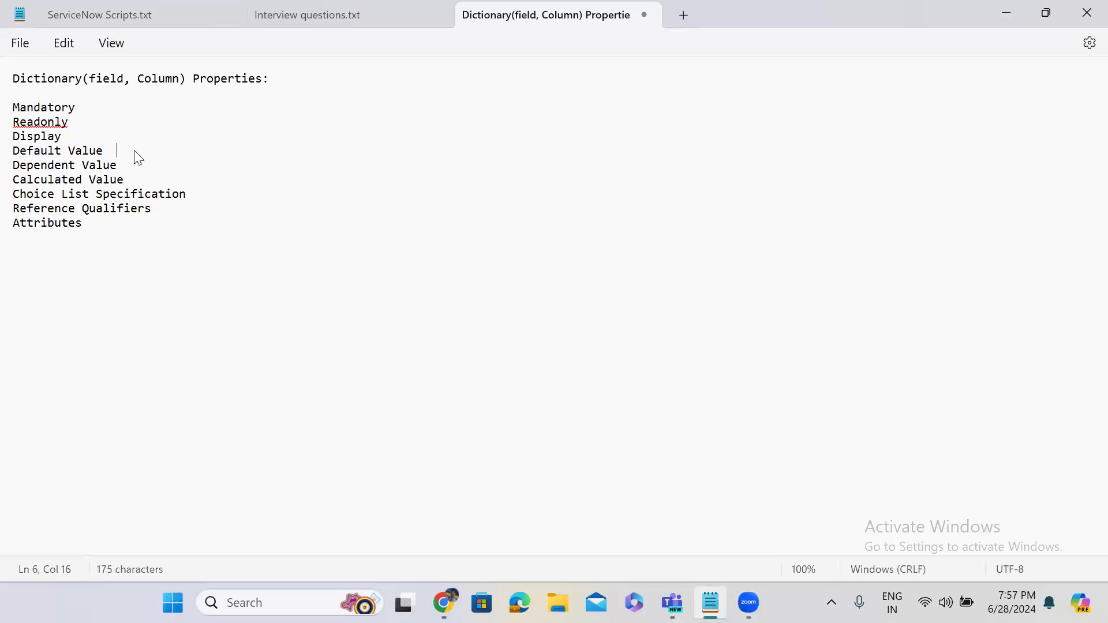
text(New Records)
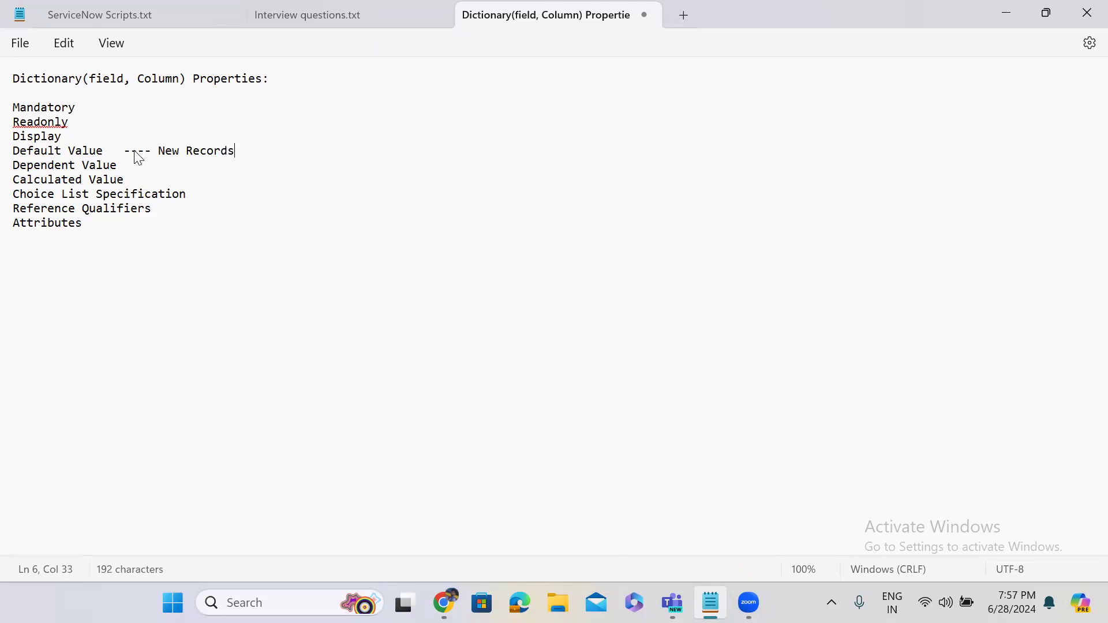
click(1005, 12)
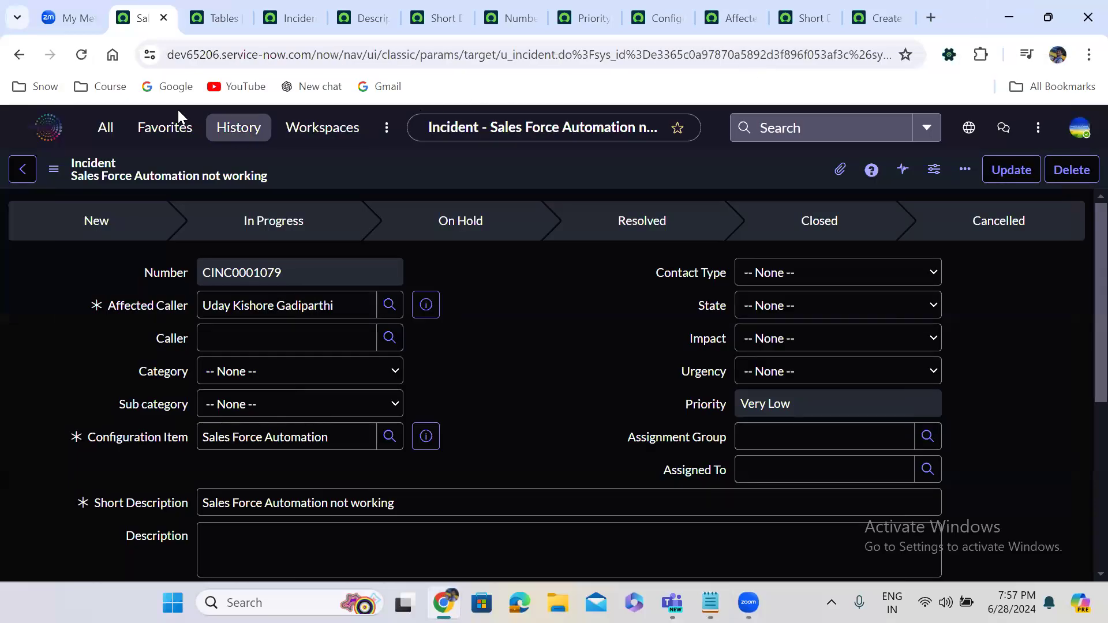
Filter the application navigator for "custom in" and open a new record form from Custom Incident Management
click(106, 128)
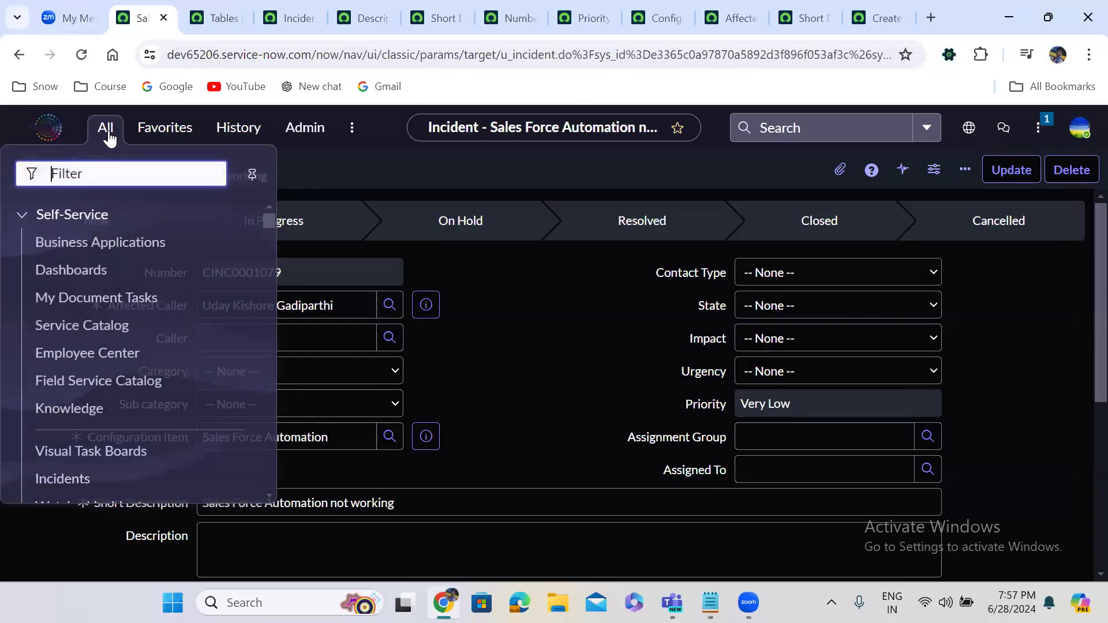
text(cust)
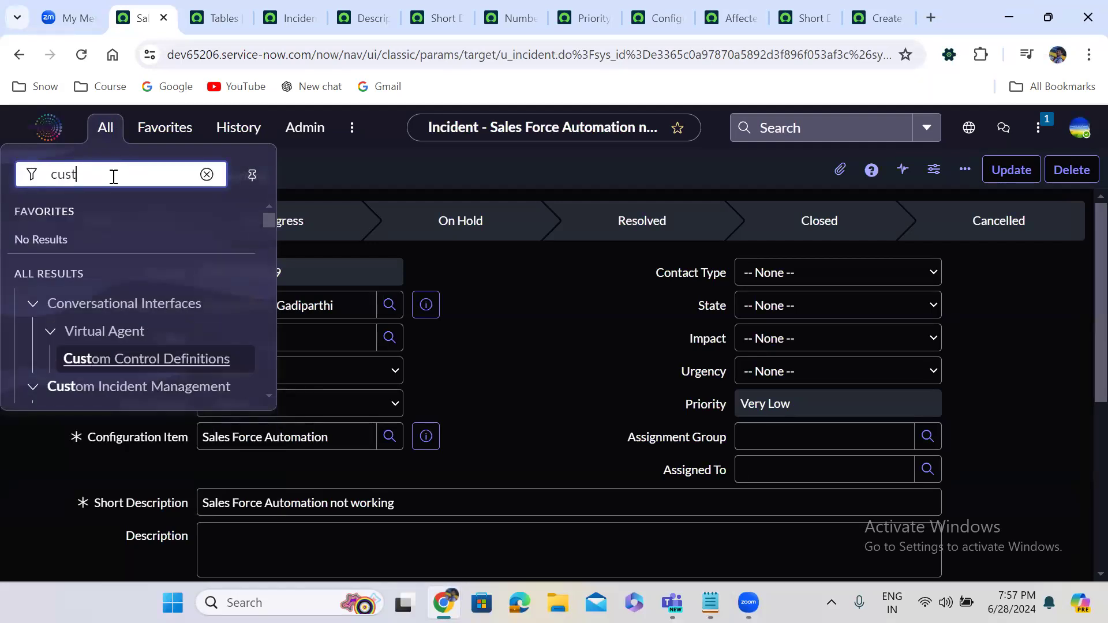
text(om in)
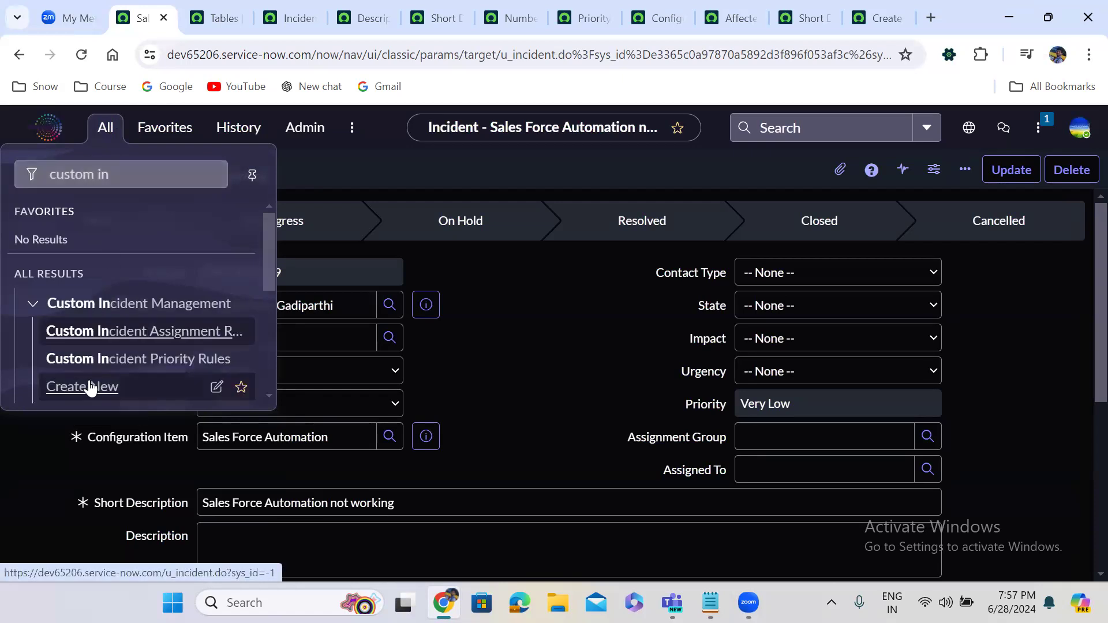
click(89, 385)
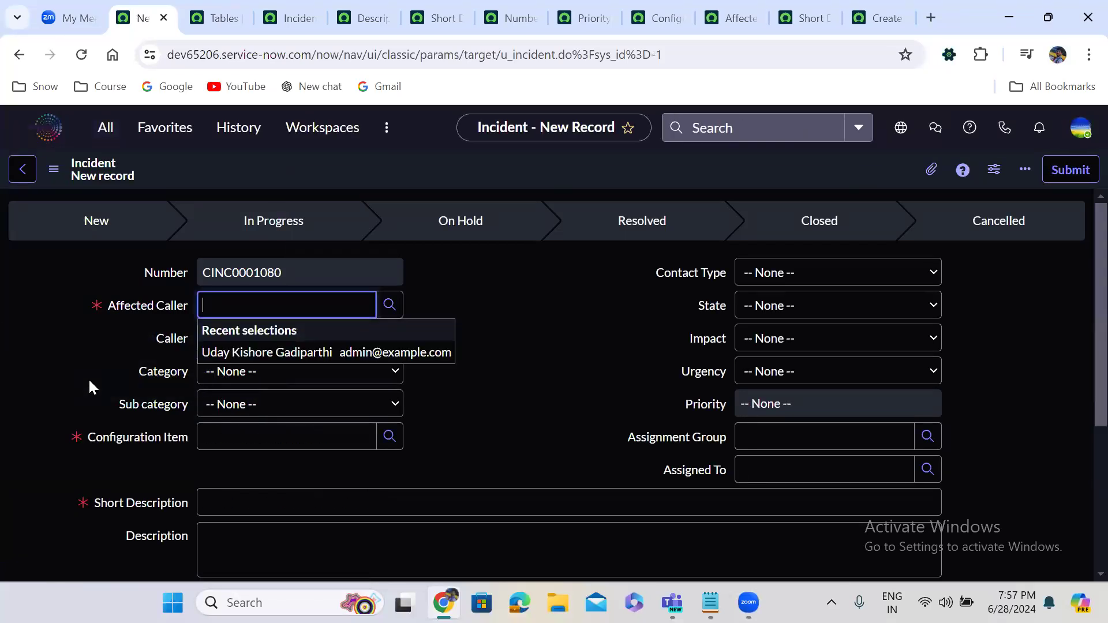
click(453, 273)
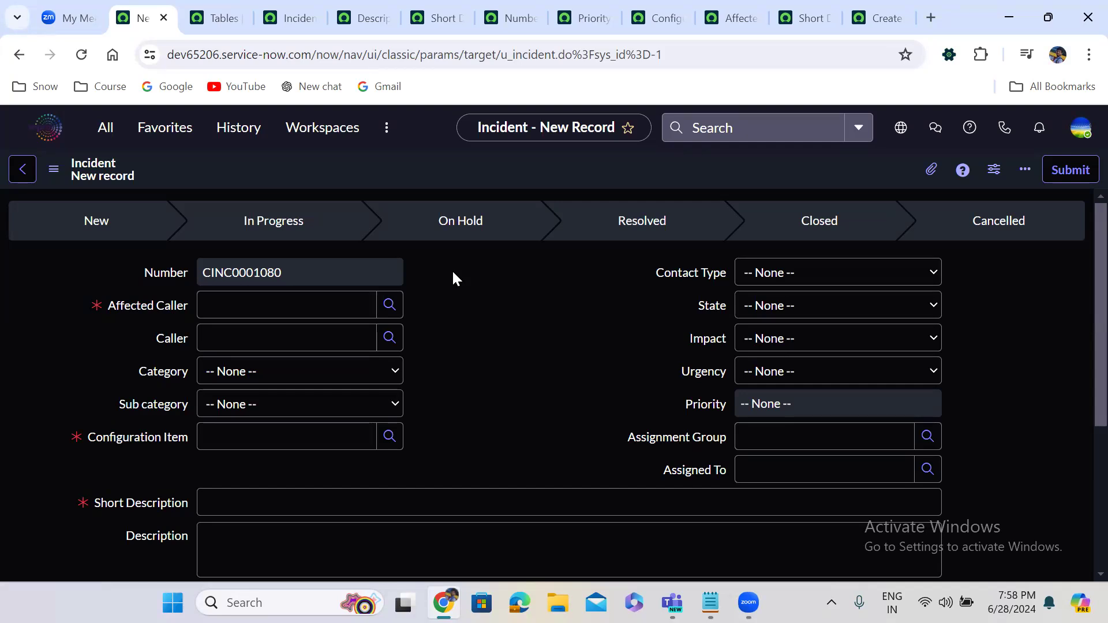
Compare the Affected Caller field's recent suggestion on the new incident with the logged-in user's name in the profile details
click(284, 304)
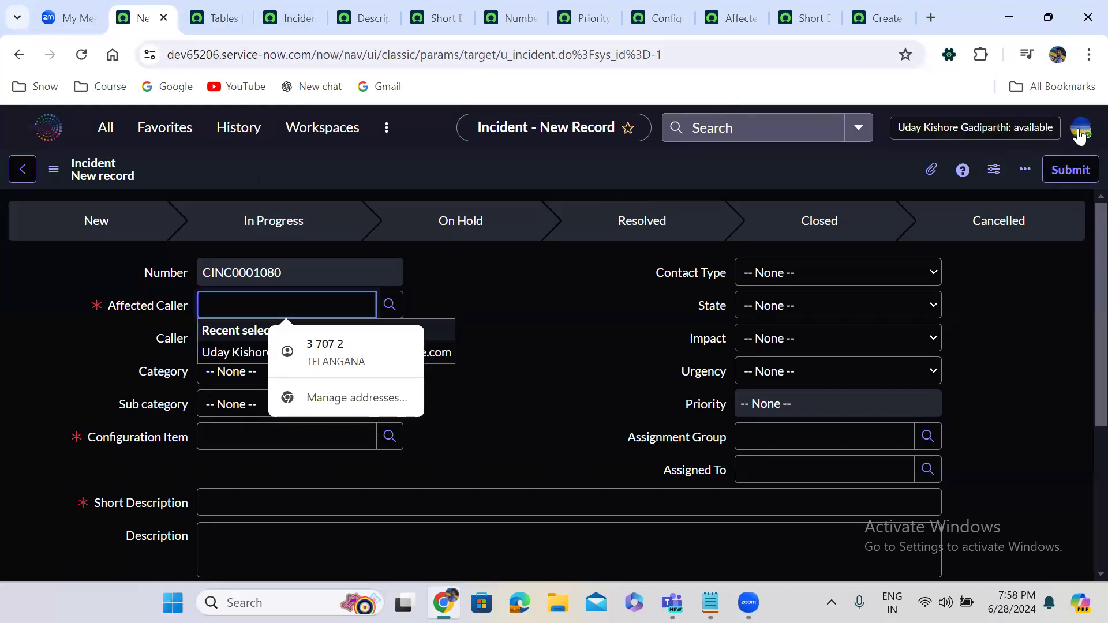
click(1086, 137)
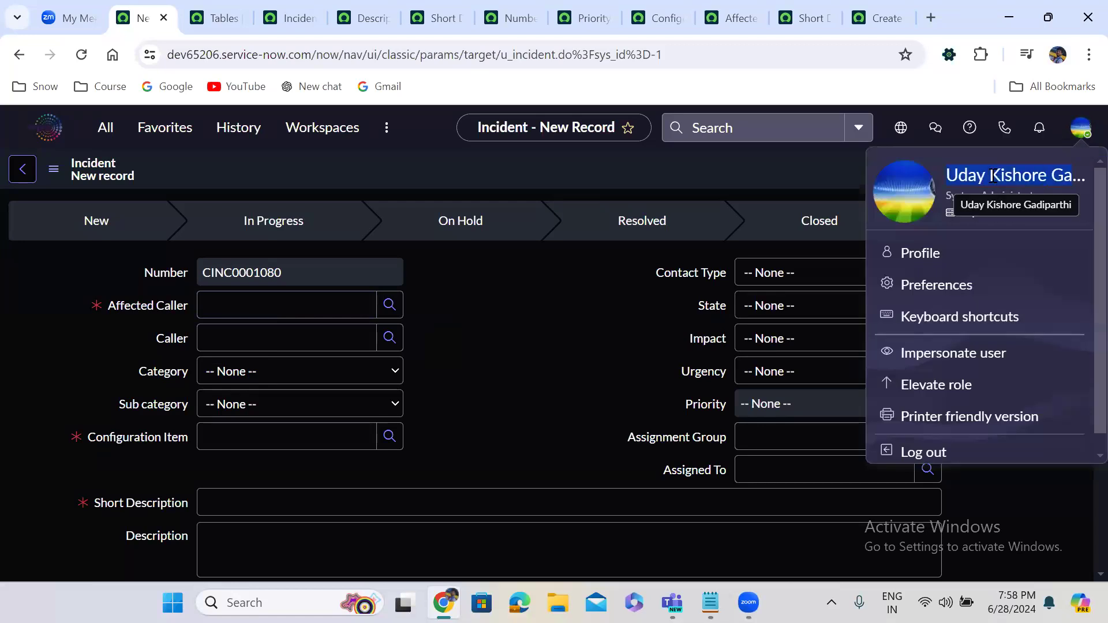
click(293, 300)
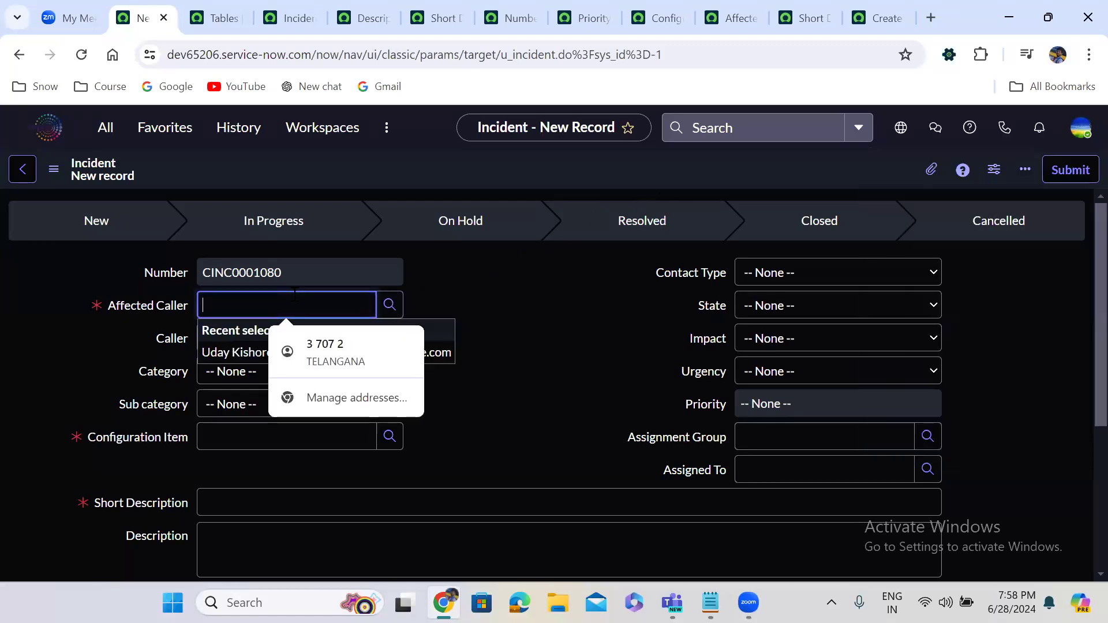
click(440, 281)
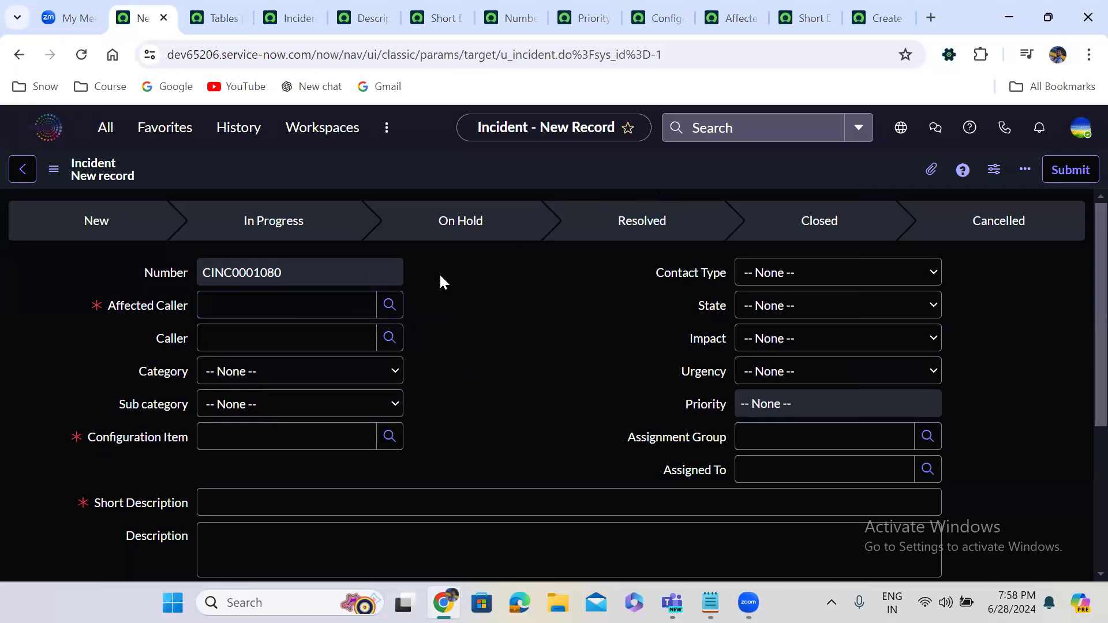
On the new incident record, set State to New, Impact to Low and Urgency to Low, leaving Affected Caller empty
click(763, 312)
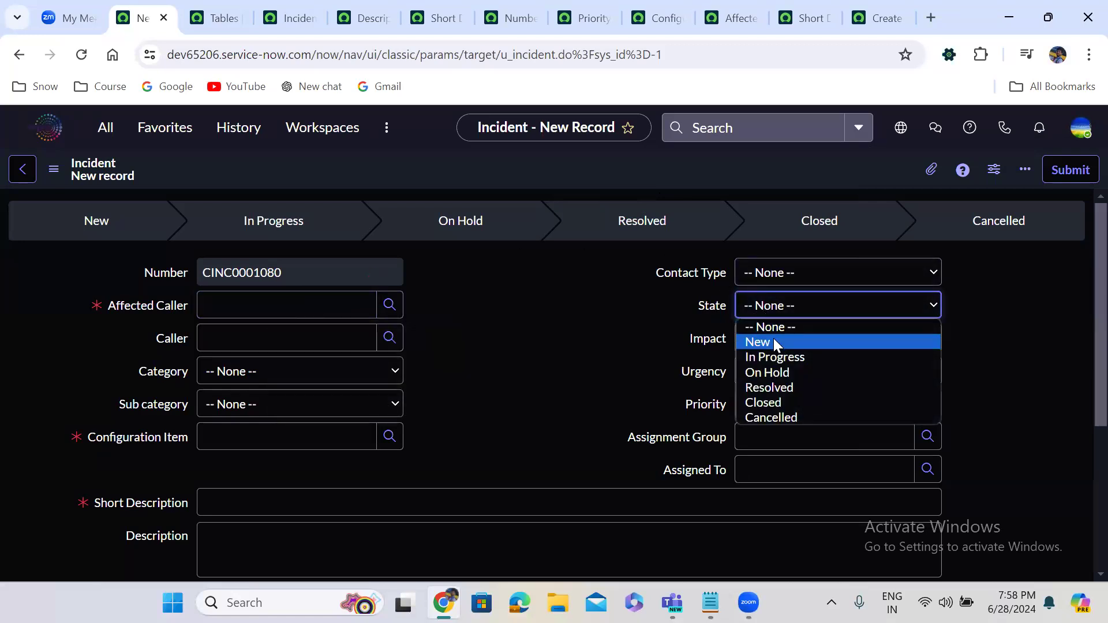
click(773, 338)
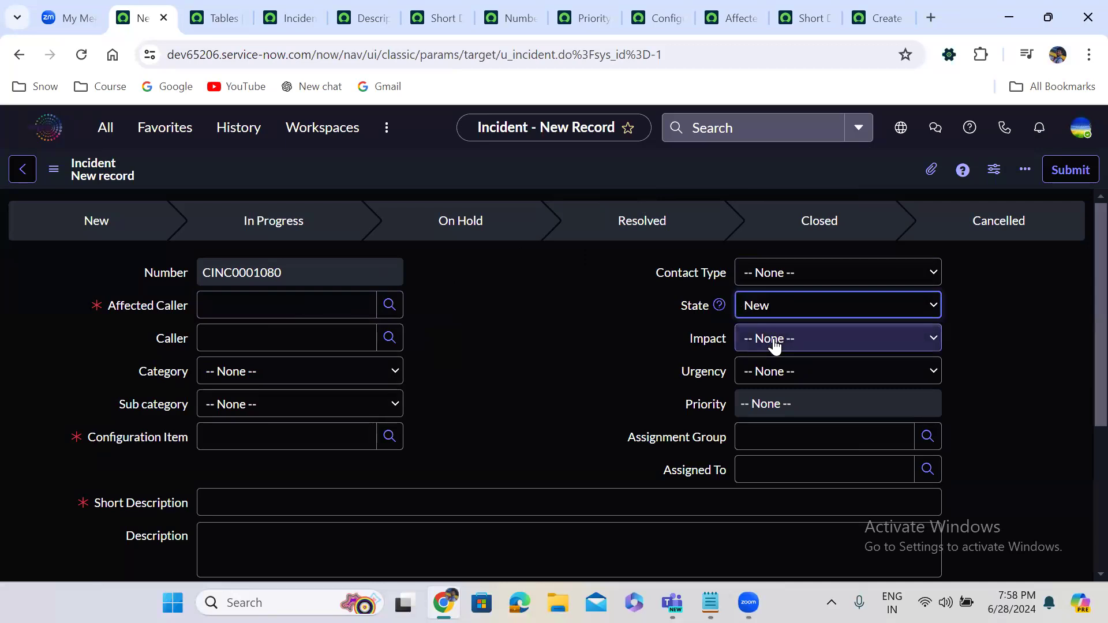
click(774, 340)
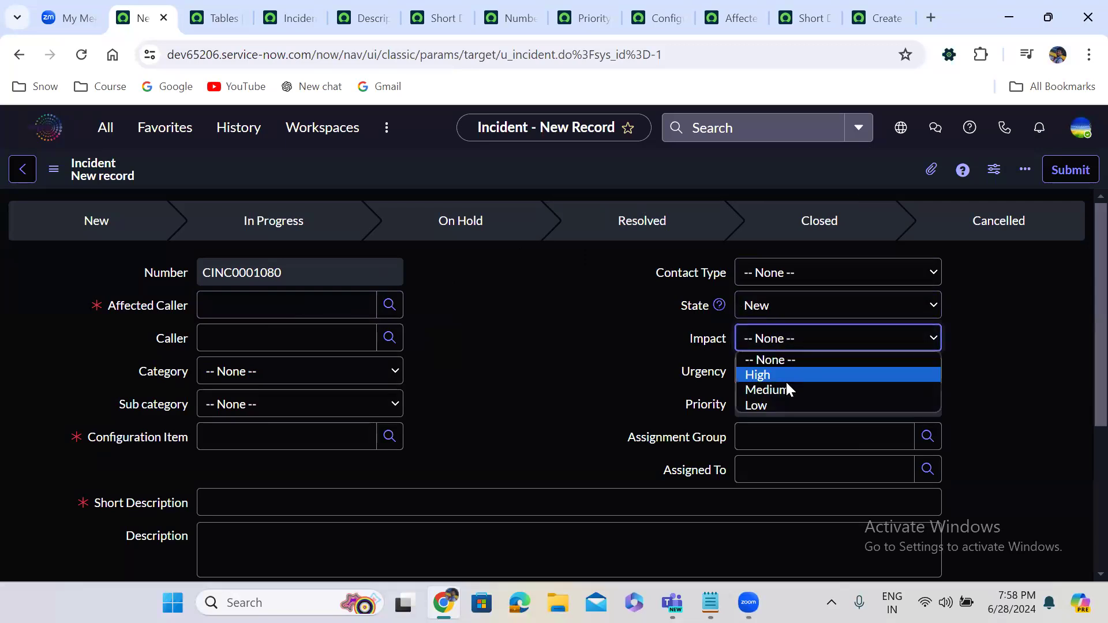
click(788, 404)
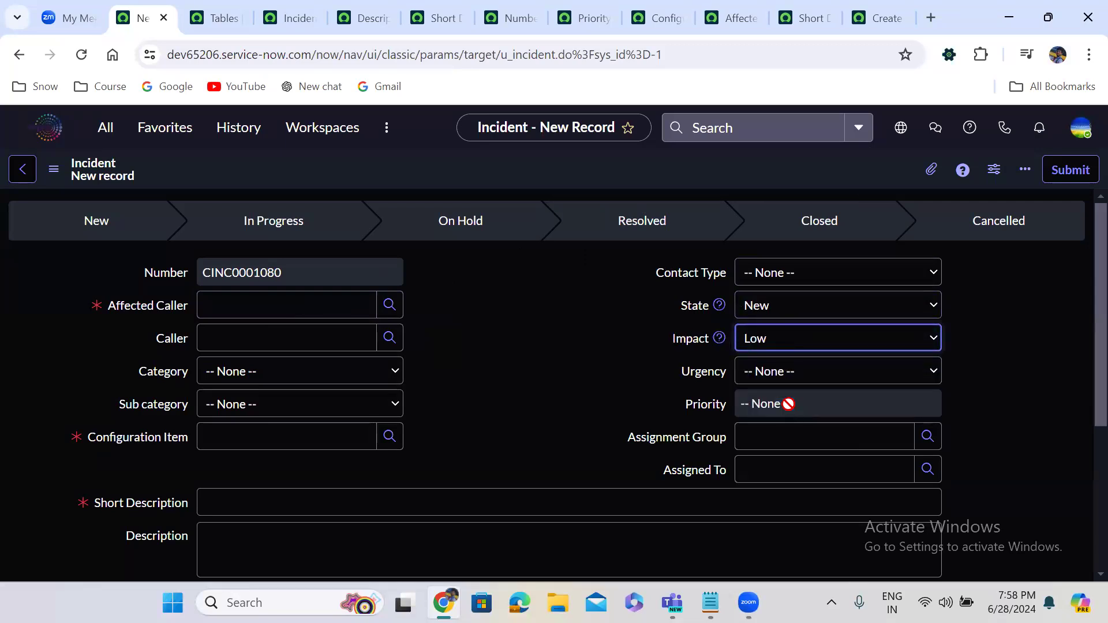
click(762, 375)
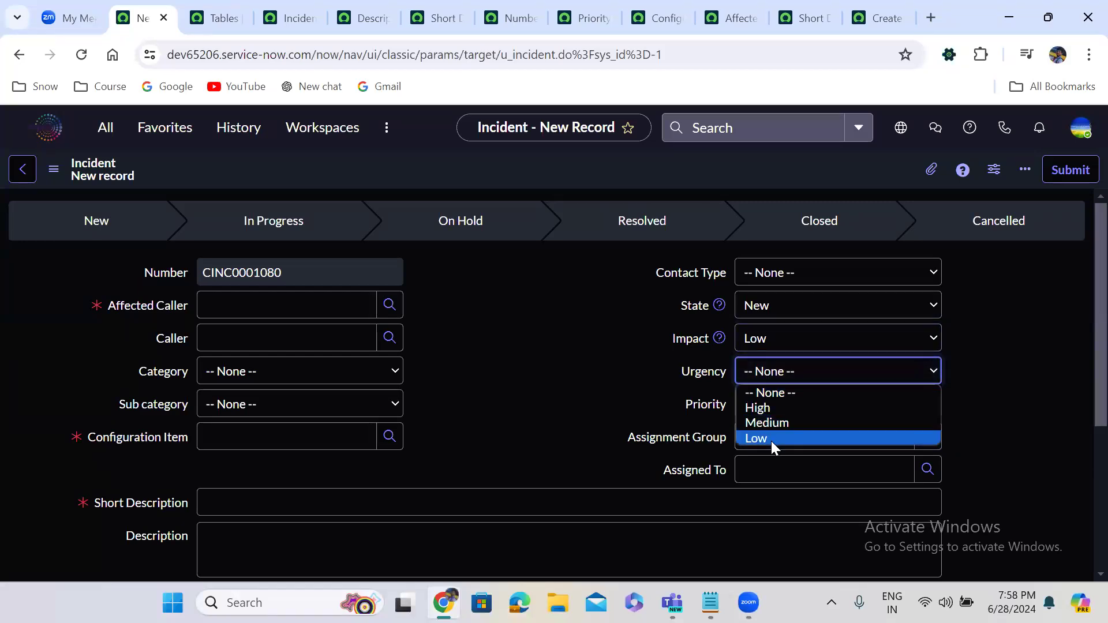
click(771, 439)
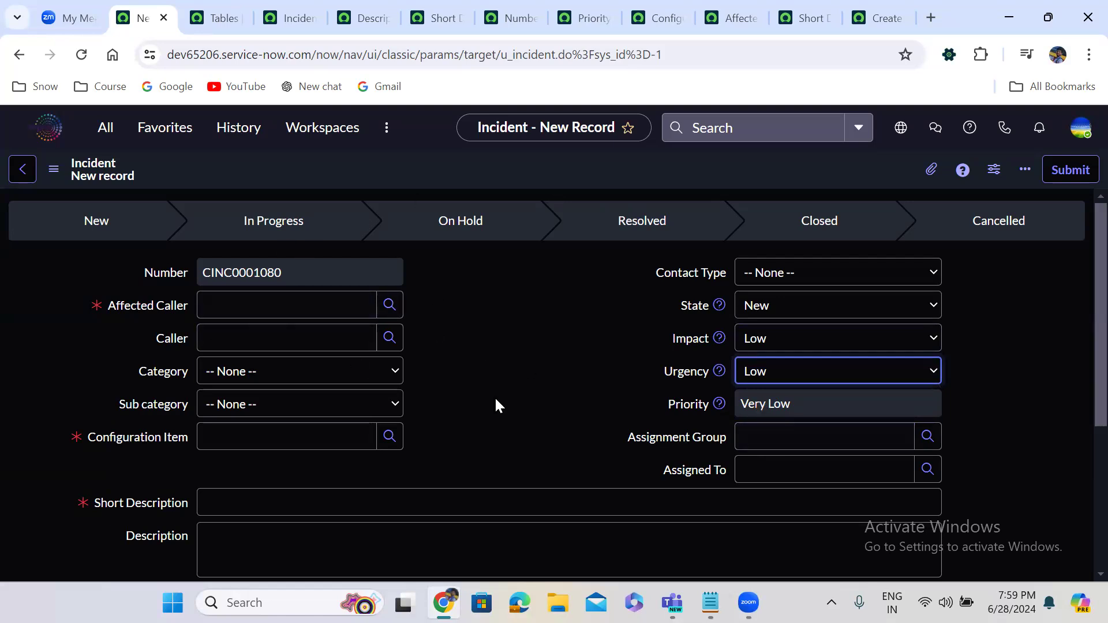
click(281, 304)
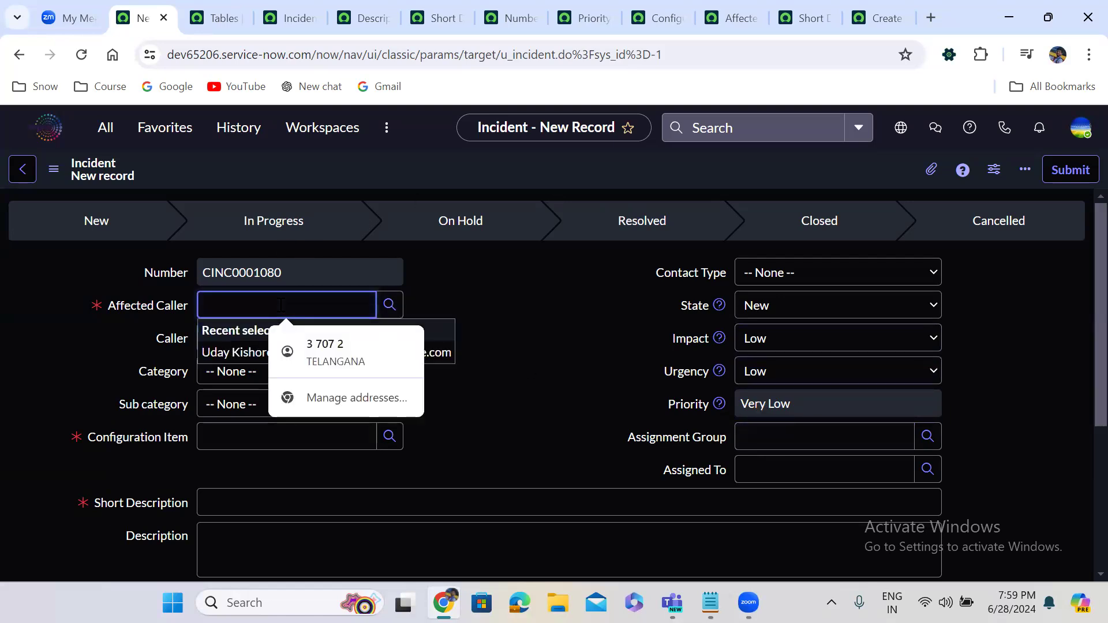
click(478, 290)
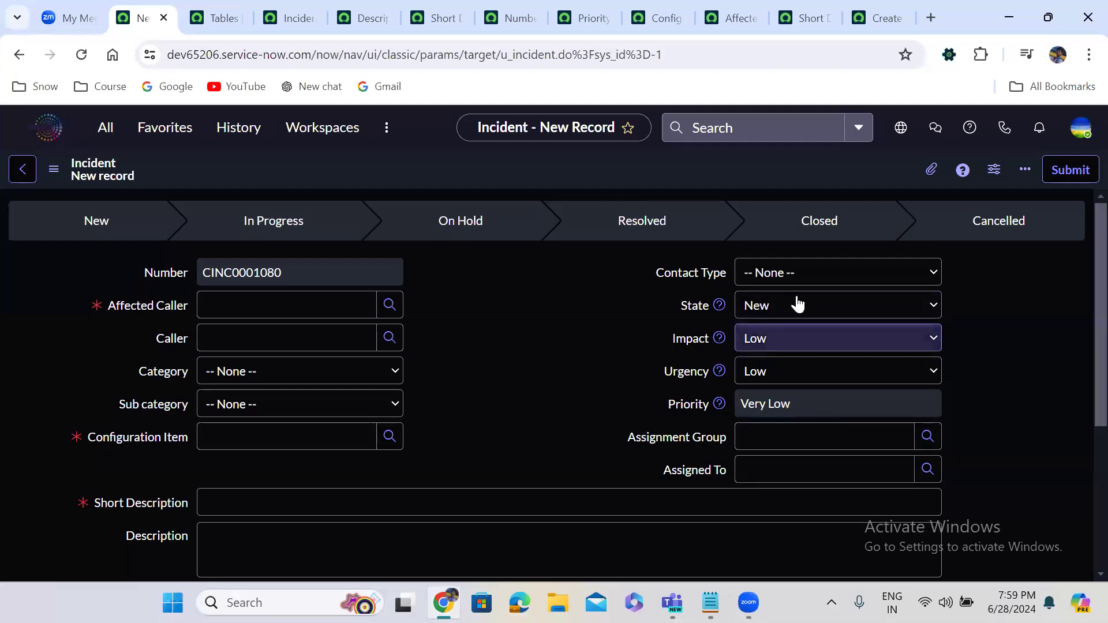
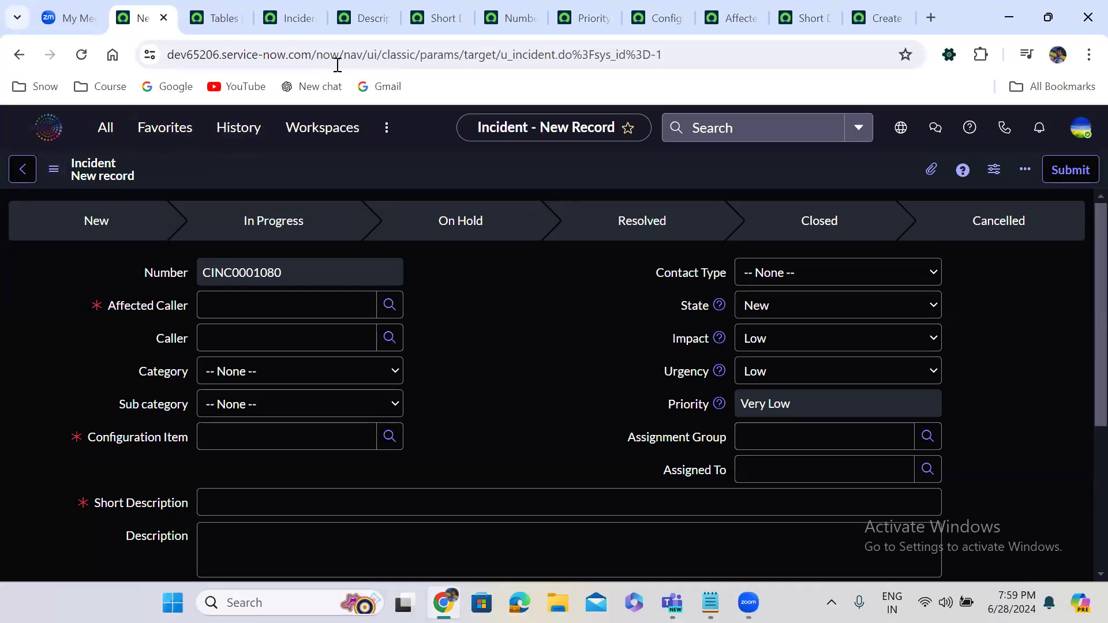
Find u_affected_caller among the Incident table's columns and open its dictionary entry in a separate browser tab
click(290, 10)
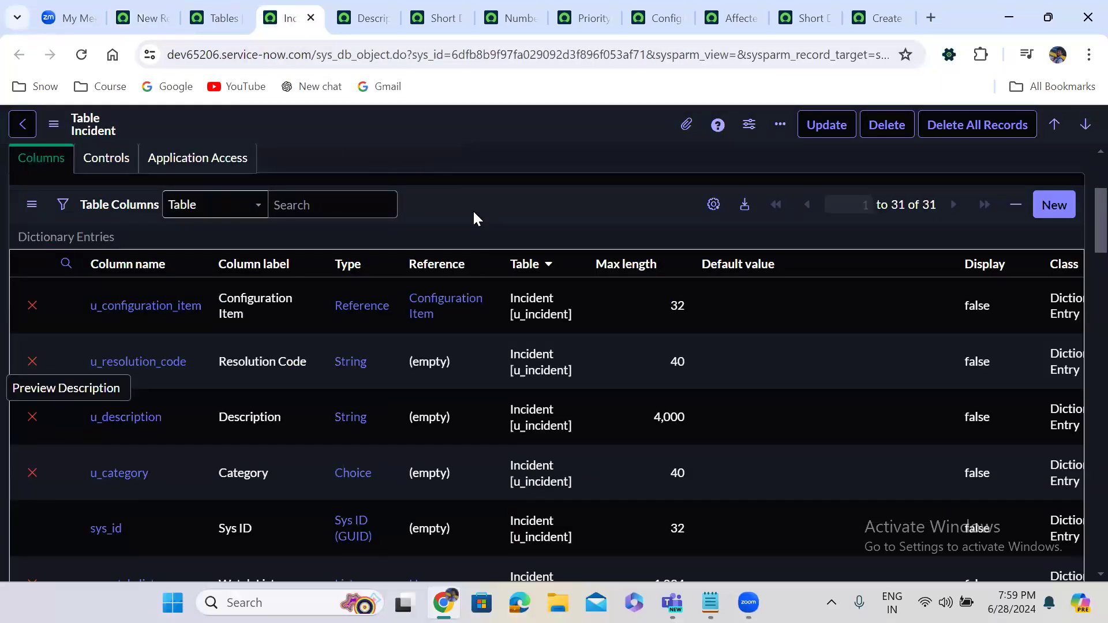
scroll(474, 213, down, 1)
scroll(474, 217, down, 5)
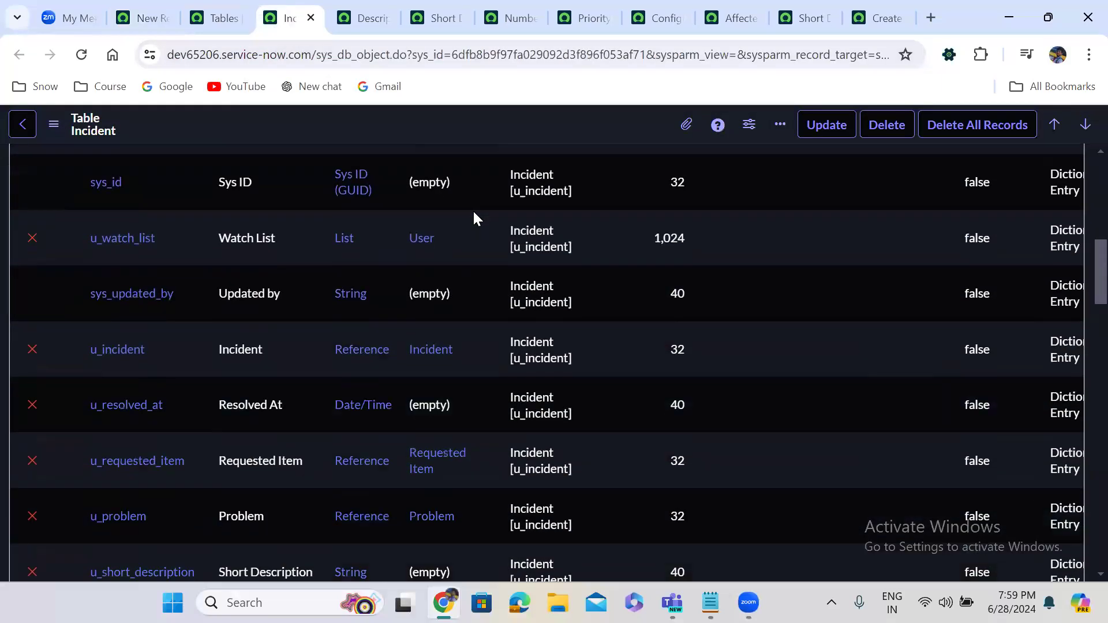
scroll(474, 218, down, 5)
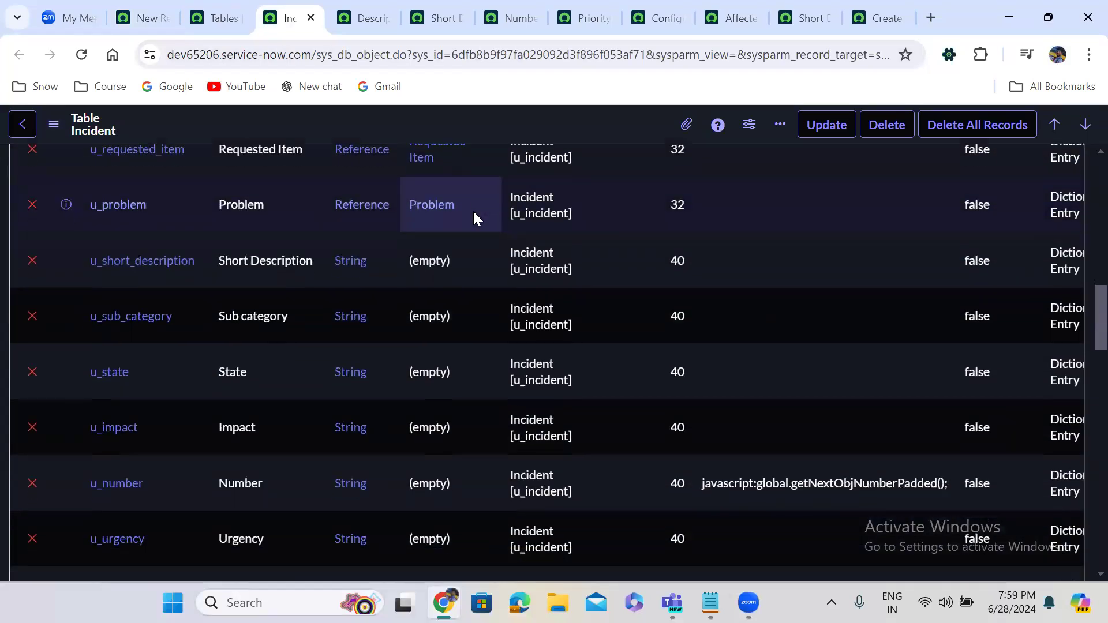
scroll(473, 213, down, 7)
scroll(474, 218, down, 3)
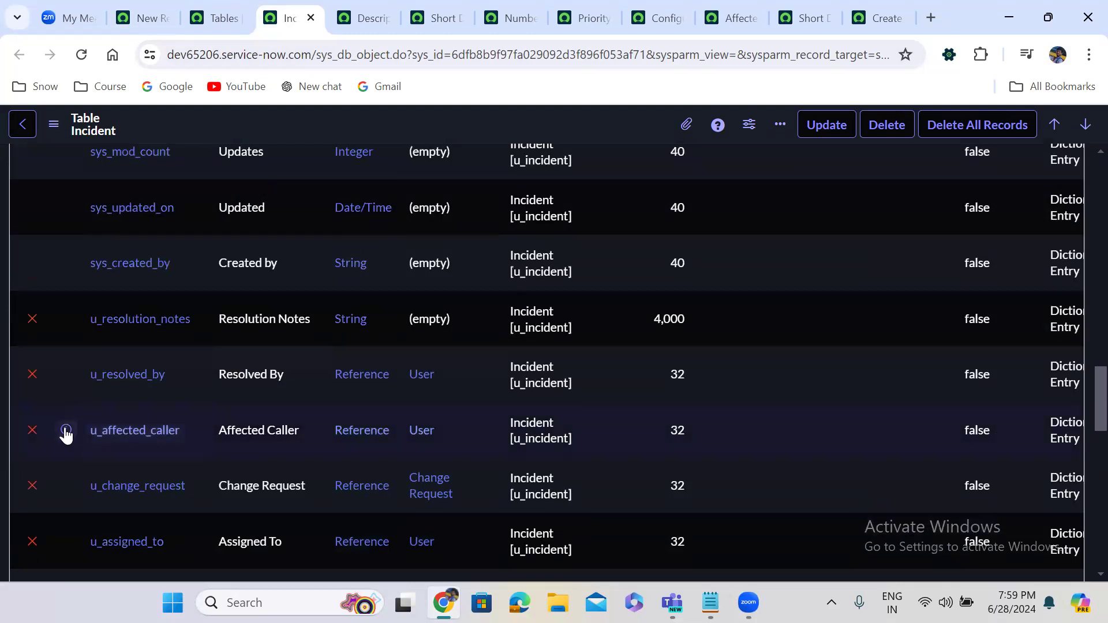
right_click(65, 435)
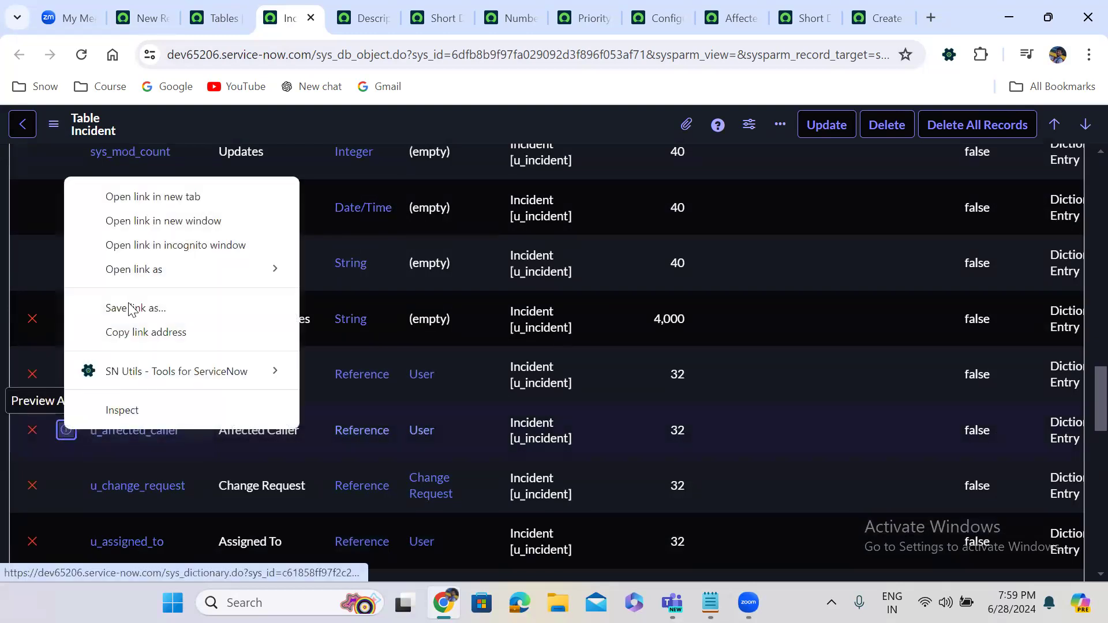
click(151, 197)
click(333, 11)
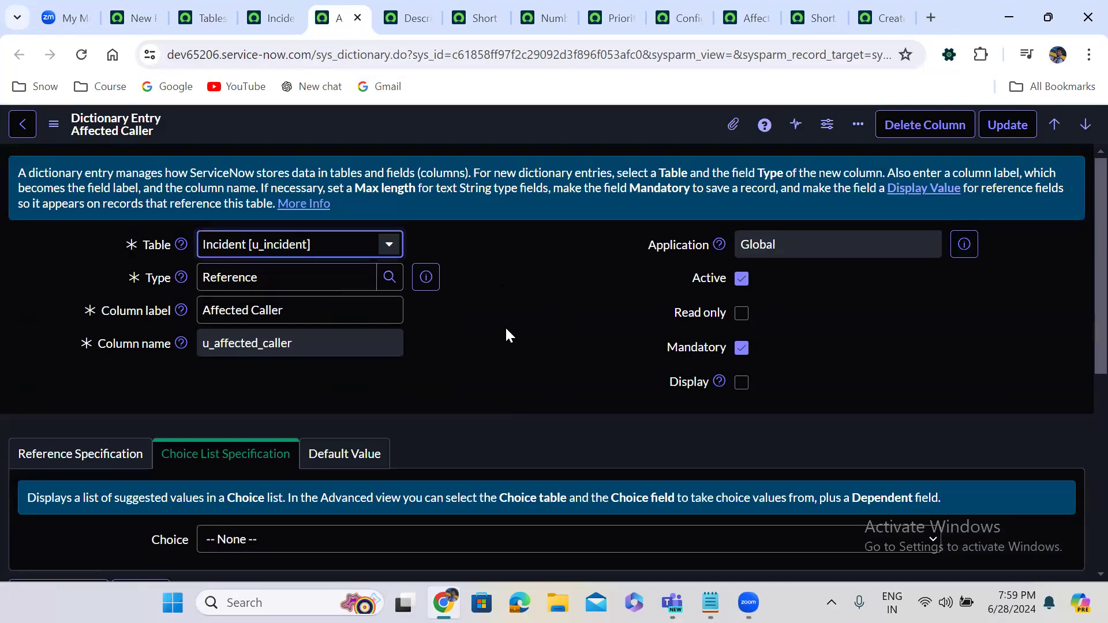
Switch the Affected Caller dictionary entry to the Advanced view and show its Default Value settings
scroll(505, 327, down, 3)
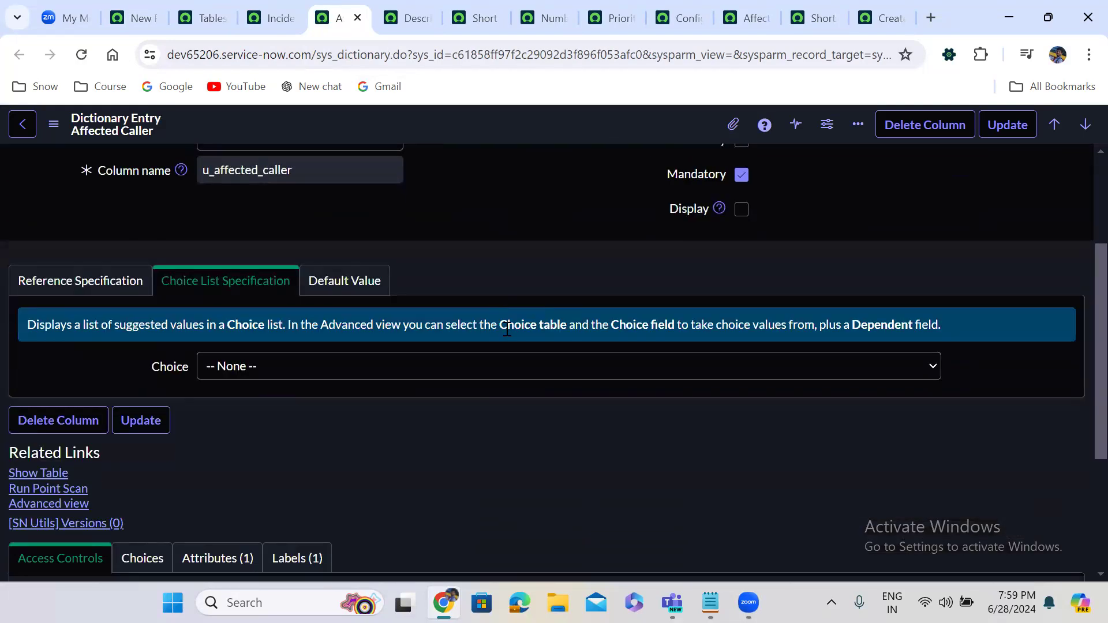
click(350, 289)
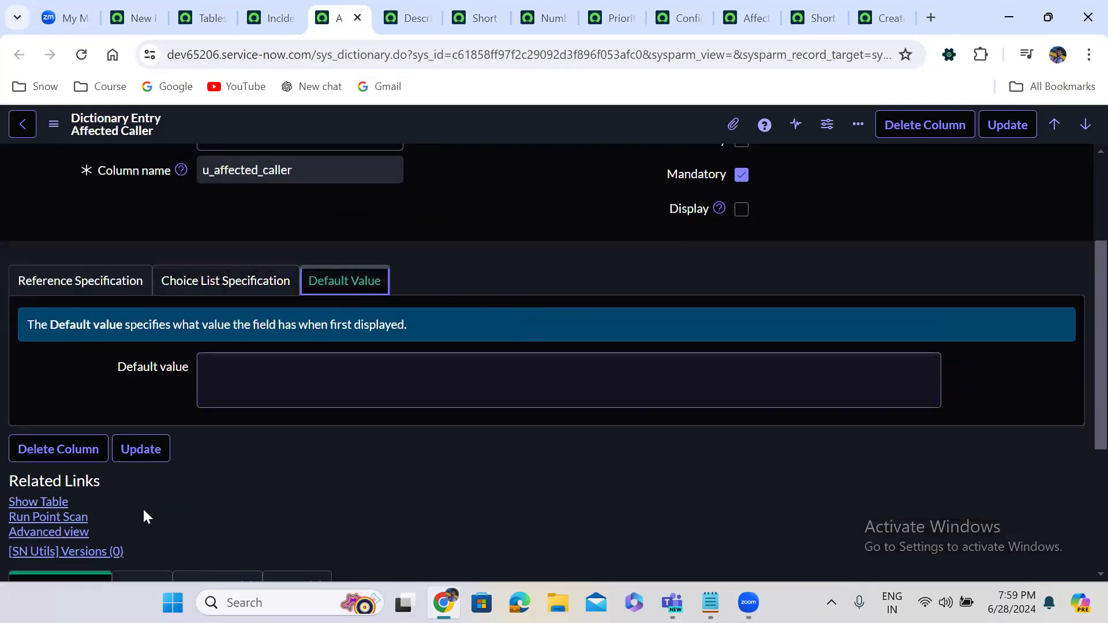
click(47, 534)
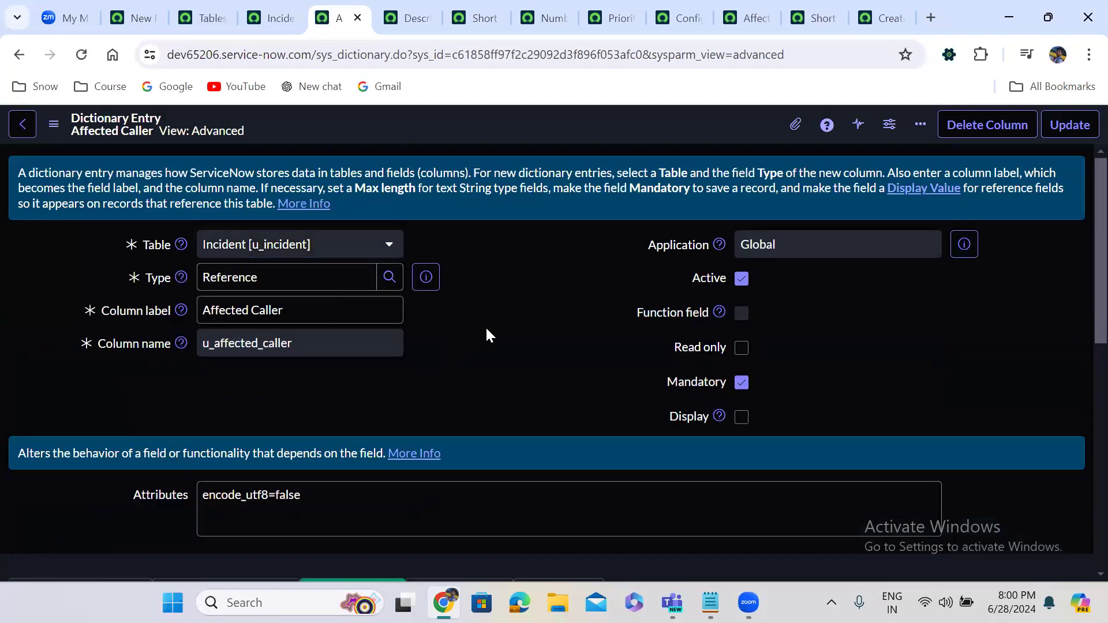
scroll(486, 336, down, 6)
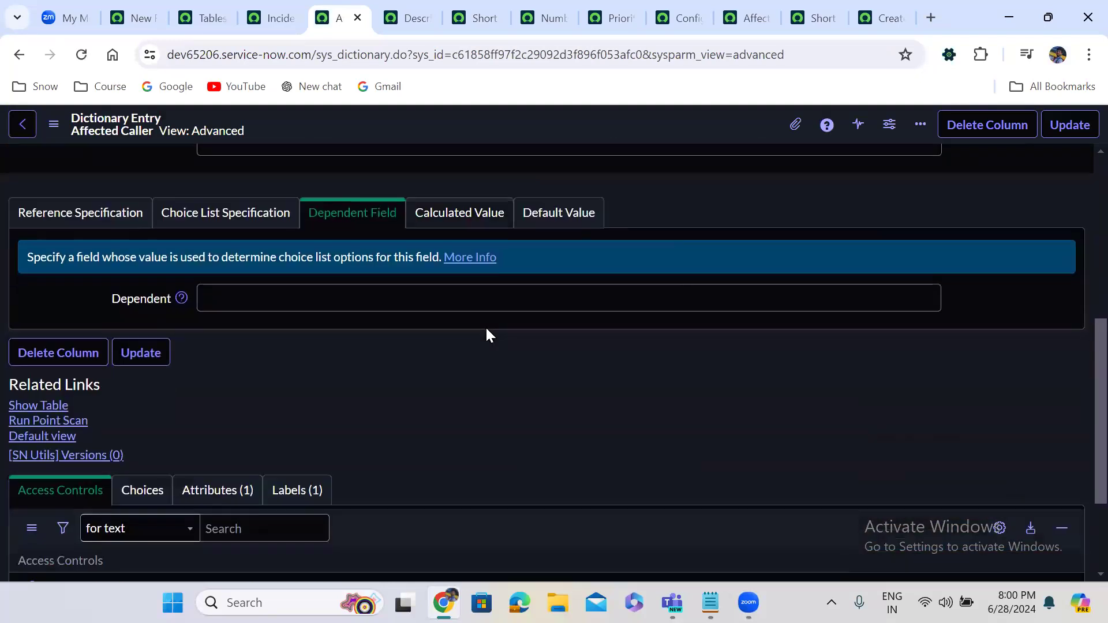
scroll(487, 334, down, 1)
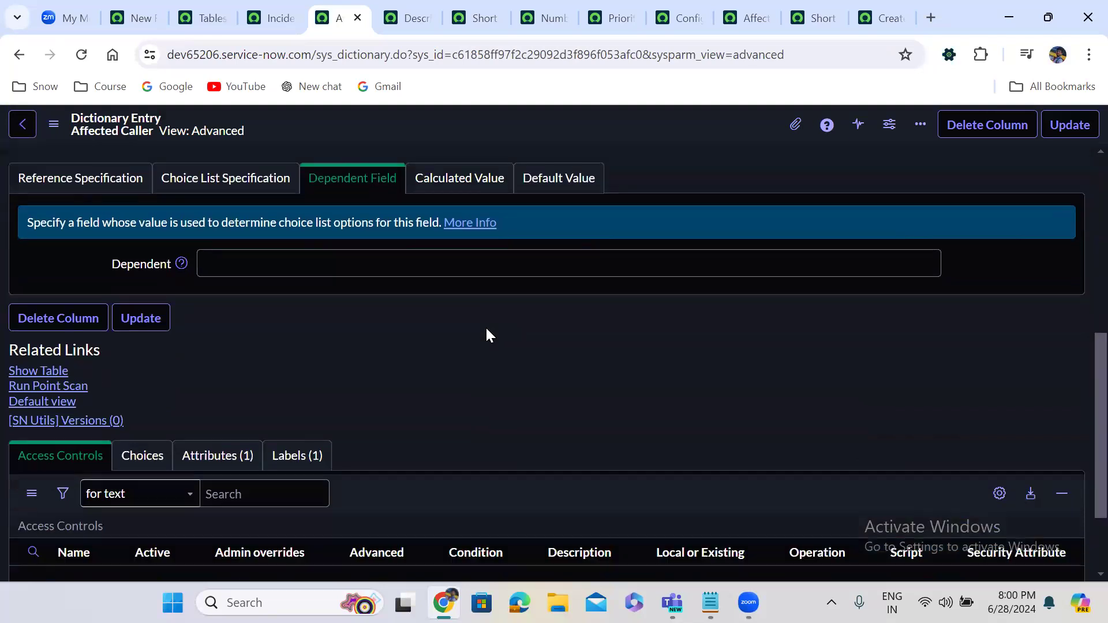
click(558, 188)
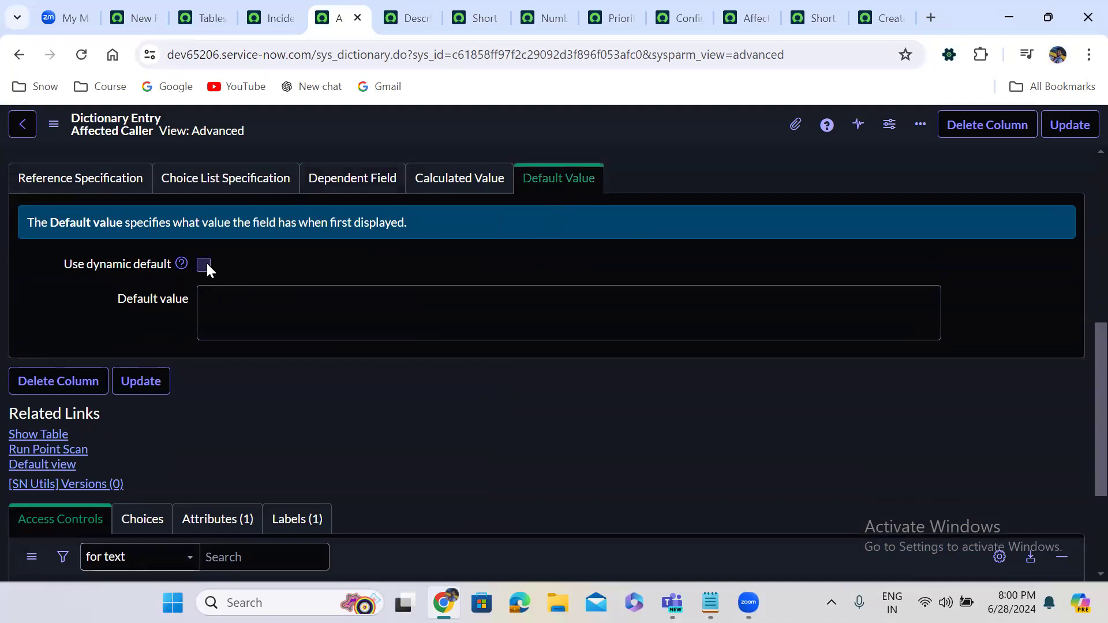
Enable Use dynamic default for Affected Caller, set the dynamic default value to Me, and save the entry without leaving it
click(205, 264)
click(238, 300)
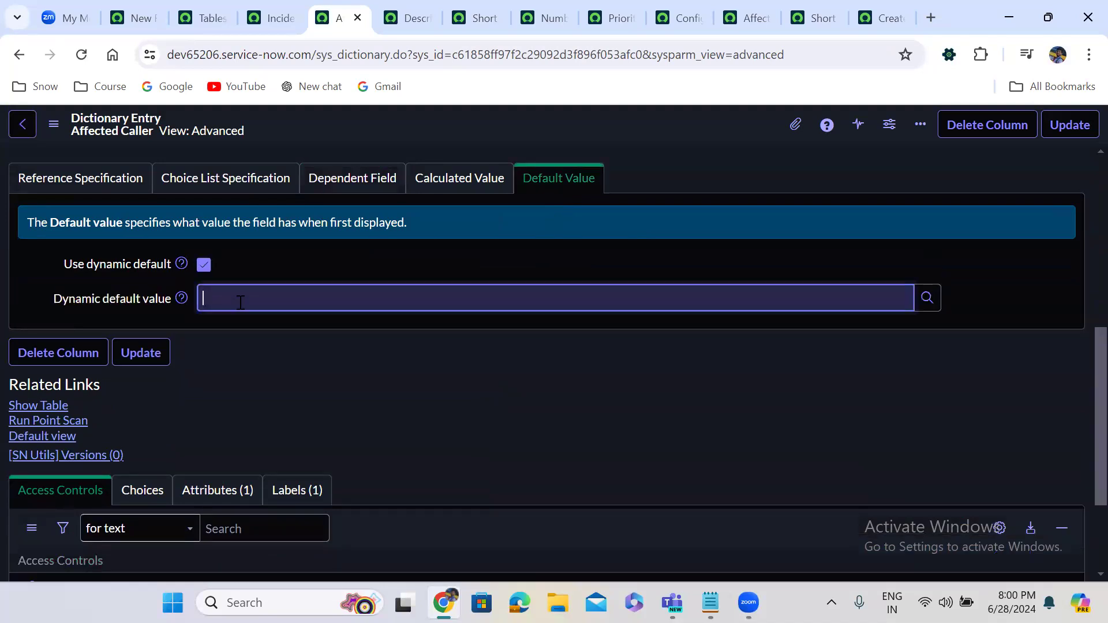
text(me)
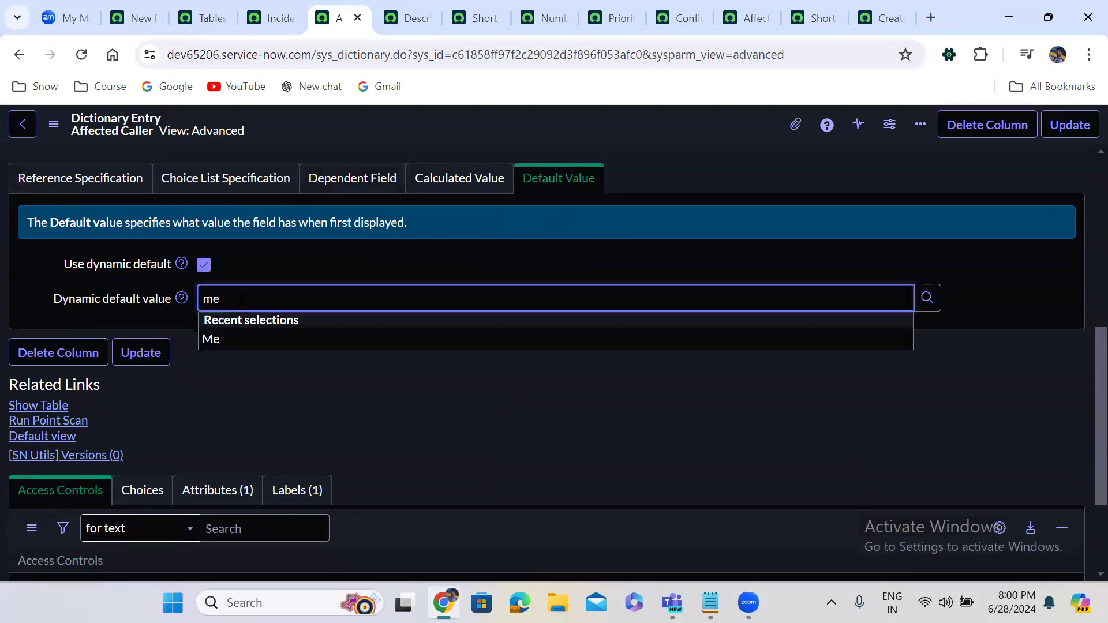
click(255, 345)
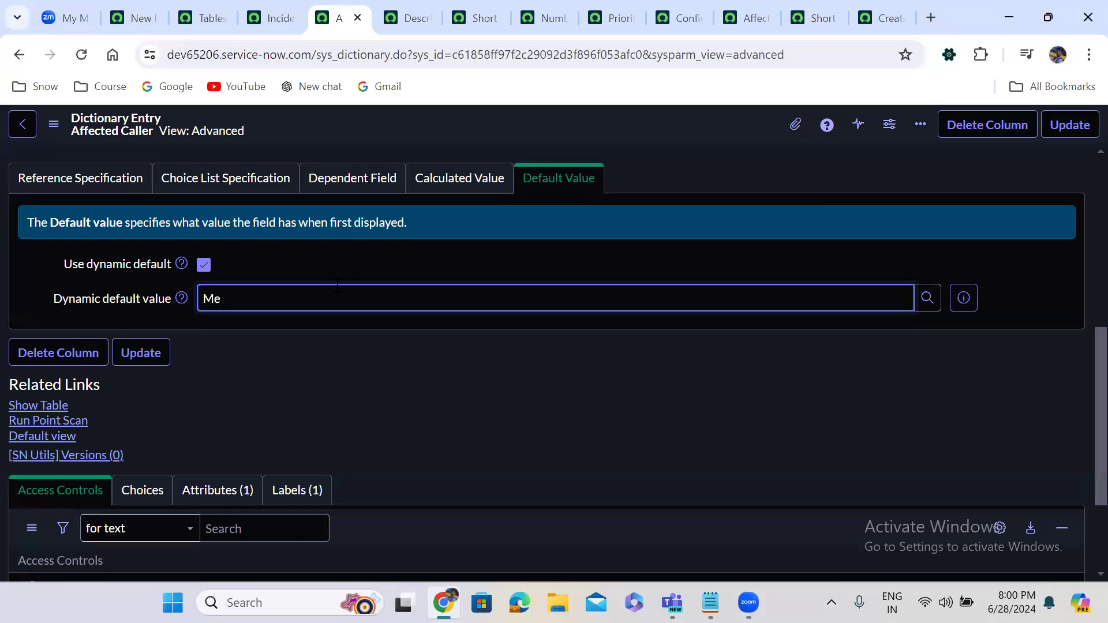
right_click(658, 126)
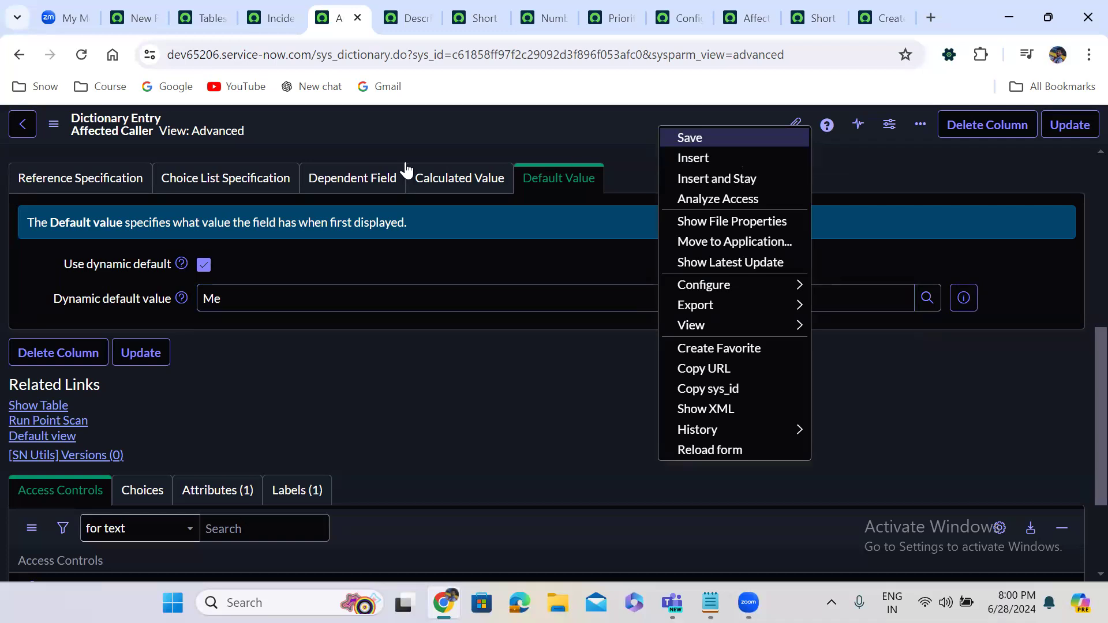
click(701, 138)
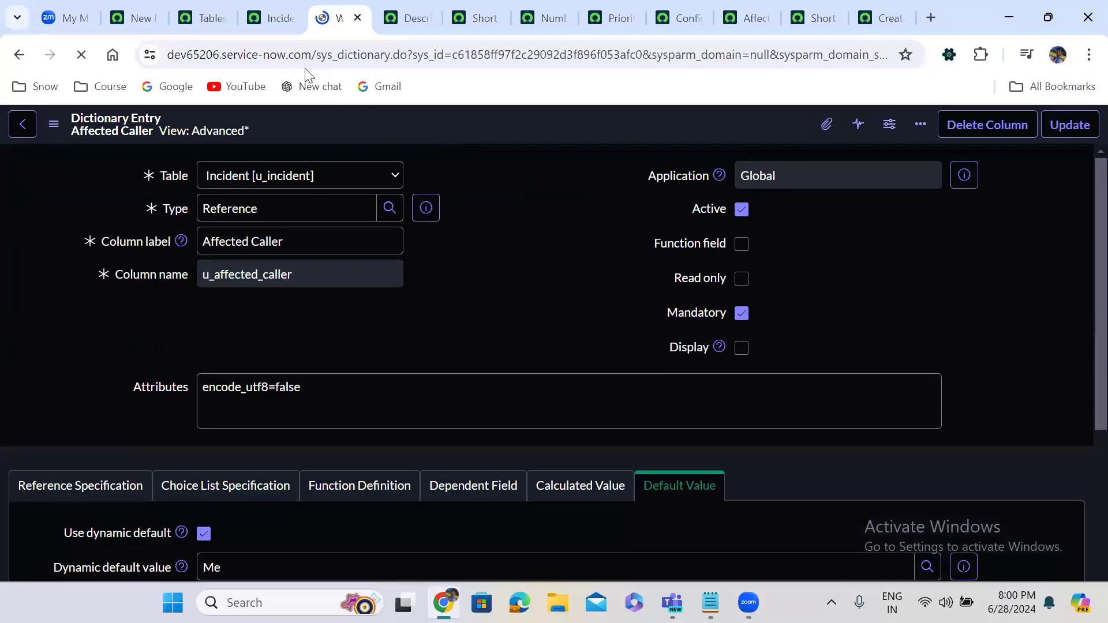
Open the u_state dictionary entry from the Incident table's columns in a separate browser tab and show its Default Value settings
click(270, 13)
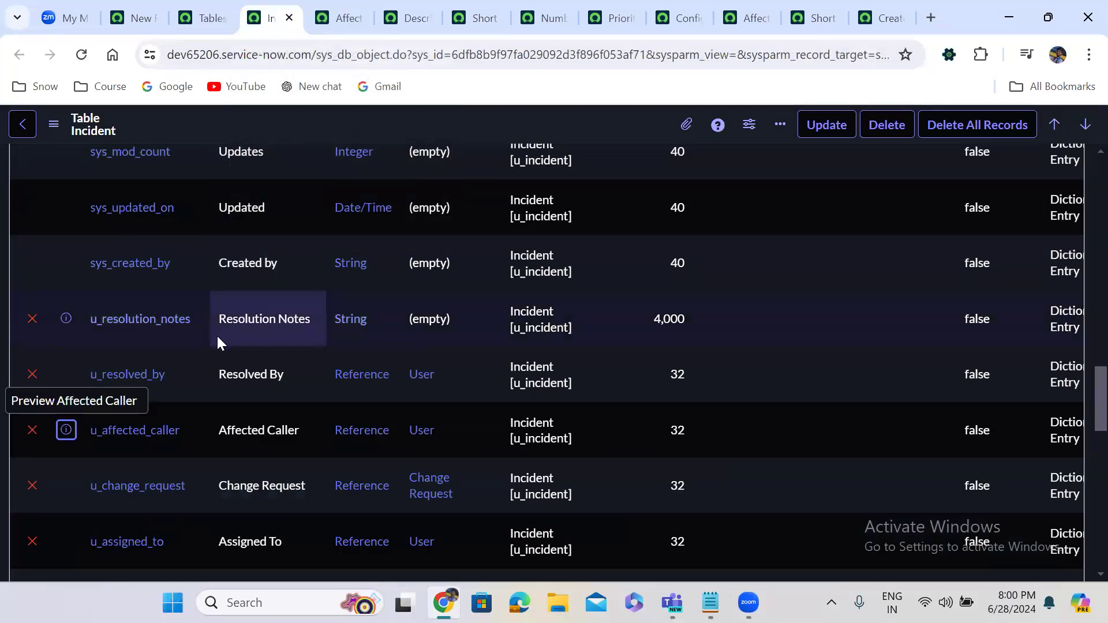
scroll(217, 342, up, 3)
scroll(216, 334, up, 4)
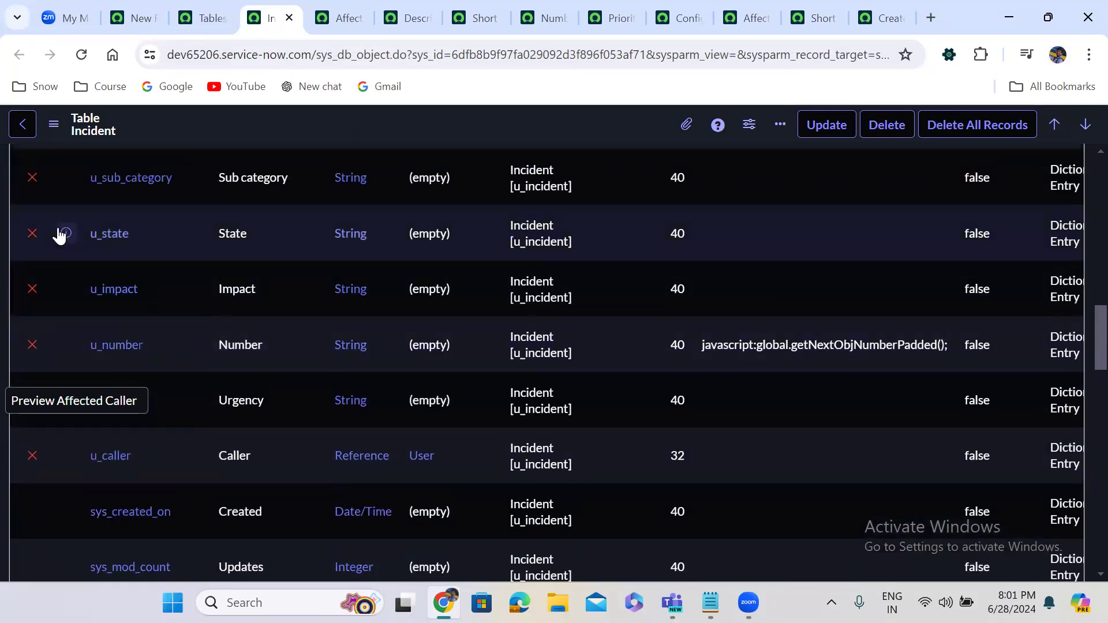
right_click(62, 232)
click(117, 247)
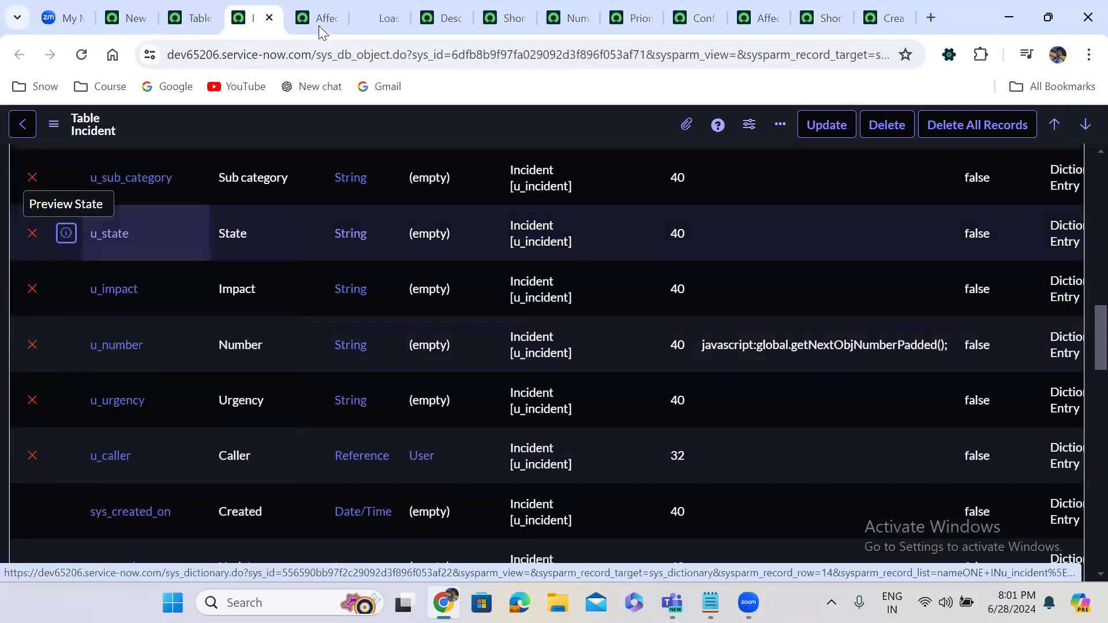
click(380, 10)
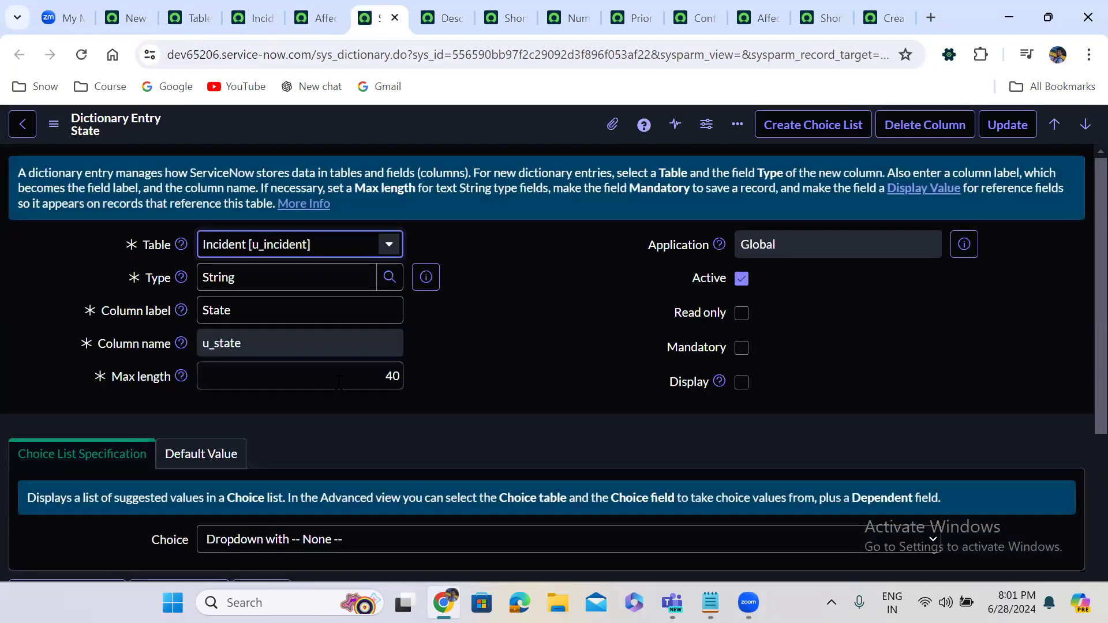
click(212, 454)
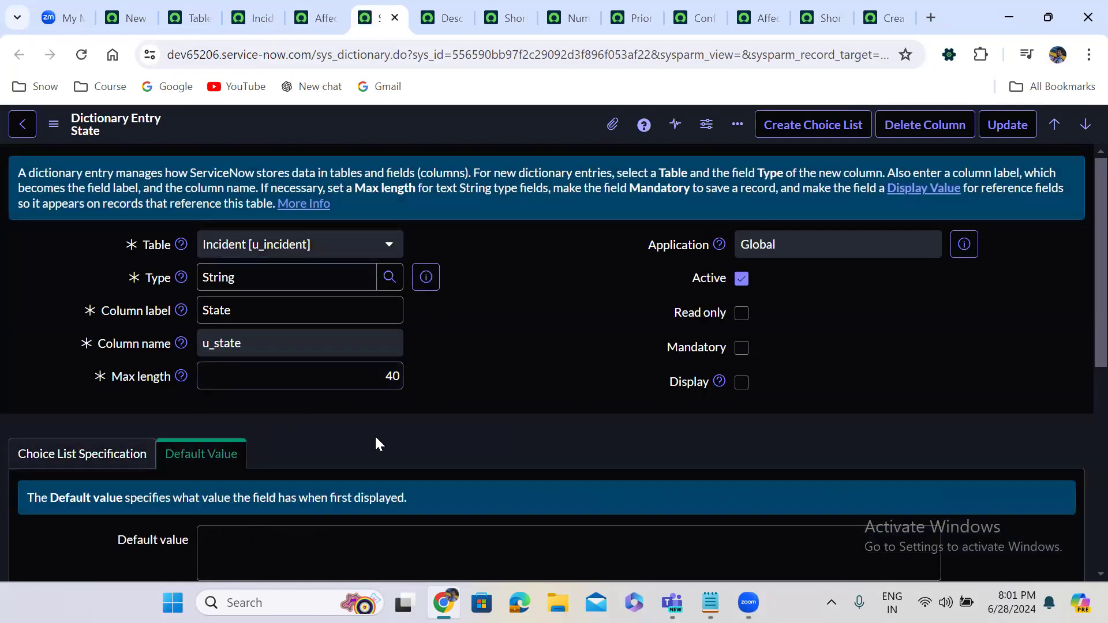
Delete the inactive choices Choice 1, Choice 2 and Choice 3 from the State field's choice list
scroll(376, 443, down, 3)
scroll(375, 440, down, 4)
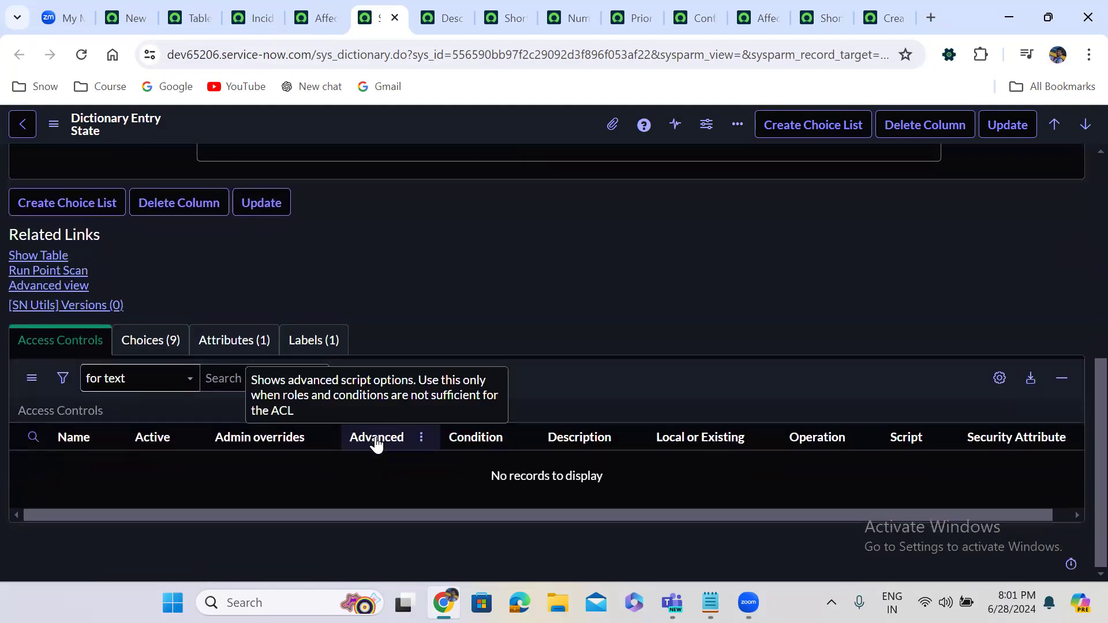
click(159, 340)
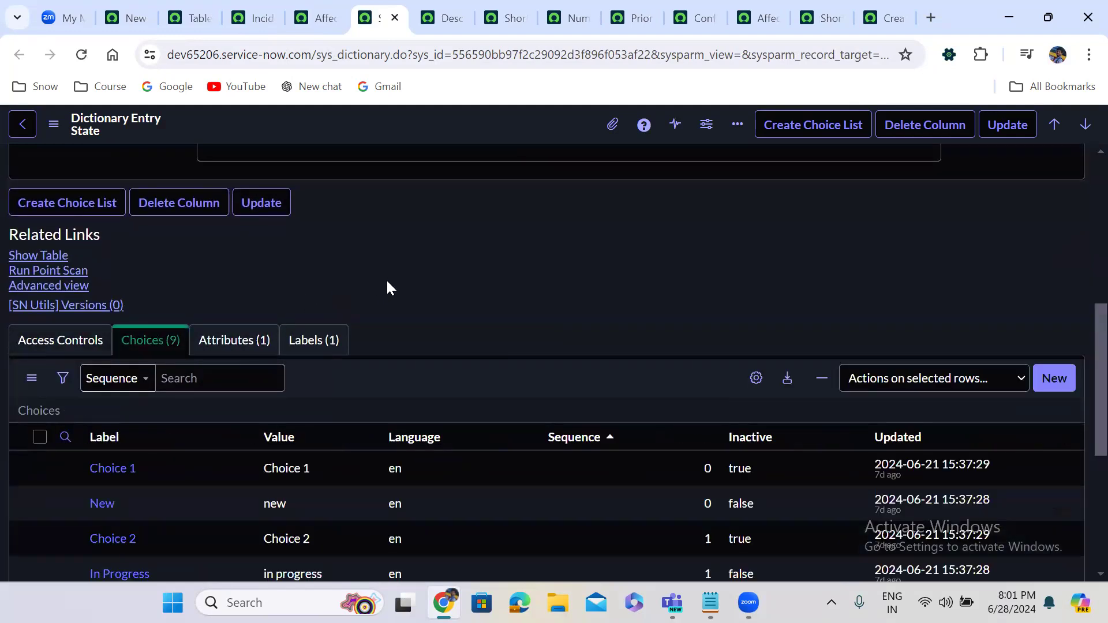
scroll(388, 287, down, 2)
scroll(386, 279, down, 1)
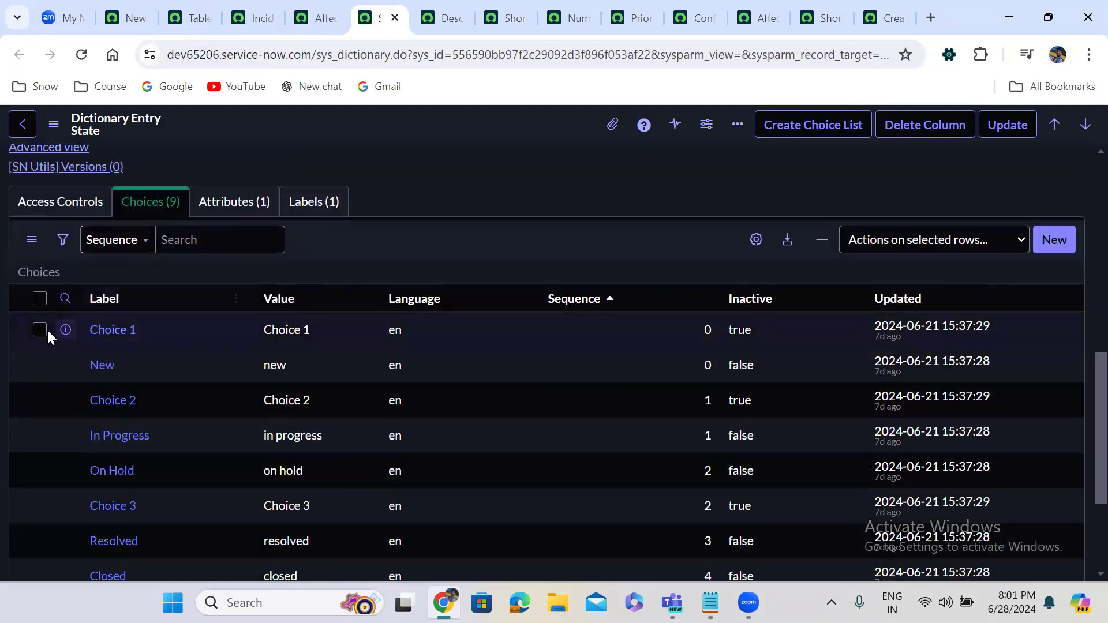
click(39, 330)
click(37, 400)
click(40, 506)
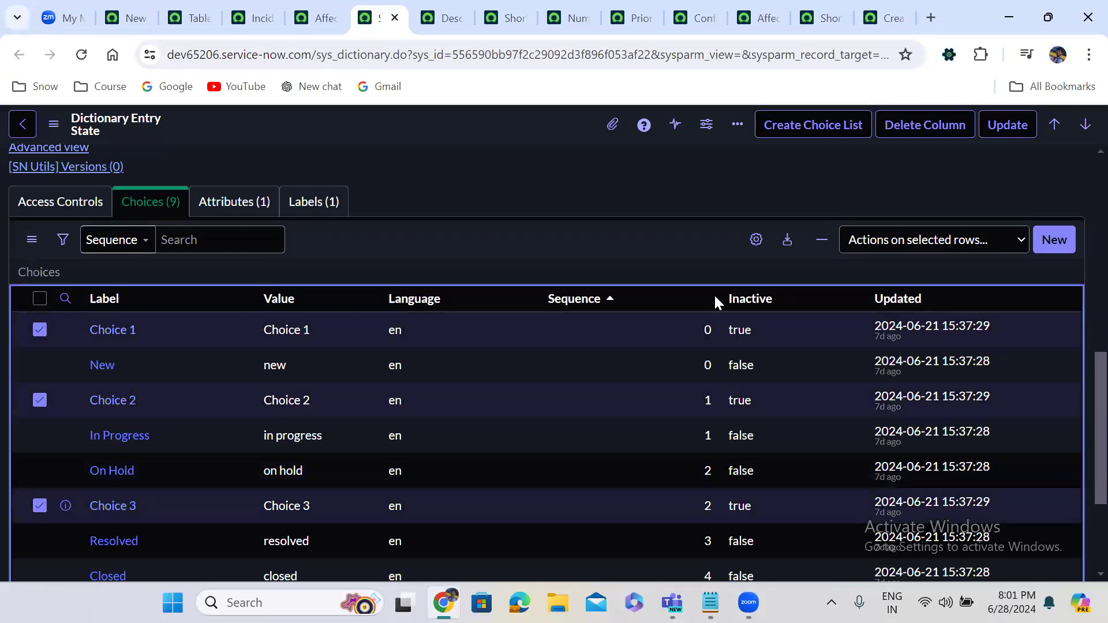
click(923, 240)
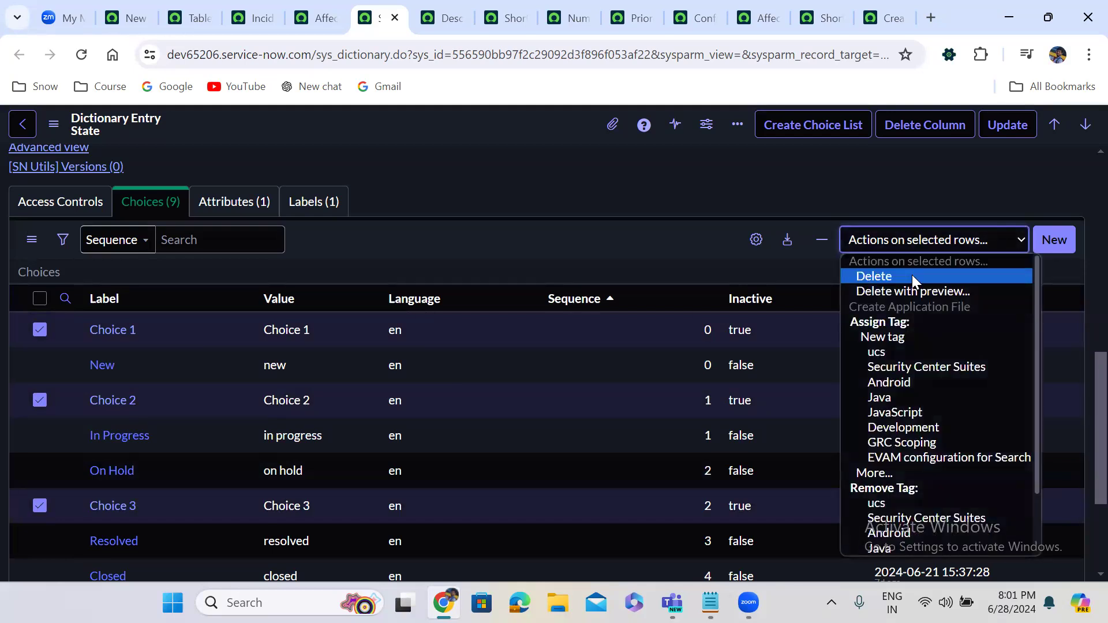
click(912, 276)
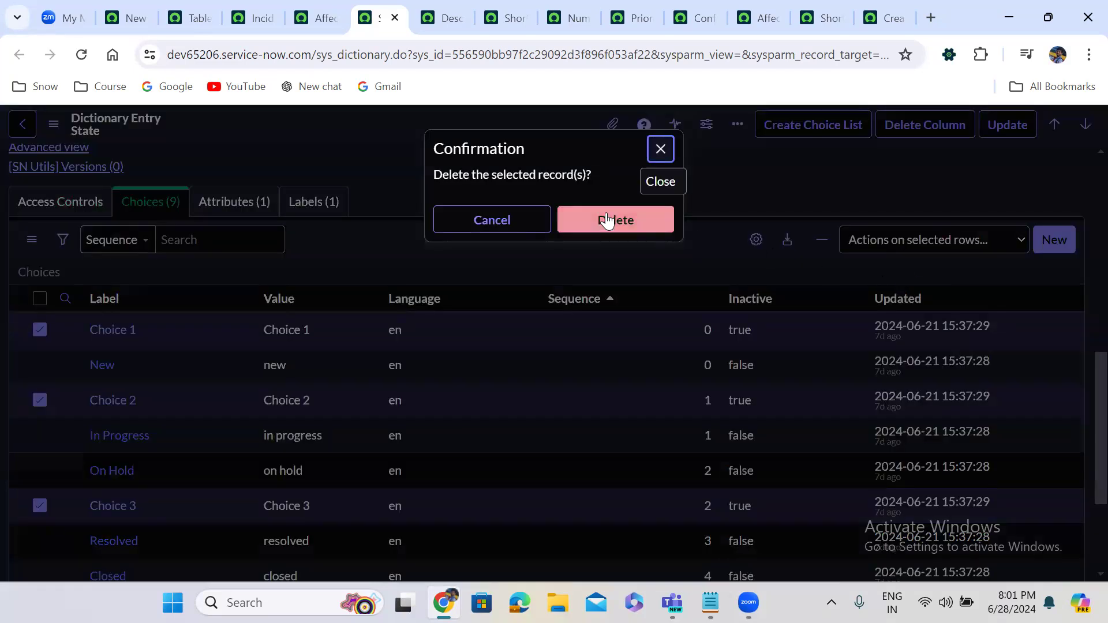
click(606, 219)
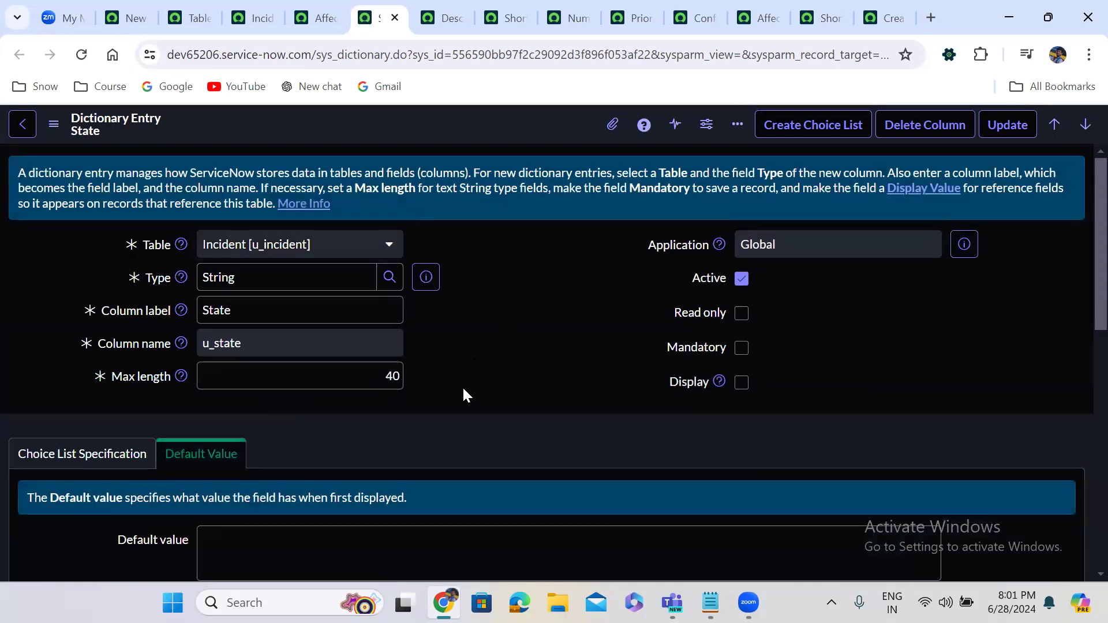
Check the values of the remaining State choices, set the field's default value to new, and save the entry without leaving it
scroll(463, 388, down, 6)
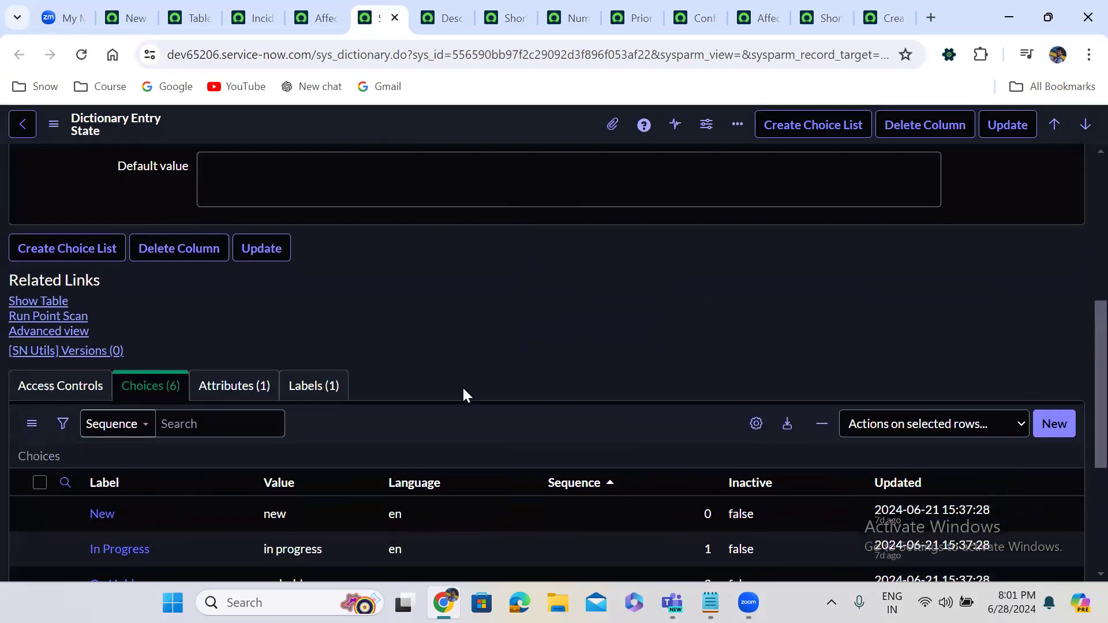
scroll(463, 389, down, 4)
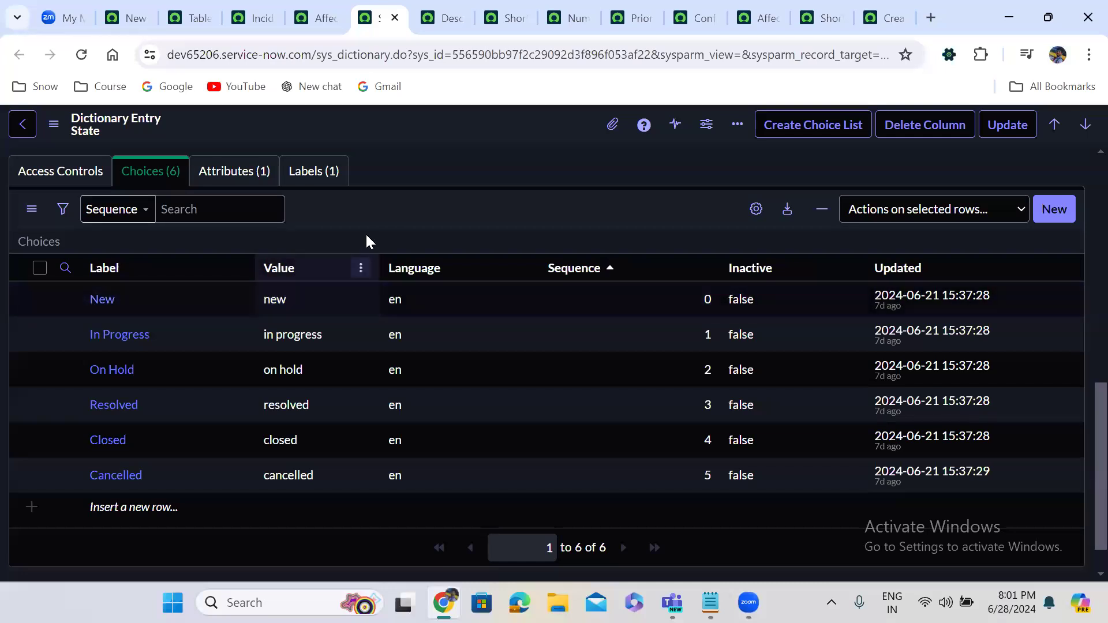
scroll(366, 227, up, 1)
scroll(366, 223, up, 5)
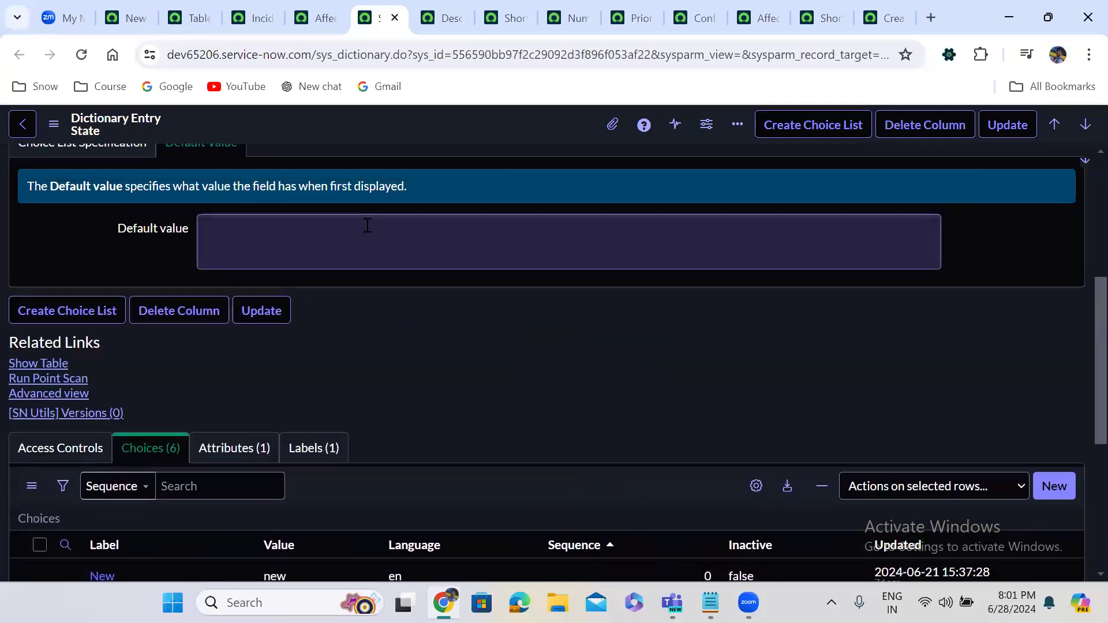
click(278, 296)
text(new)
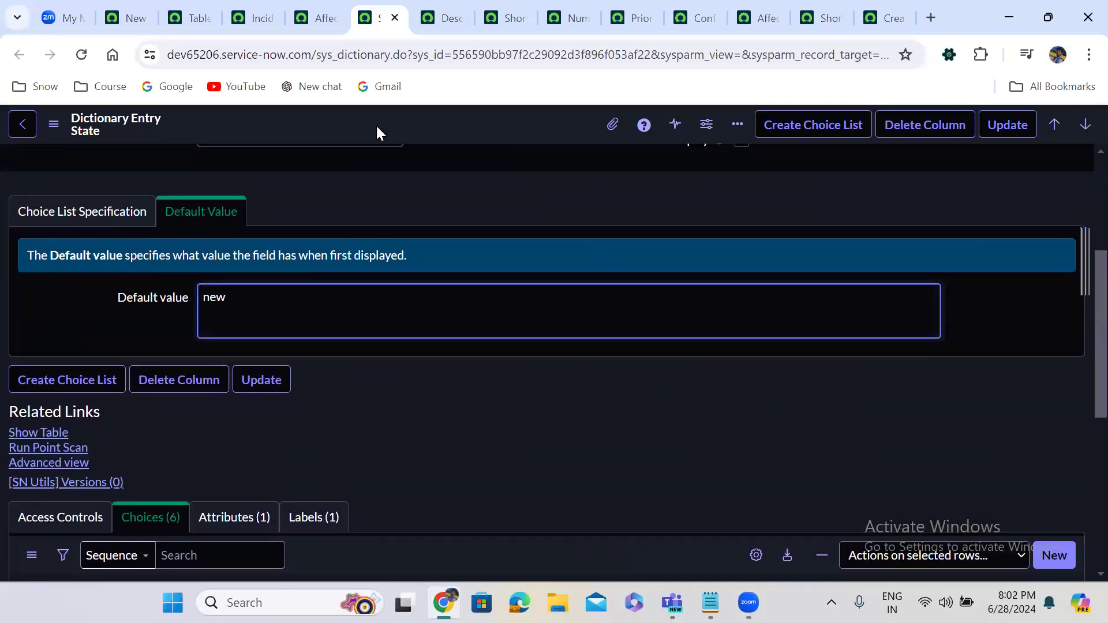
right_click(442, 116)
click(478, 131)
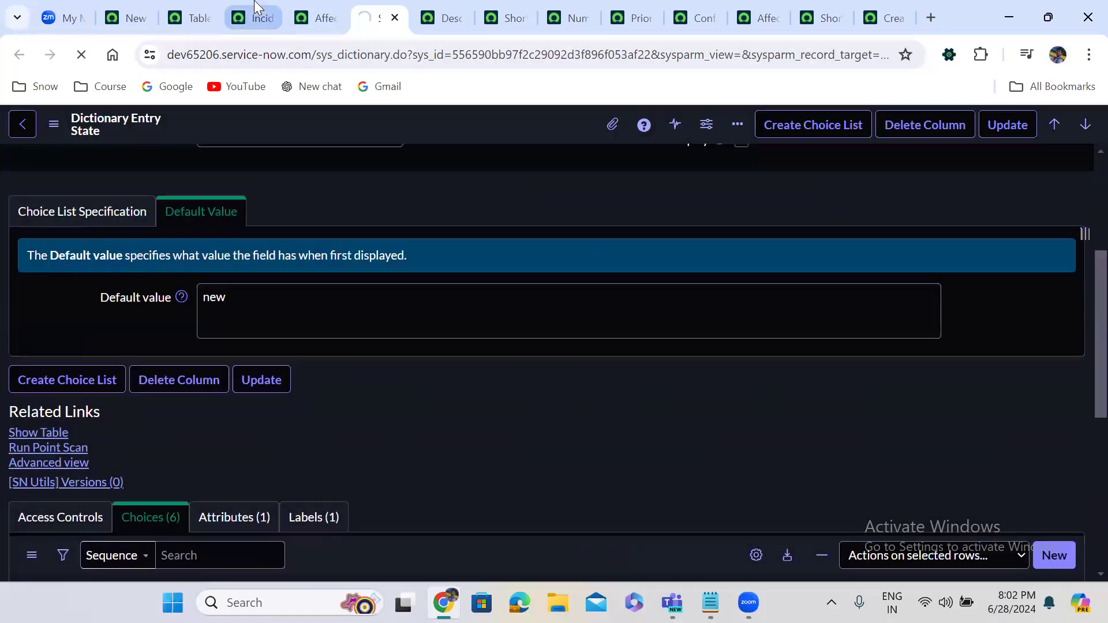
Return to the Incident table record and look through its columns for other fields that could use a default value
click(254, 8)
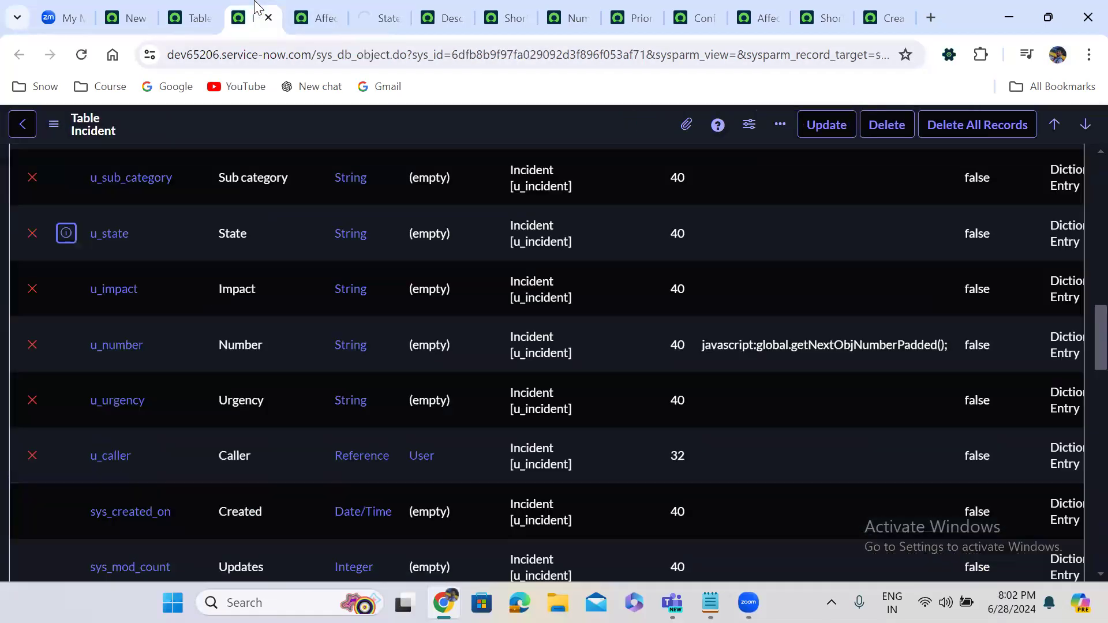
scroll(248, 389, up, 7)
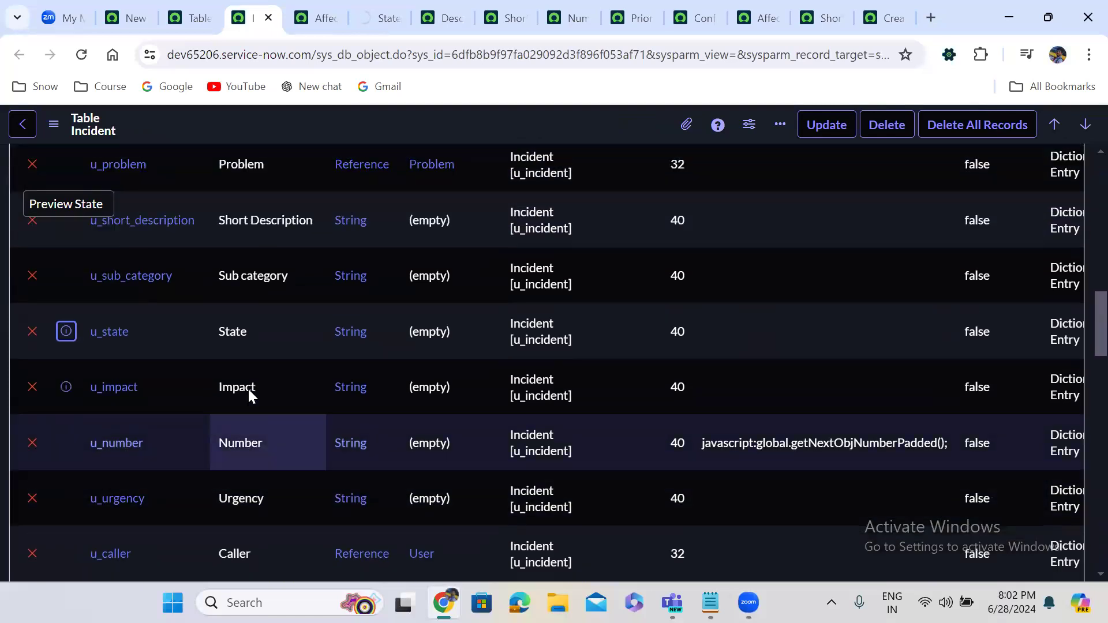
scroll(248, 389, up, 4)
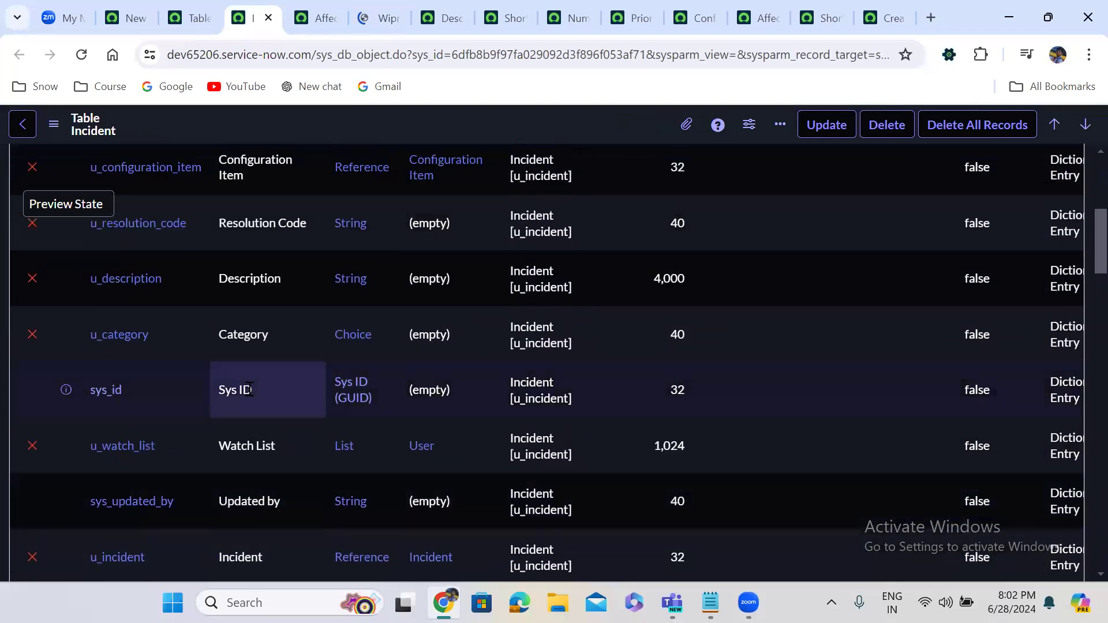
scroll(248, 390, down, 7)
scroll(247, 387, down, 4)
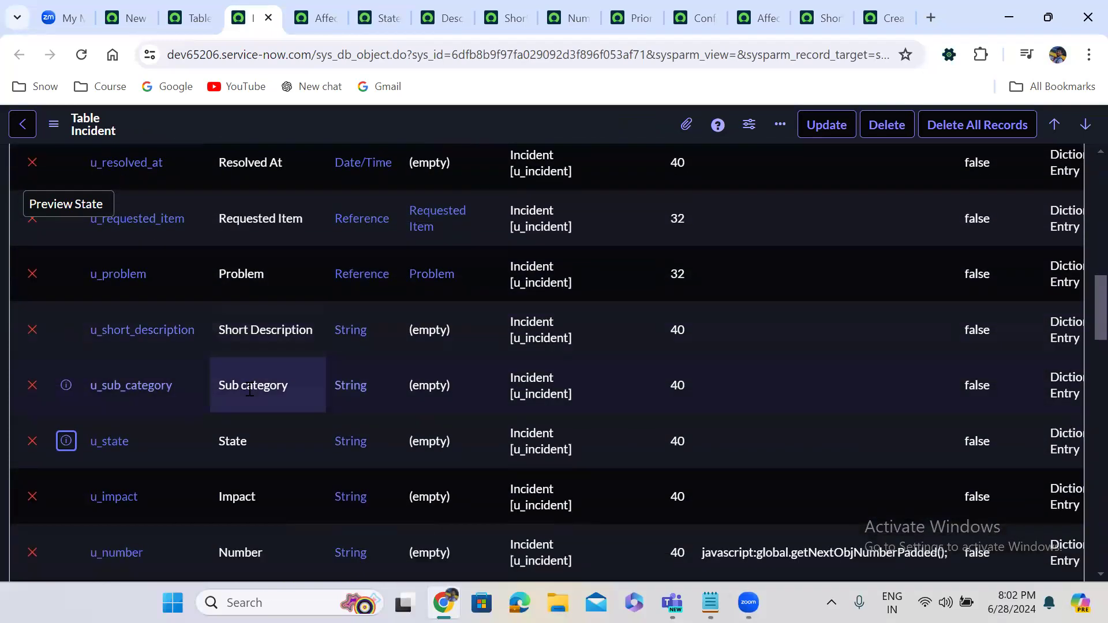
scroll(247, 387, down, 1)
scroll(249, 390, down, 2)
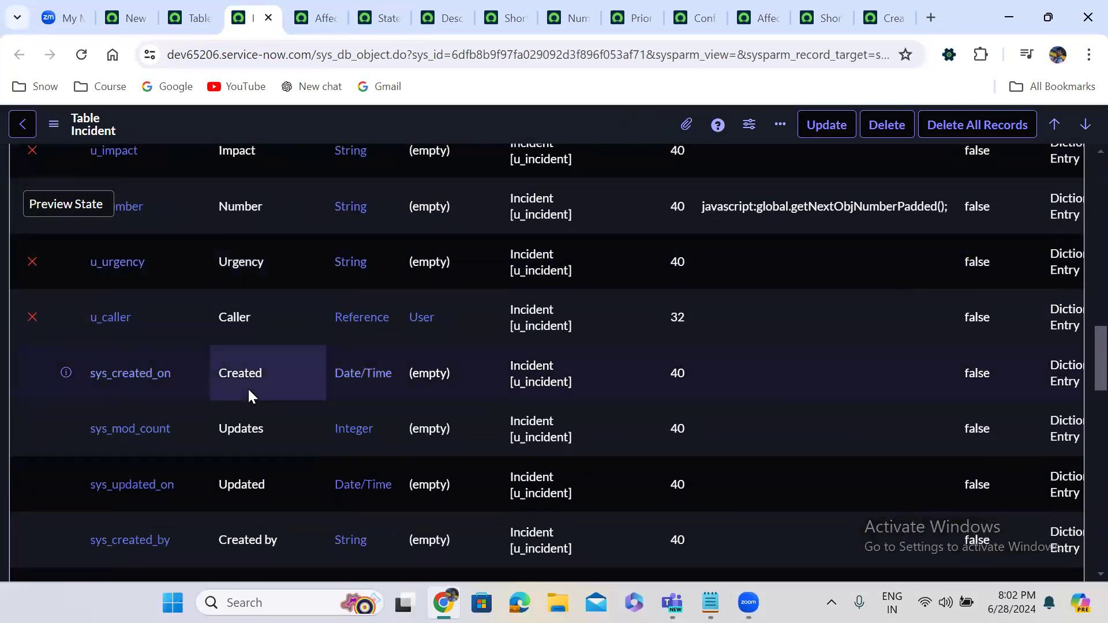
scroll(248, 390, down, 1)
scroll(248, 392, down, 3)
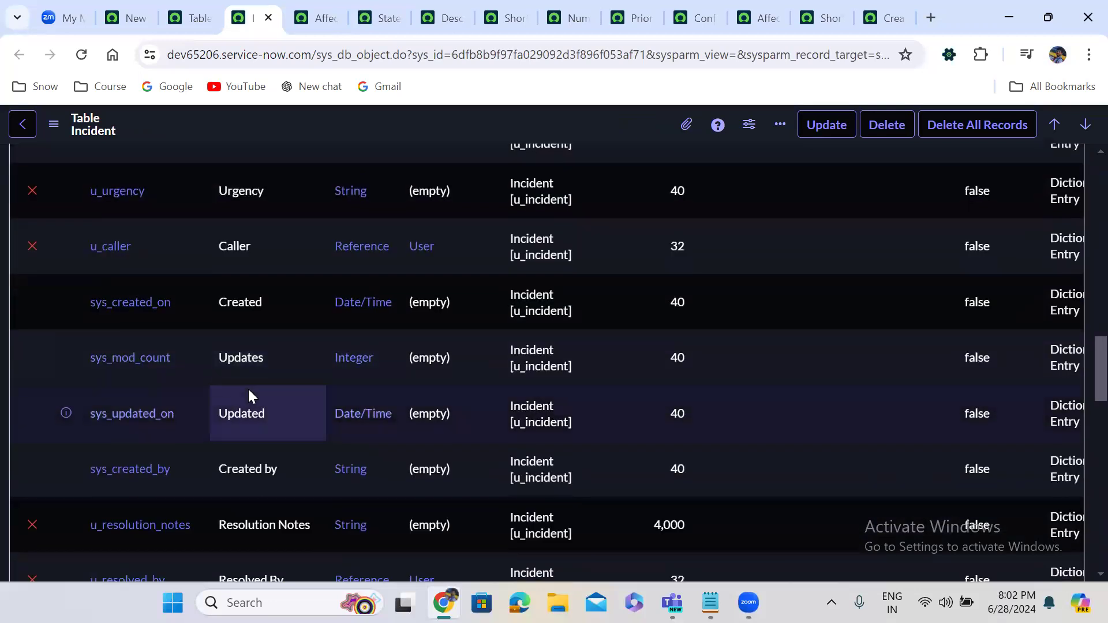
scroll(249, 392, down, 1)
scroll(249, 389, down, 3)
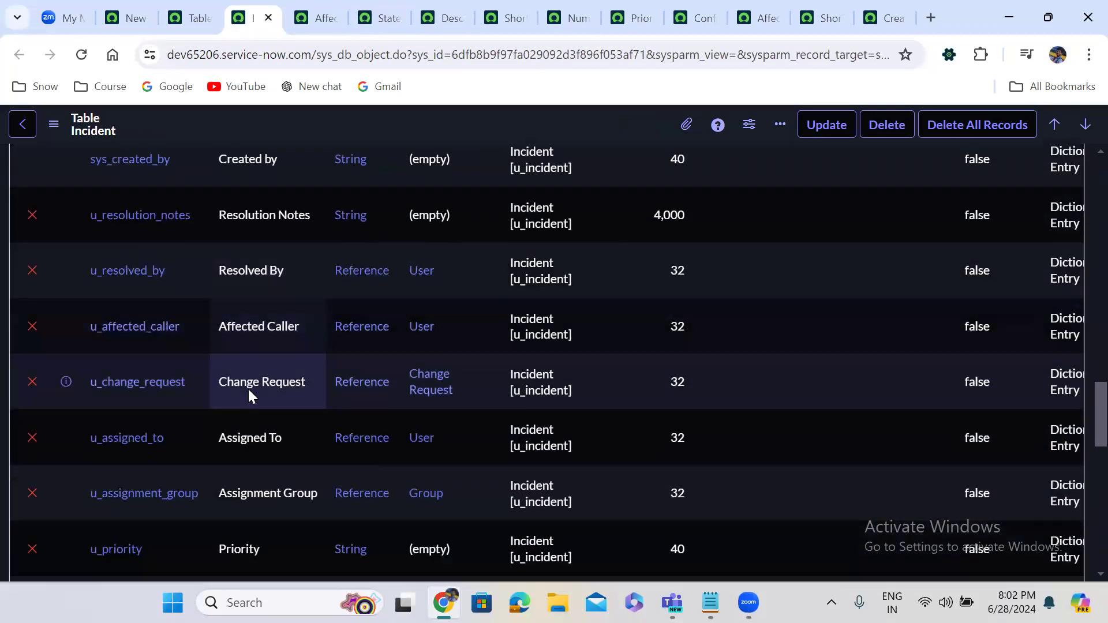
scroll(249, 389, down, 3)
scroll(249, 389, up, 8)
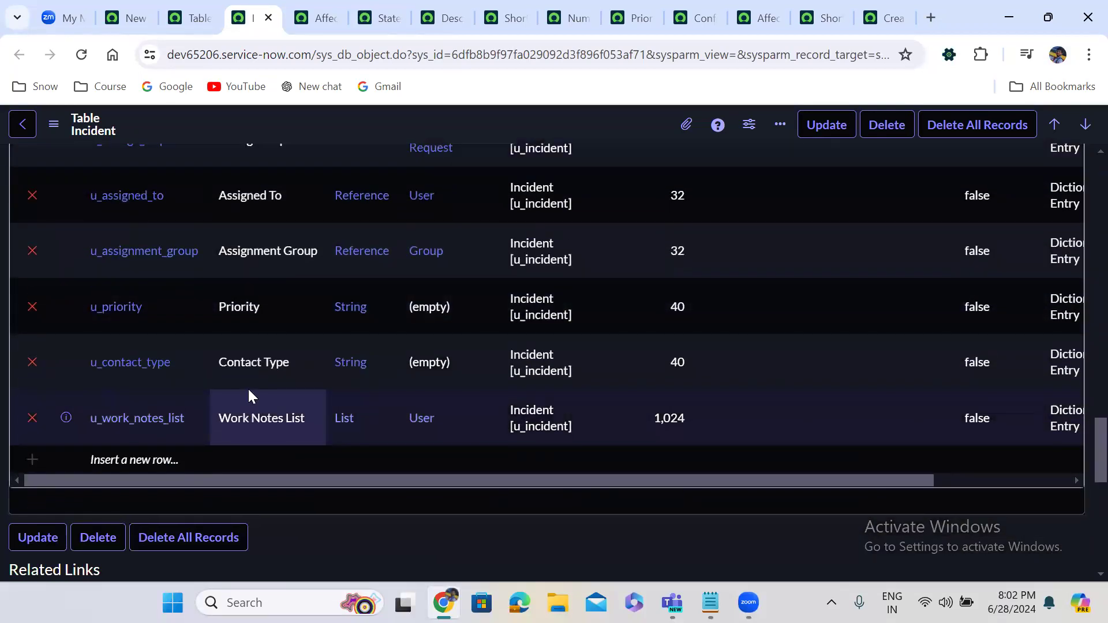
scroll(249, 394, up, 5)
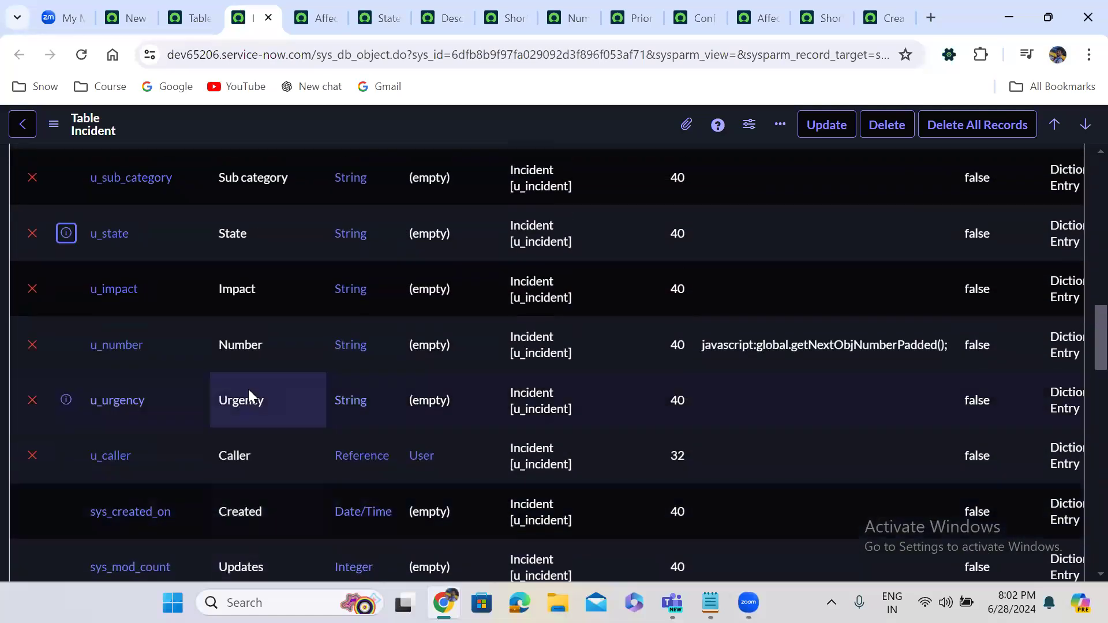
scroll(248, 389, up, 5)
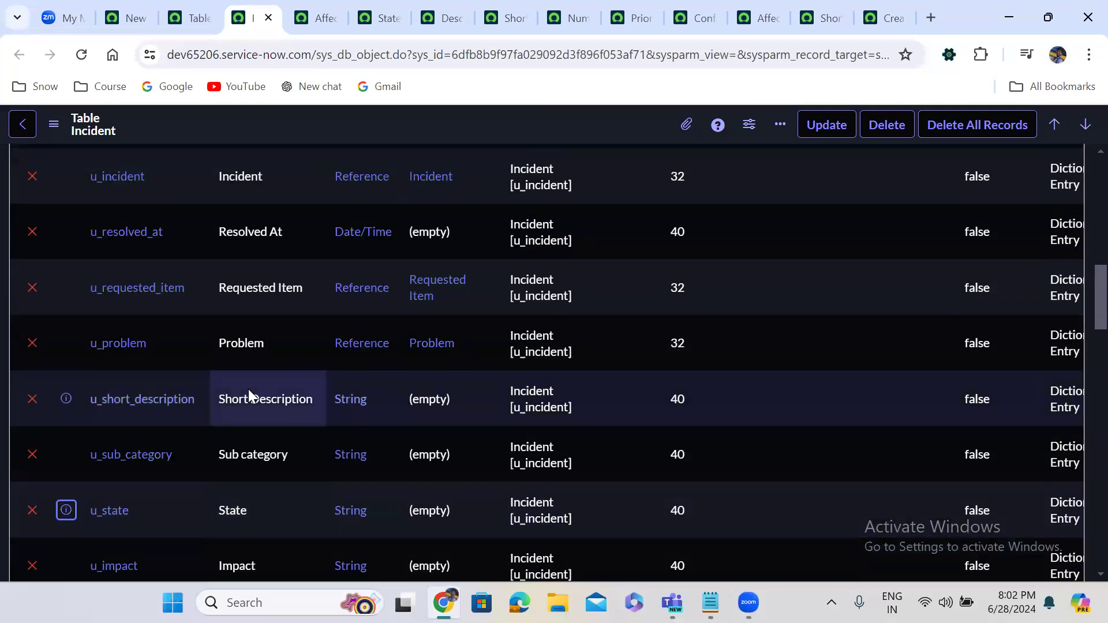
scroll(248, 389, up, 9)
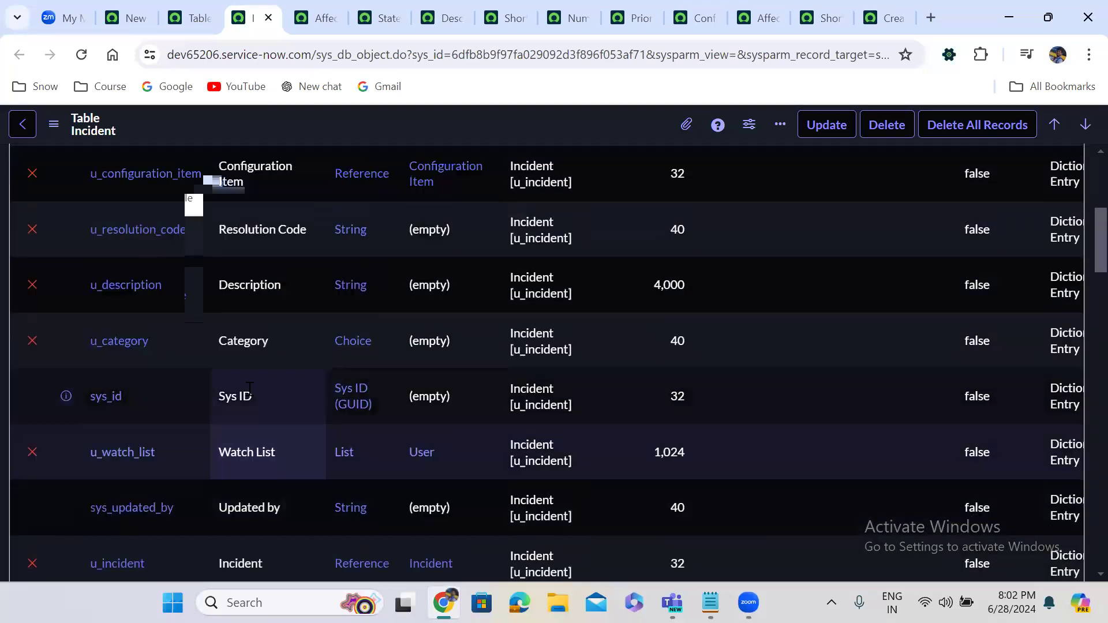
Open the u_impact and u_urgency dictionary entries from the Incident table's columns in separate browser tabs
scroll(249, 387, down, 8)
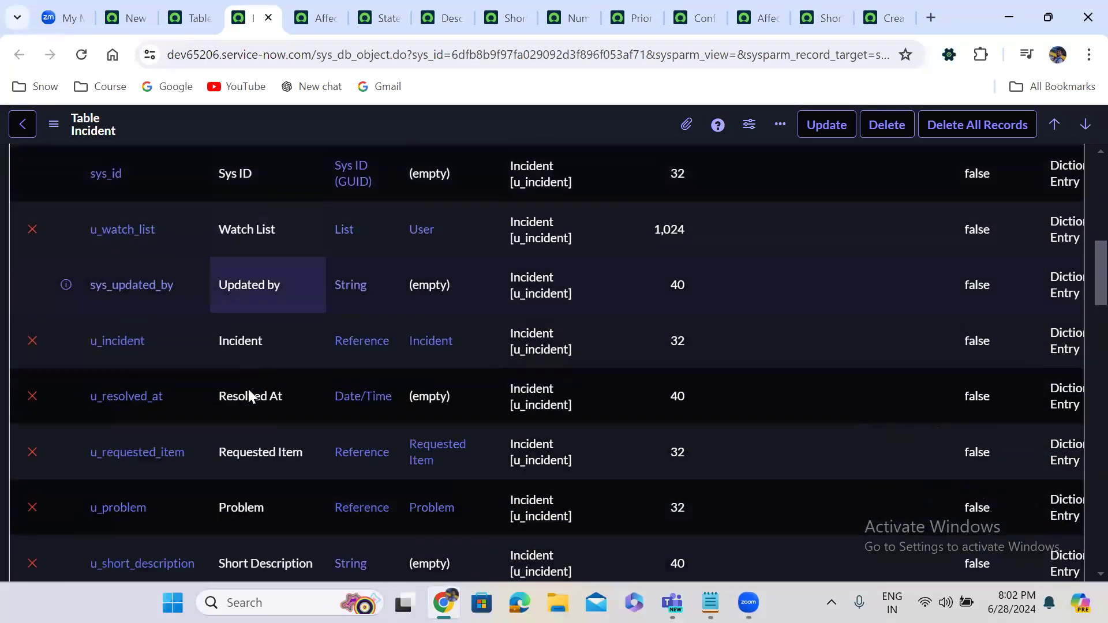
scroll(249, 388, down, 3)
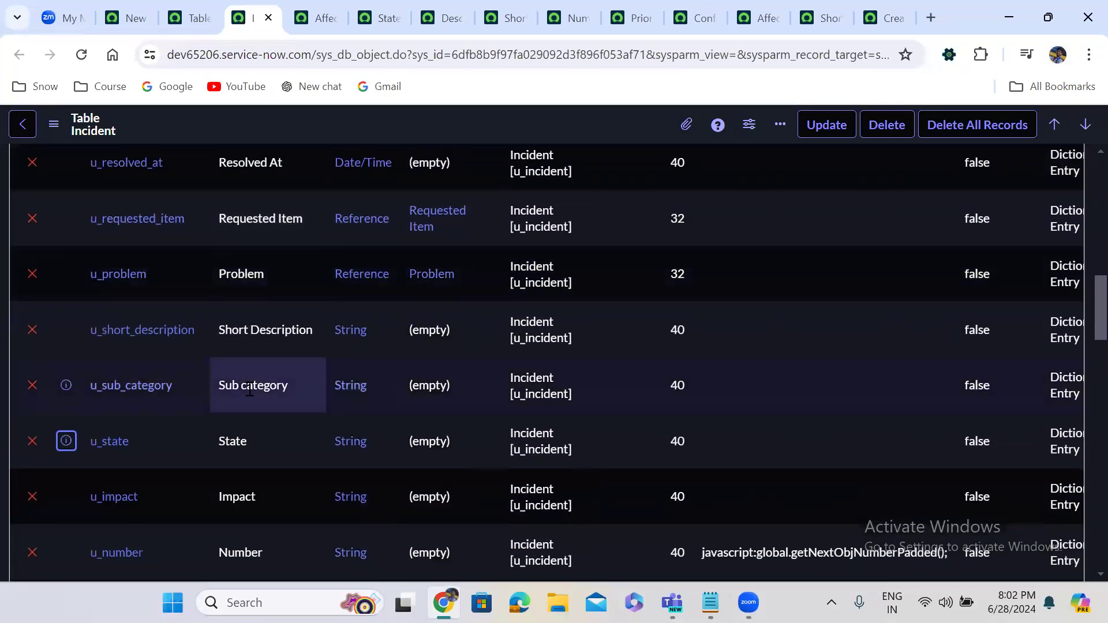
scroll(249, 388, down, 3)
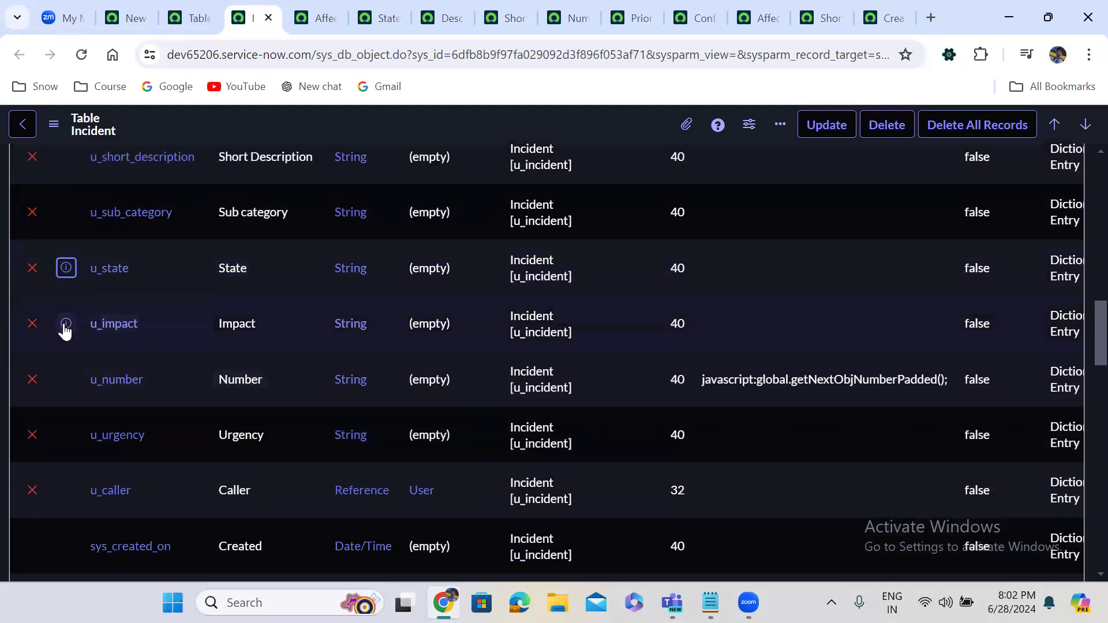
right_click(66, 323)
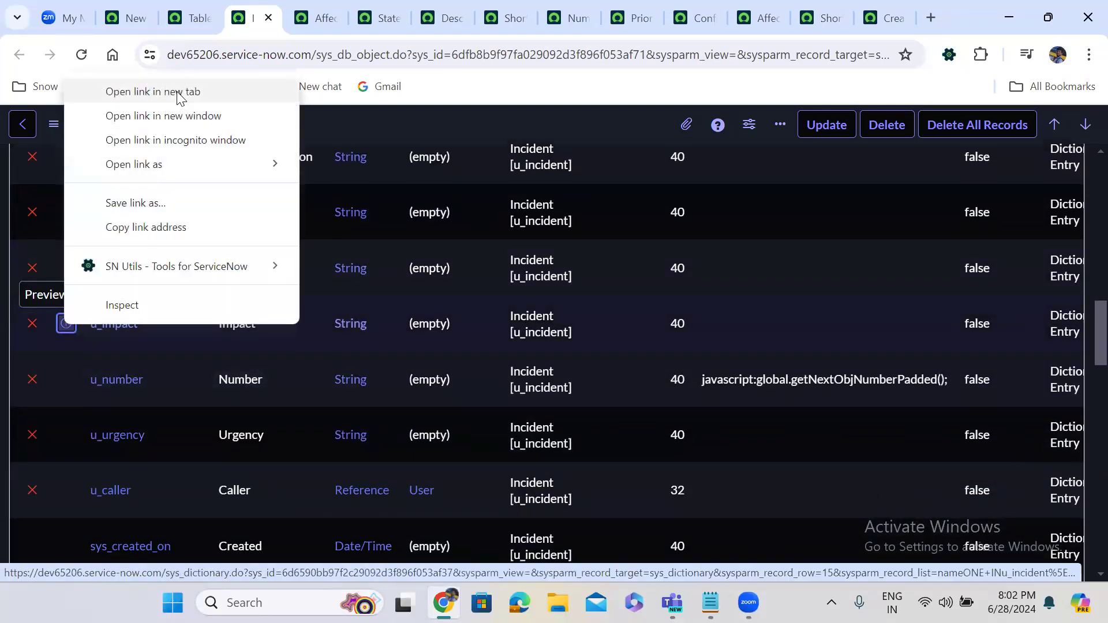
click(179, 93)
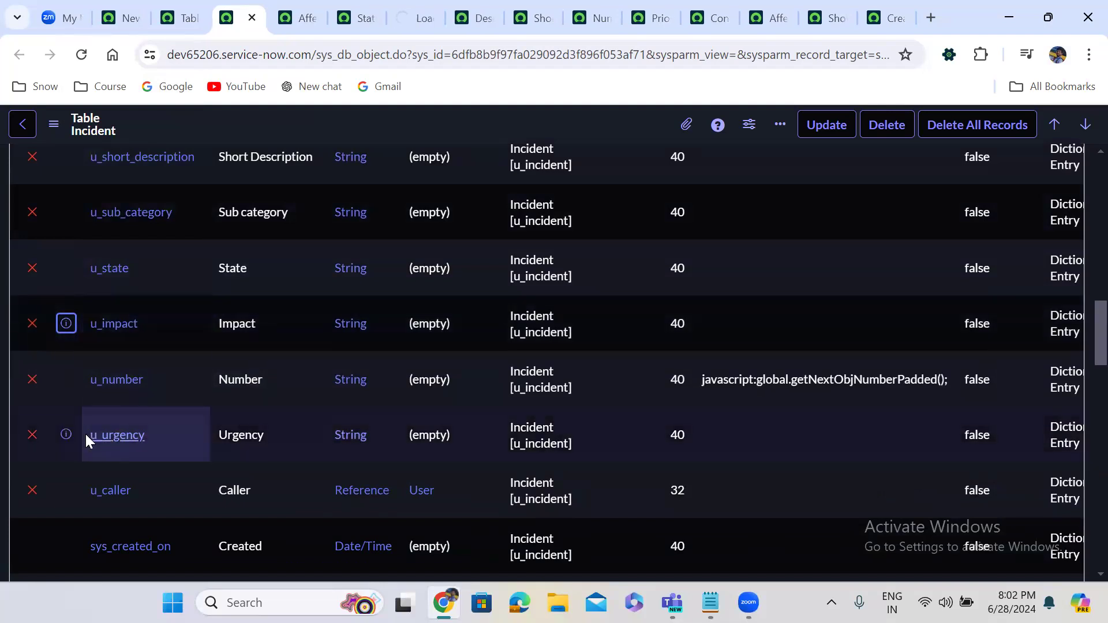
right_click(66, 437)
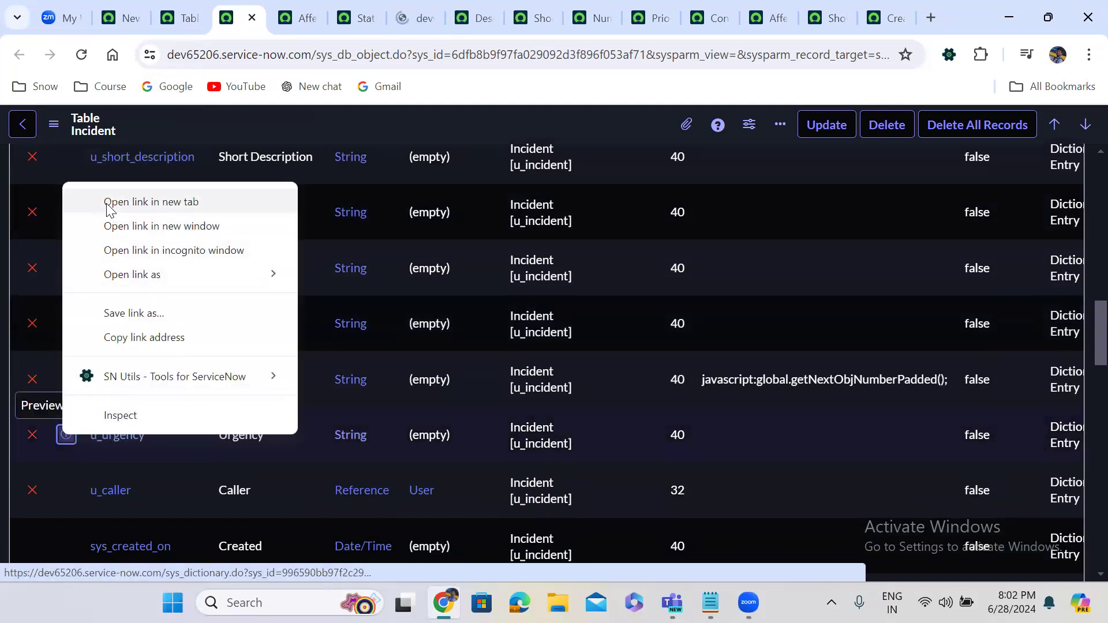
click(111, 202)
Open the u_priority dictionary entry in a separate browser tab as well, and switch to the Impact dictionary entry
scroll(212, 431, down, 4)
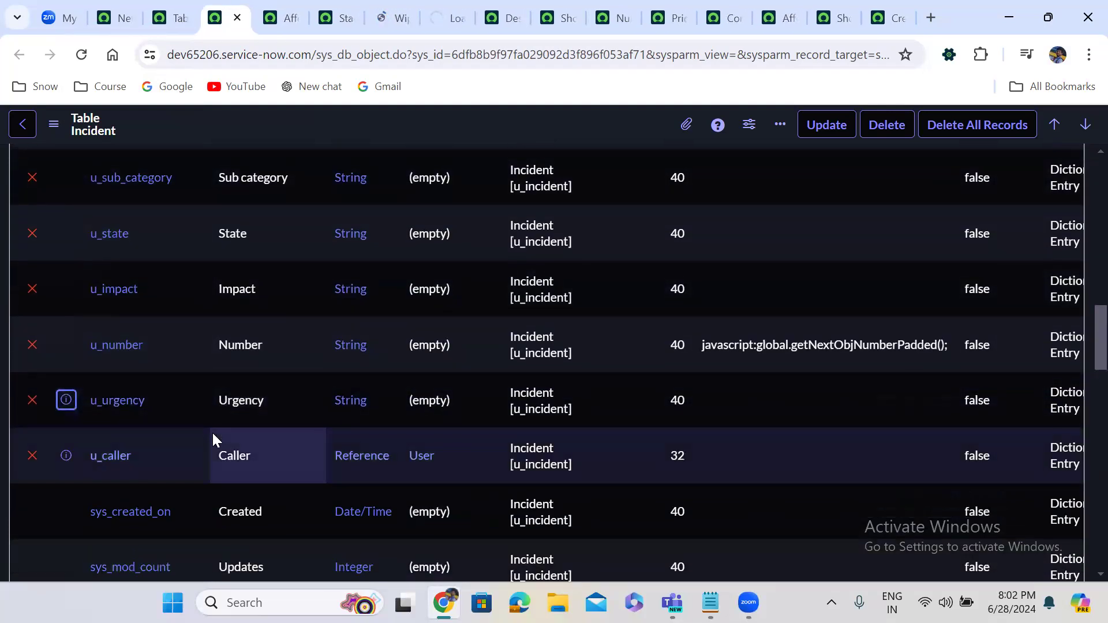
scroll(212, 431, down, 5)
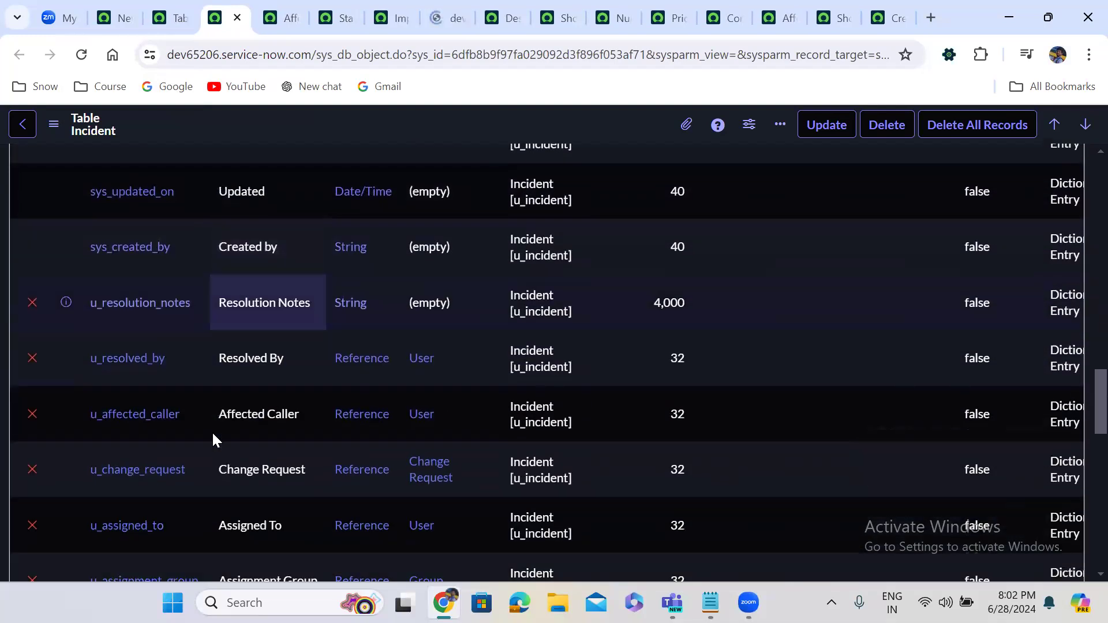
scroll(212, 431, down, 5)
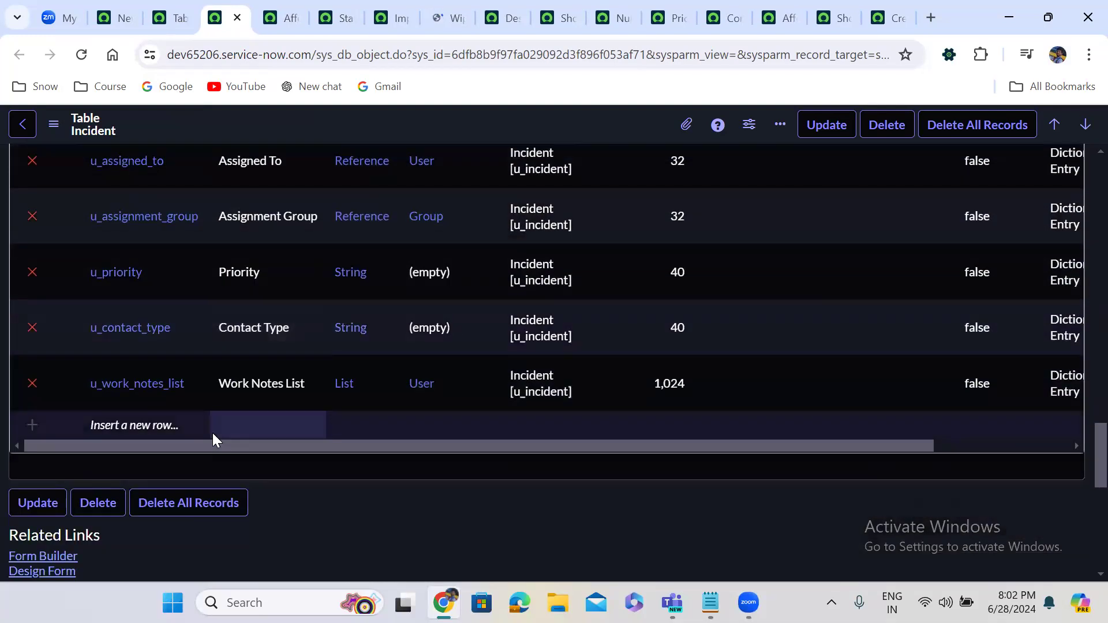
right_click(65, 279)
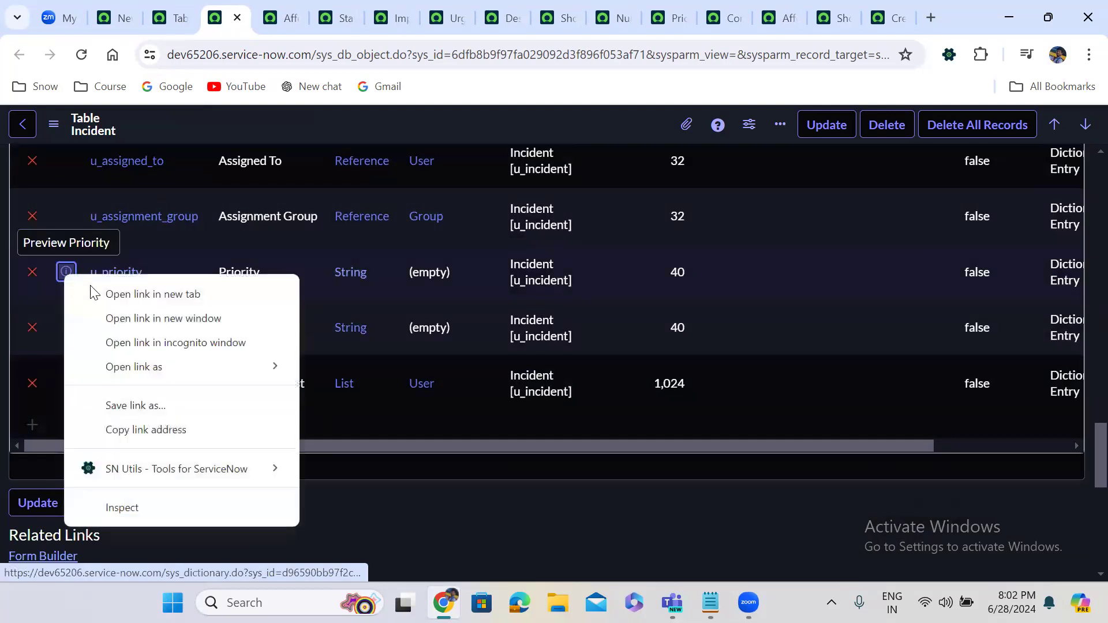
click(106, 292)
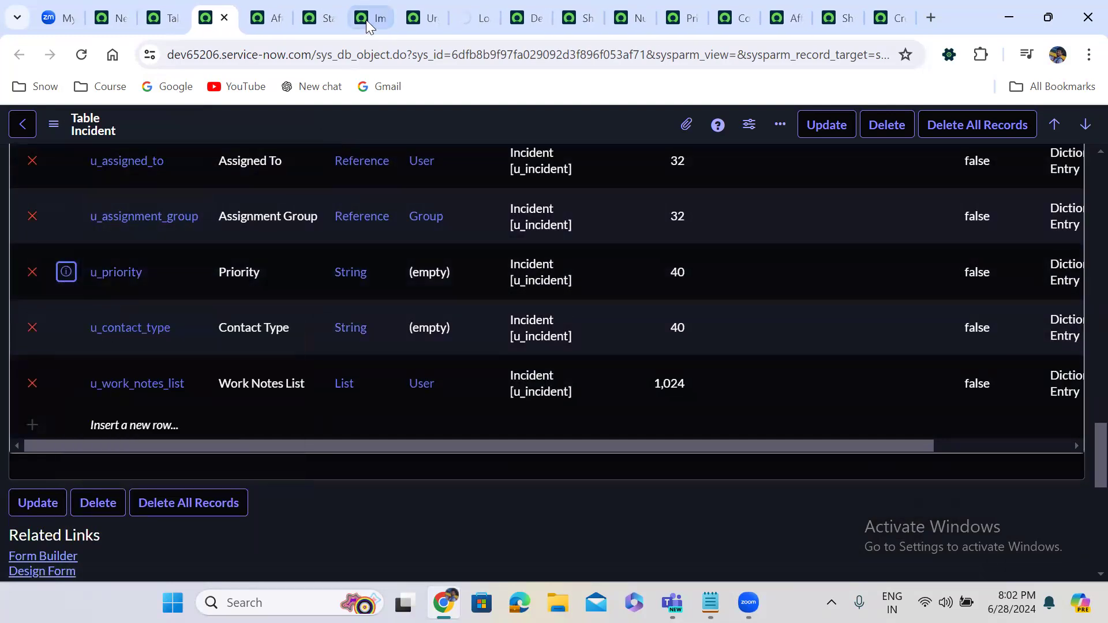
click(367, 18)
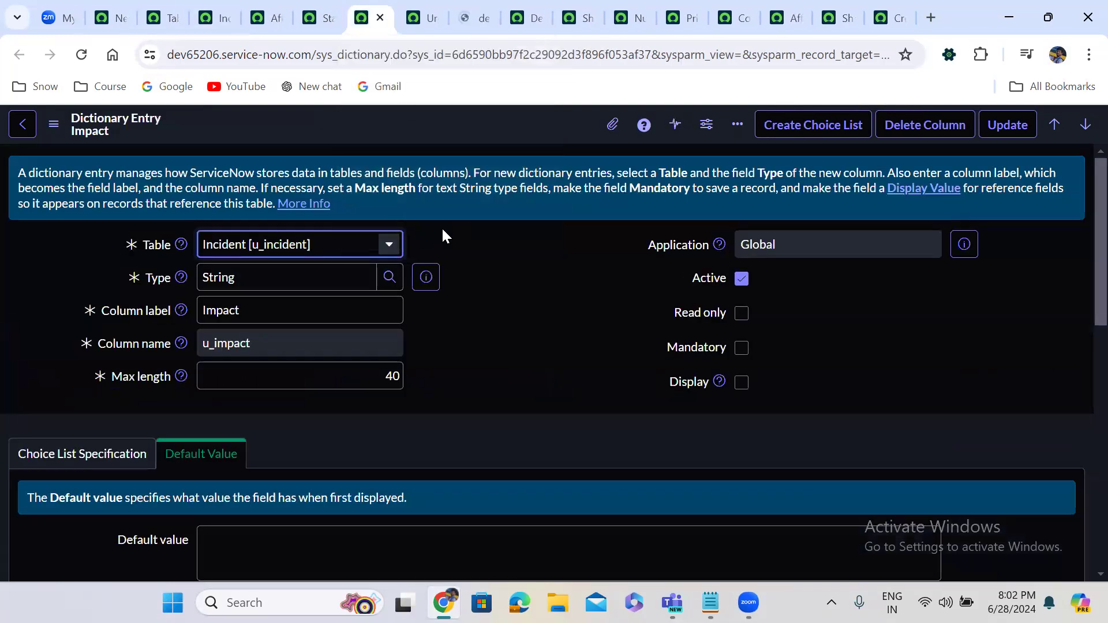
Delete the inactive choices Choice 1, Choice 2 and Choice 3 from the Impact dictionary entry
click(467, 315)
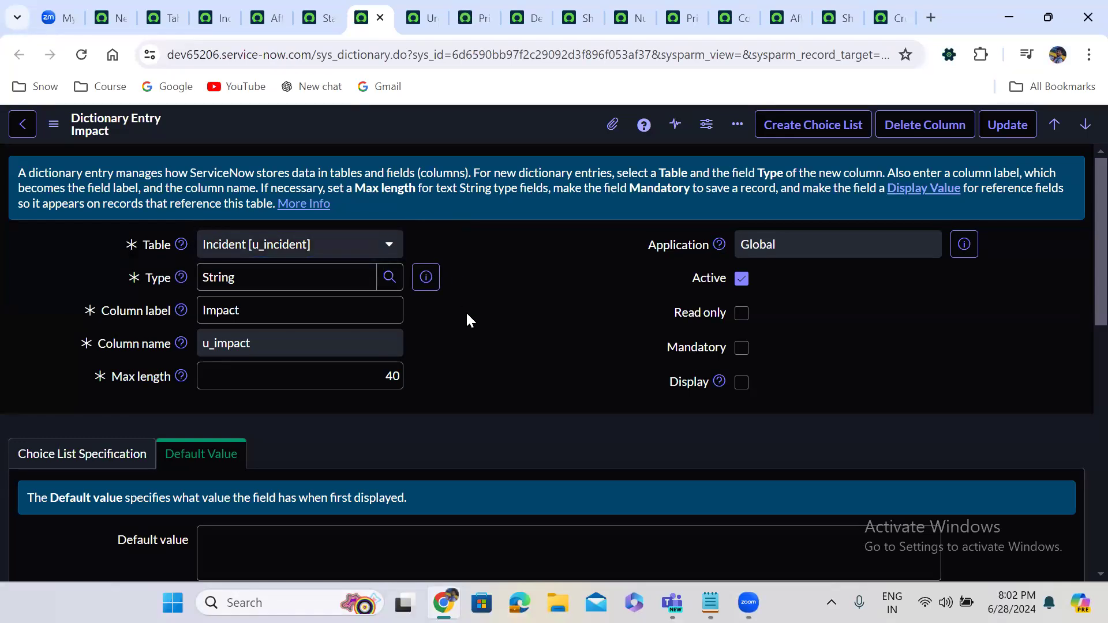
scroll(467, 315, down, 9)
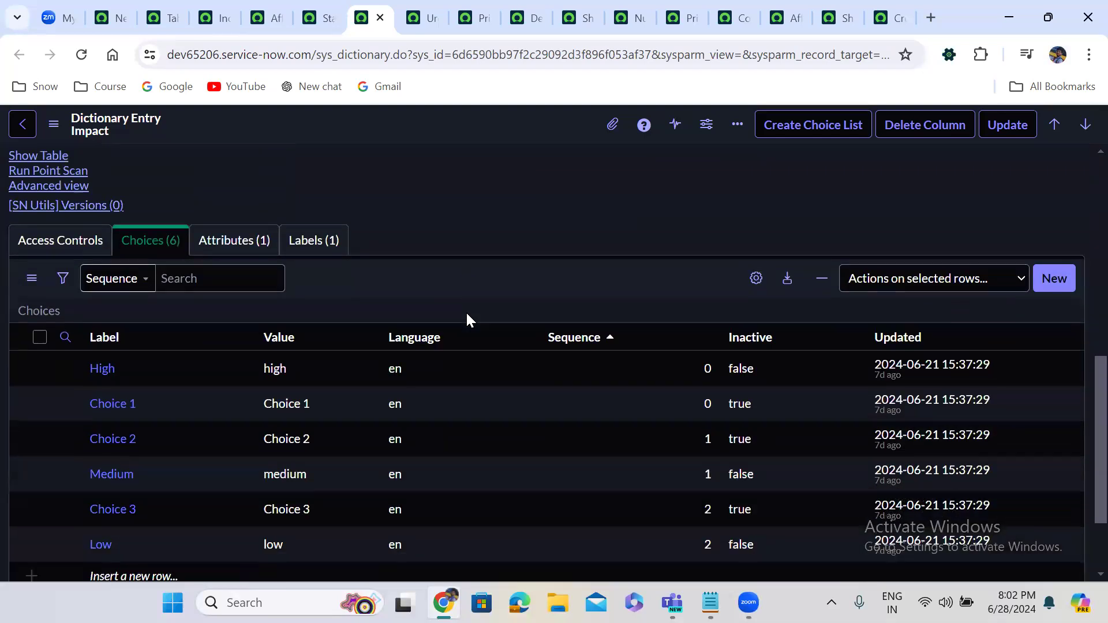
scroll(466, 311, down, 2)
click(40, 299)
click(40, 334)
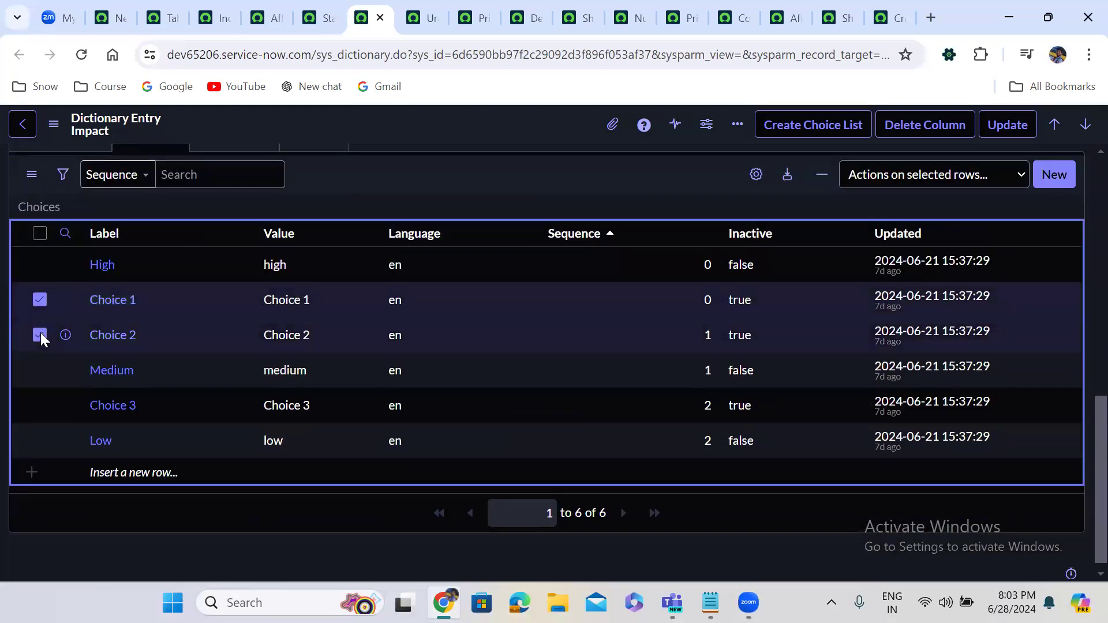
click(40, 405)
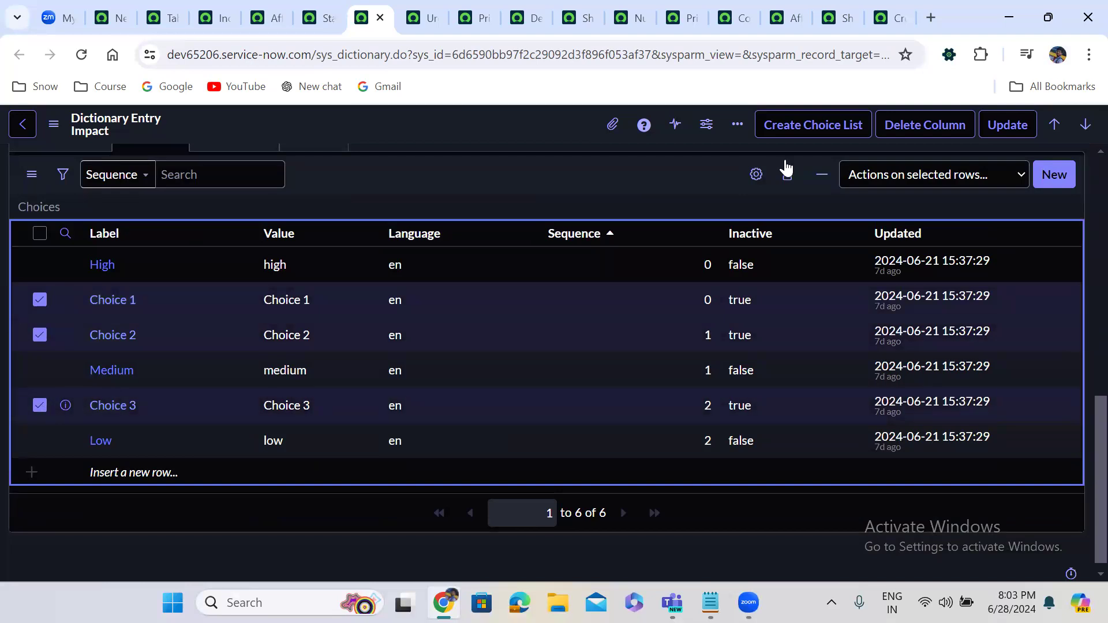
click(911, 174)
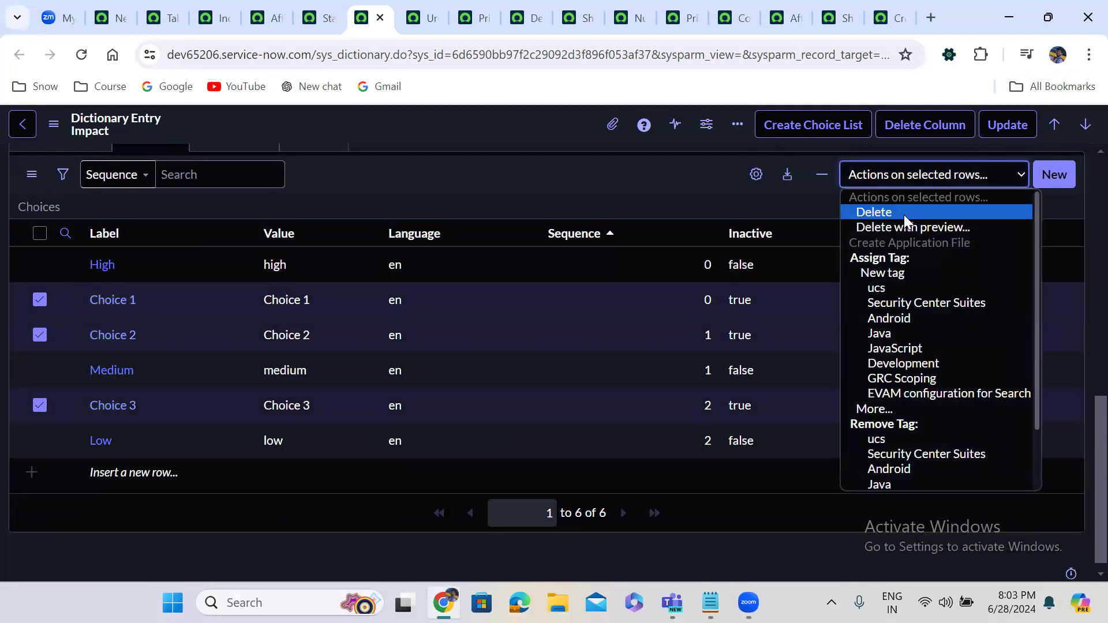
click(903, 214)
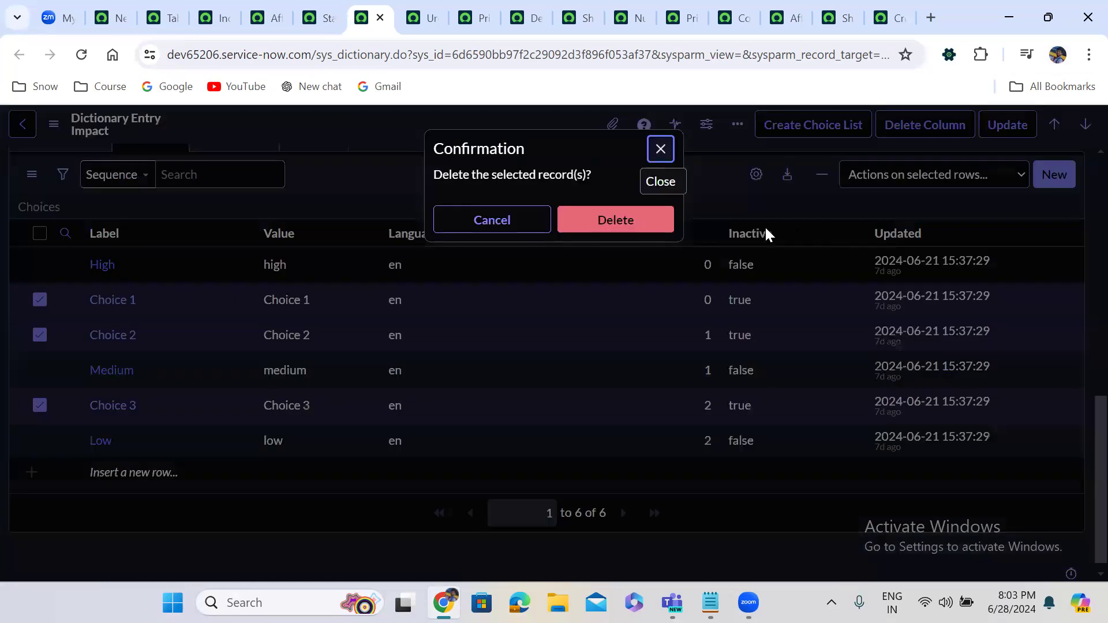
click(642, 225)
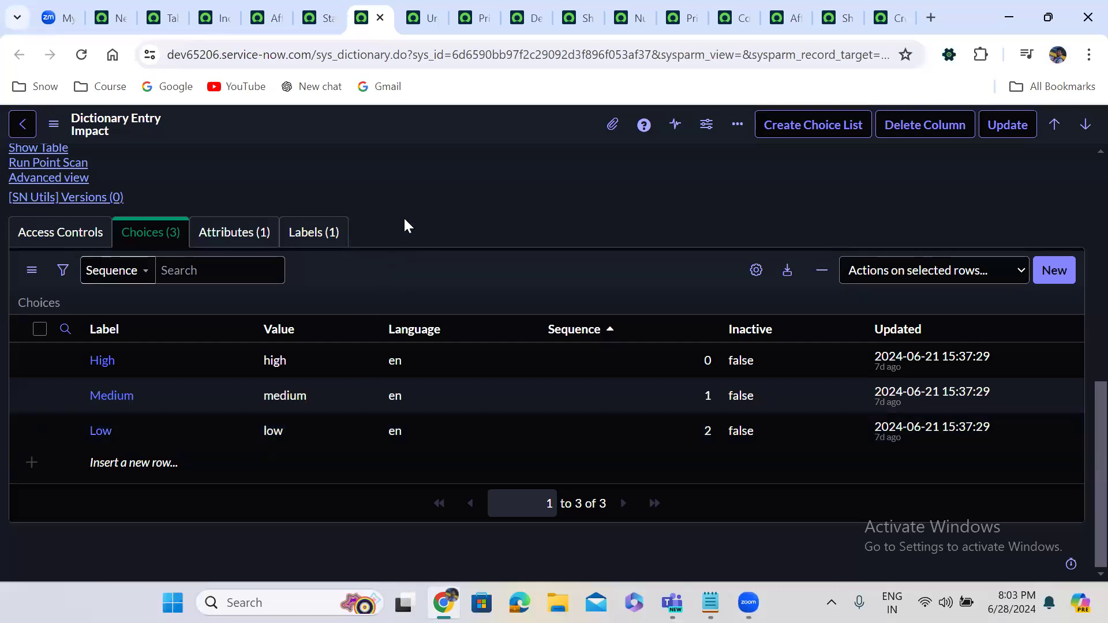
Set the Impact field's default value to low and save the dictionary entry
scroll(404, 225, up, 5)
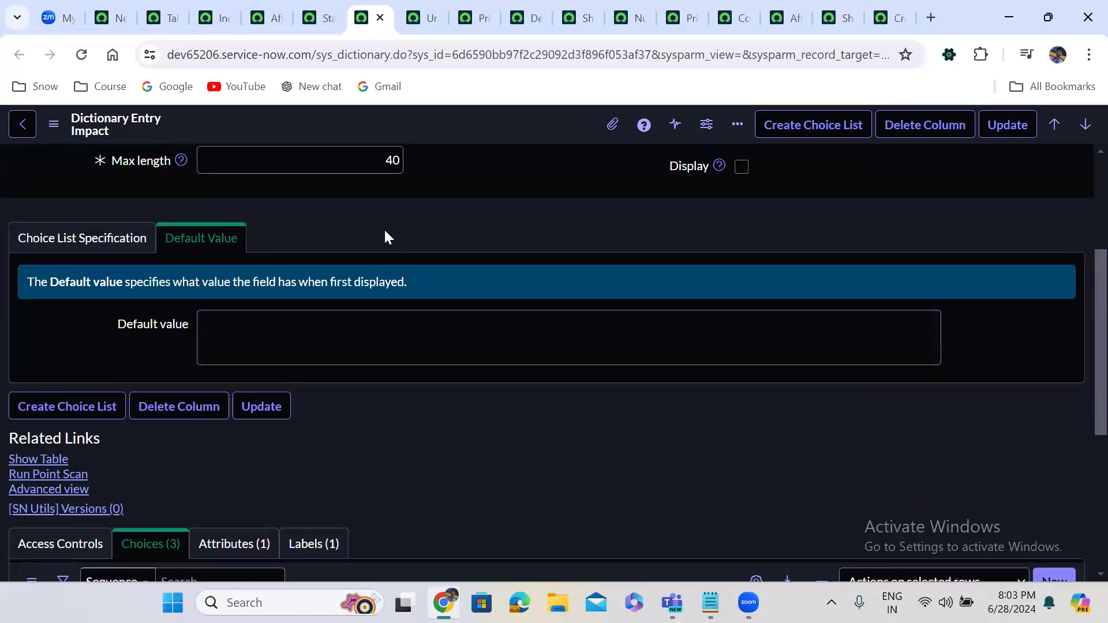
click(274, 326)
text(low)
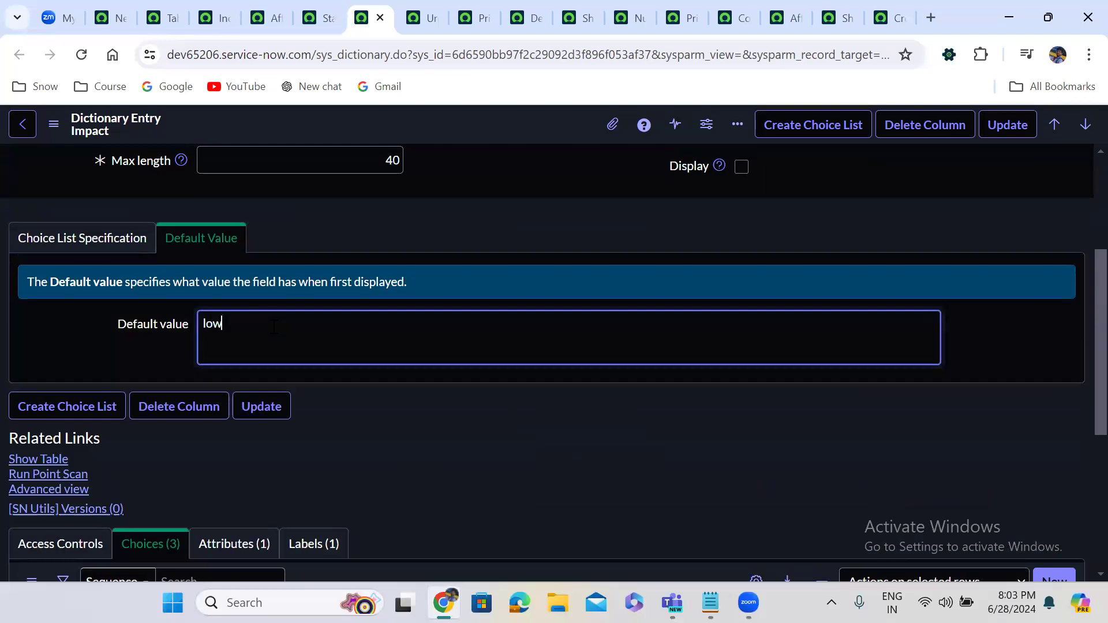
right_click(451, 112)
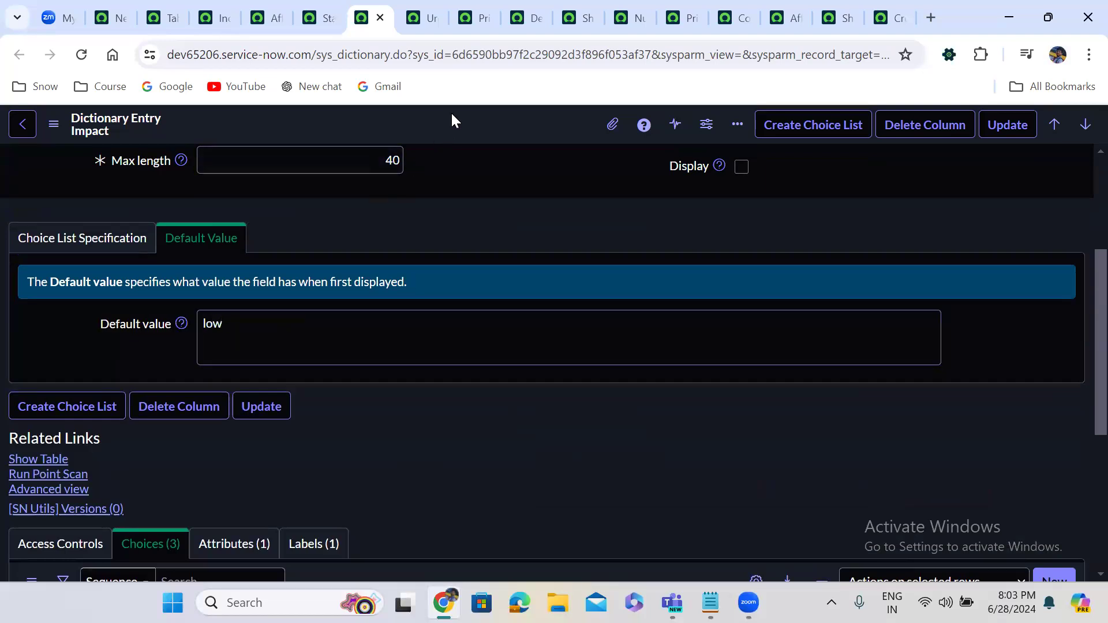
click(487, 123)
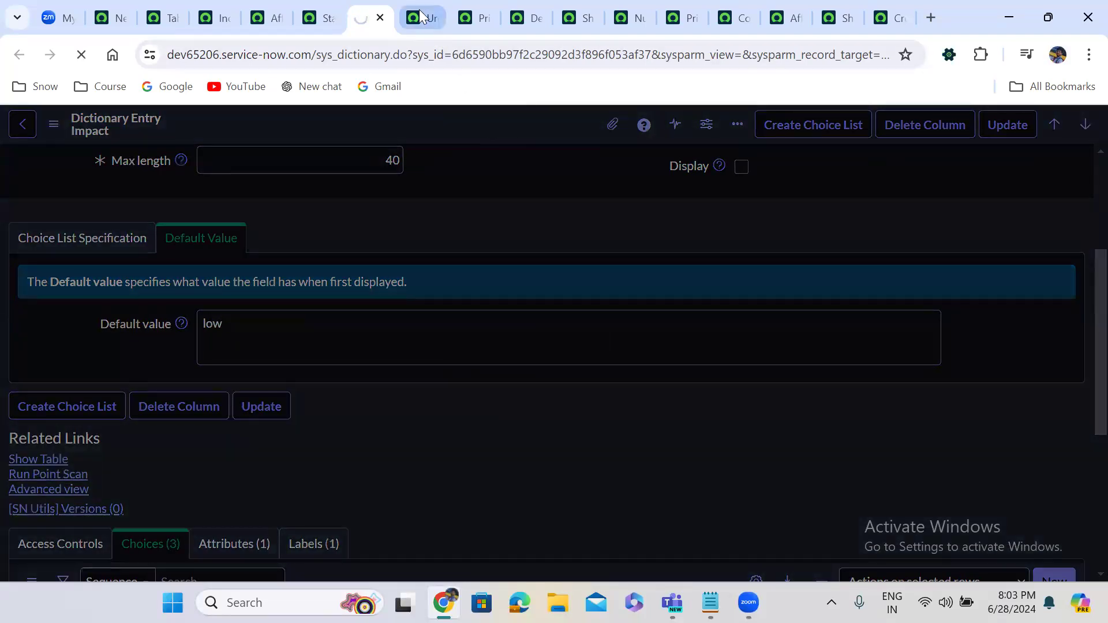
Delete the inactive choices Choice 1, Choice 2 and Choice 3 from the Urgency dictionary entry
click(419, 10)
scroll(440, 282, down, 10)
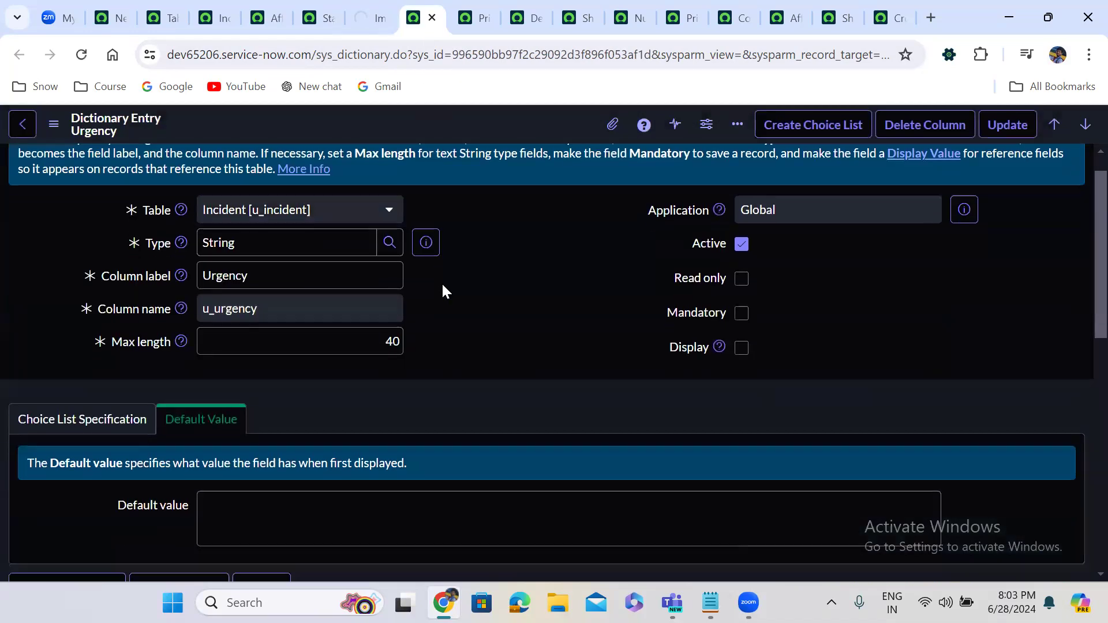
scroll(443, 285, down, 3)
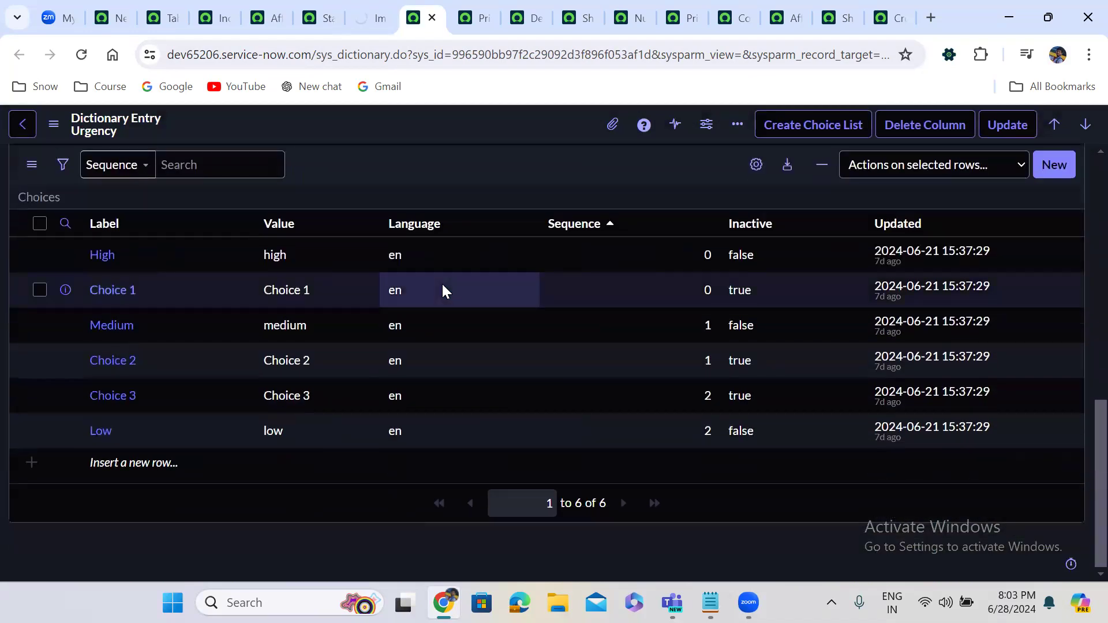
click(40, 289)
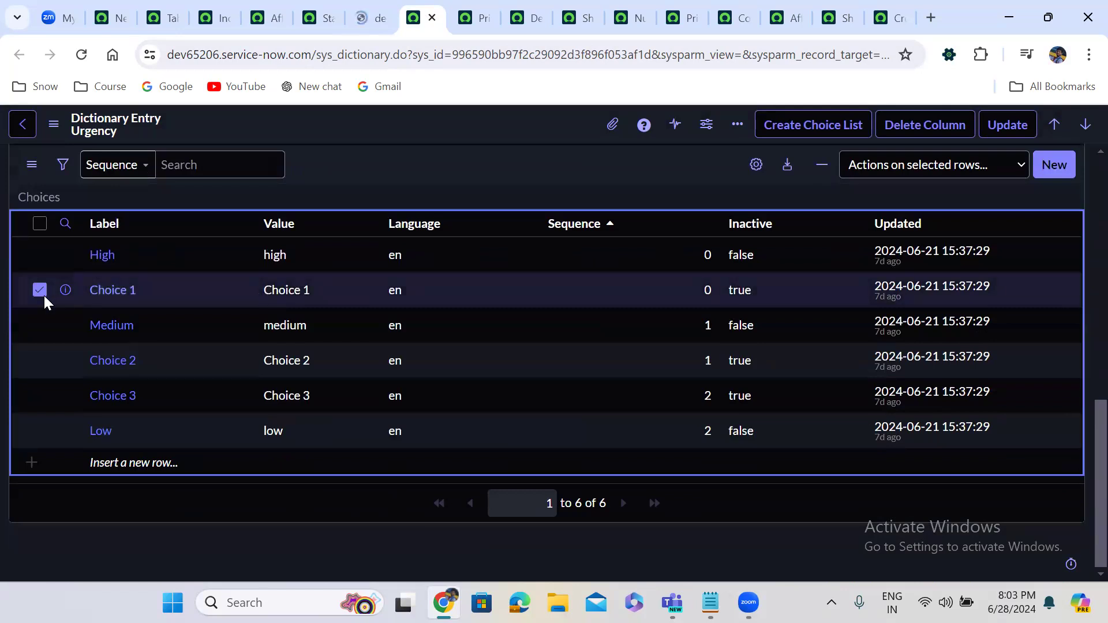
click(41, 359)
click(40, 395)
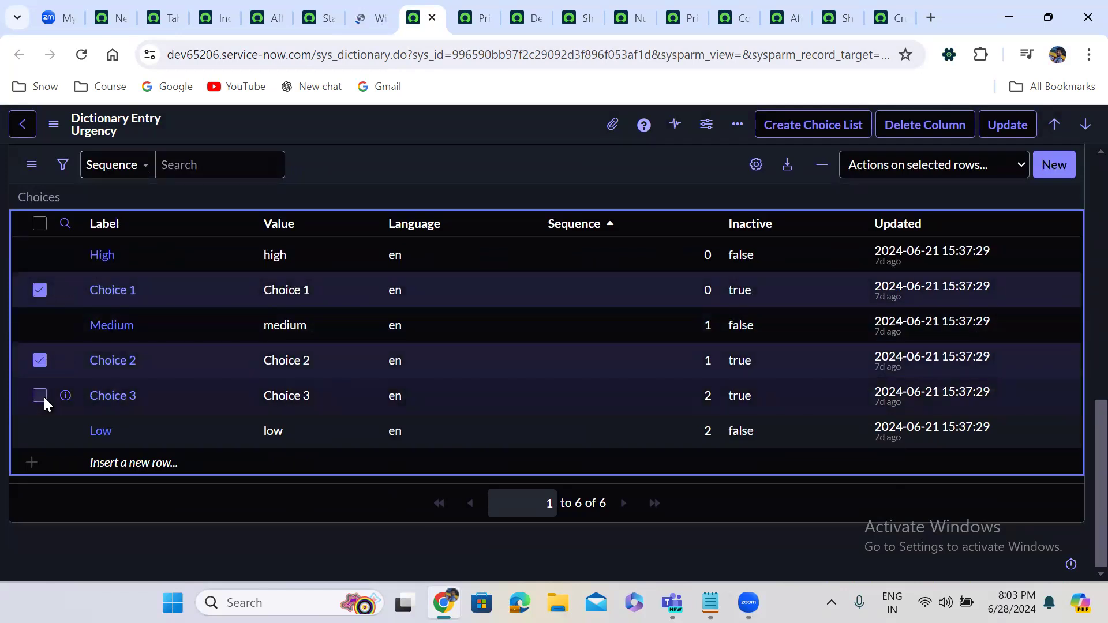
click(888, 165)
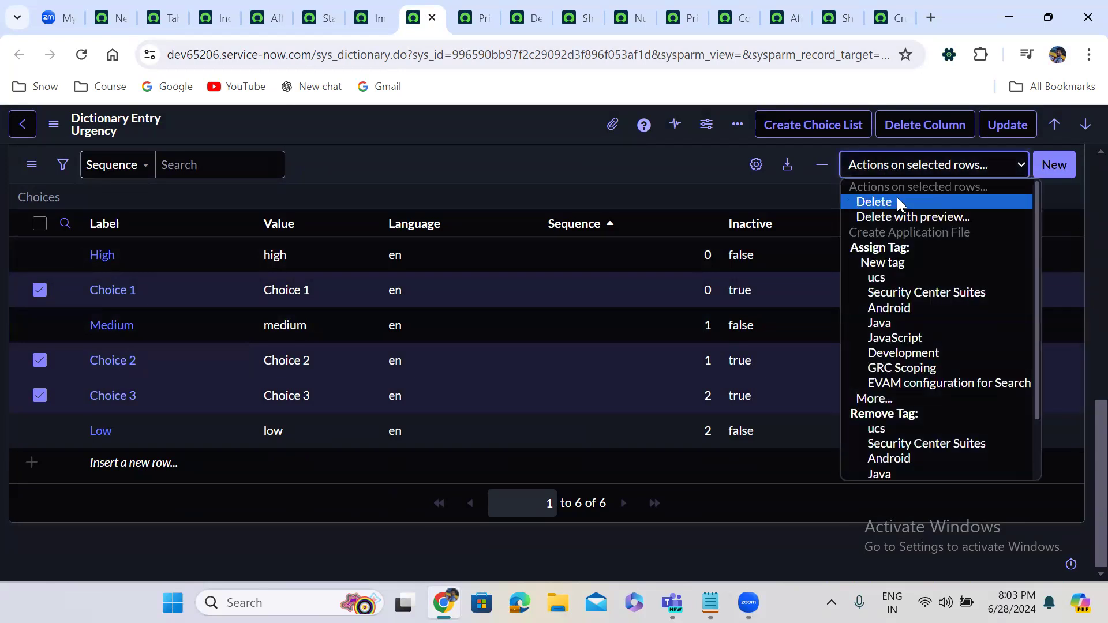
click(897, 201)
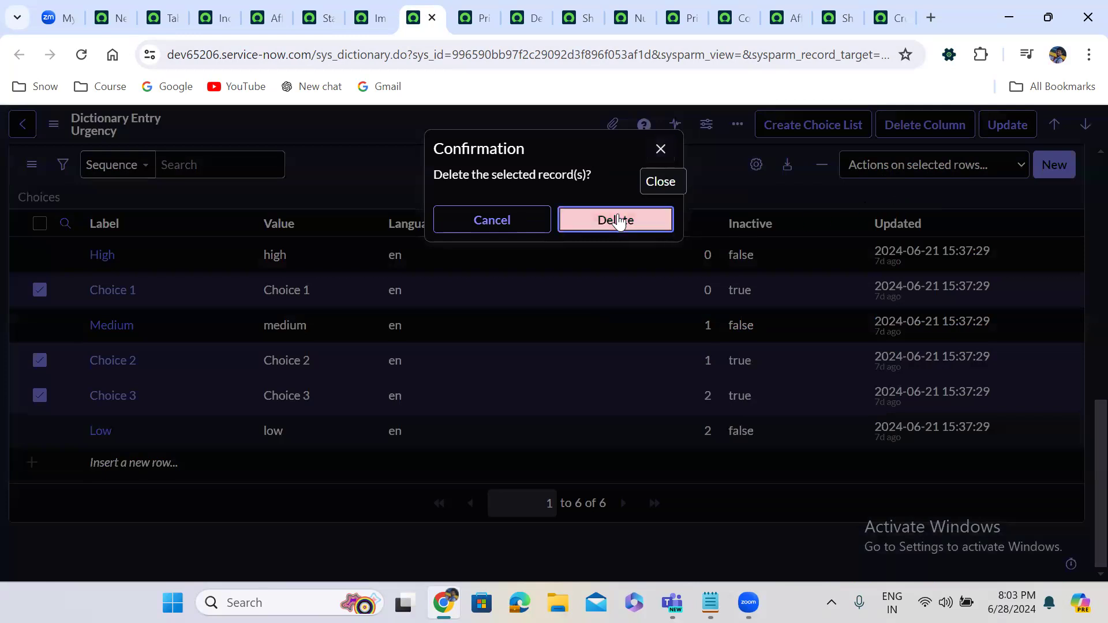
click(616, 220)
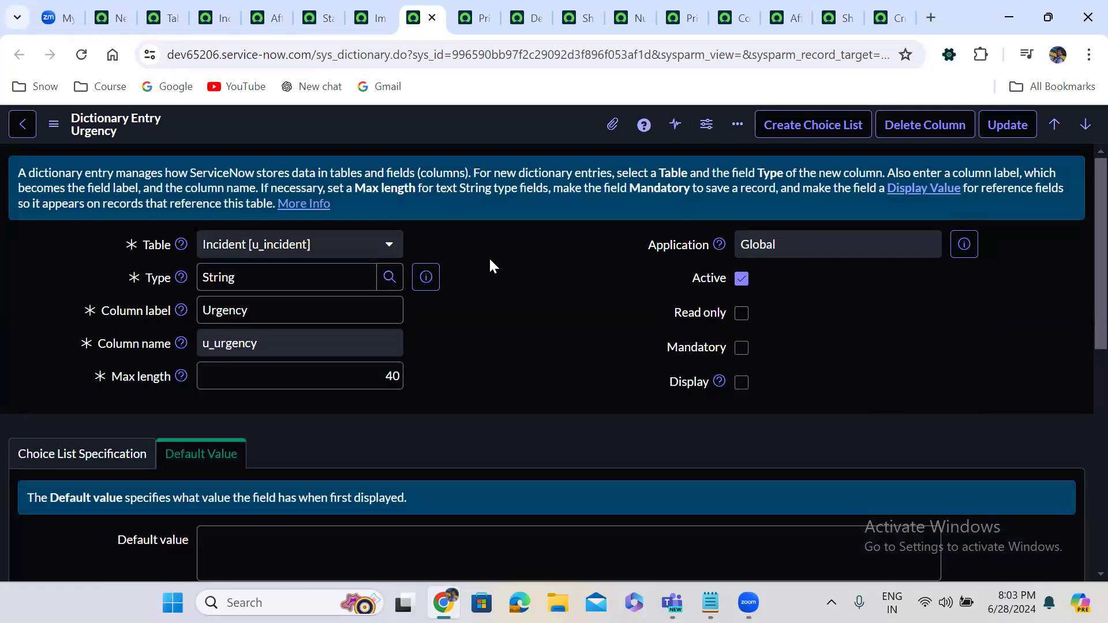
Set the Urgency field's default value to low and save the dictionary entry
scroll(491, 266, down, 6)
scroll(490, 260, down, 3)
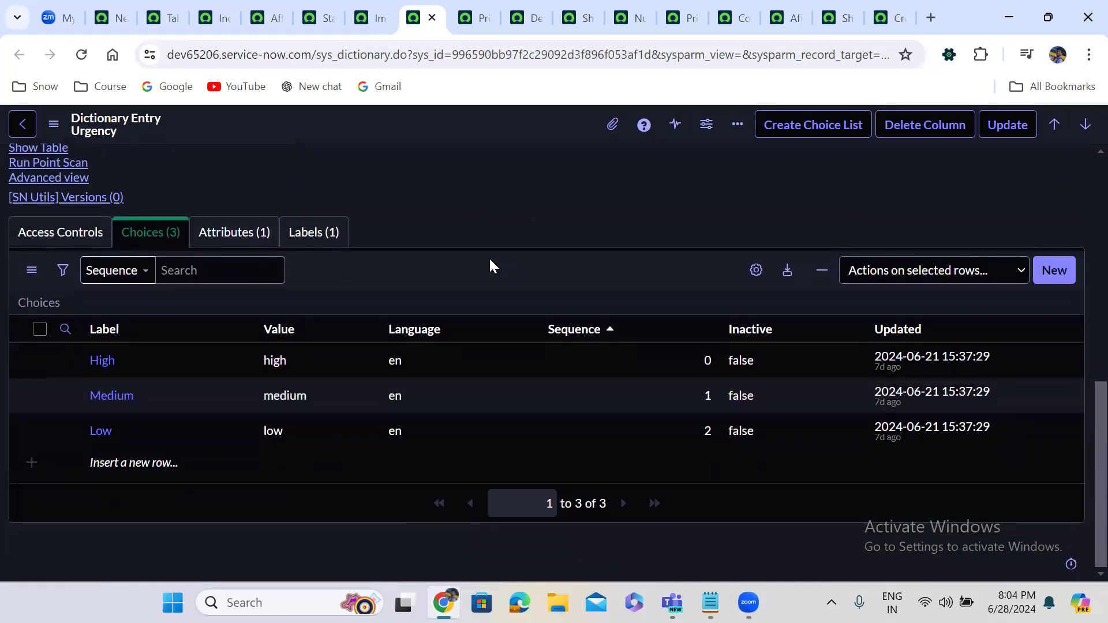
scroll(489, 266, up, 5)
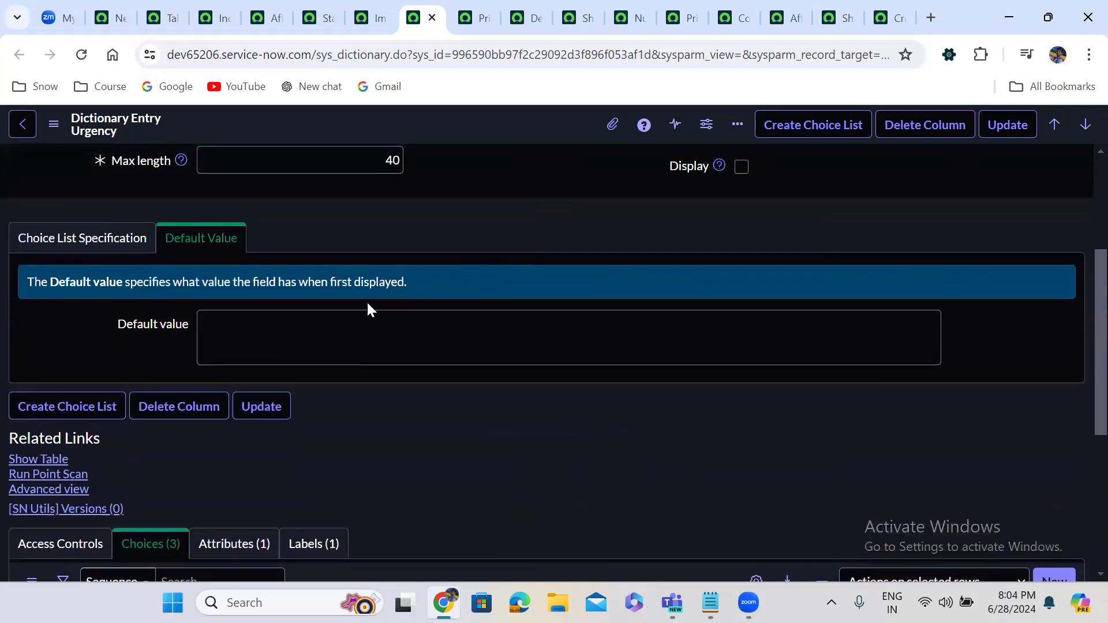
click(279, 332)
text(low)
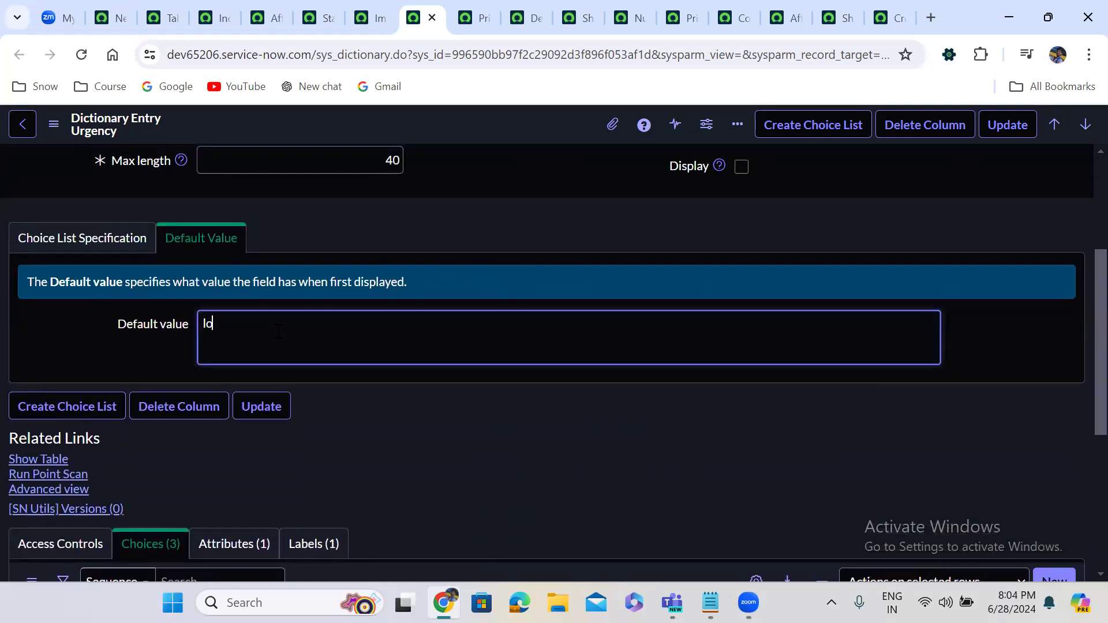
right_click(476, 113)
click(525, 129)
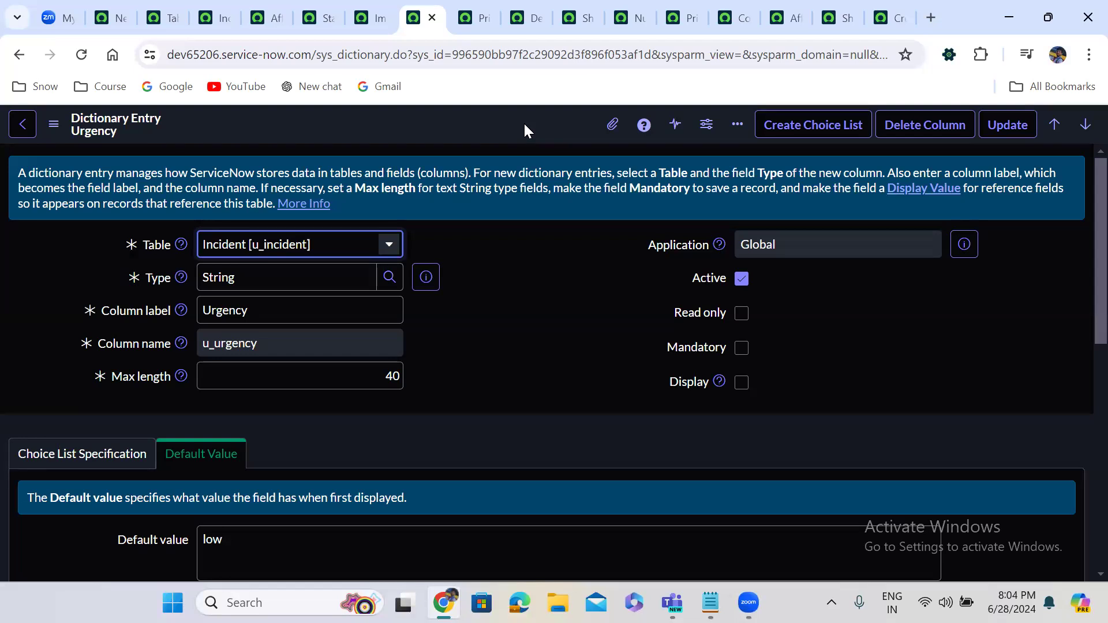
Delete the inactive choices Choice 1, Choice 2 and Choice 3 from the Priority dictionary entry
click(477, 18)
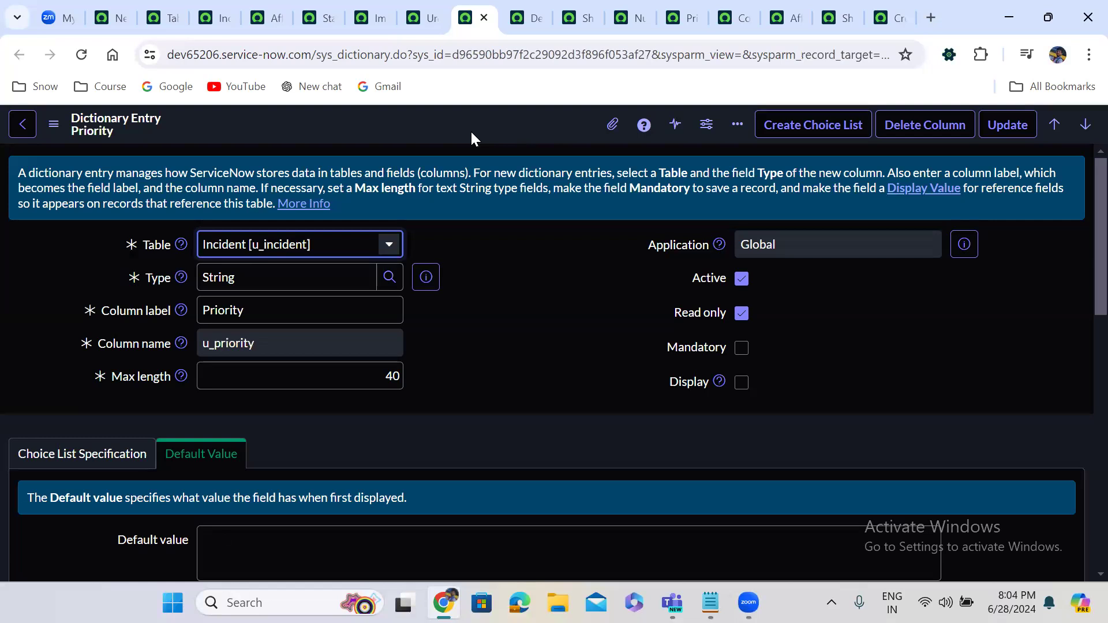
scroll(472, 378, down, 1)
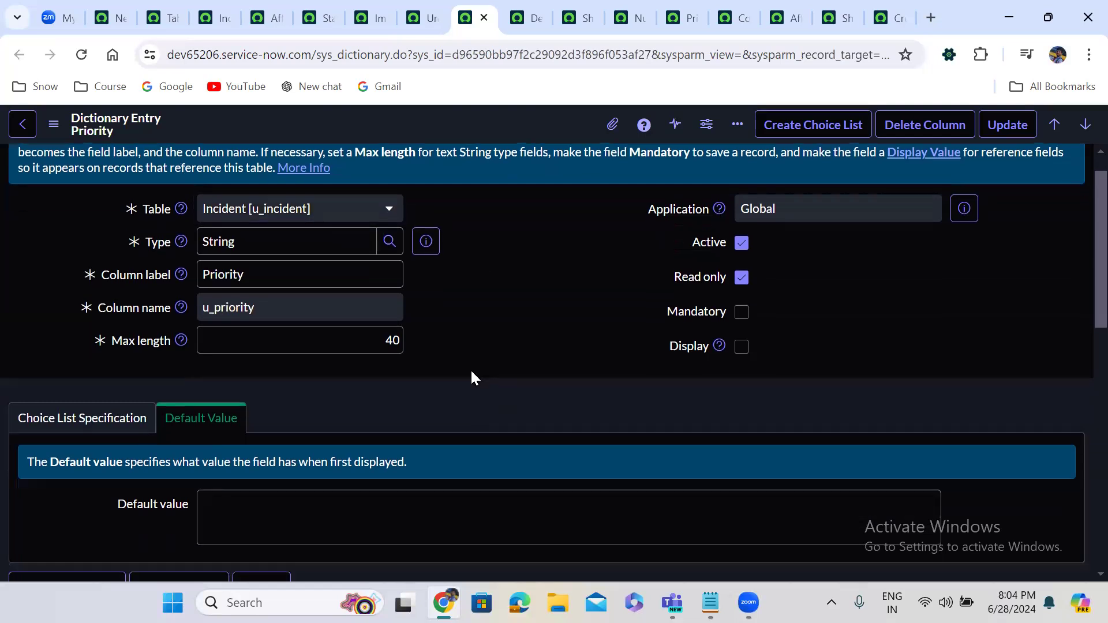
scroll(472, 378, down, 10)
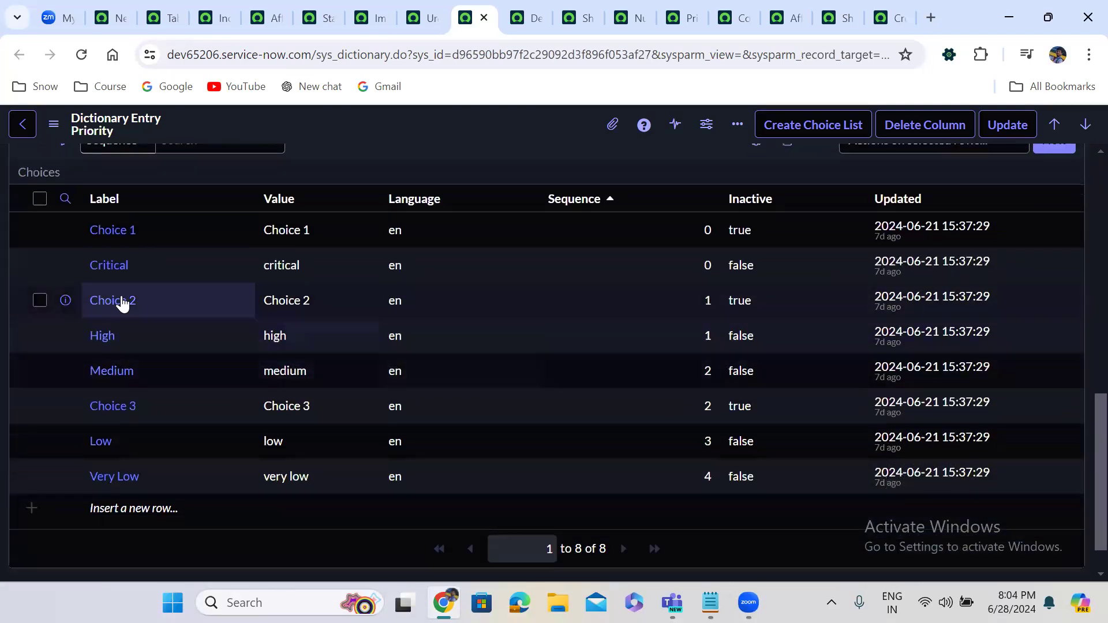
click(38, 231)
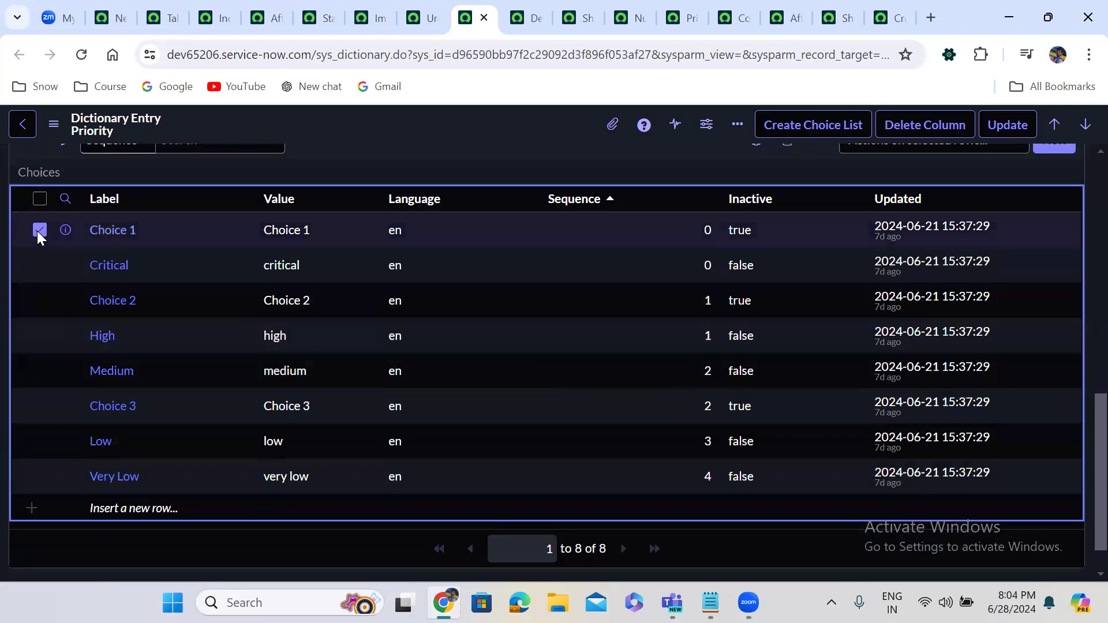
click(40, 300)
click(42, 406)
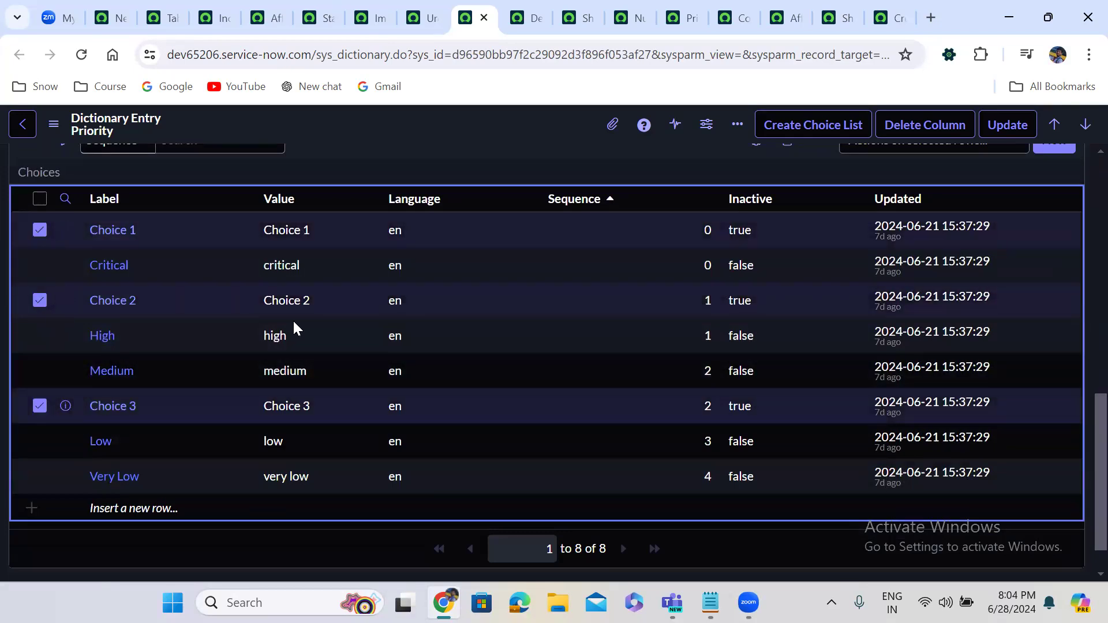
click(933, 150)
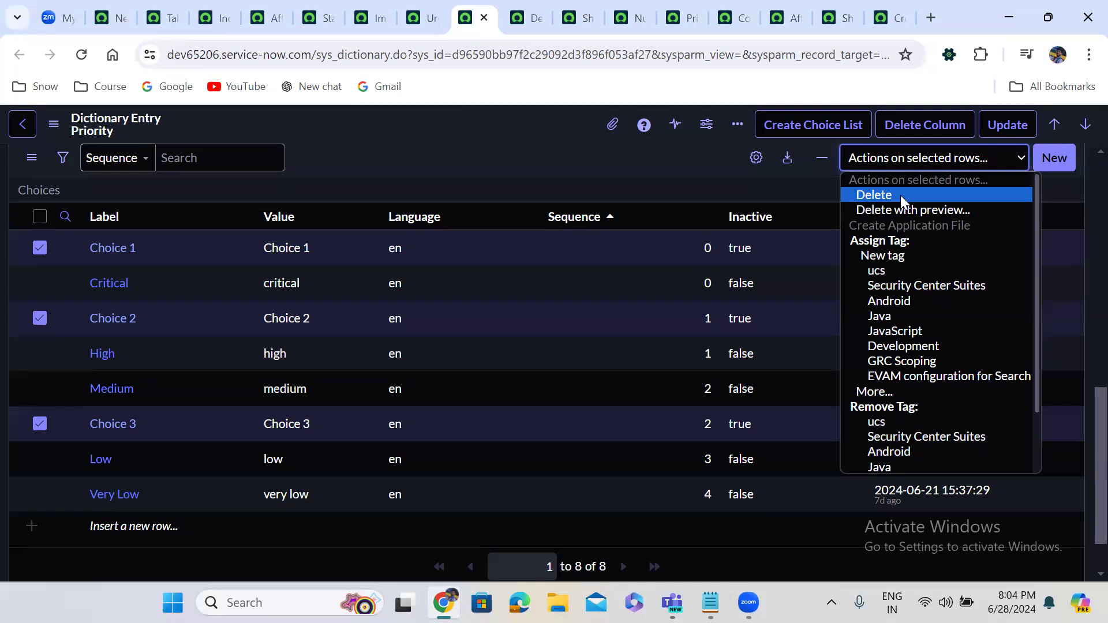
click(886, 196)
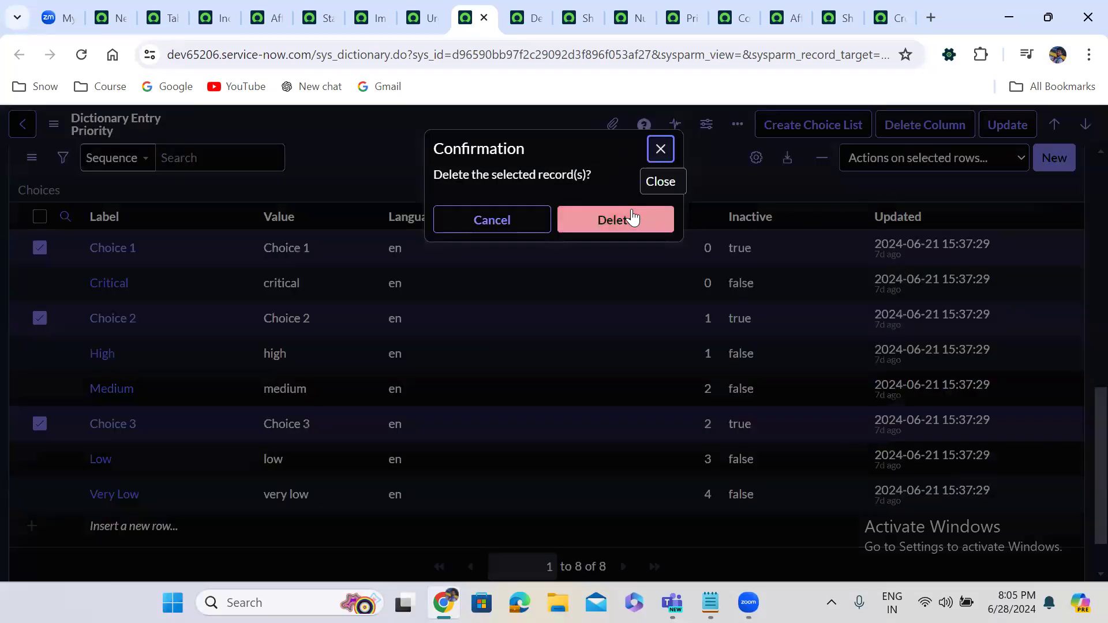
click(633, 219)
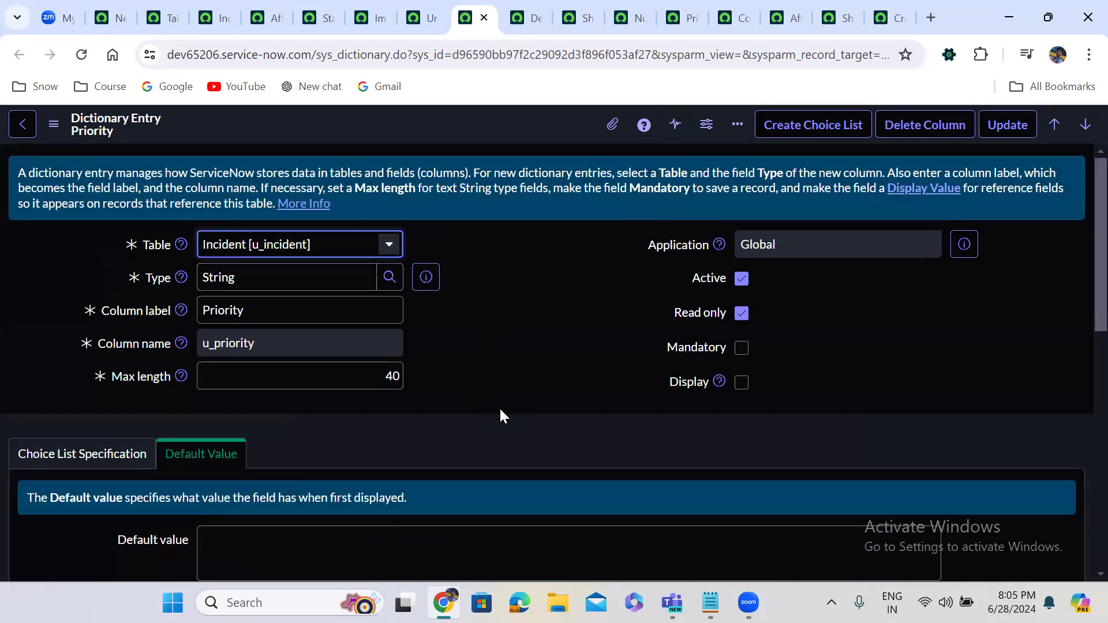
Set the Priority field's default value to very low and save the dictionary entry
scroll(499, 407, down, 10)
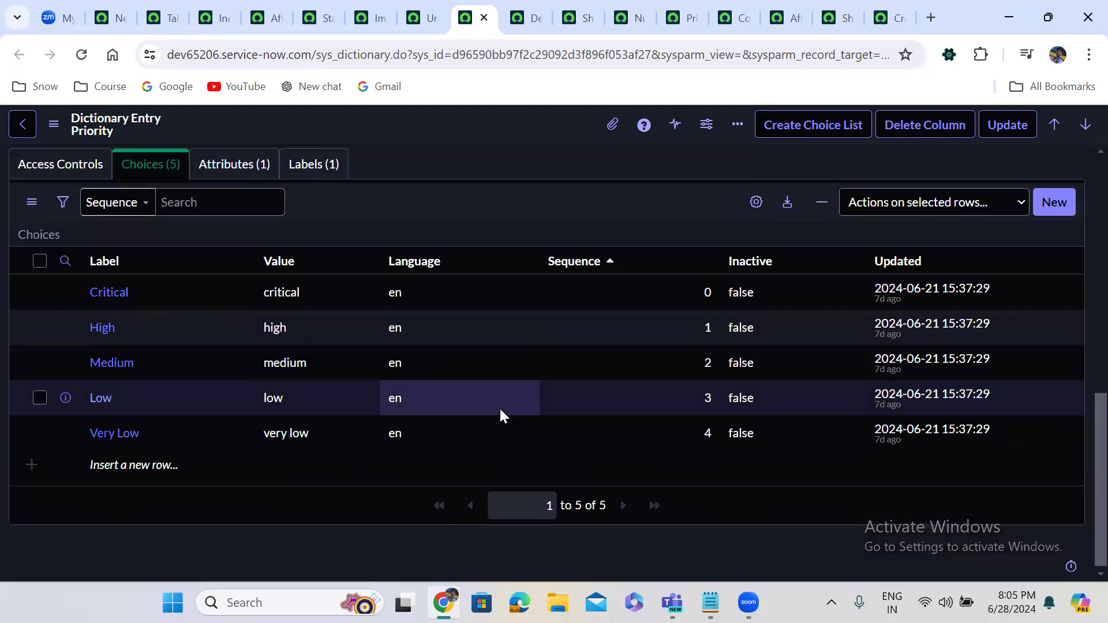
scroll(500, 407, up, 1)
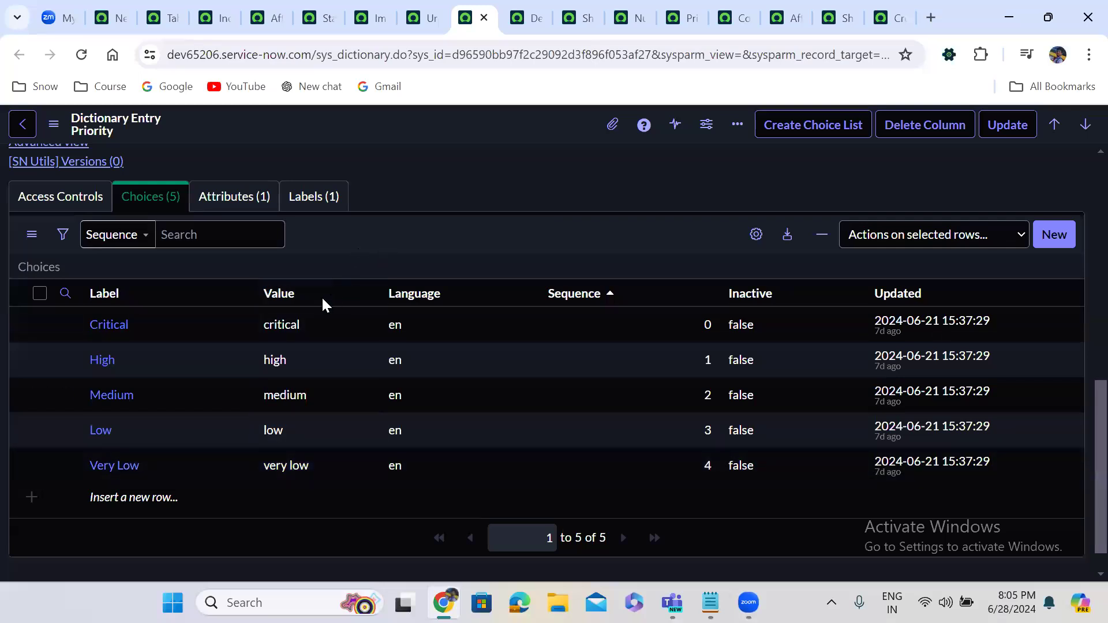
scroll(393, 245, up, 5)
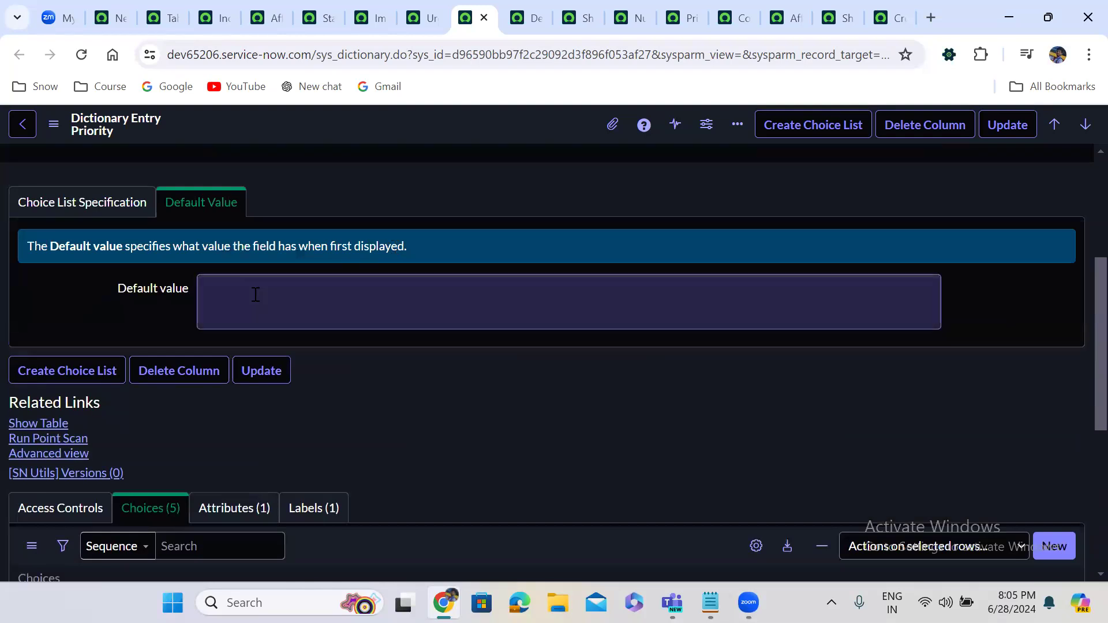
click(256, 295)
text(very low)
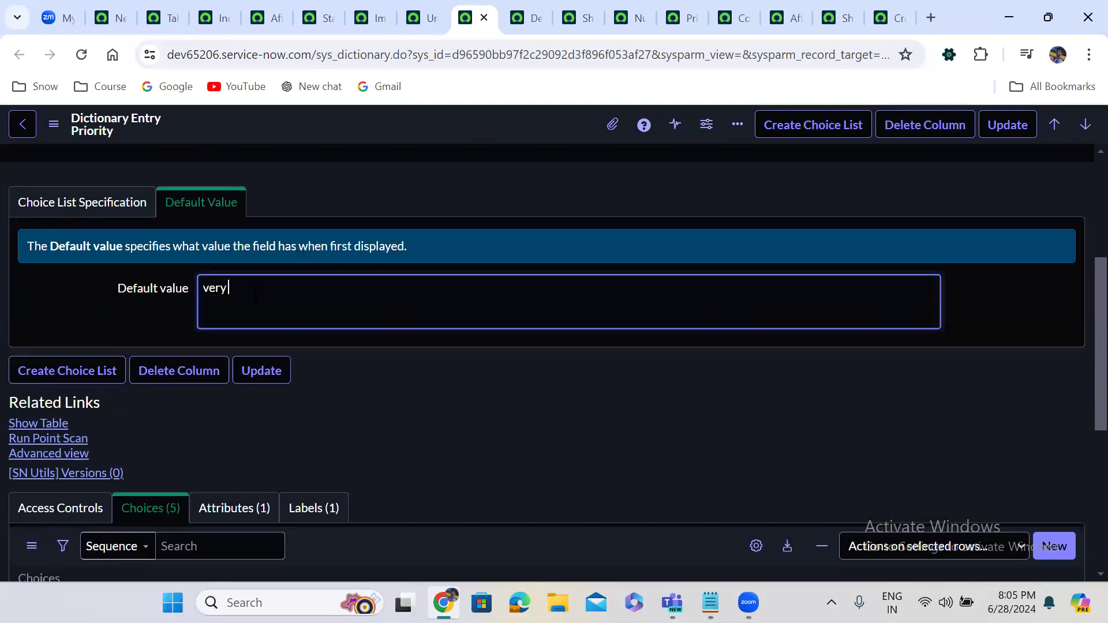
right_click(455, 117)
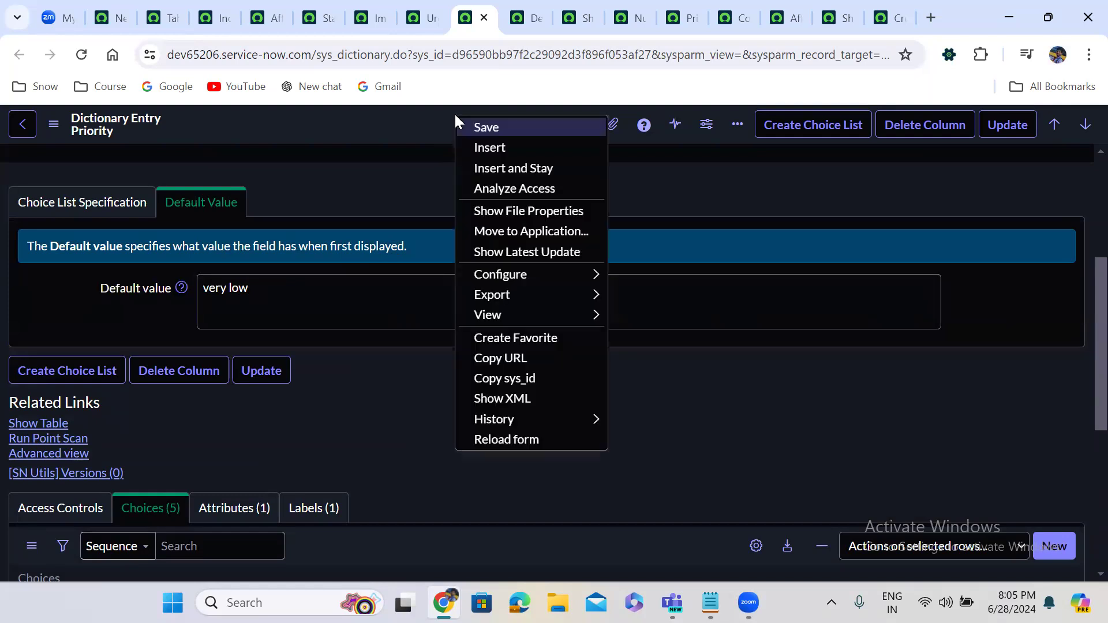
click(507, 126)
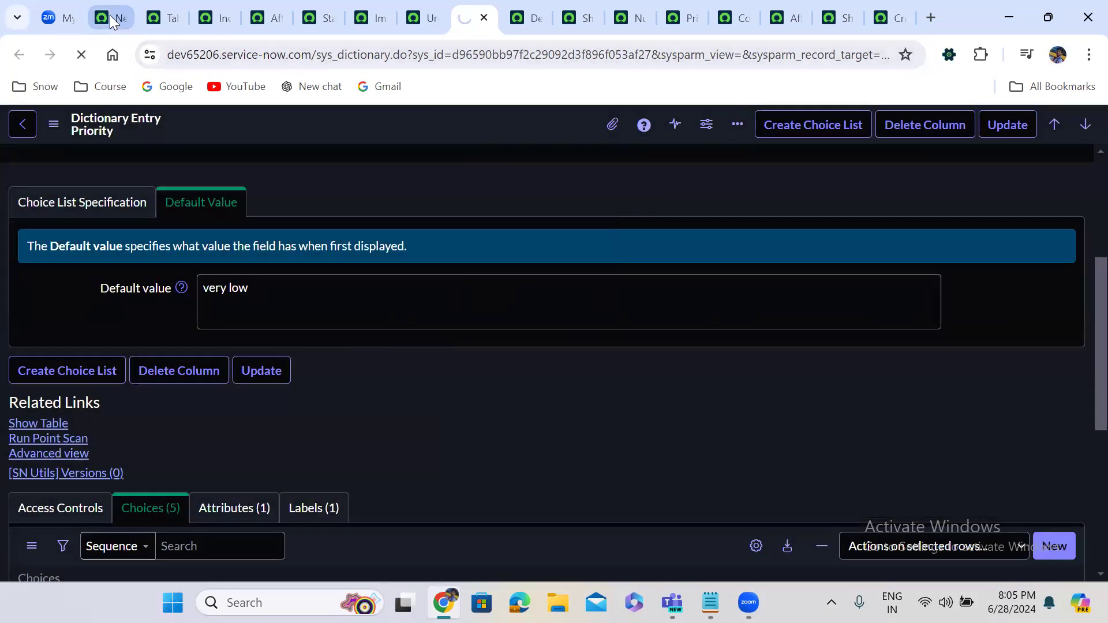
Reload the new Incident form and check its default values, including the Affected Caller field
click(111, 18)
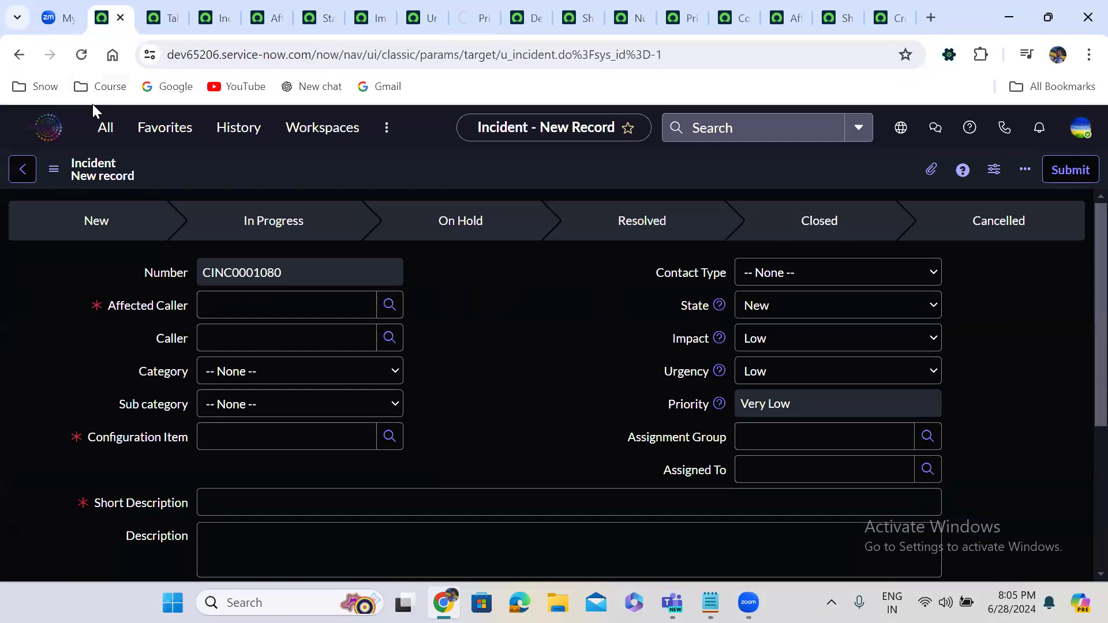
click(82, 55)
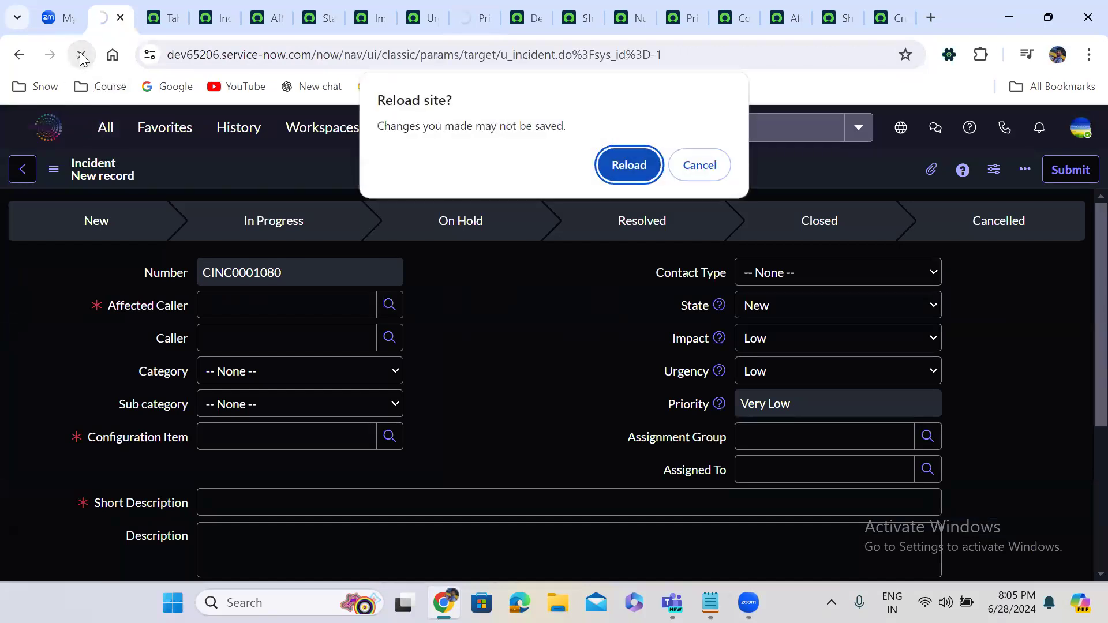
click(612, 165)
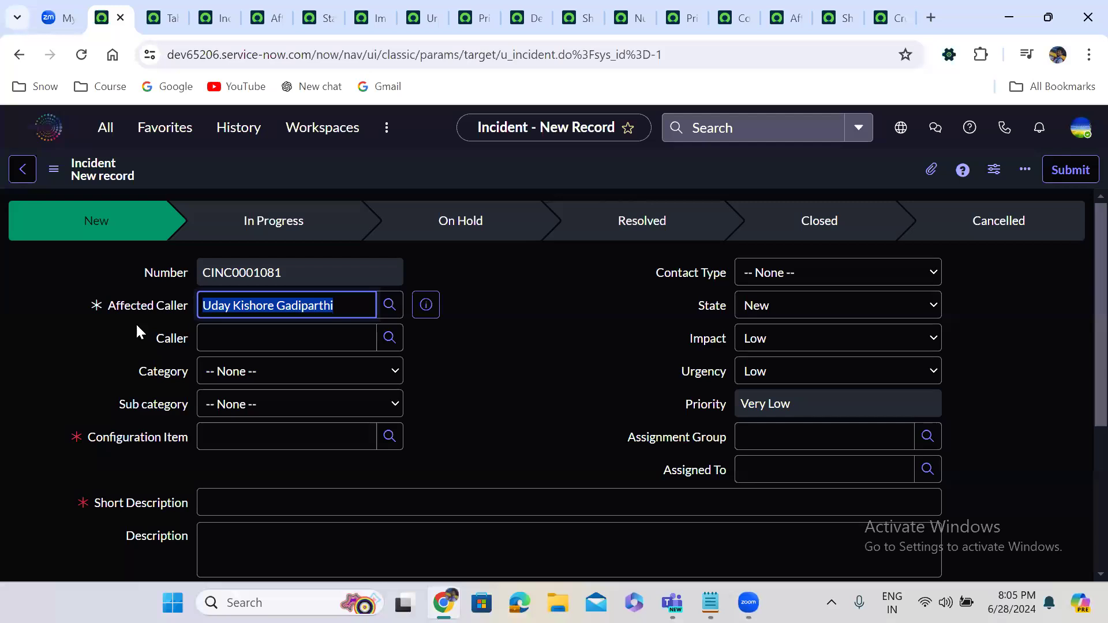
click(137, 326)
triple_click(256, 304)
click(532, 313)
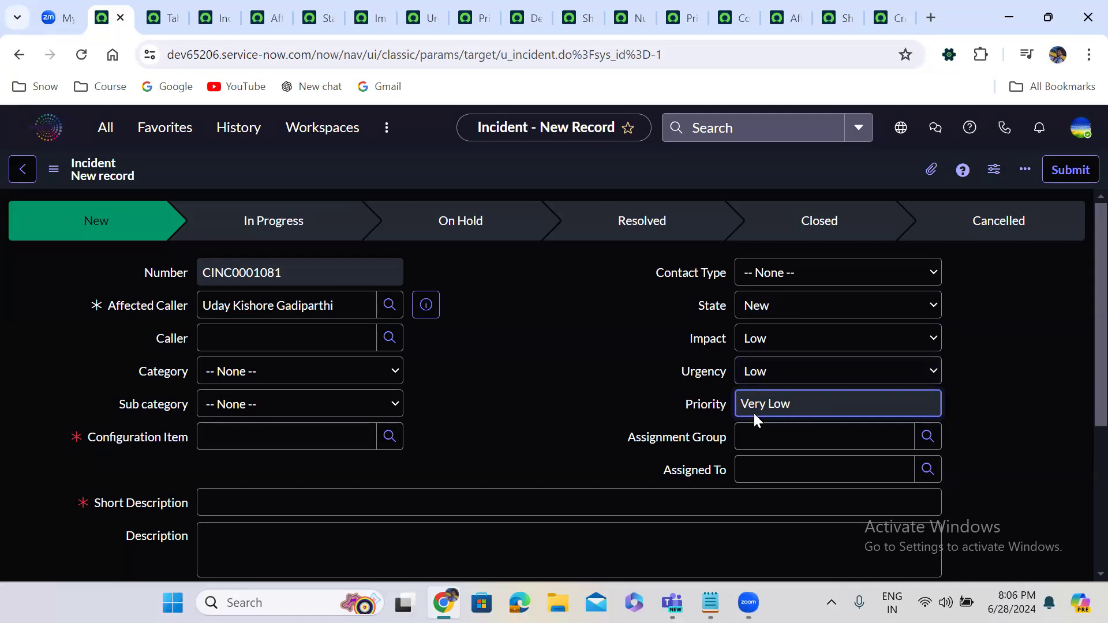
Replace the new incident's affected caller with another user found by a wildcard ** search
triple_click(339, 294)
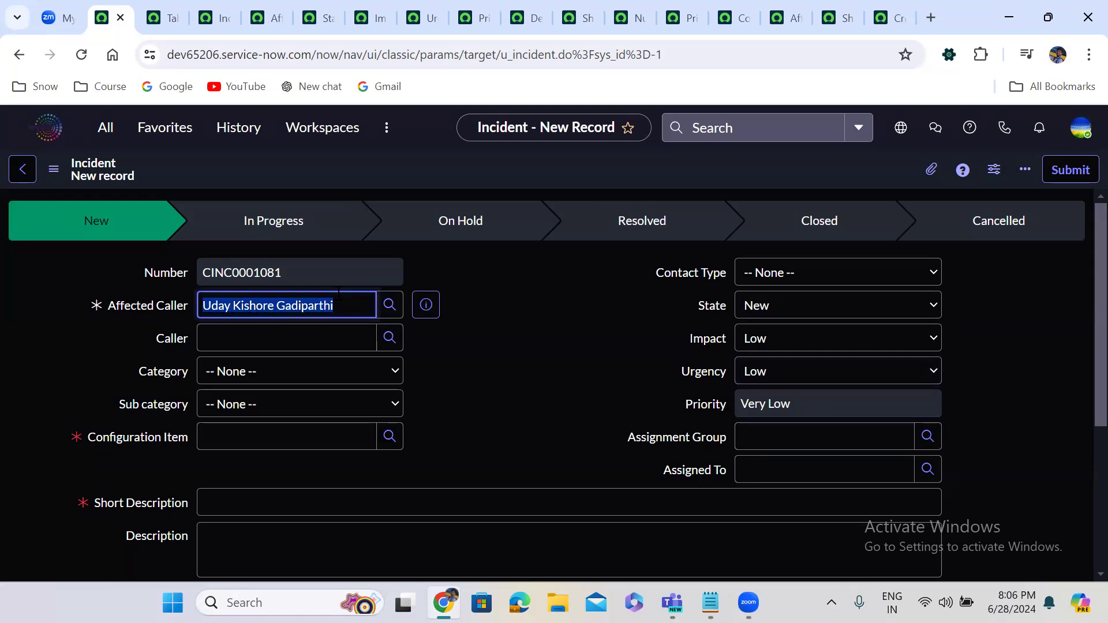
text(**)
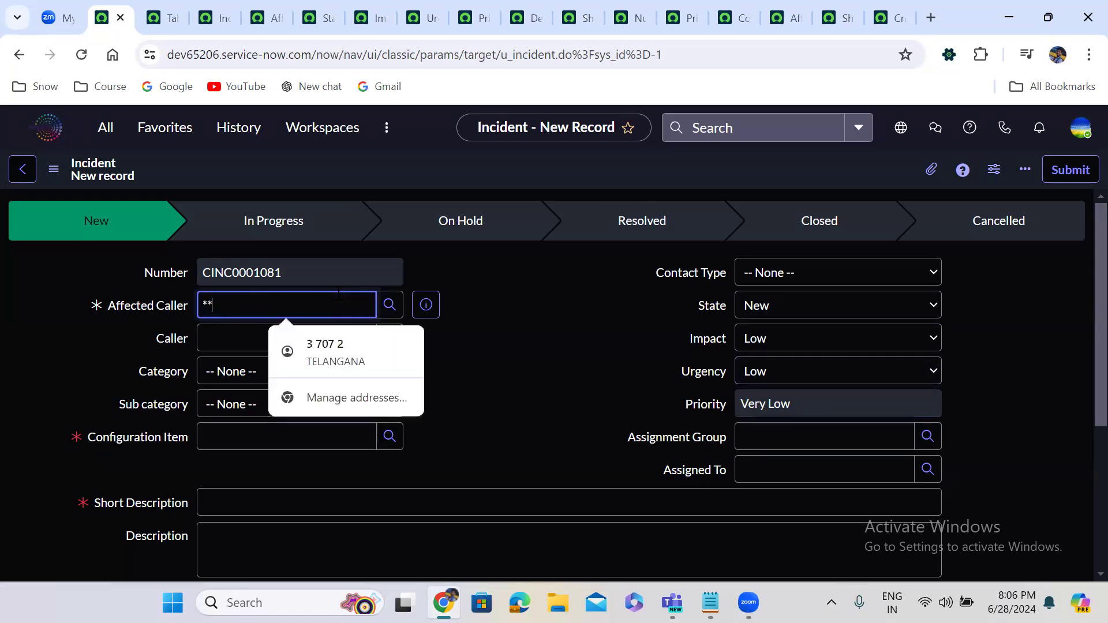
click(242, 405)
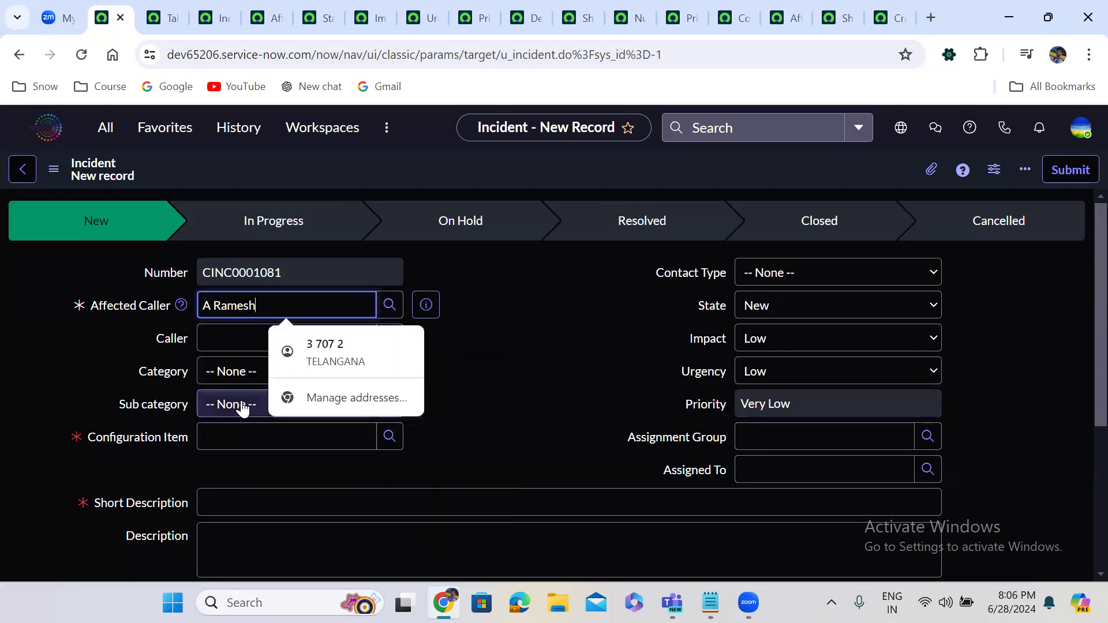
Set the incident's State to In Progress and both its Impact and Urgency to High
click(766, 319)
click(778, 357)
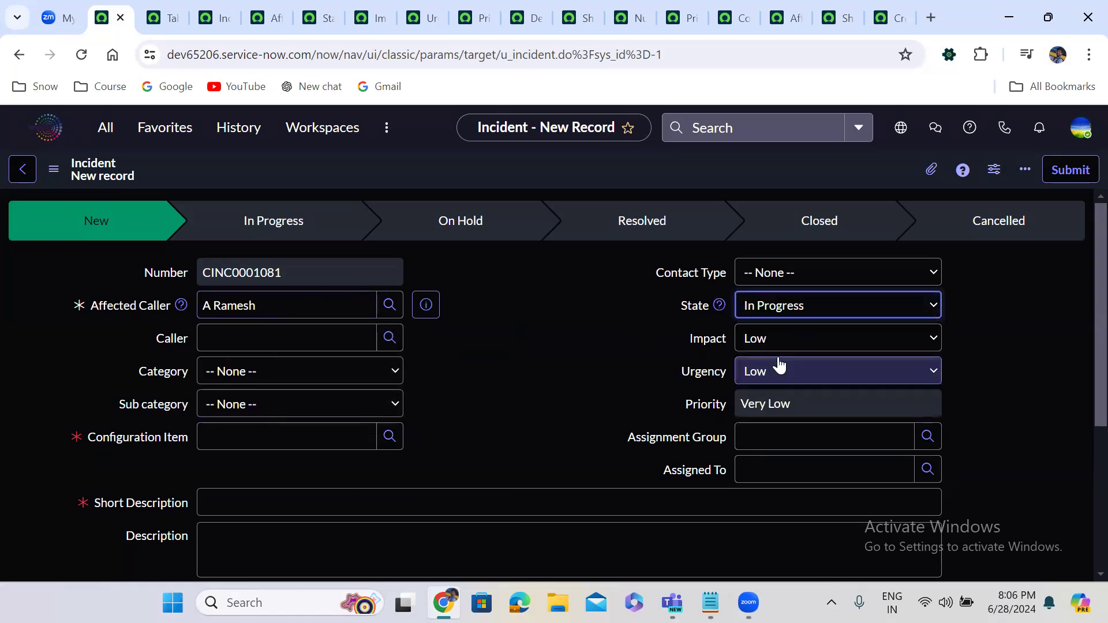
click(772, 346)
click(774, 372)
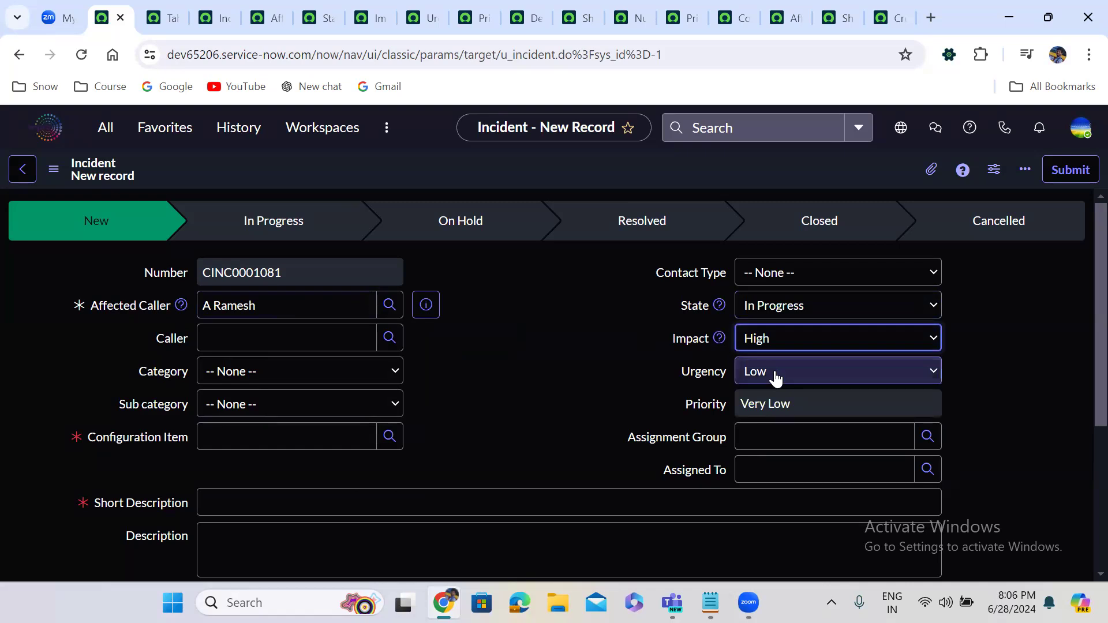
click(775, 375)
click(779, 407)
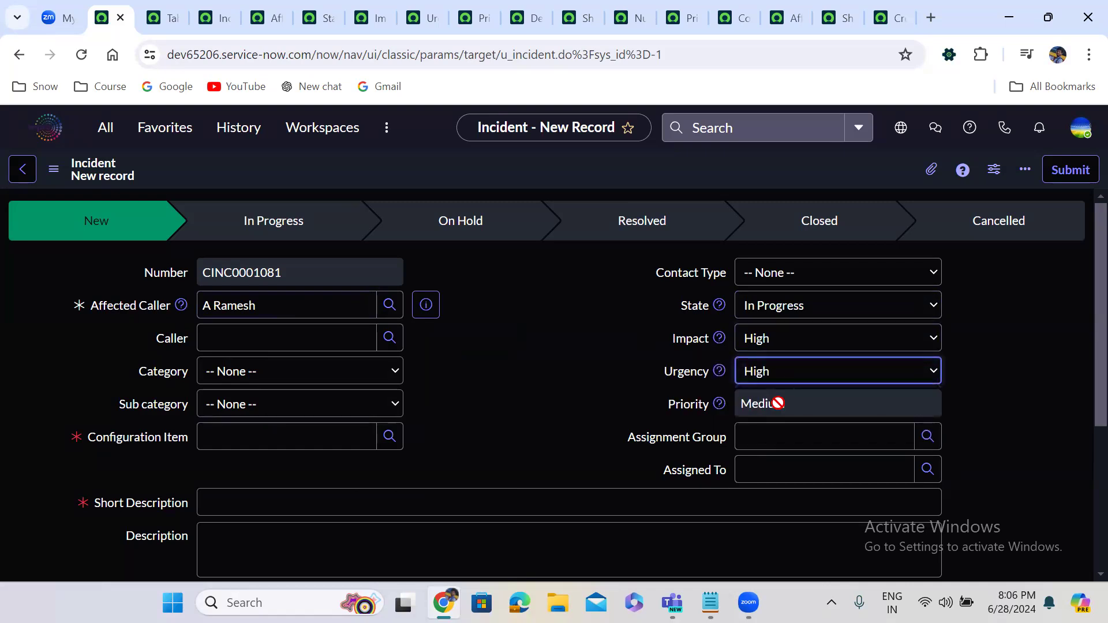
Set the configuration item to Sales Force Automation and enter the short description "Sales Force Automation is not working"
click(303, 433)
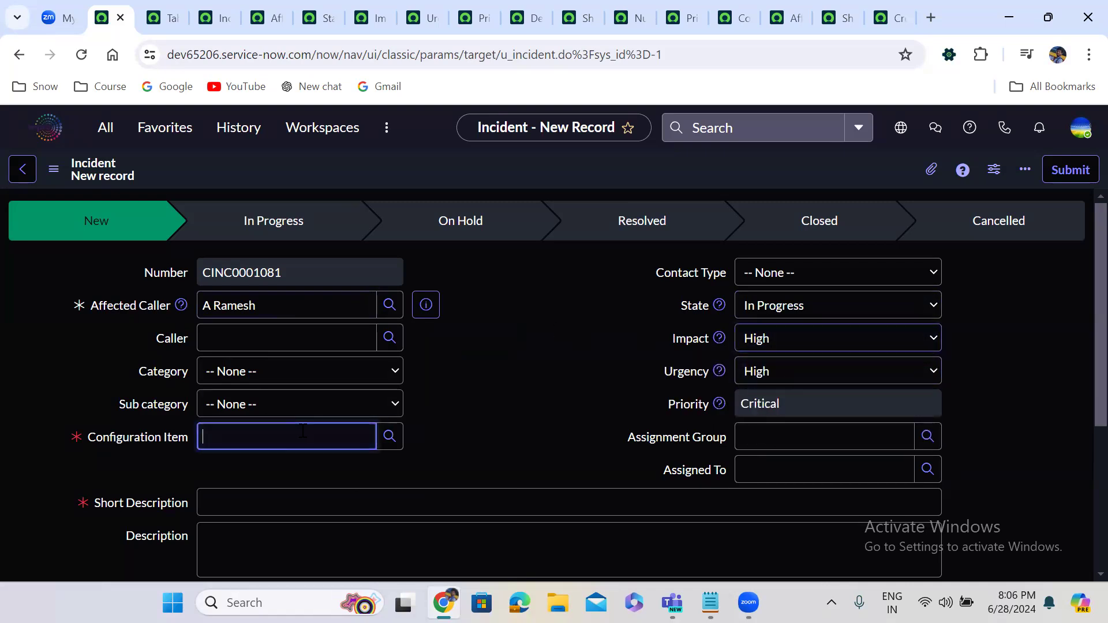
click(289, 479)
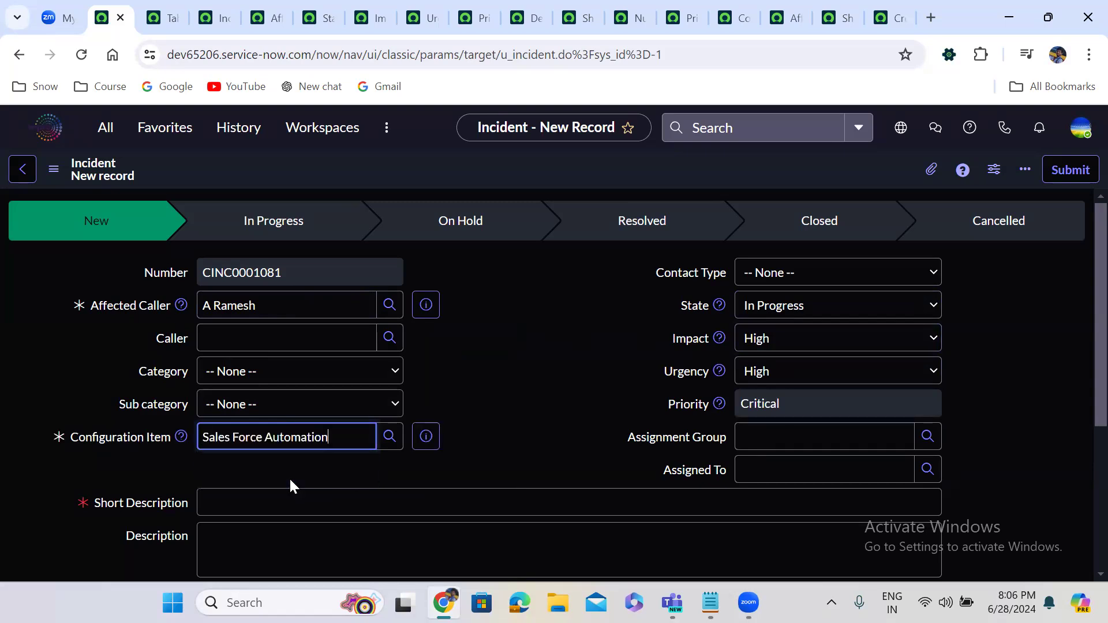
triple_click(254, 437)
key(ctrl+c)
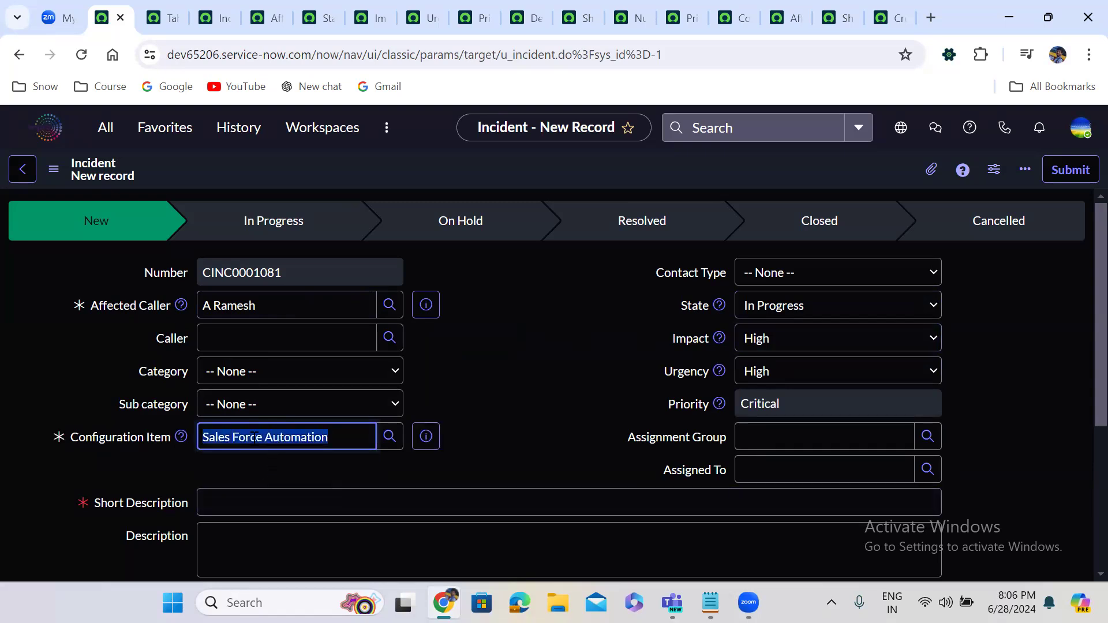
click(260, 502)
key(ctrl+v)
text(is not working)
click(502, 255)
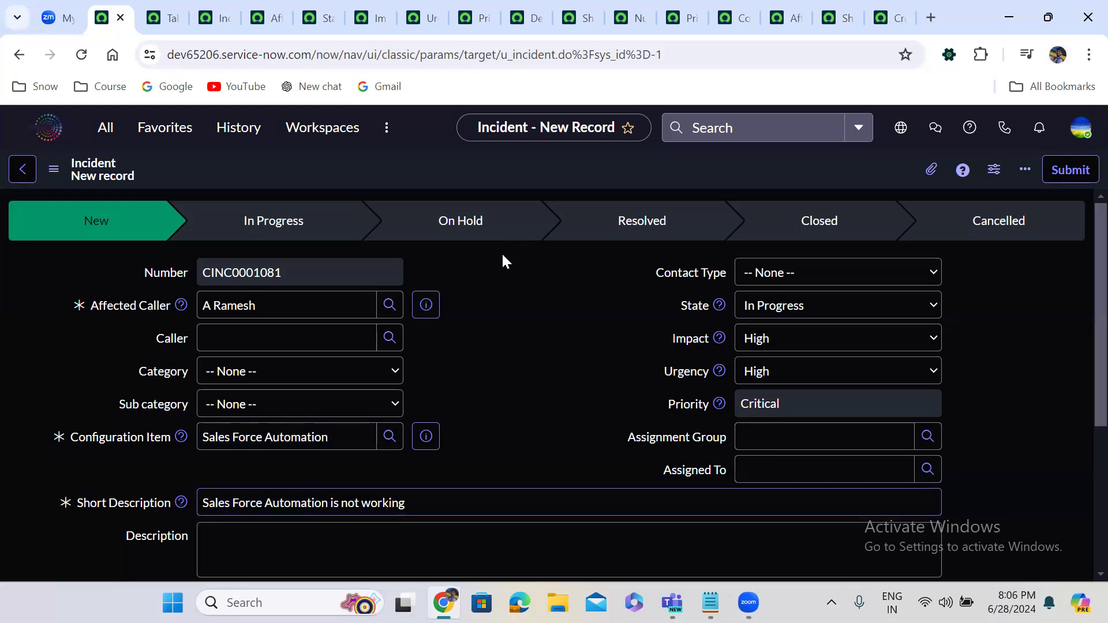
Save the new incident and reload its record
right_click(449, 168)
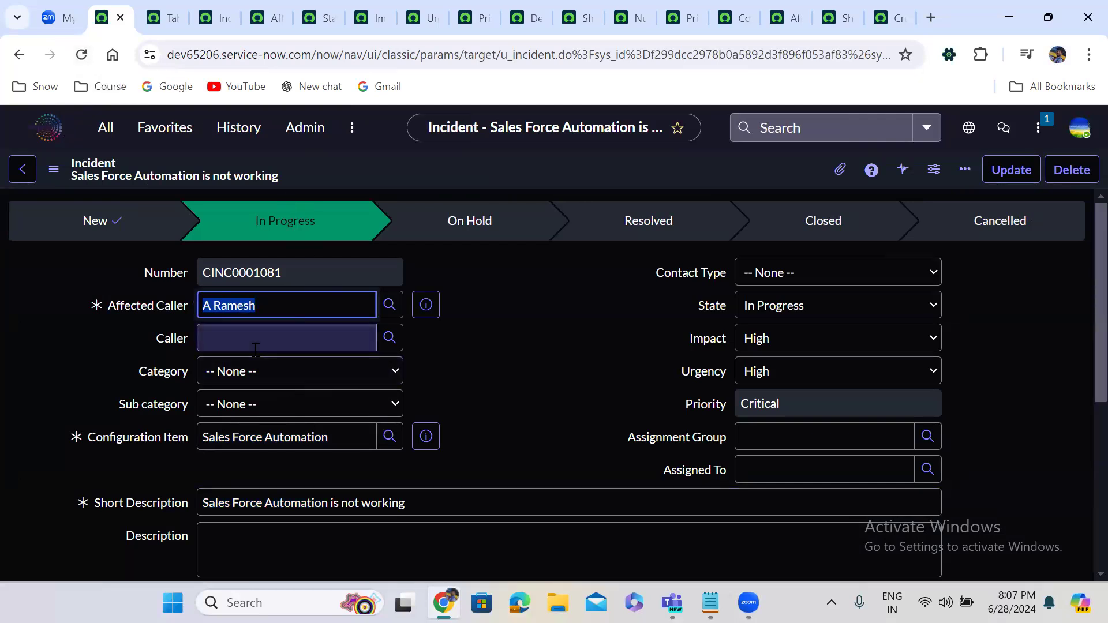
click(81, 55)
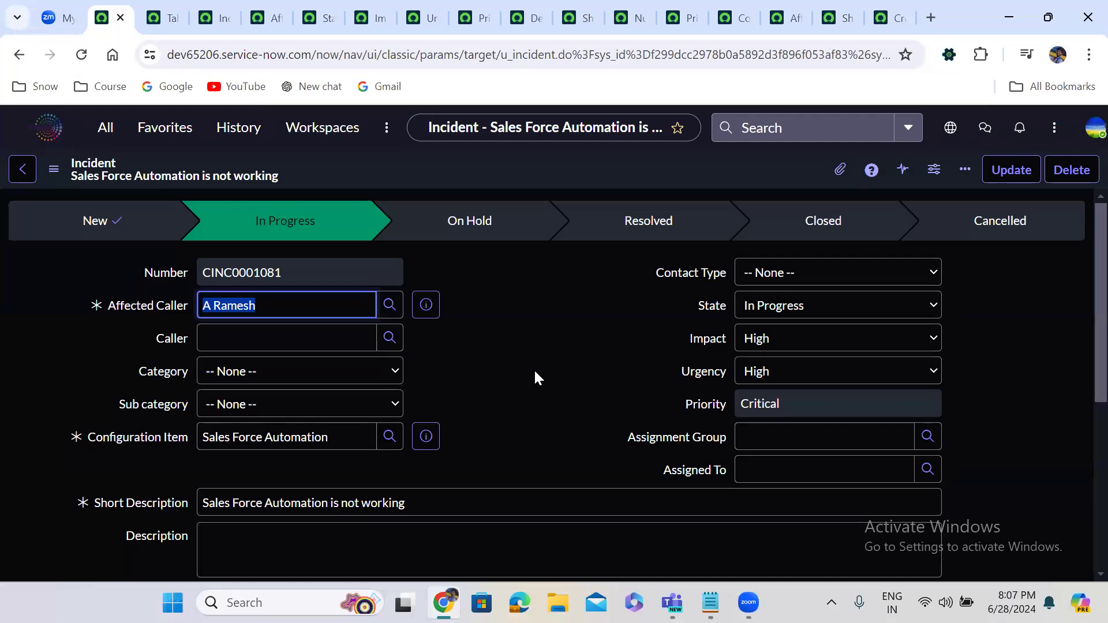
click(80, 56)
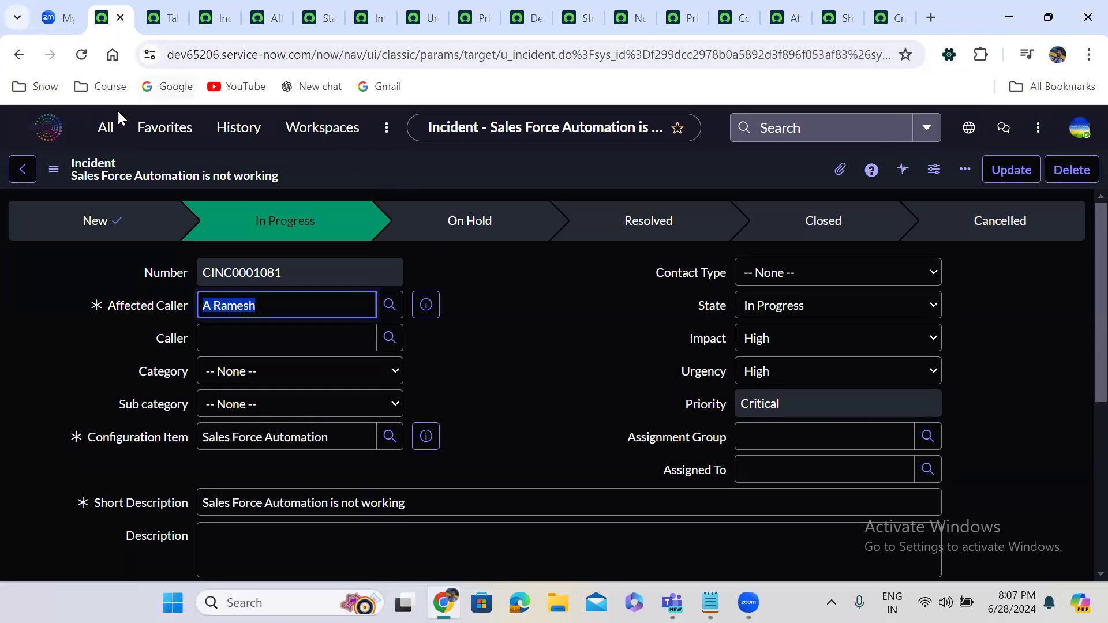
Find the Custom Incident Management module with the filter "custom incident" and create a new incident record from it
click(110, 130)
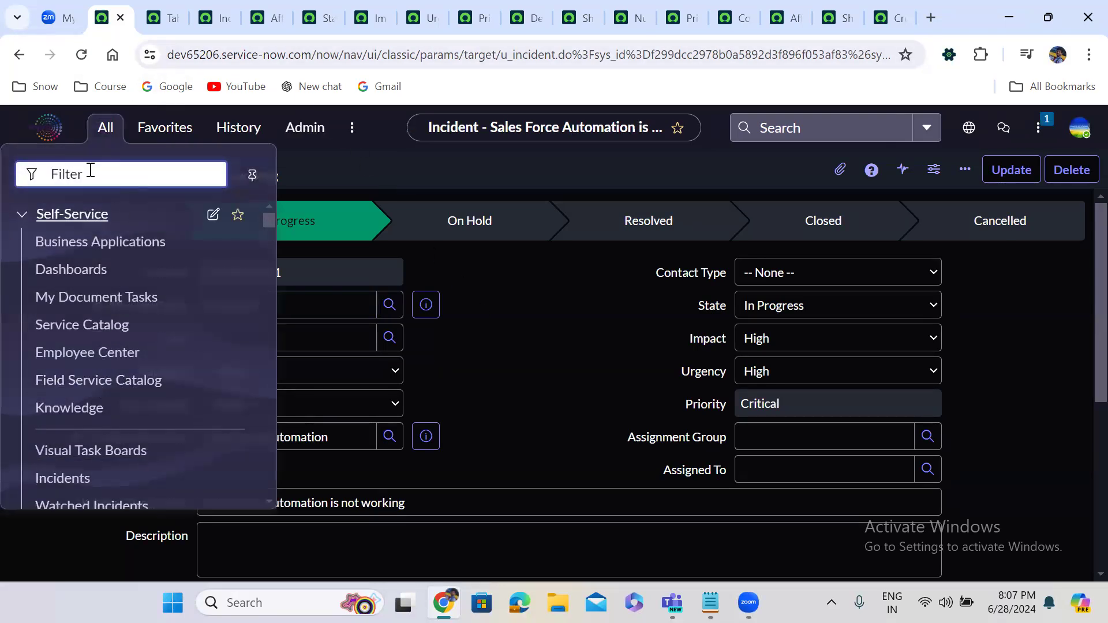
text(cust)
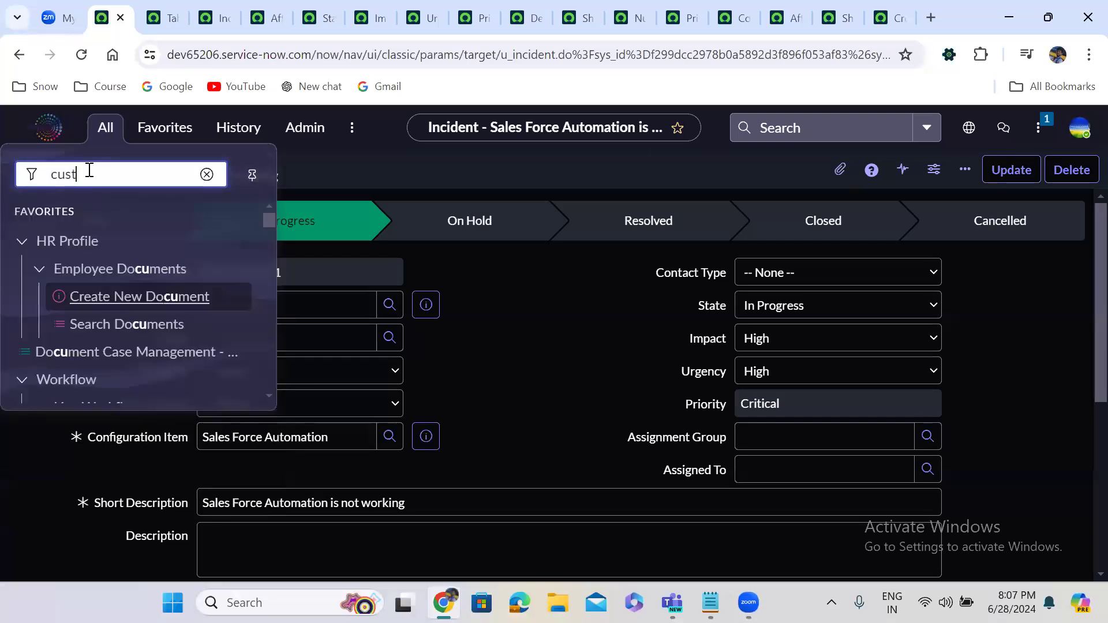
text(om)
key(BackSpace)
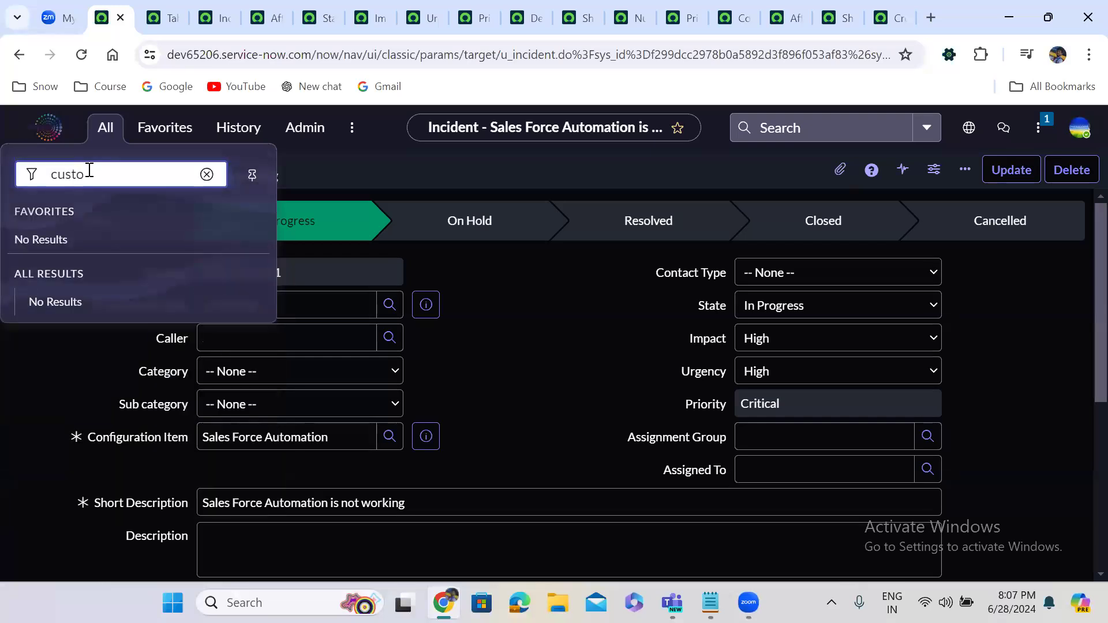
text(m i)
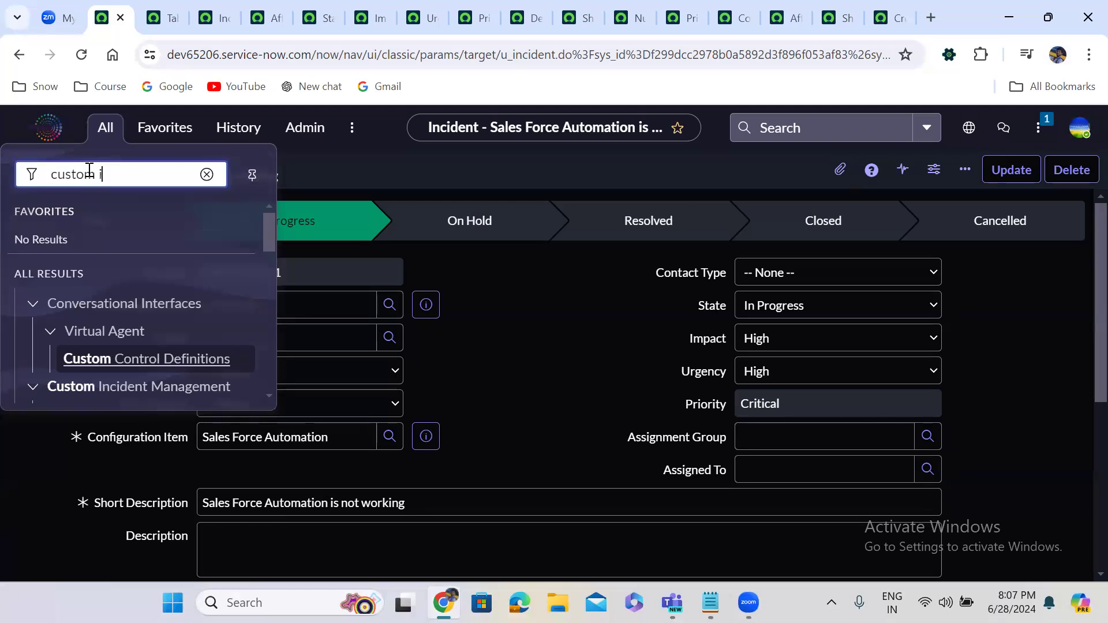
text(ncident)
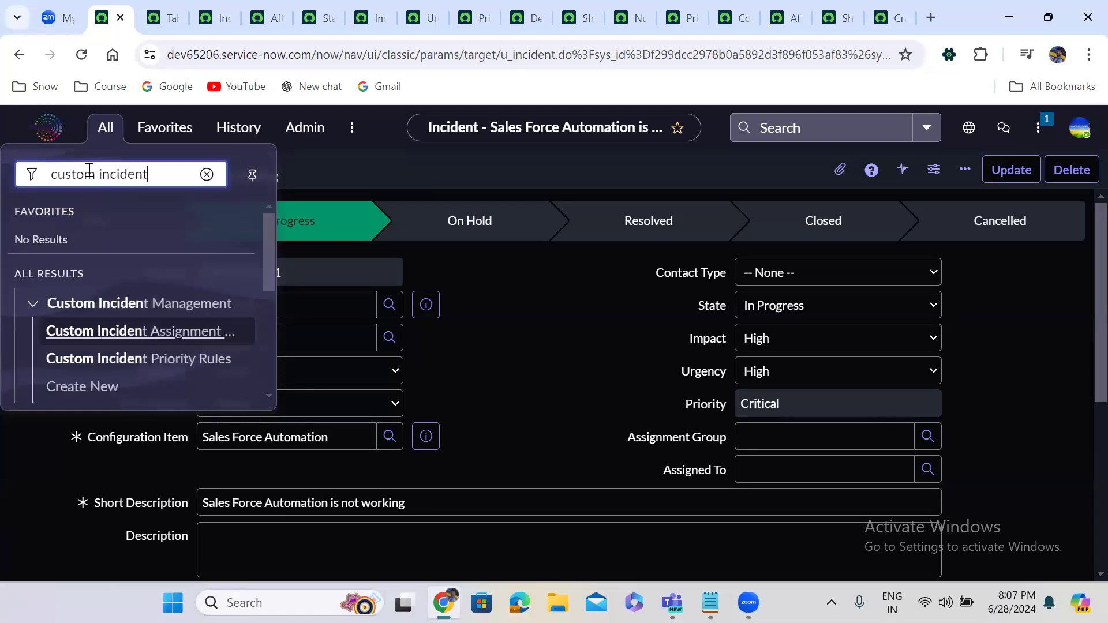
click(84, 385)
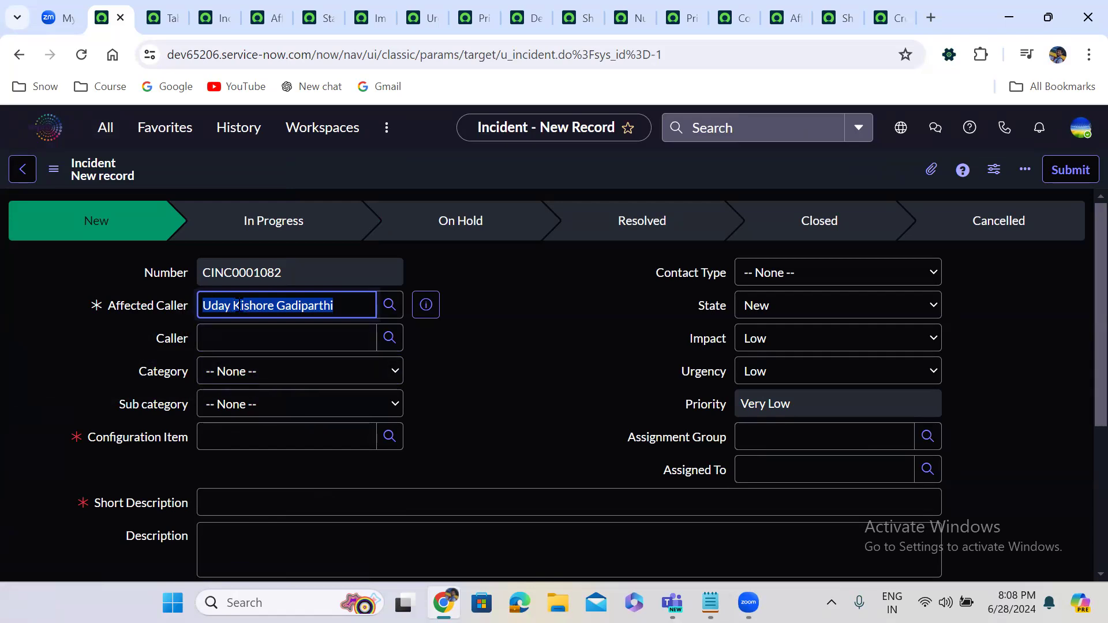
Compare the default Affected Caller on the new incident with the logged-in user's profile name
click(491, 333)
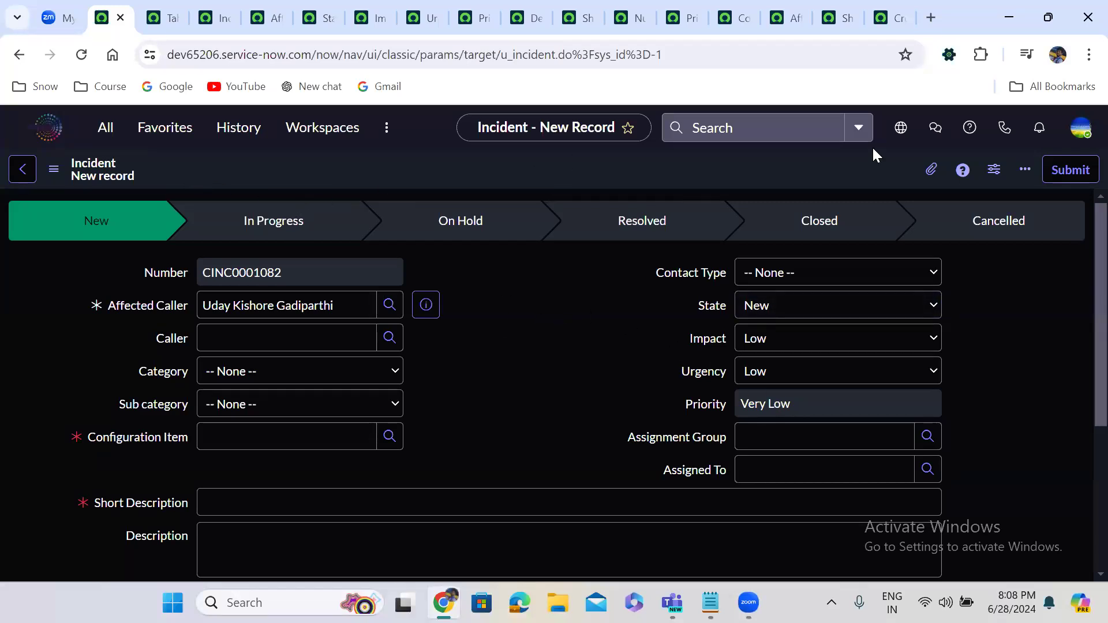
click(1080, 128)
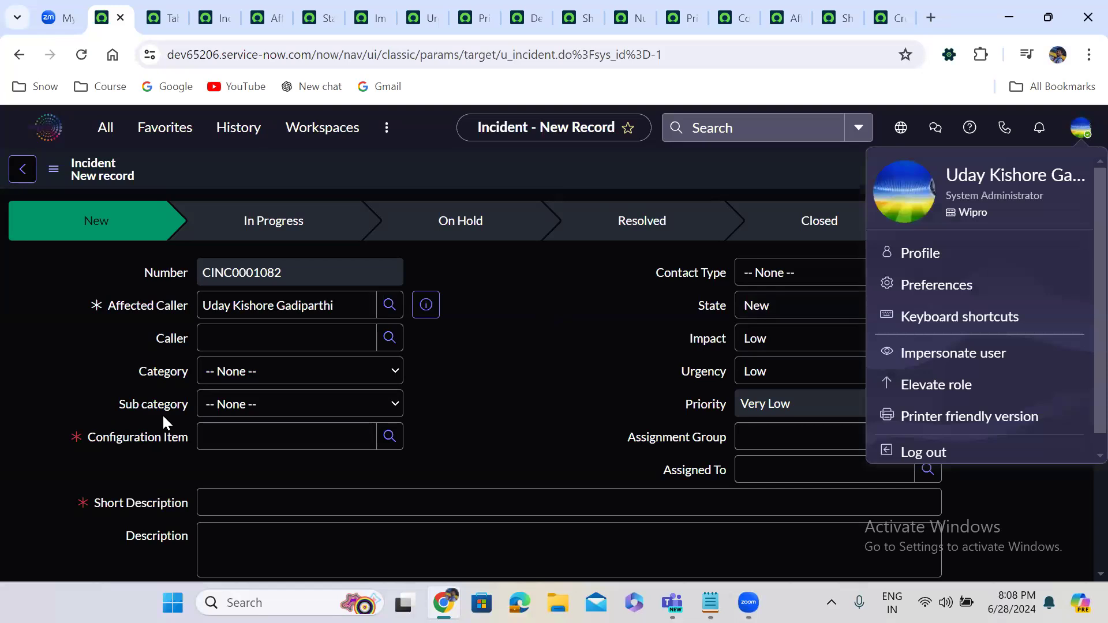
triple_click(241, 306)
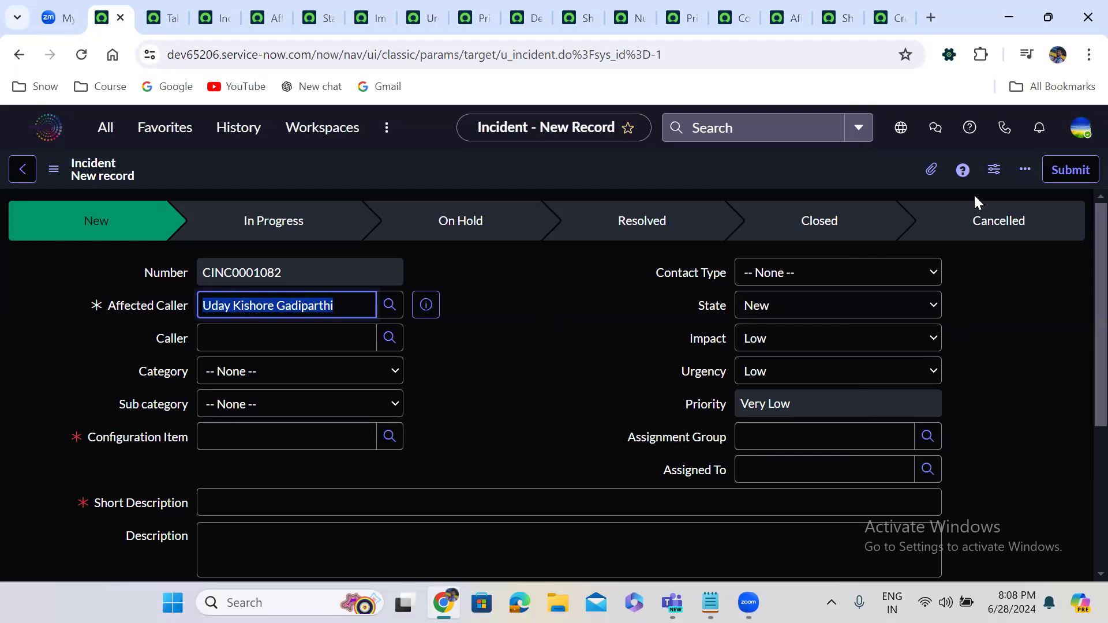
click(1077, 134)
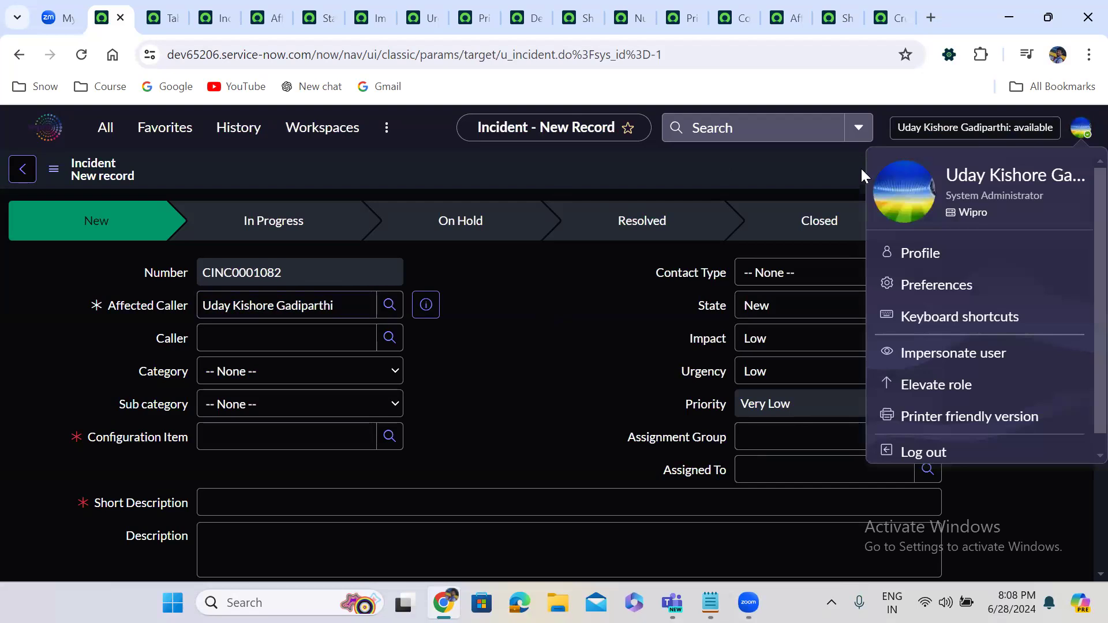
click(505, 314)
triple_click(244, 304)
click(462, 354)
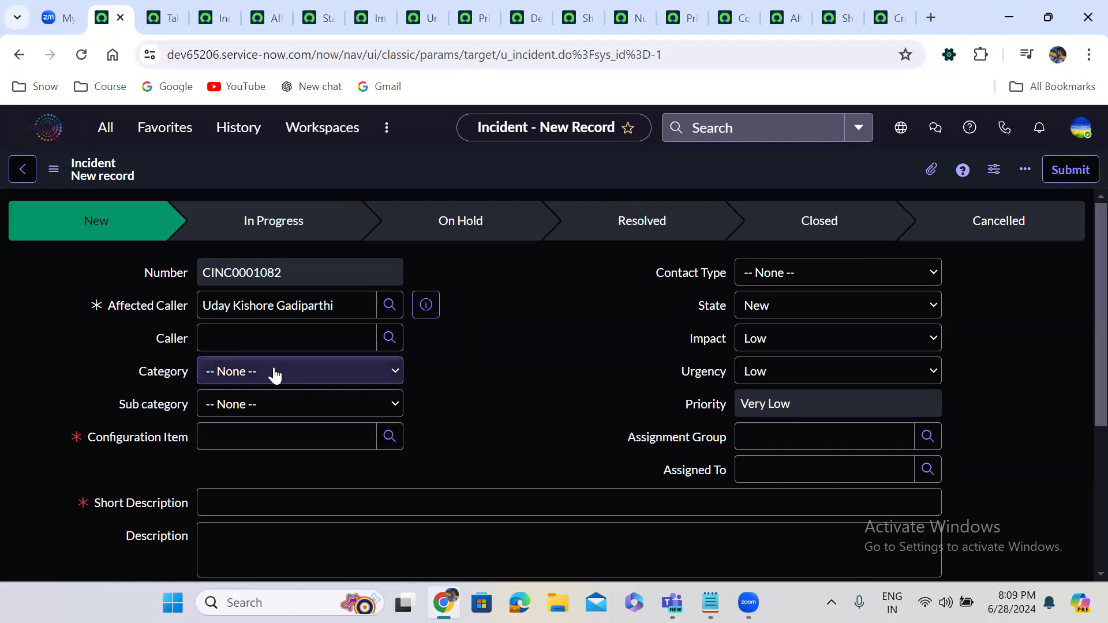
Check which Sub category choices the new incident offers with Category set to Software and with Category set to Hardware
click(240, 374)
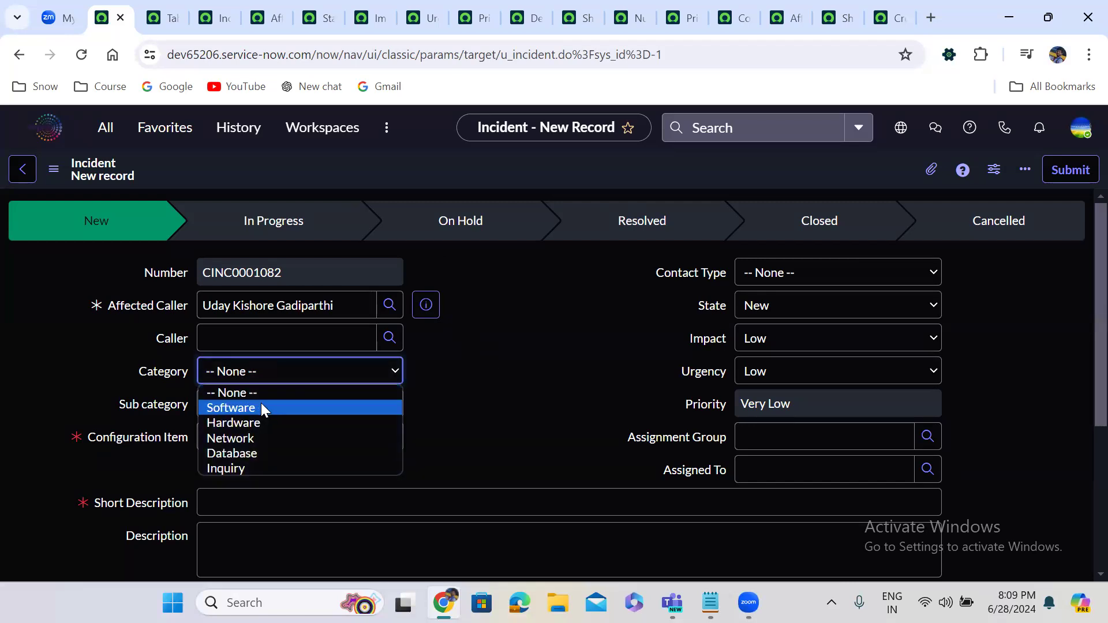
click(261, 406)
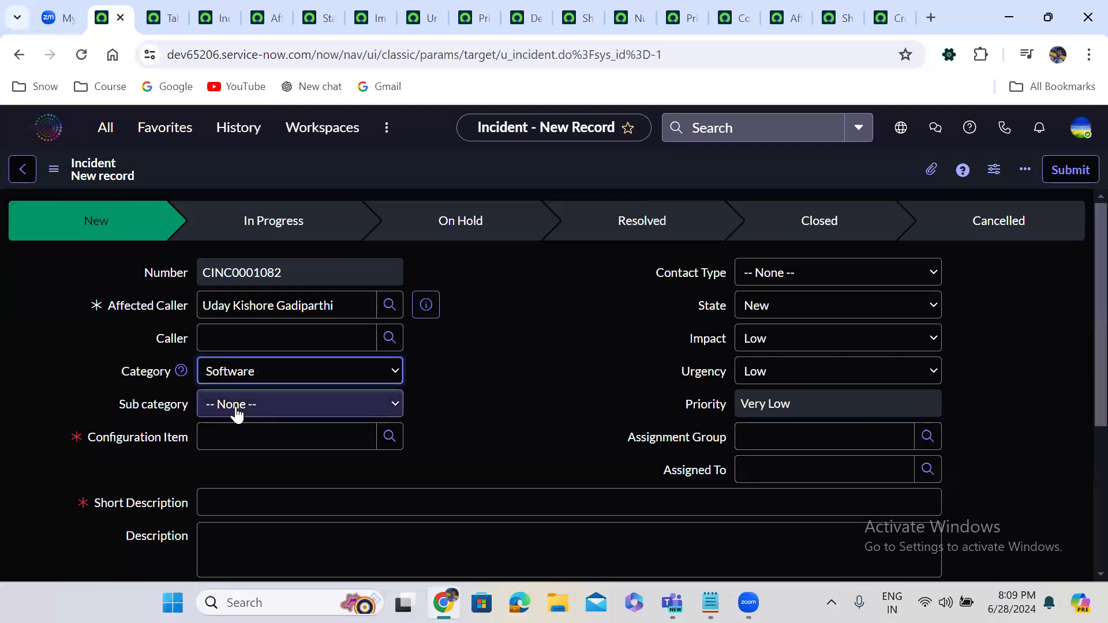
click(237, 407)
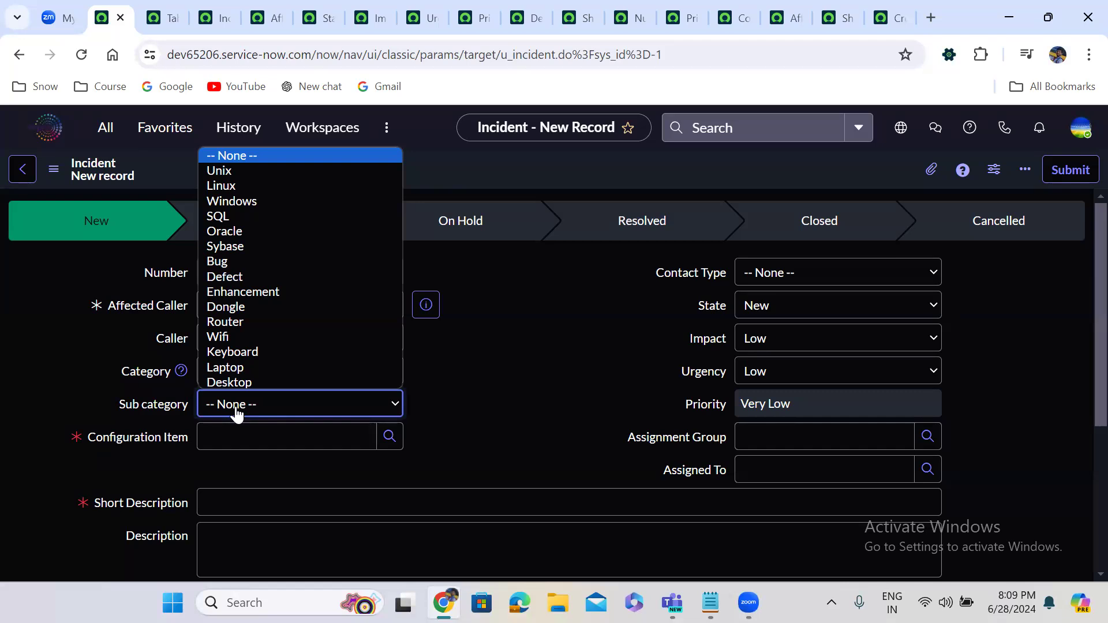
click(102, 287)
click(259, 383)
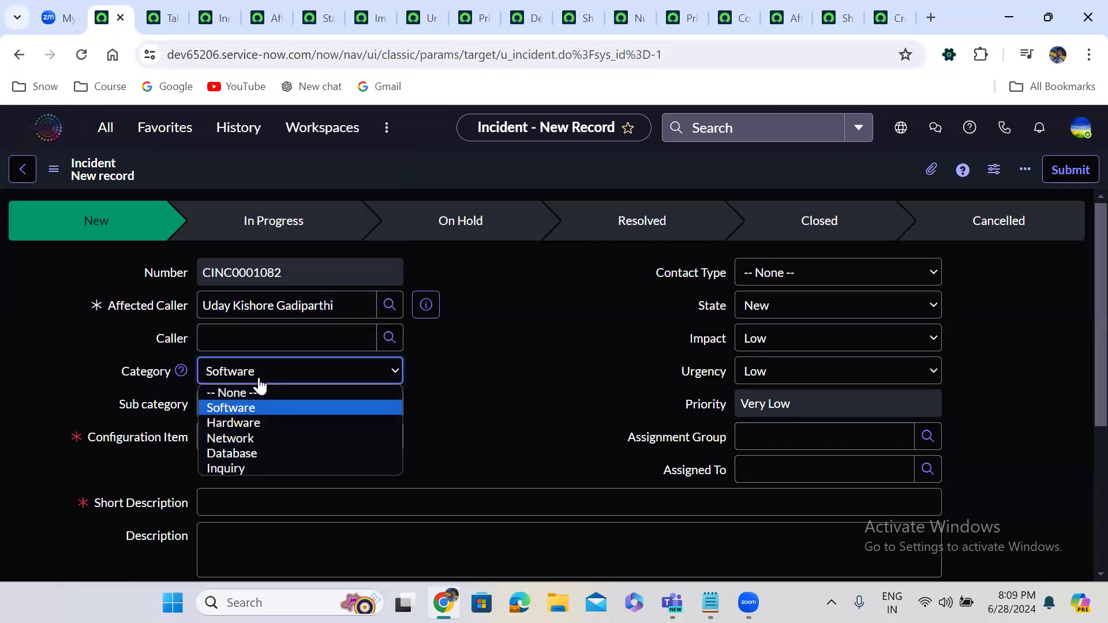
click(258, 423)
click(237, 406)
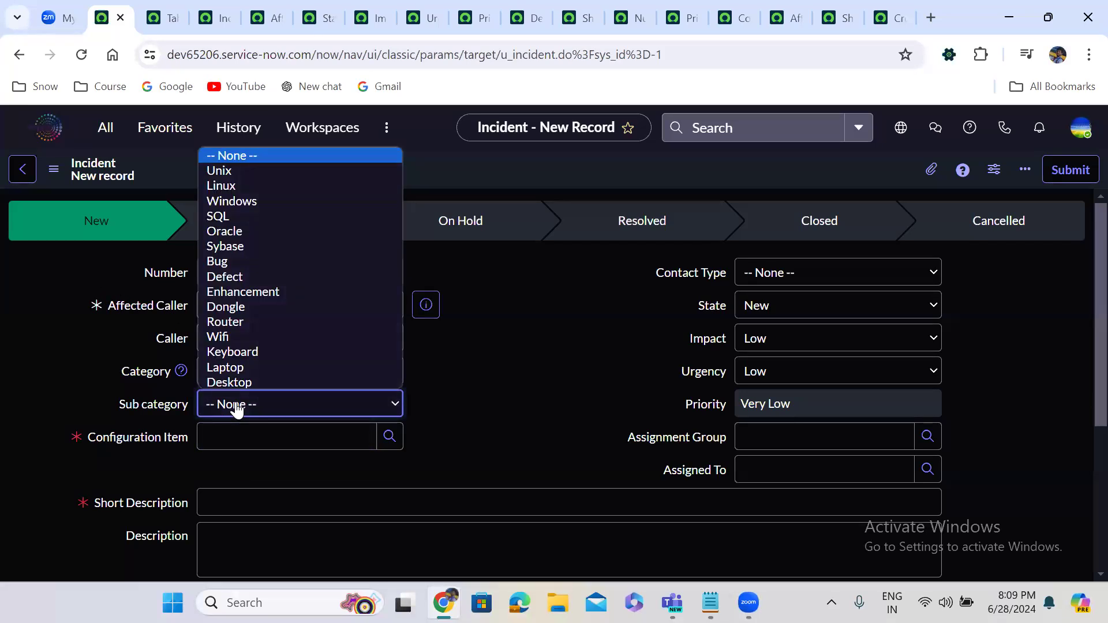
click(129, 329)
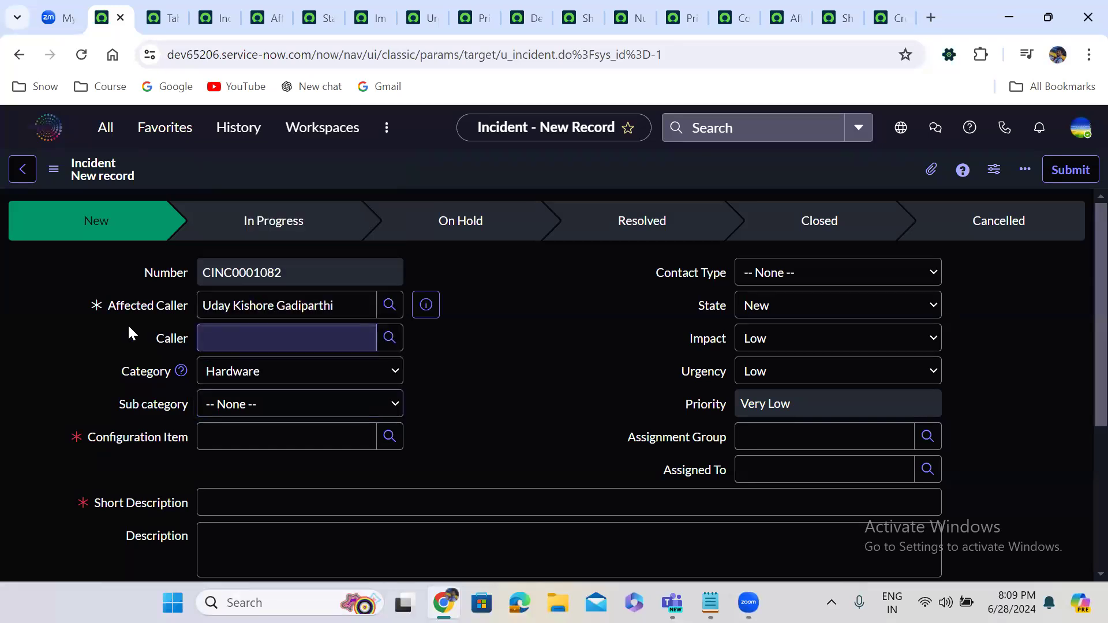
Check the Sub category choices with Category set to Network and with Category set to Database
click(255, 378)
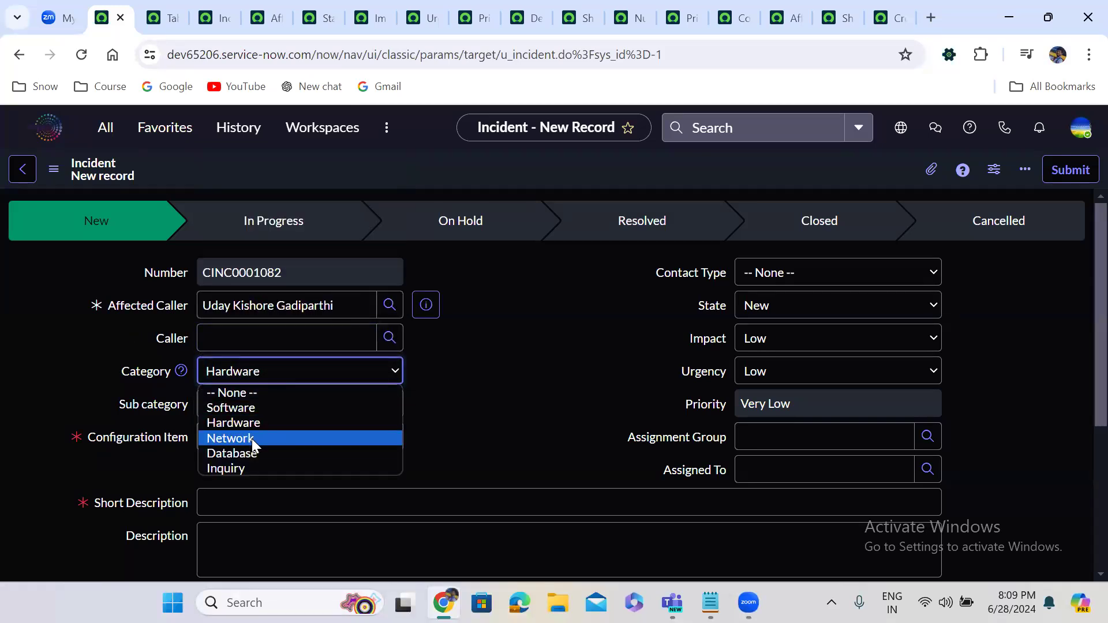
click(252, 438)
click(245, 402)
click(243, 404)
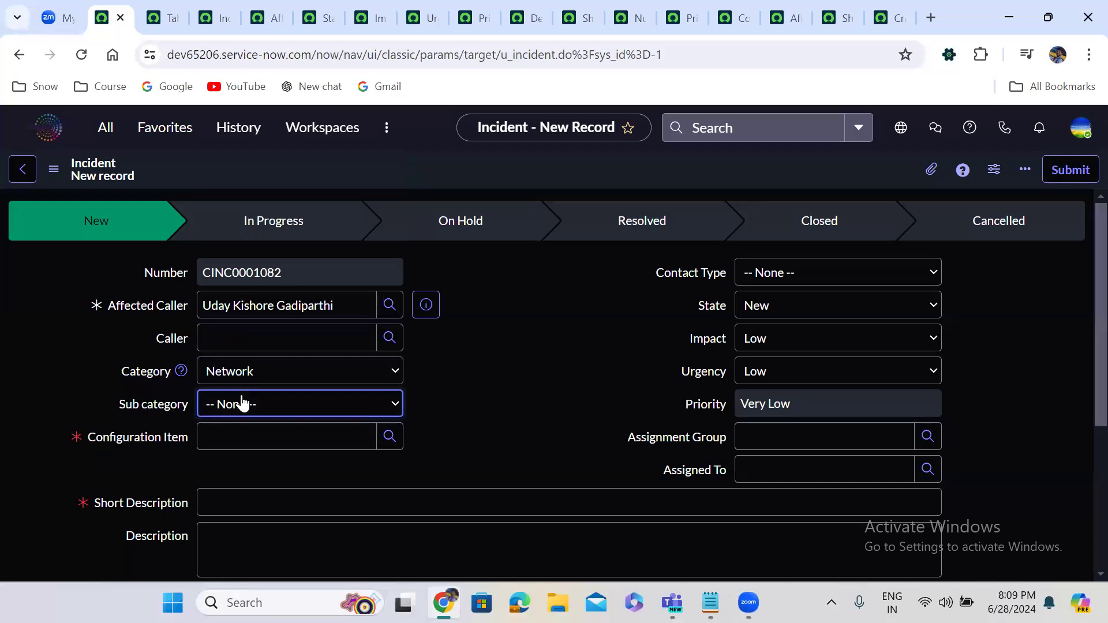
click(254, 376)
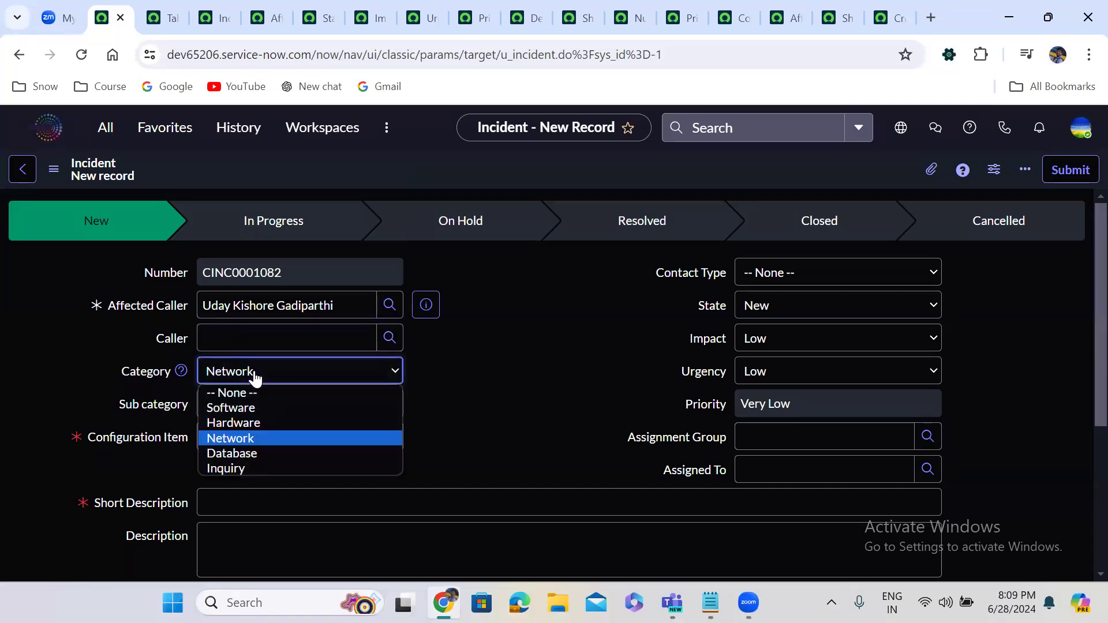
click(259, 452)
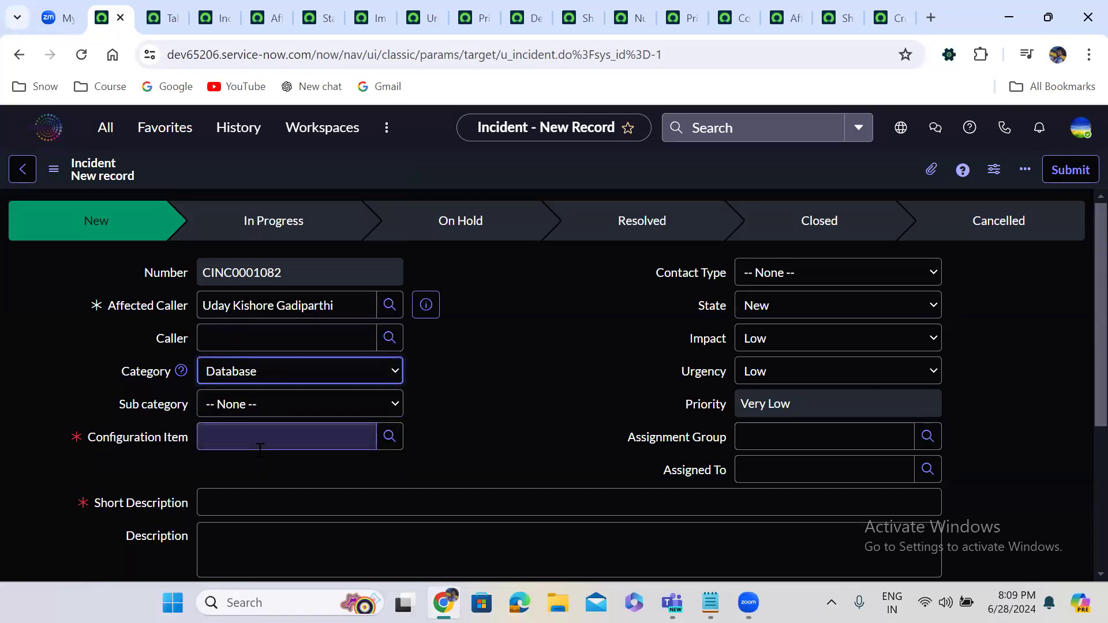
click(245, 413)
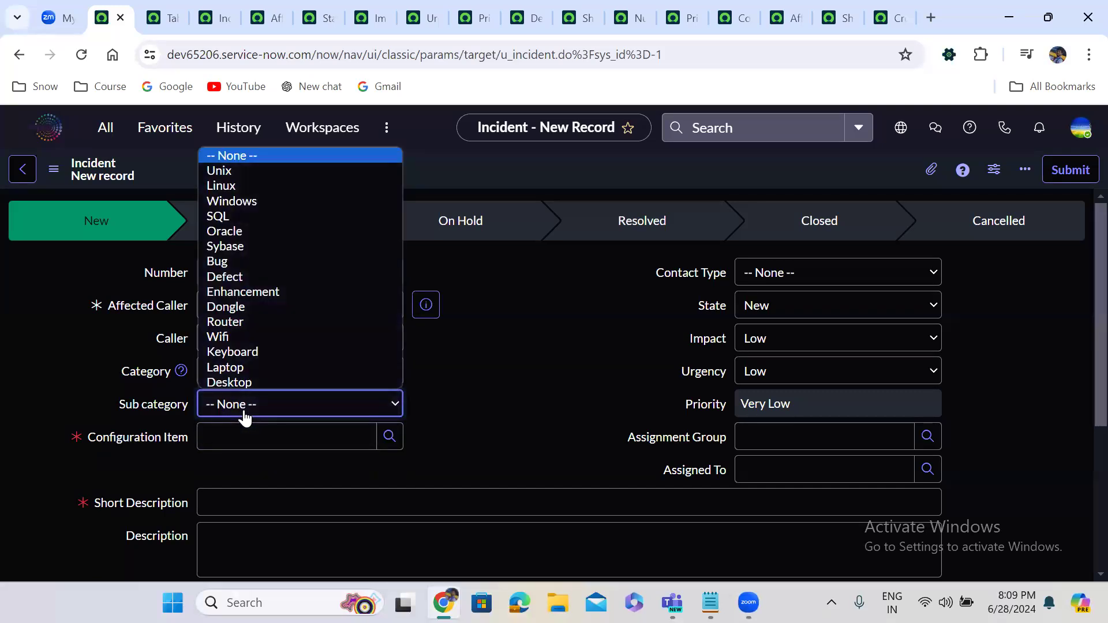
click(449, 383)
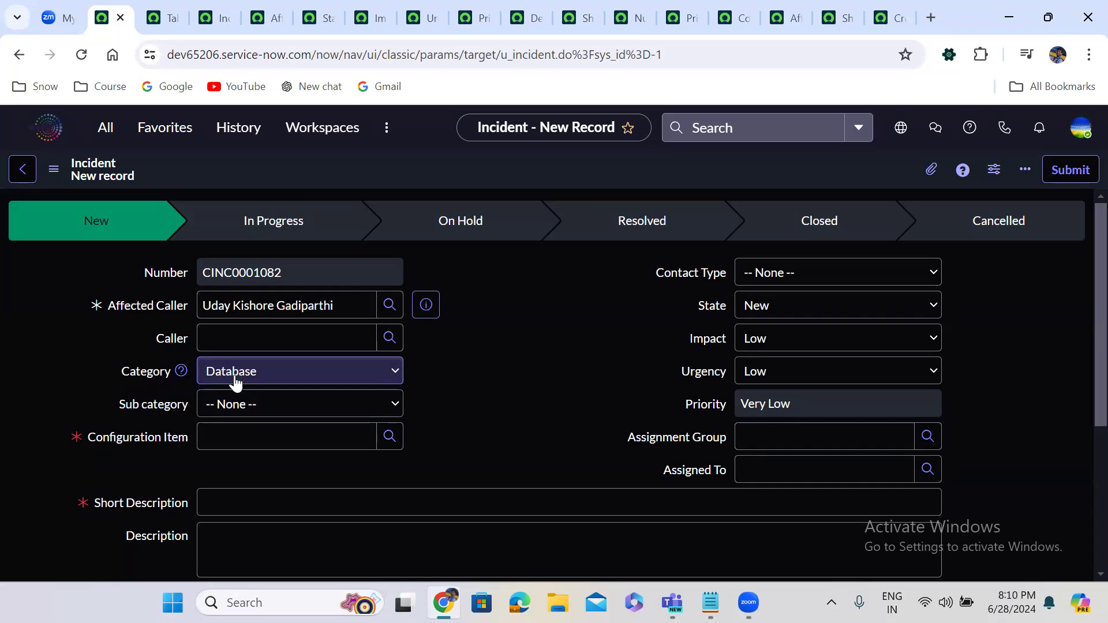
click(181, 408)
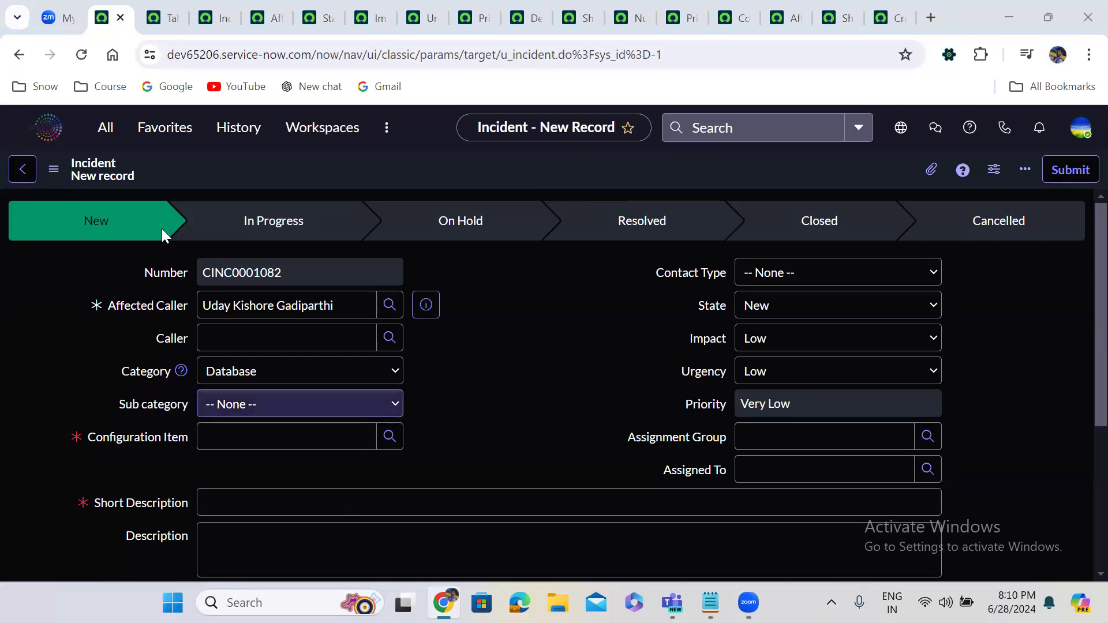
Open the dictionary entry of the u_sub_category column from the Incident table record in a new browser tab
click(209, 13)
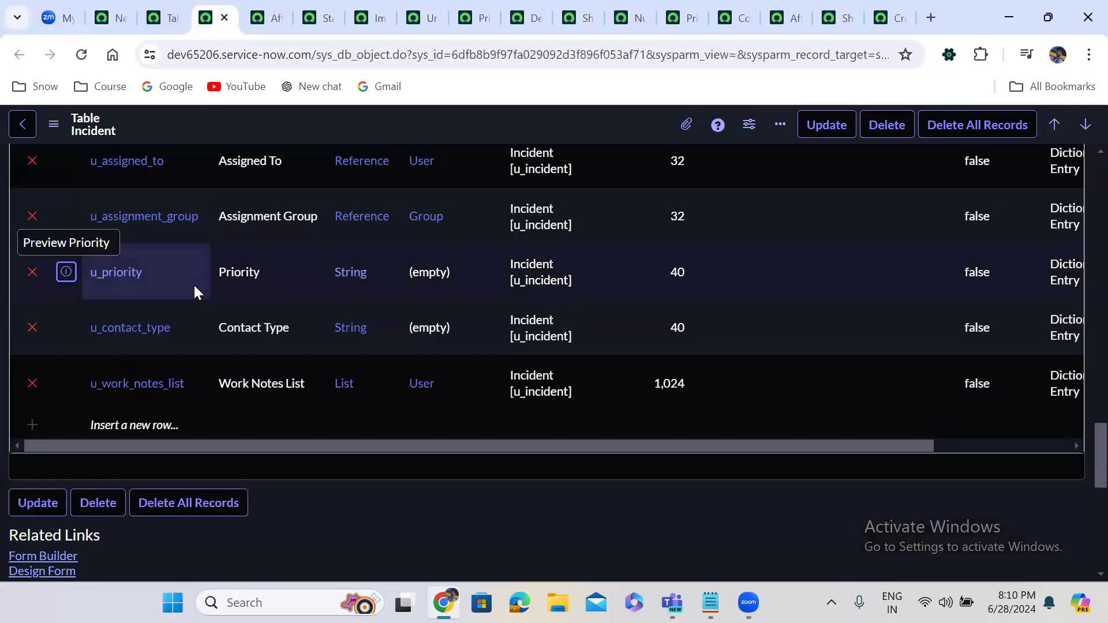
scroll(194, 288, up, 5)
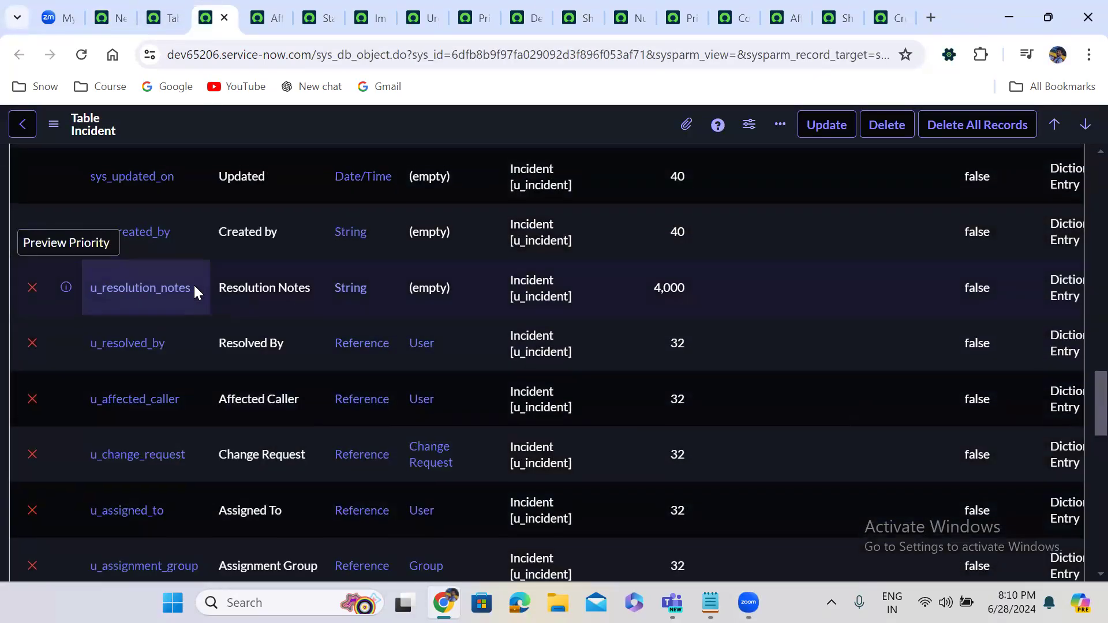
scroll(194, 289, up, 5)
scroll(195, 289, up, 4)
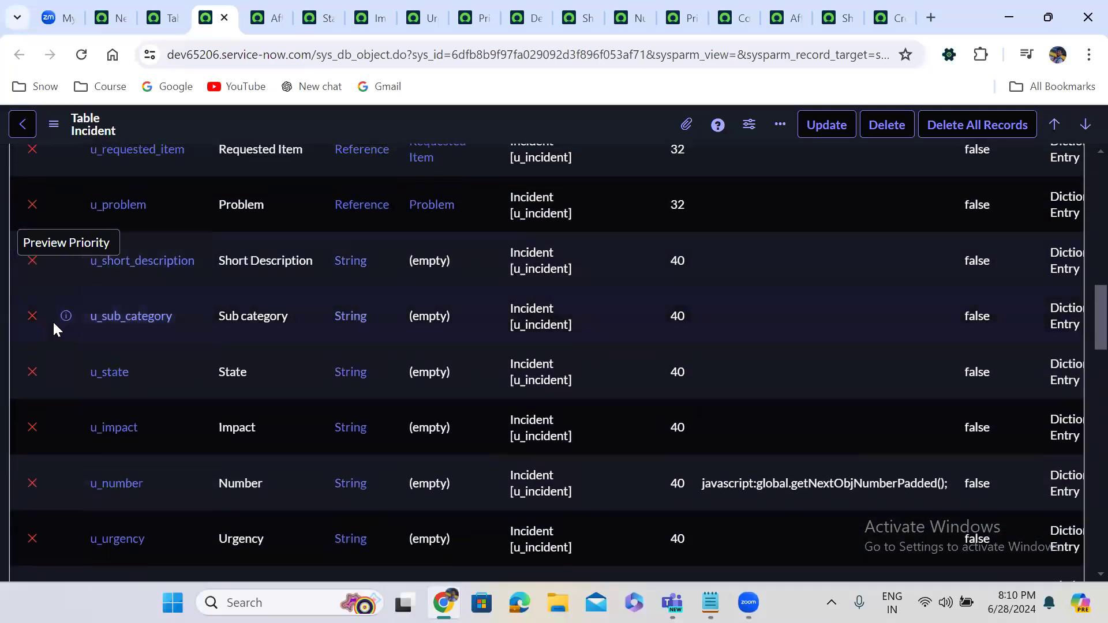
right_click(68, 317)
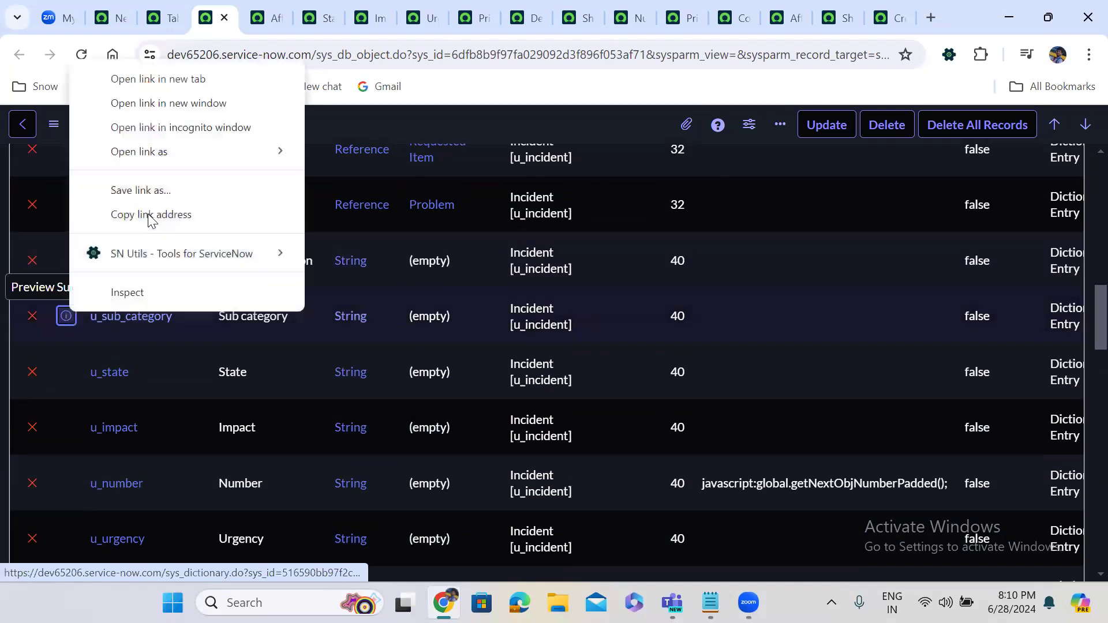
click(158, 79)
click(248, 13)
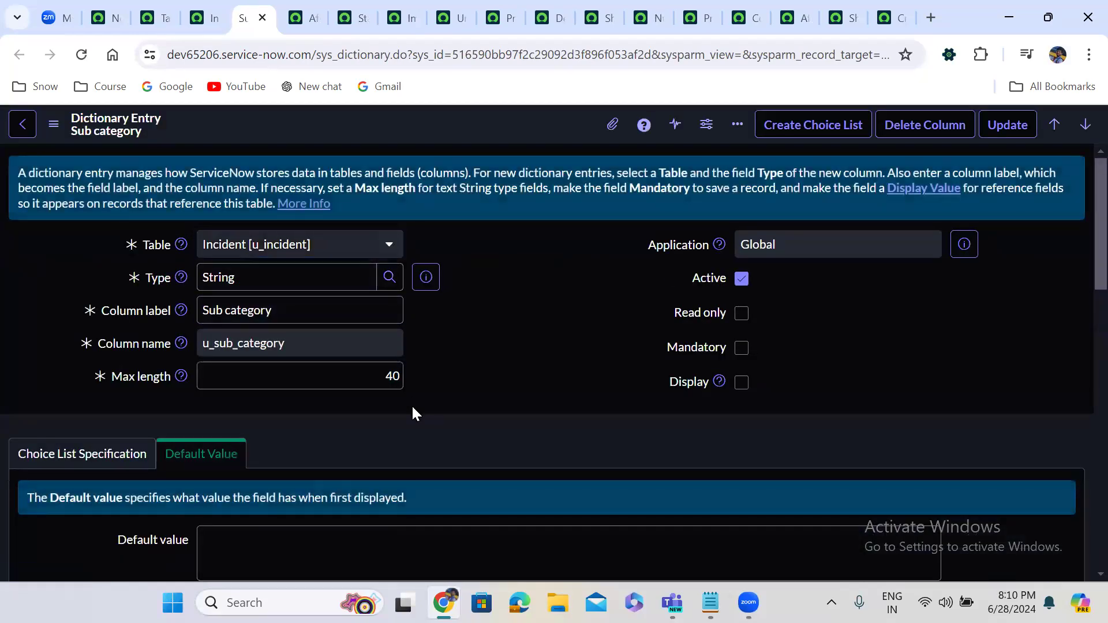
Review the Sub category field's existing choices and switch its dictionary entry to the Advanced view
scroll(413, 414, down, 1)
scroll(413, 415, down, 5)
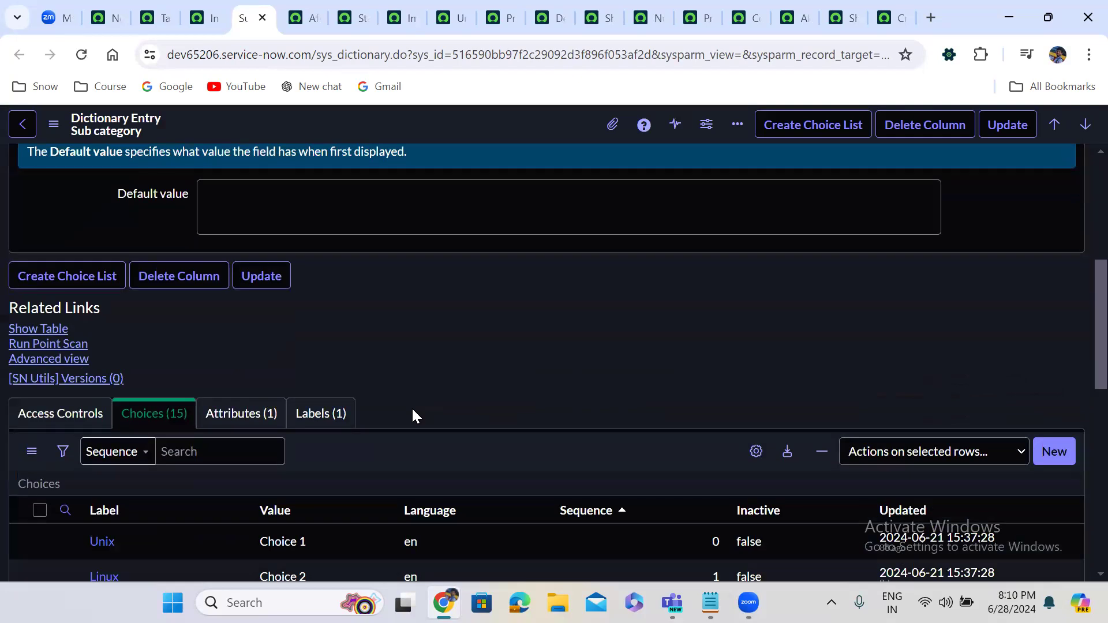
scroll(413, 414, down, 1)
scroll(413, 410, down, 3)
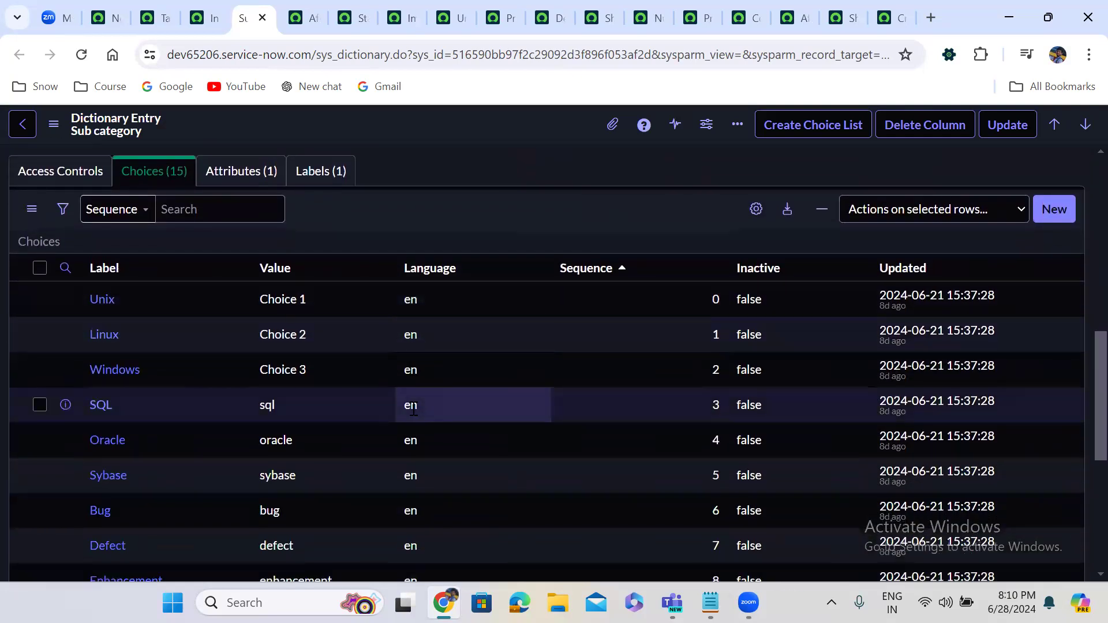
scroll(411, 407, up, 6)
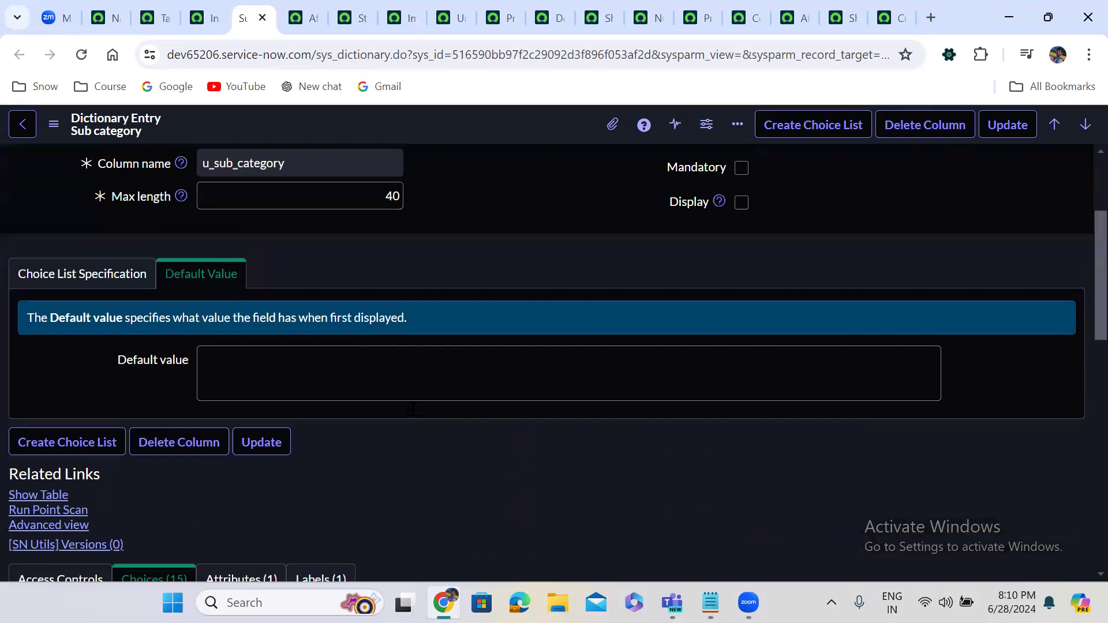
scroll(413, 414, down, 1)
click(64, 464)
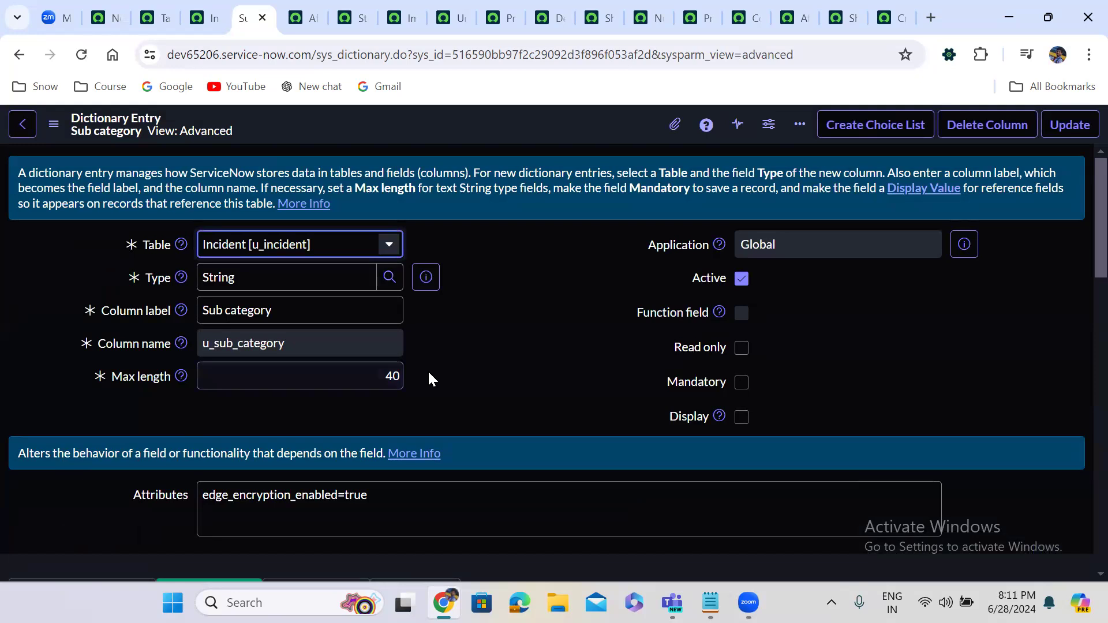
Enable the dependent field option for Sub category, make it dependent on Category, and save the dictionary entry
click(454, 373)
scroll(454, 374, down, 5)
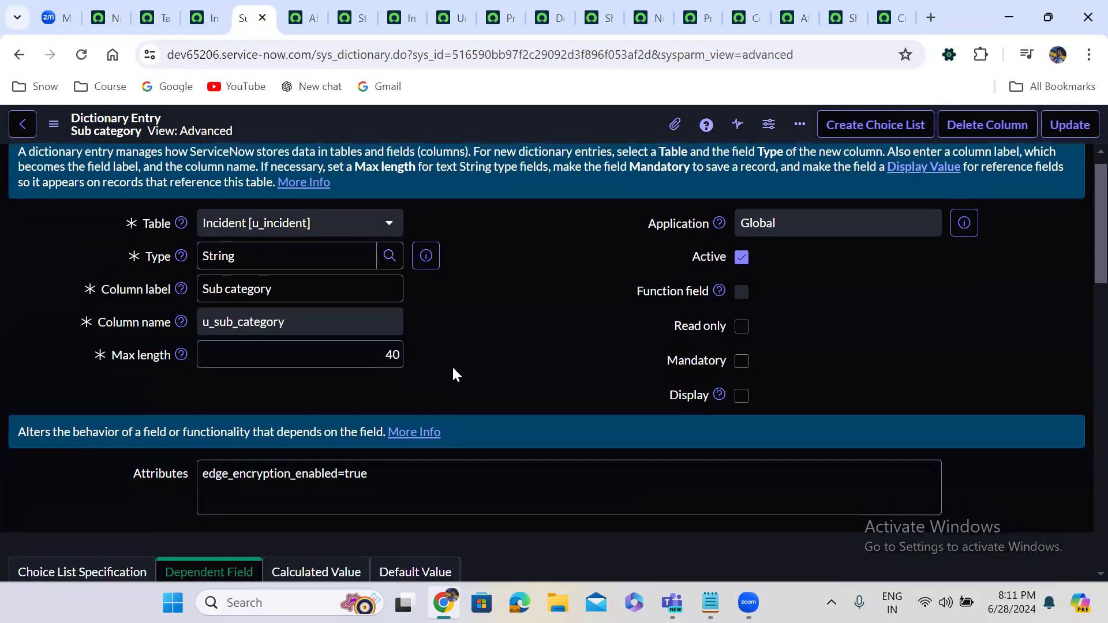
scroll(452, 372, down, 2)
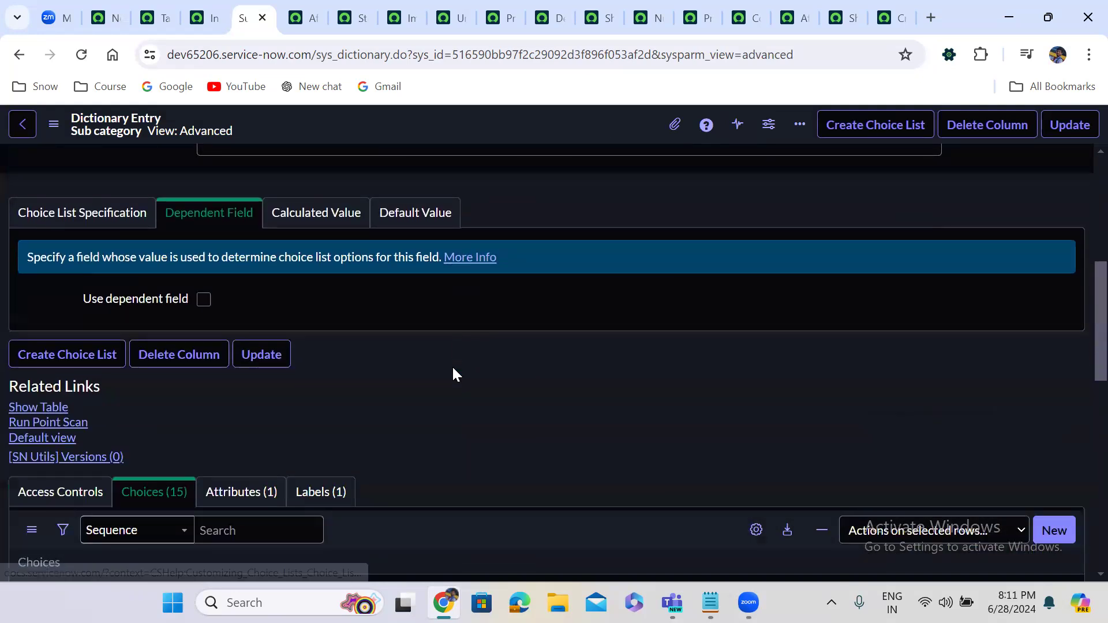
click(203, 300)
click(292, 340)
click(292, 332)
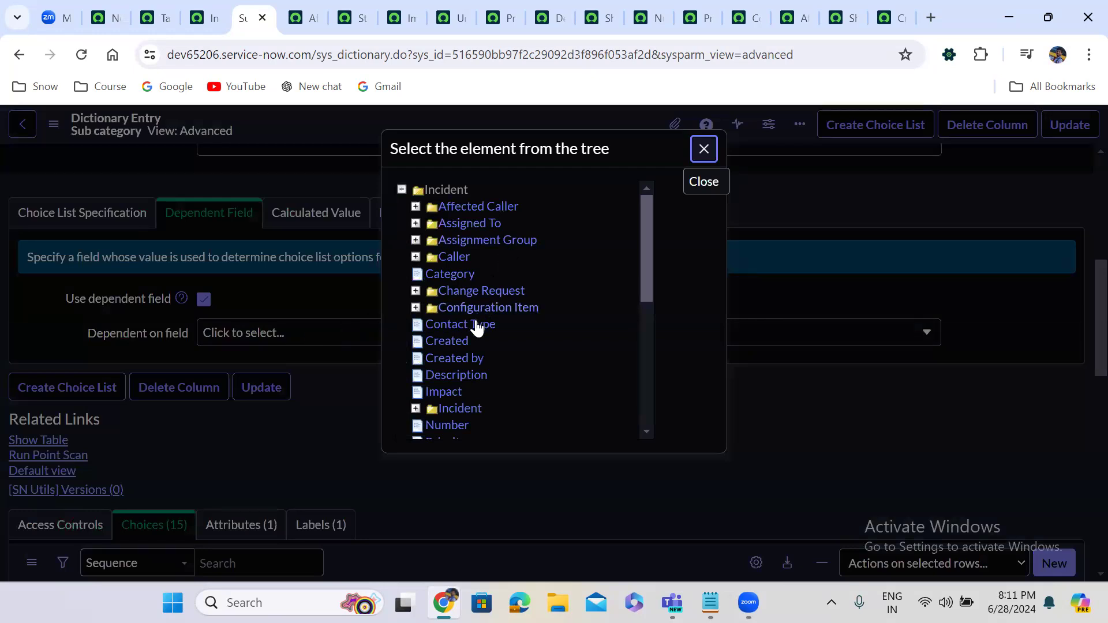
click(453, 273)
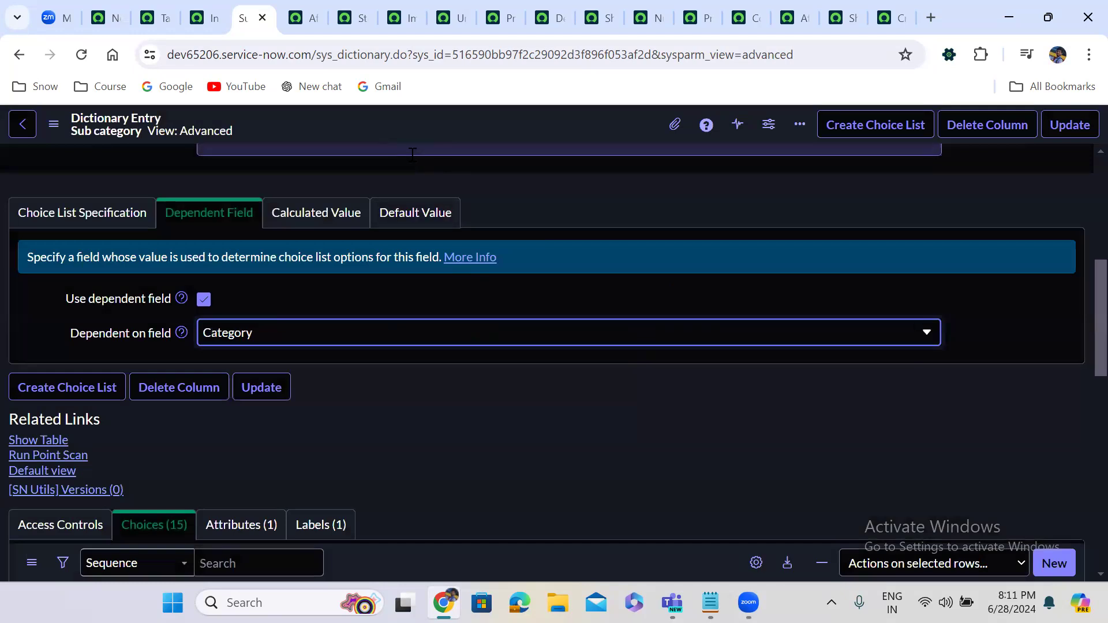
right_click(461, 120)
click(493, 125)
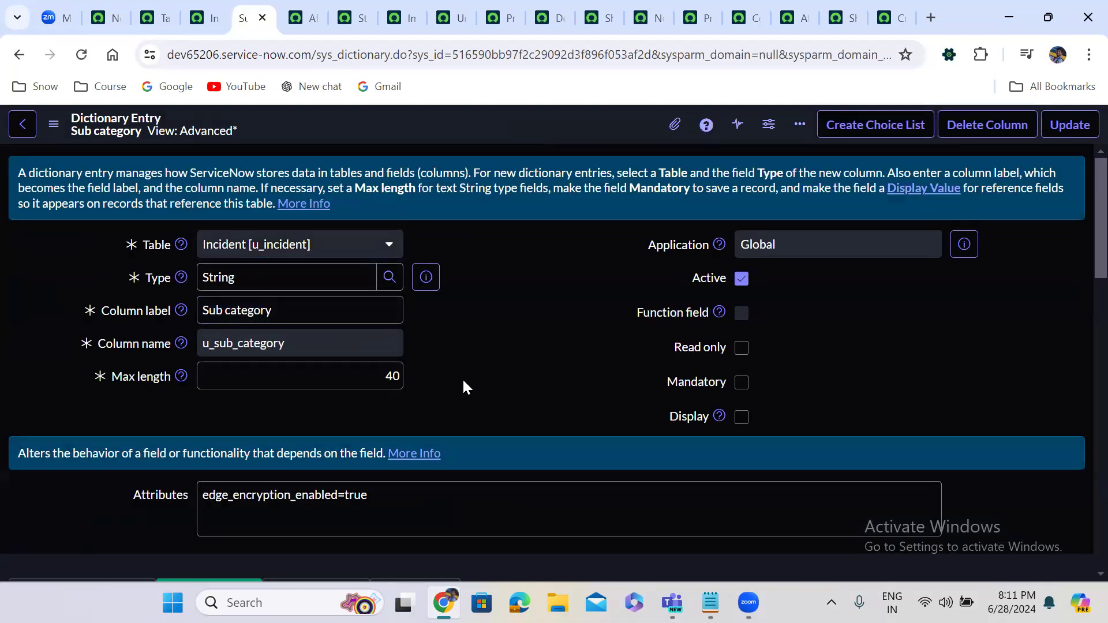
Set the dependent value of the Unix, Linux and Windows choices to "software" in one edit
scroll(462, 388, down, 1)
scroll(462, 386, down, 10)
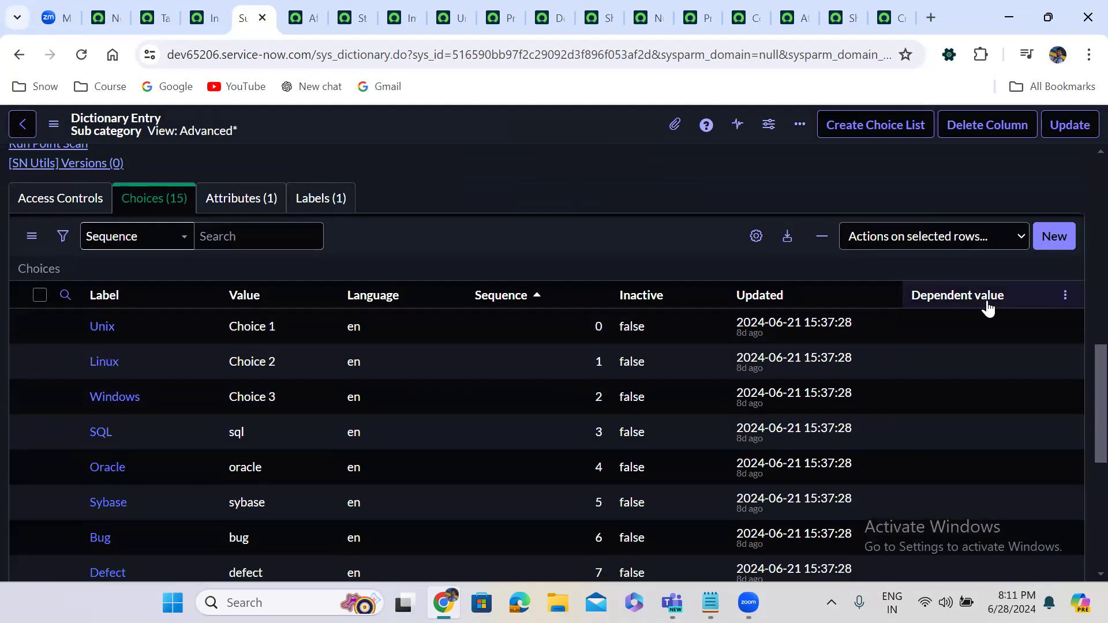
click(982, 364)
drag(978, 334, 983, 397)
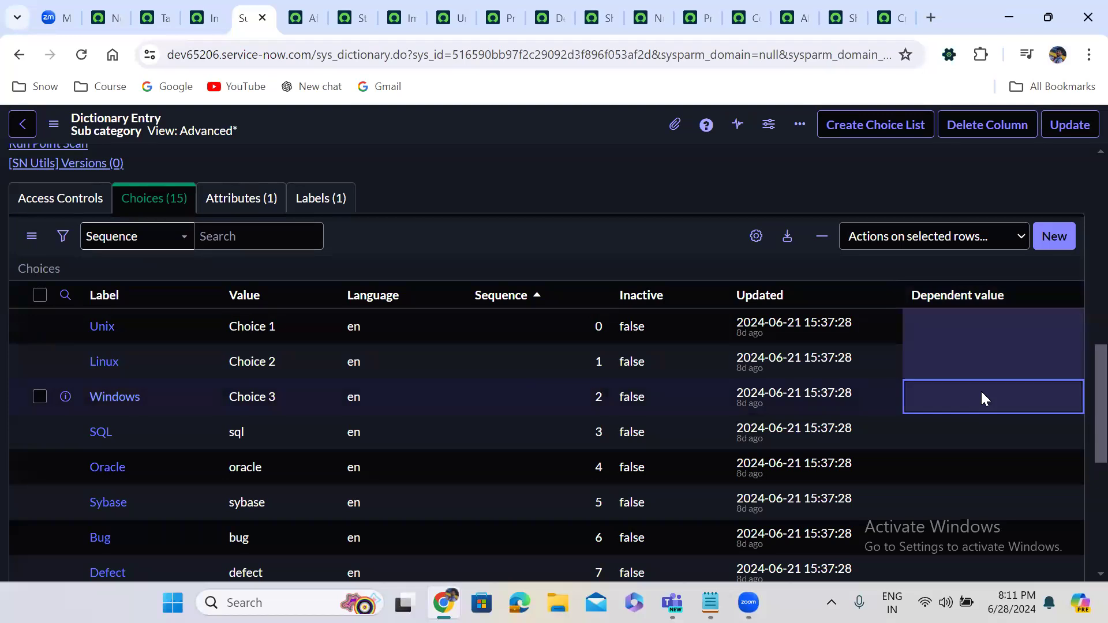
double_click(981, 393)
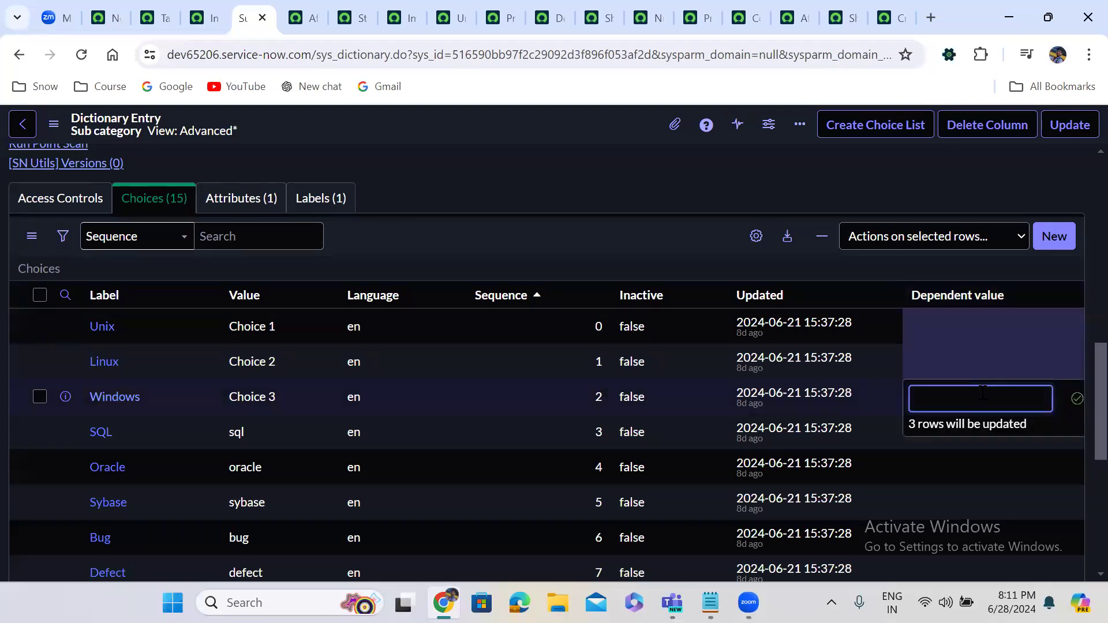
text(sof)
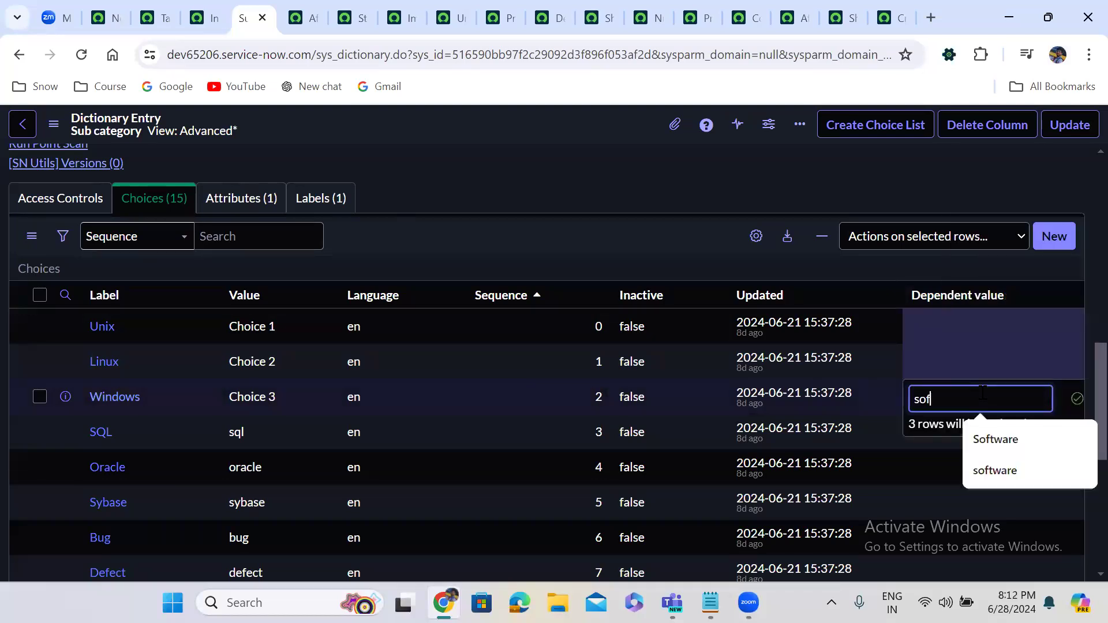
text(tware)
click(1077, 399)
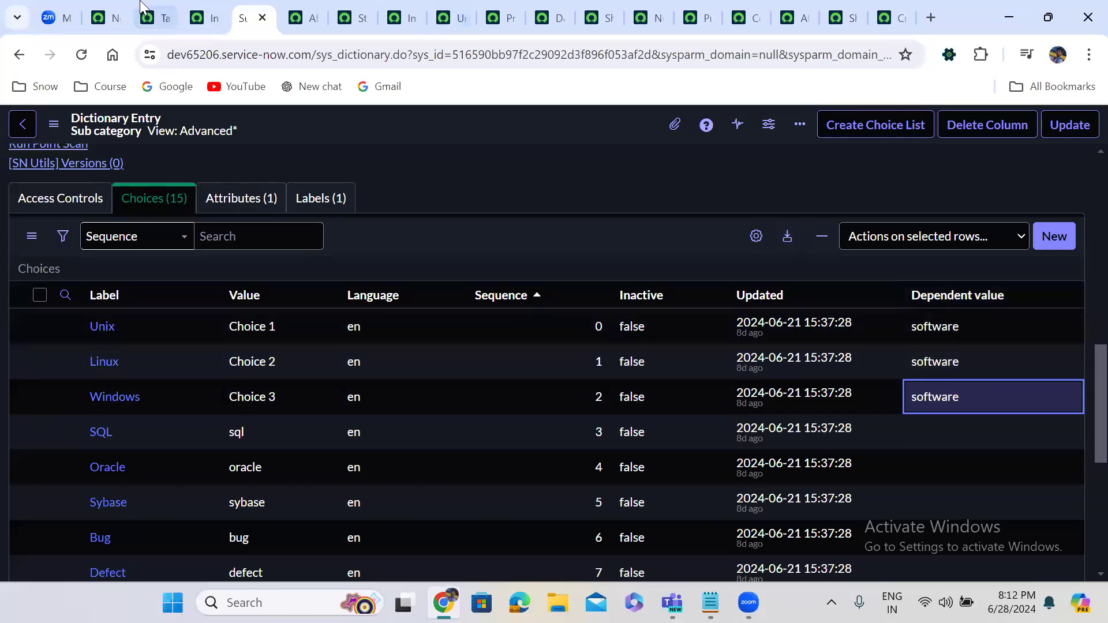
Show technical names on the new incident form to check the backend values of the Category choices, and hide them again
click(105, 5)
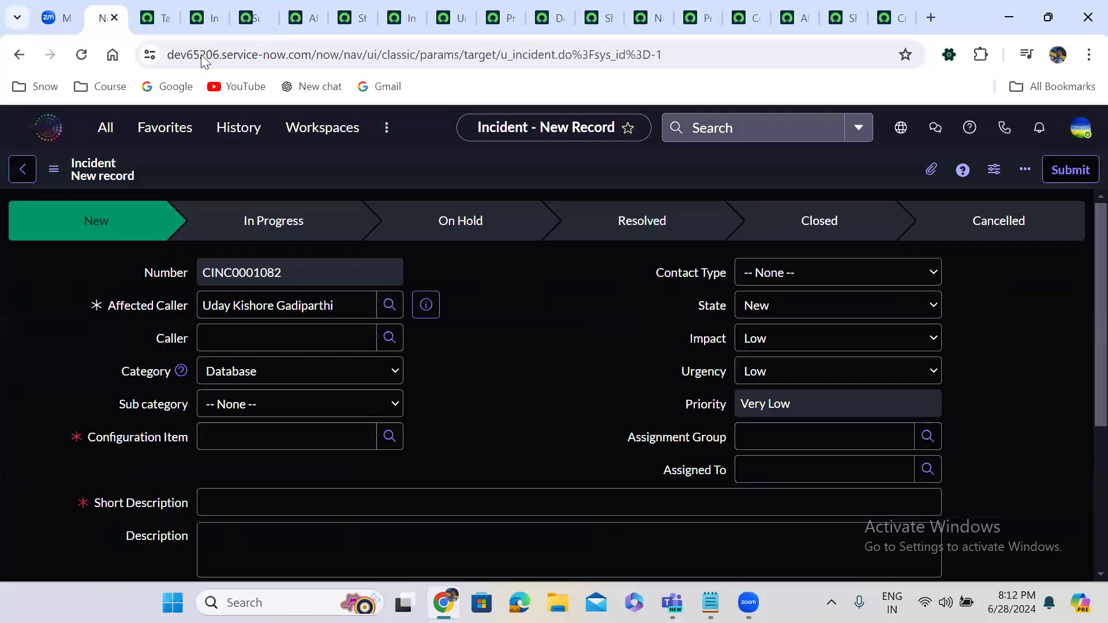
double_click(539, 302)
click(299, 390)
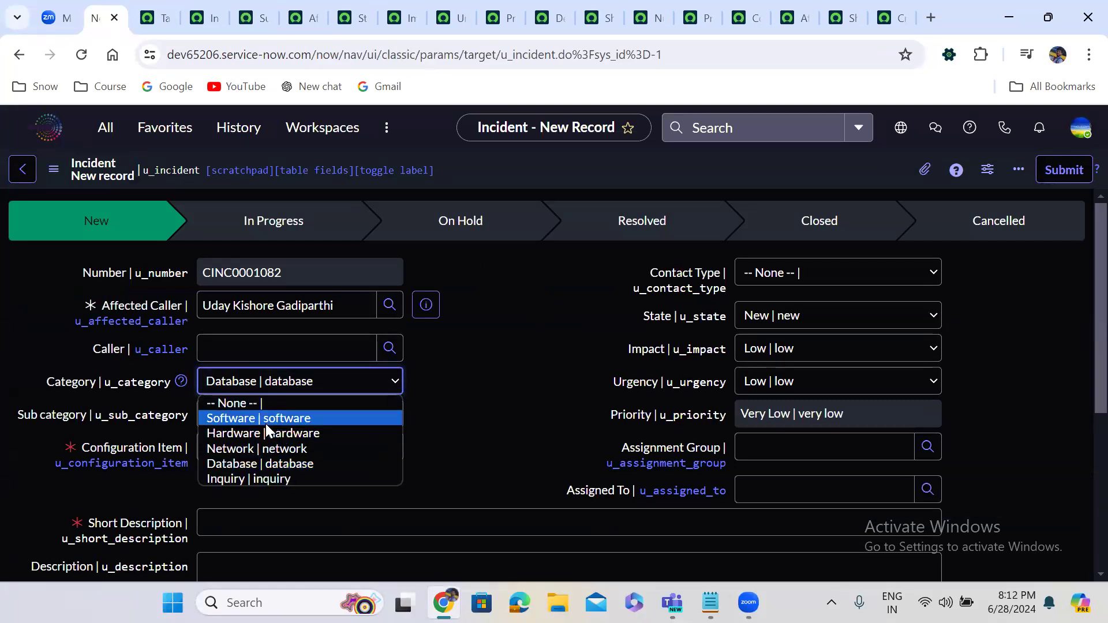
click(500, 400)
double_click(500, 400)
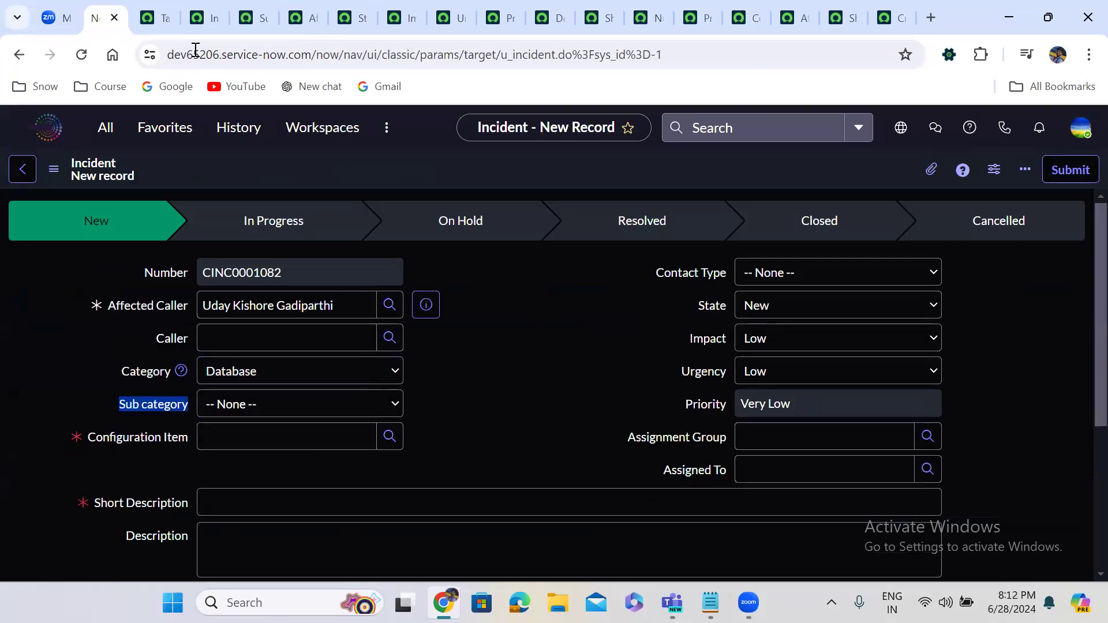
Return to the Sub category dictionary entry and set the dependent value of the SQL, Oracle and Sybase choices to "database" in one edit
click(258, 8)
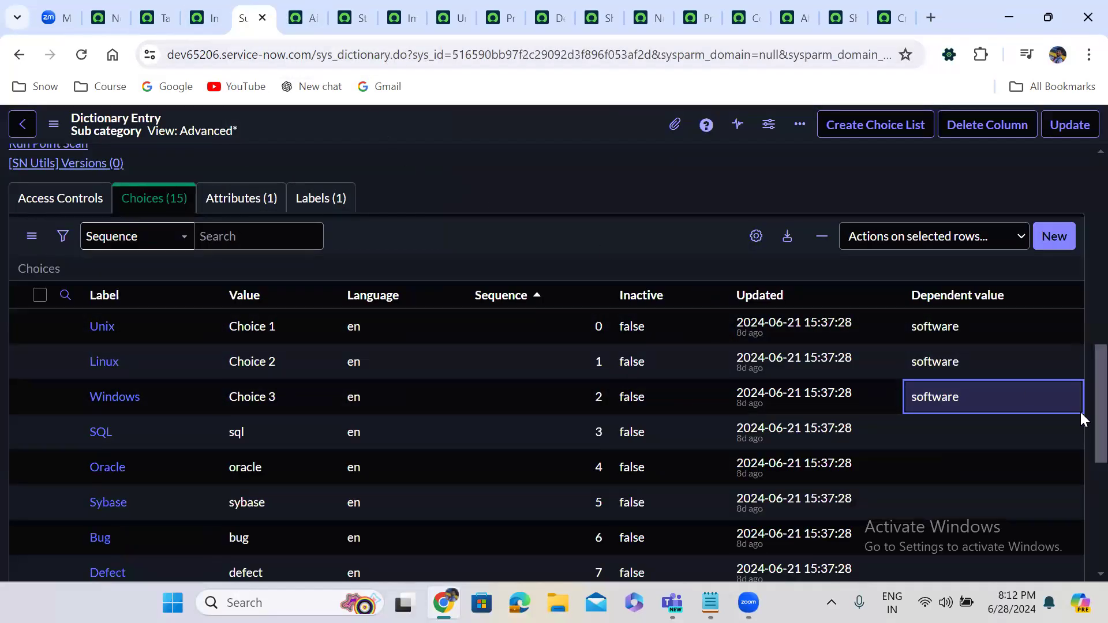
scroll(1080, 394, down, 3)
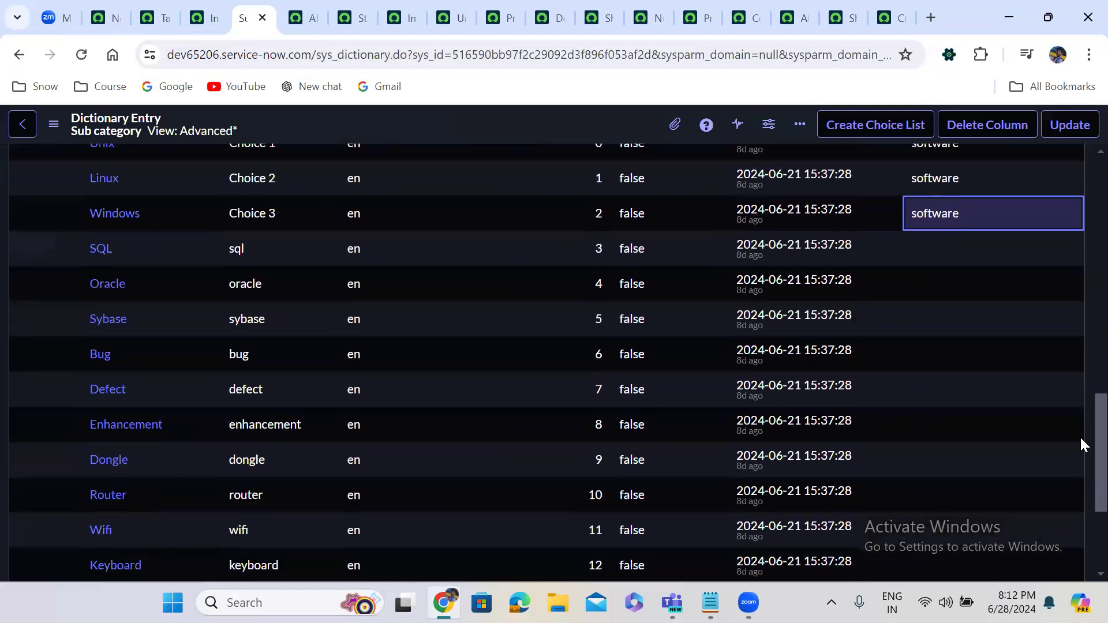
click(945, 260)
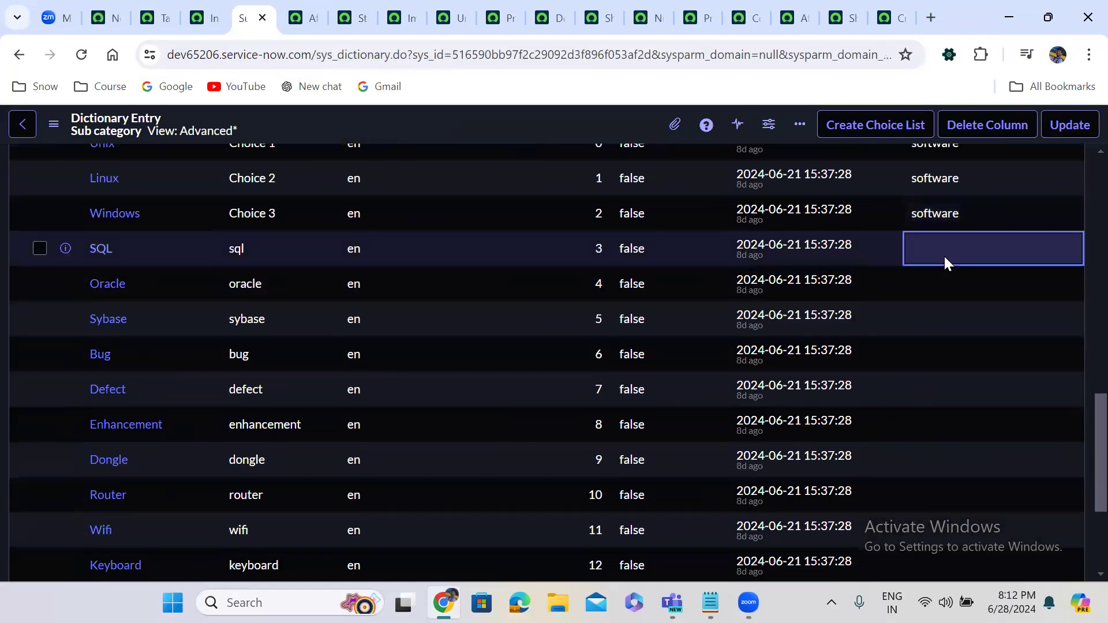
shift+click(947, 282)
shift+click(948, 320)
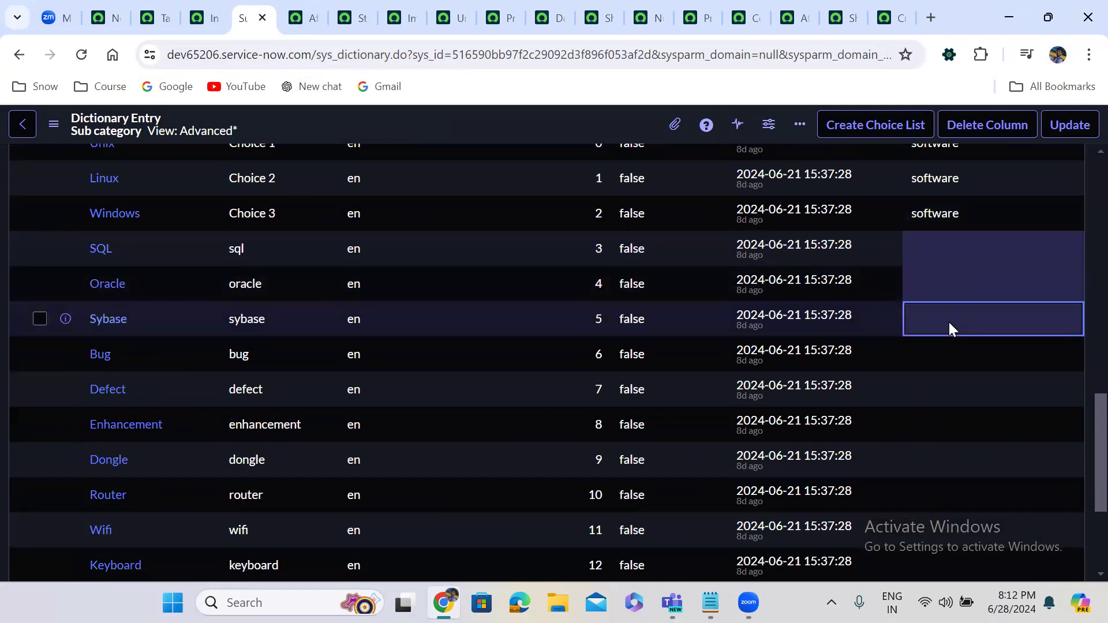
double_click(948, 322)
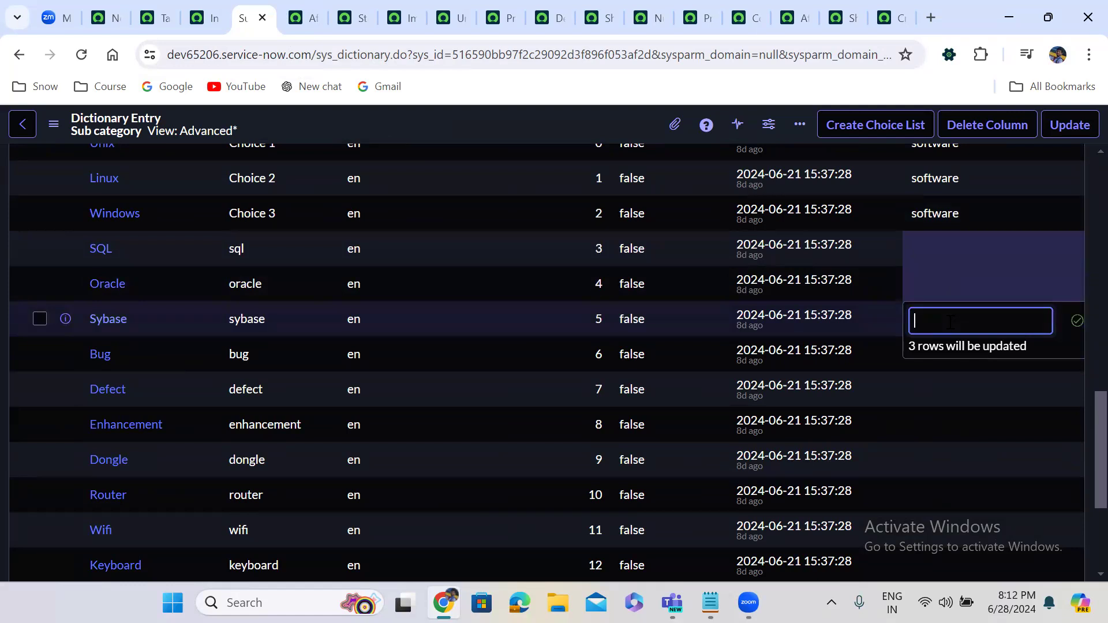
text(database)
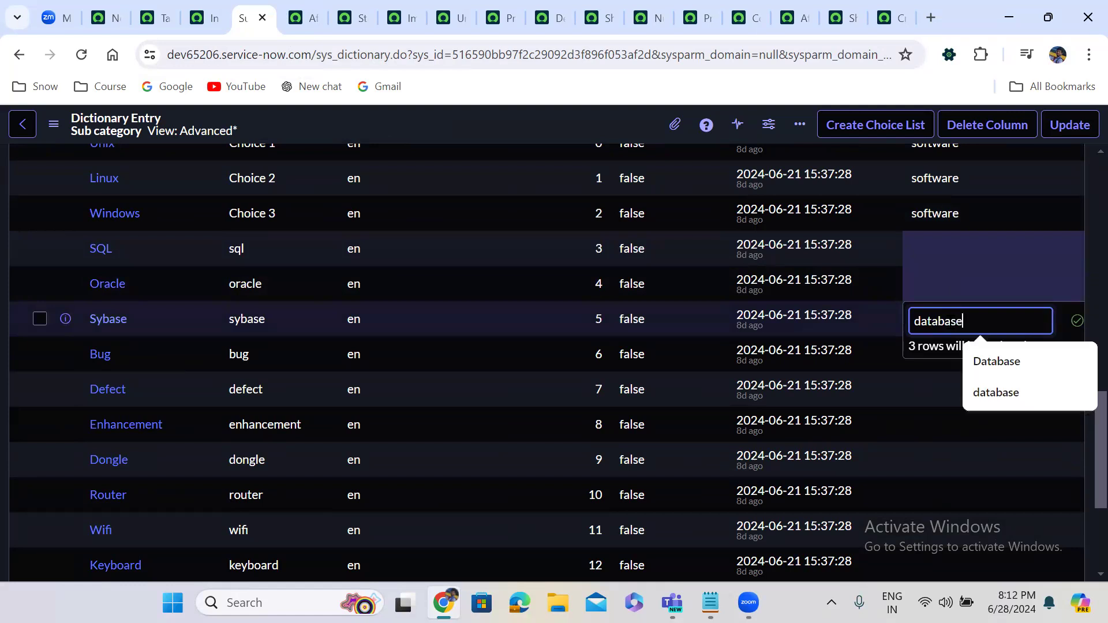
click(1074, 319)
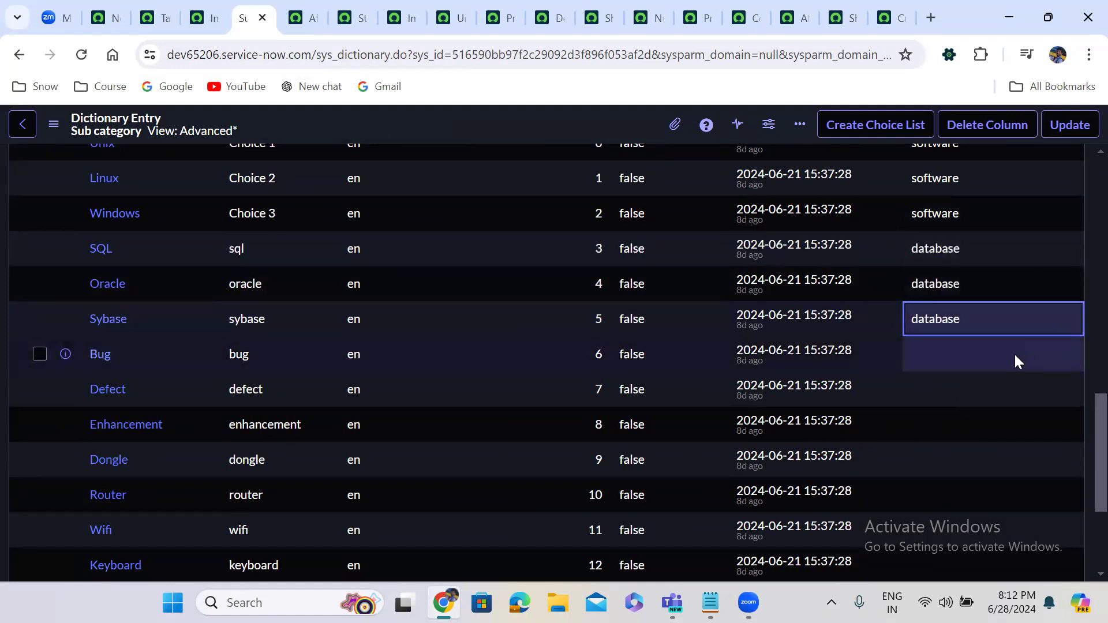
Set the dependent value of the Bug, Defect and Enhancement choices to "inquiry" in one edit
click(963, 356)
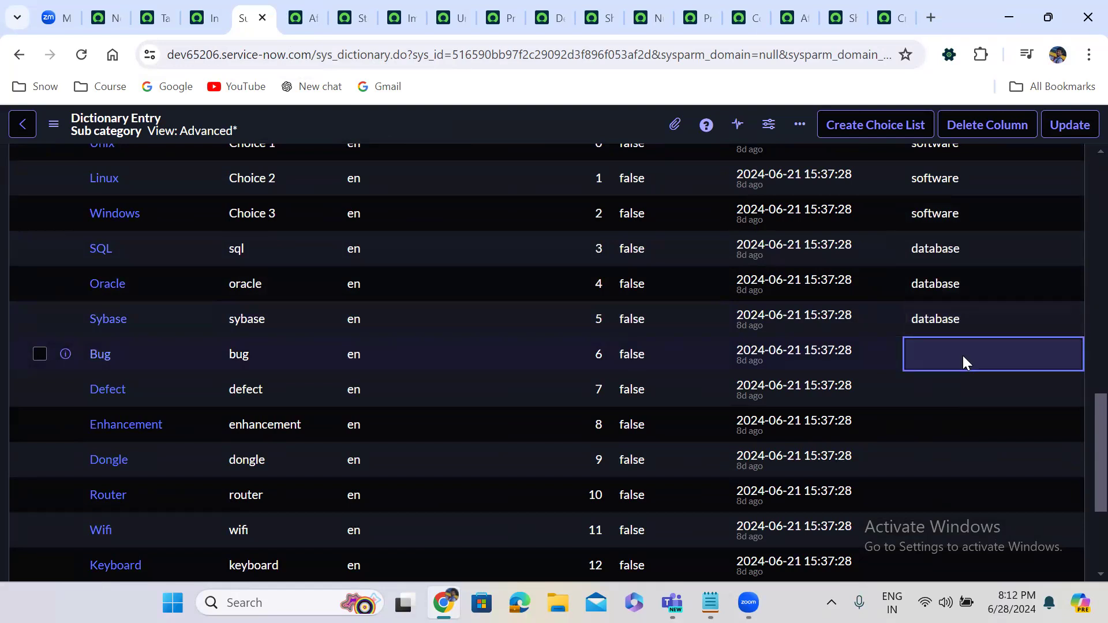
shift+click(967, 382)
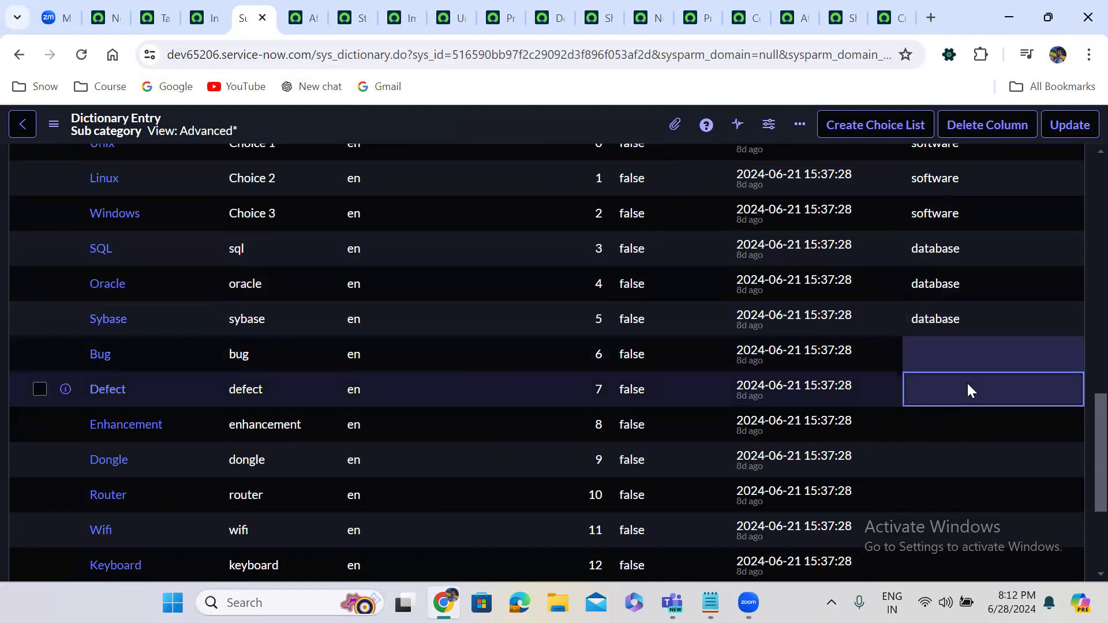
shift+click(956, 429)
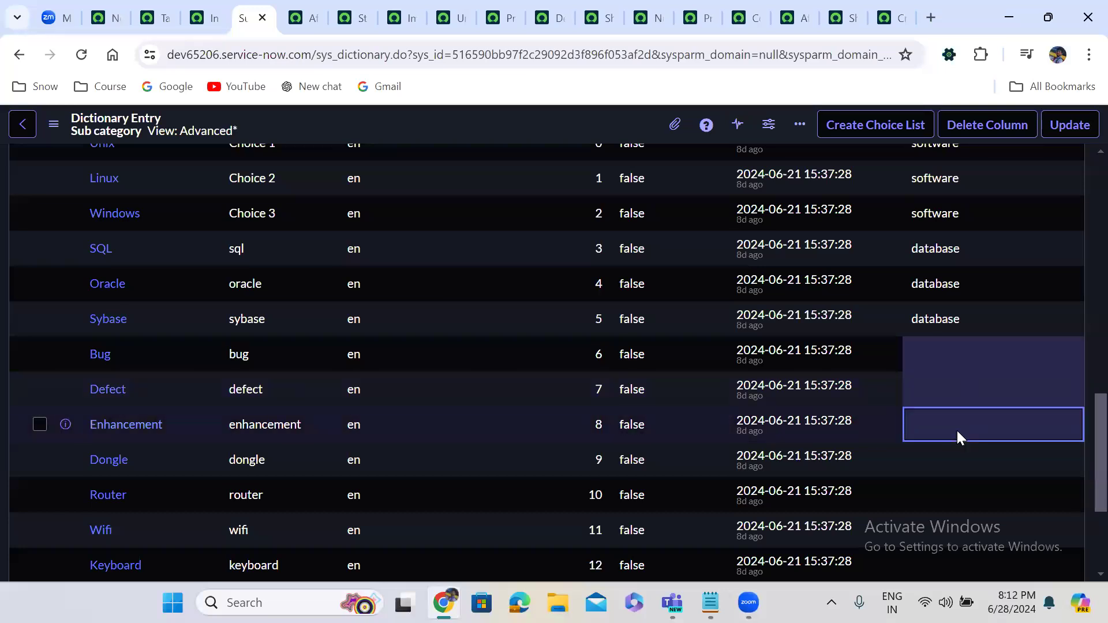
double_click(956, 430)
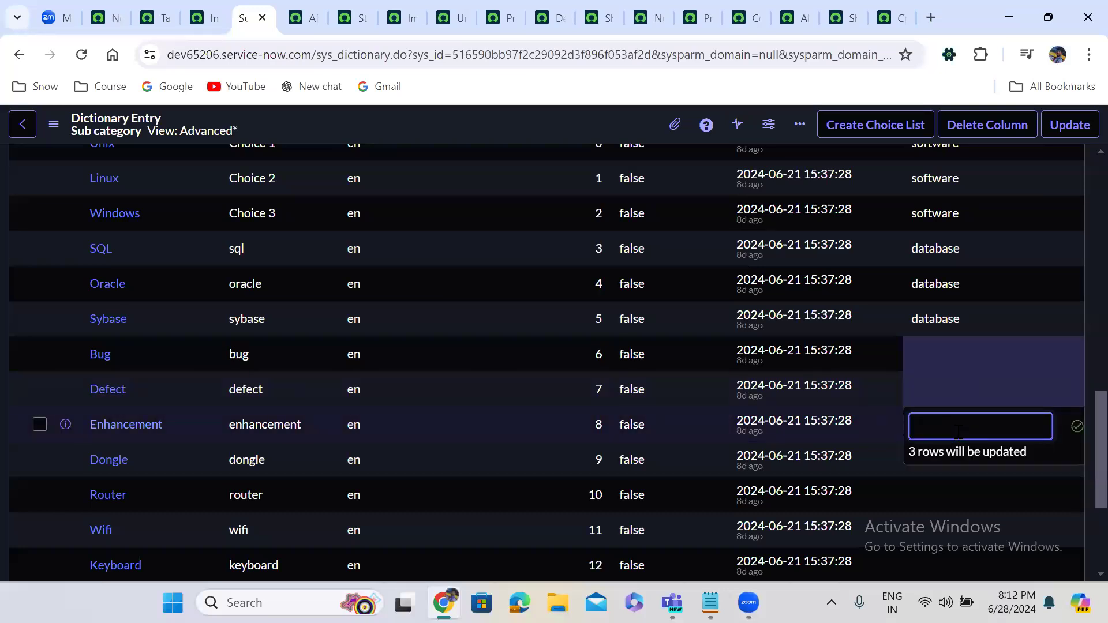
text(inquiry)
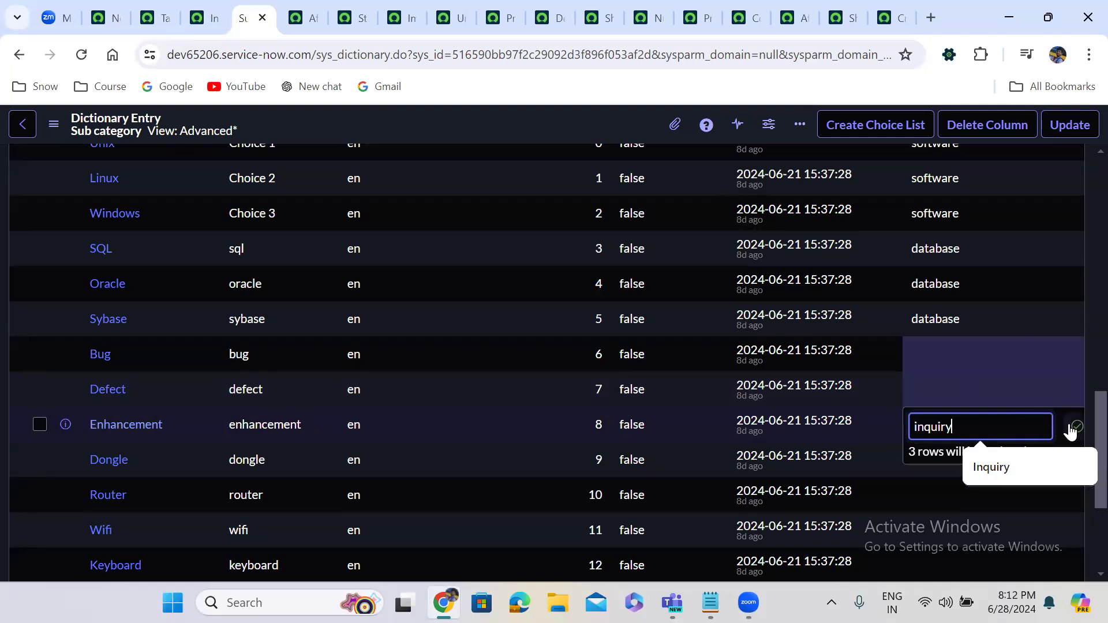
click(1071, 425)
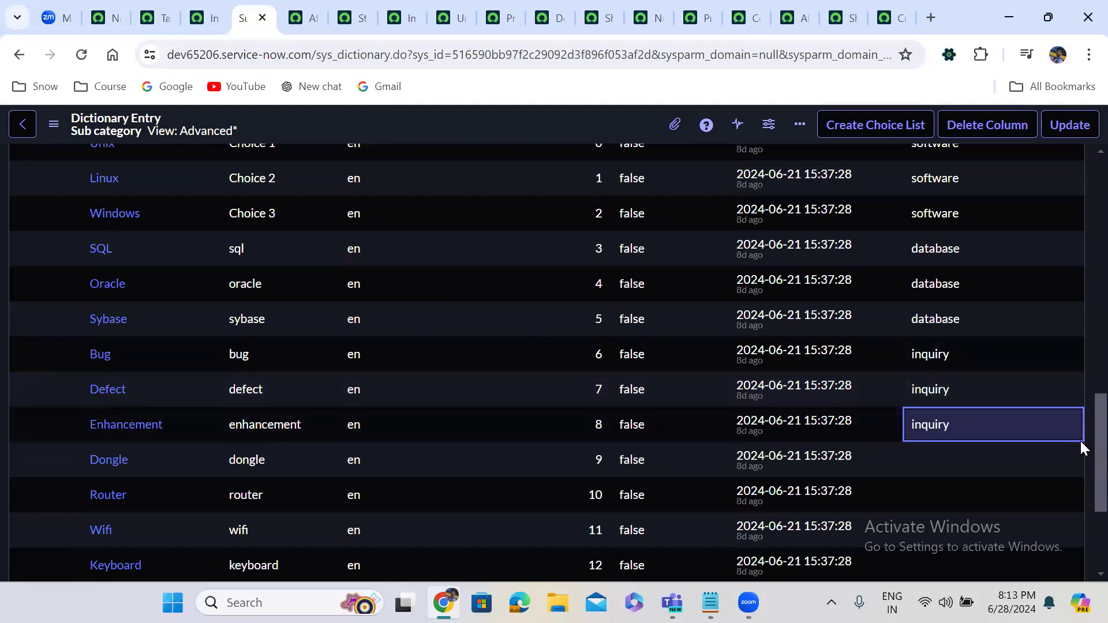
Set the dependent value of the Dongle, Router and Wifi choices to "network" in one edit
scroll(1080, 444, down, 1)
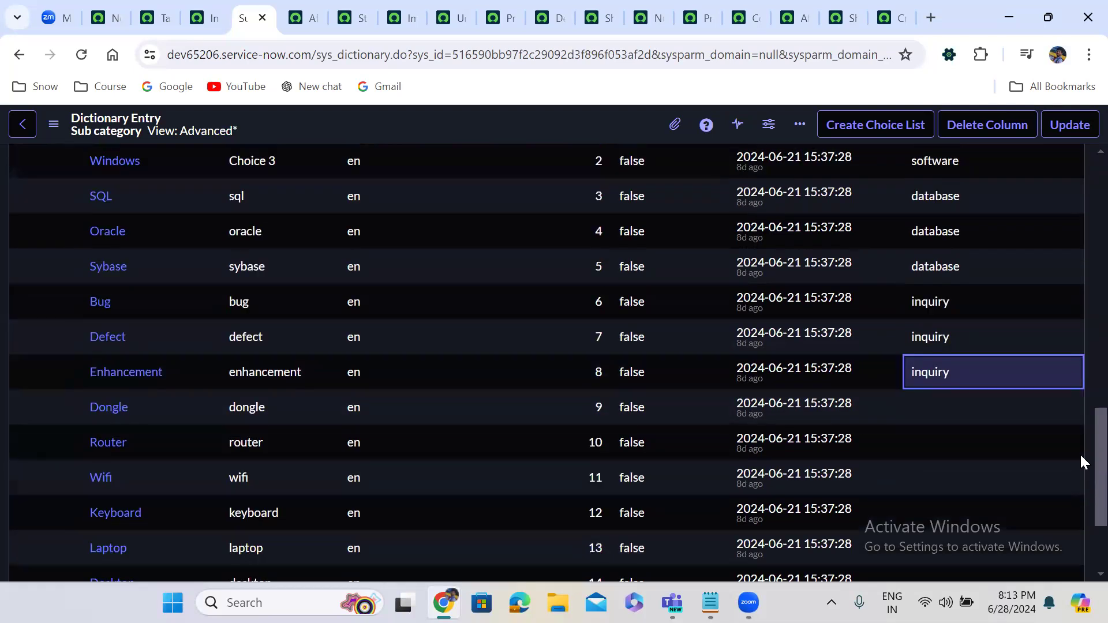
scroll(1080, 462, down, 3)
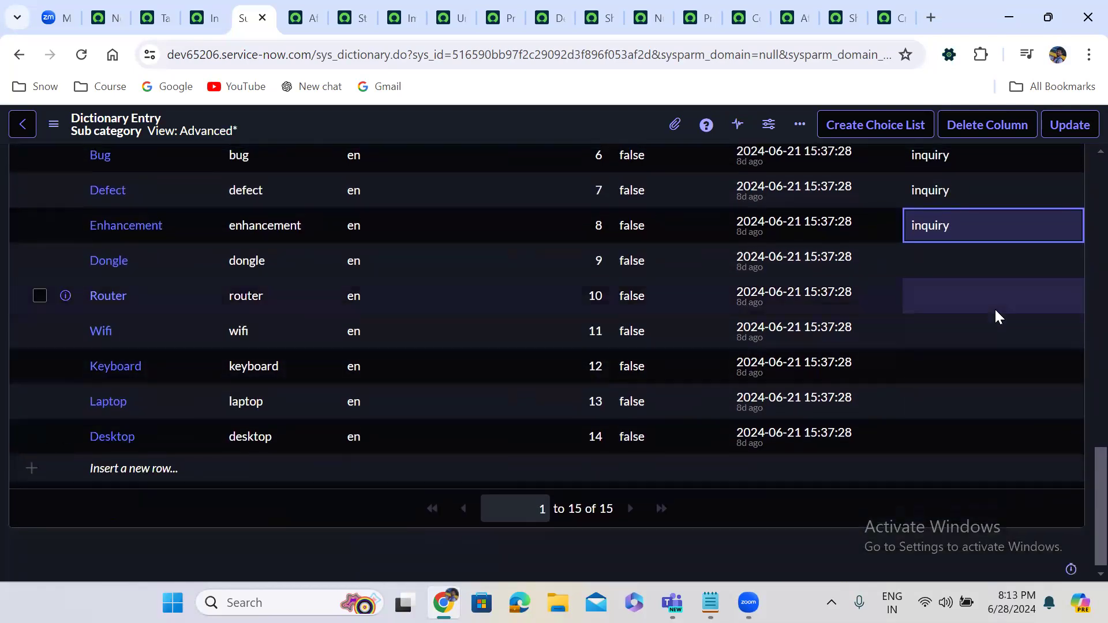
click(944, 265)
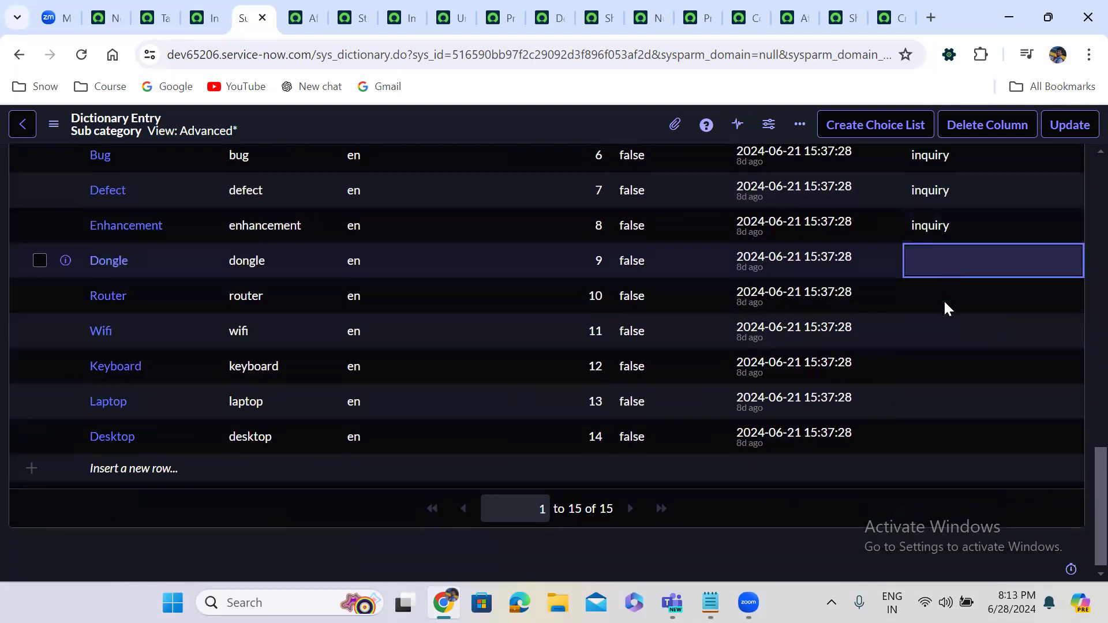
click(943, 299)
drag(946, 329, 947, 336)
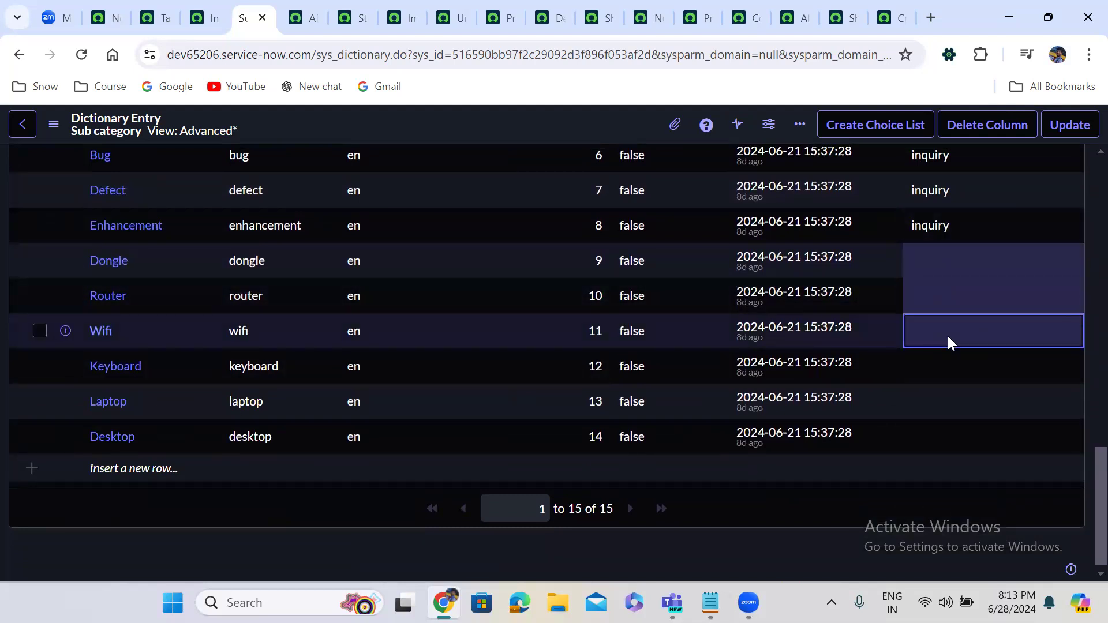
double_click(947, 335)
text(network)
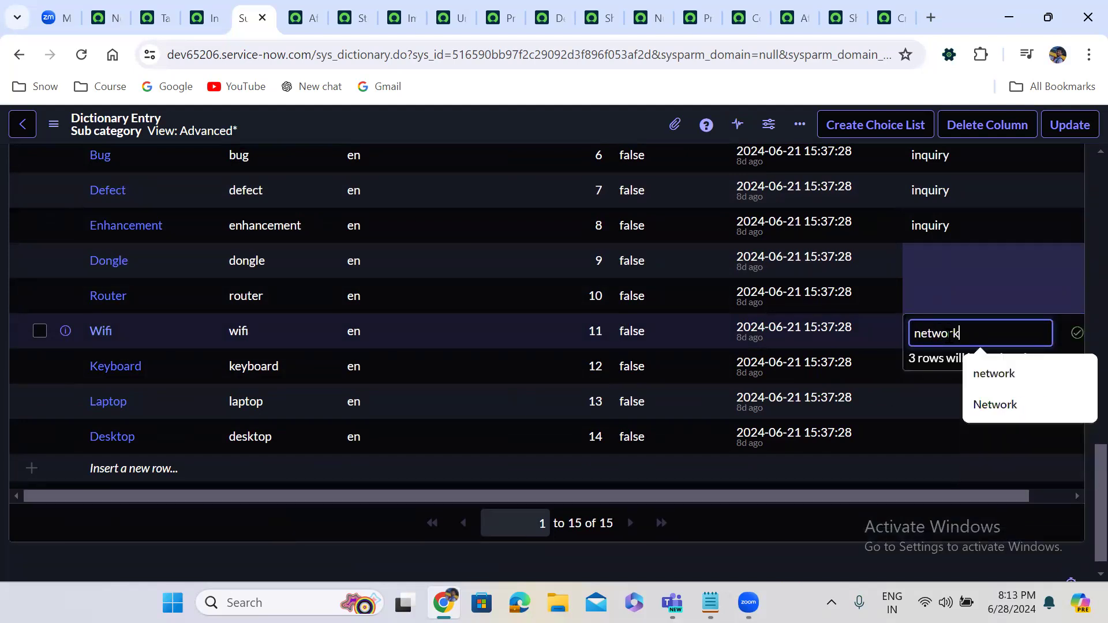
click(1075, 336)
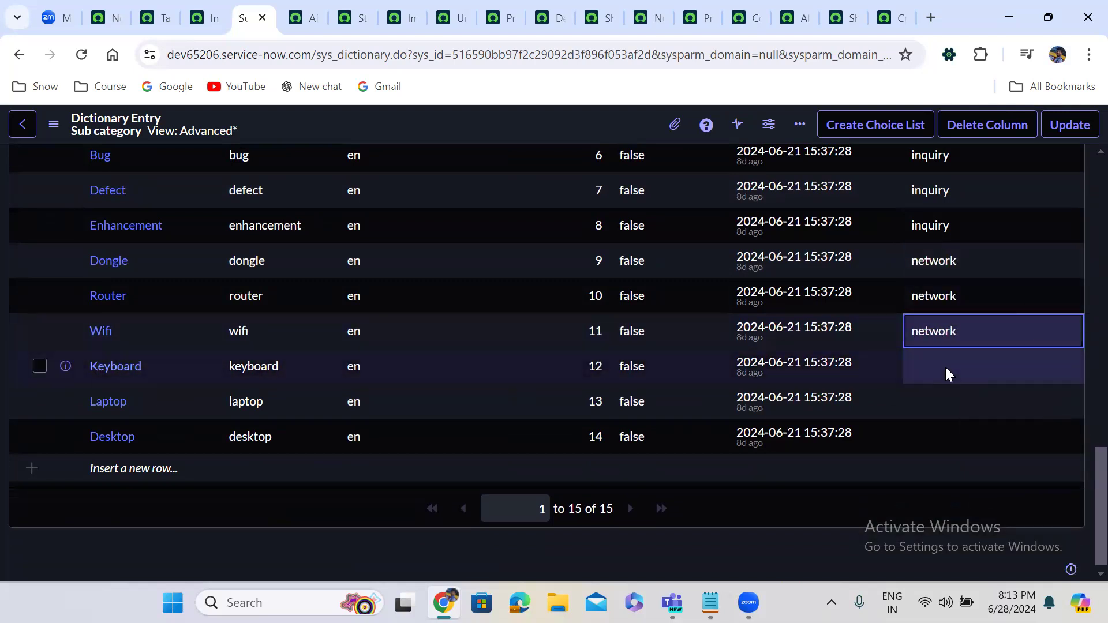
Set the dependent value of the Keyboard, Laptop and Desktop choices to "hardware" in one edit
click(946, 369)
ctrl+click(941, 398)
drag(941, 404, 944, 432)
click(941, 433)
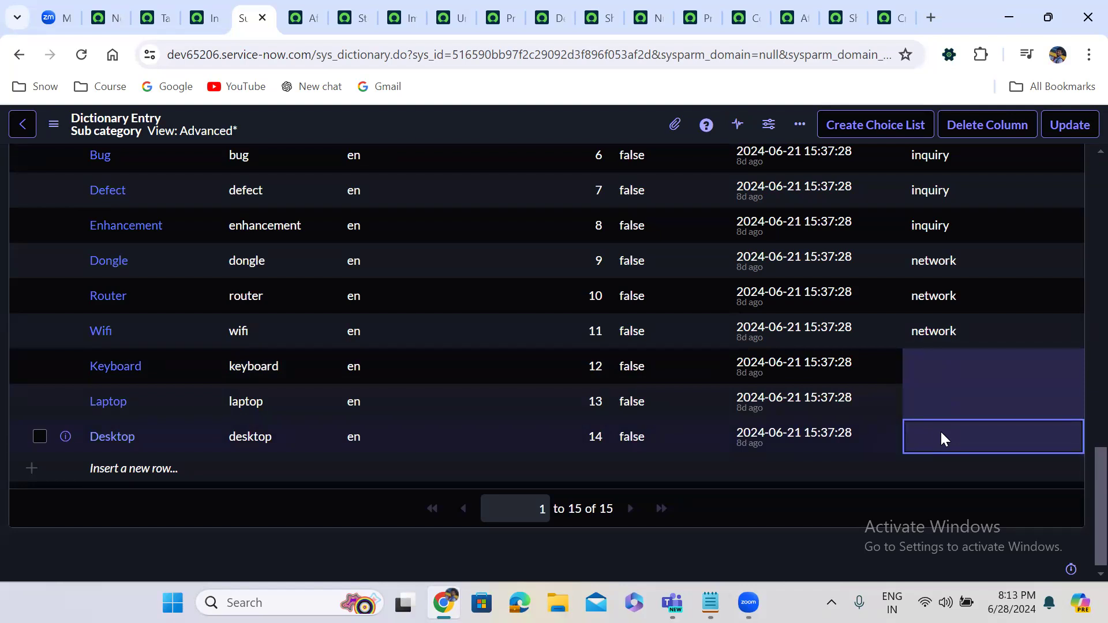
double_click(941, 438)
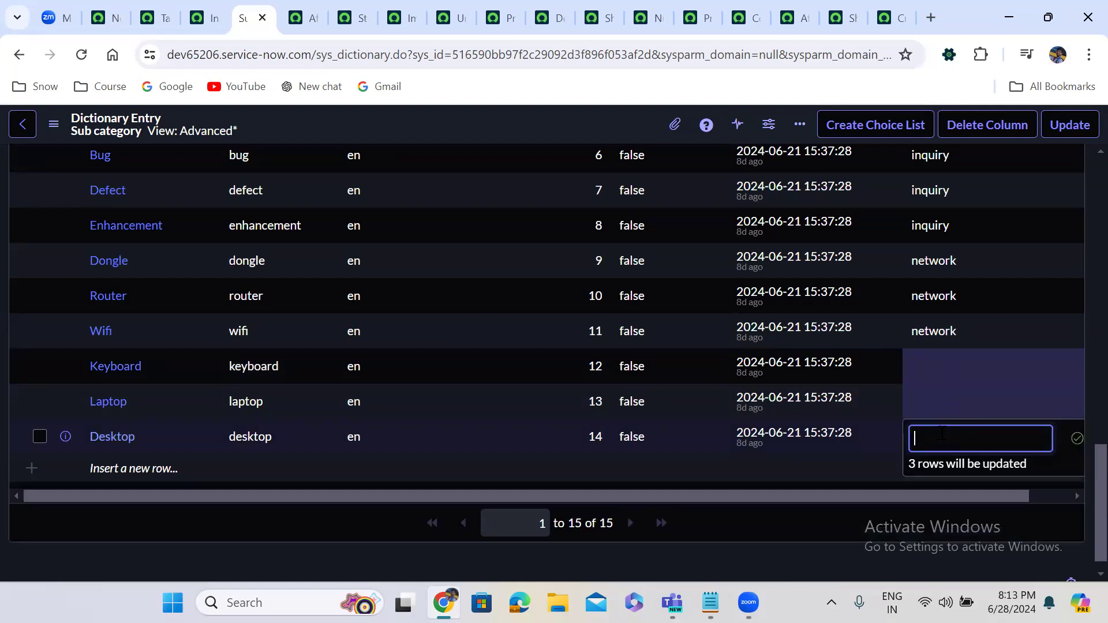
text(hardware)
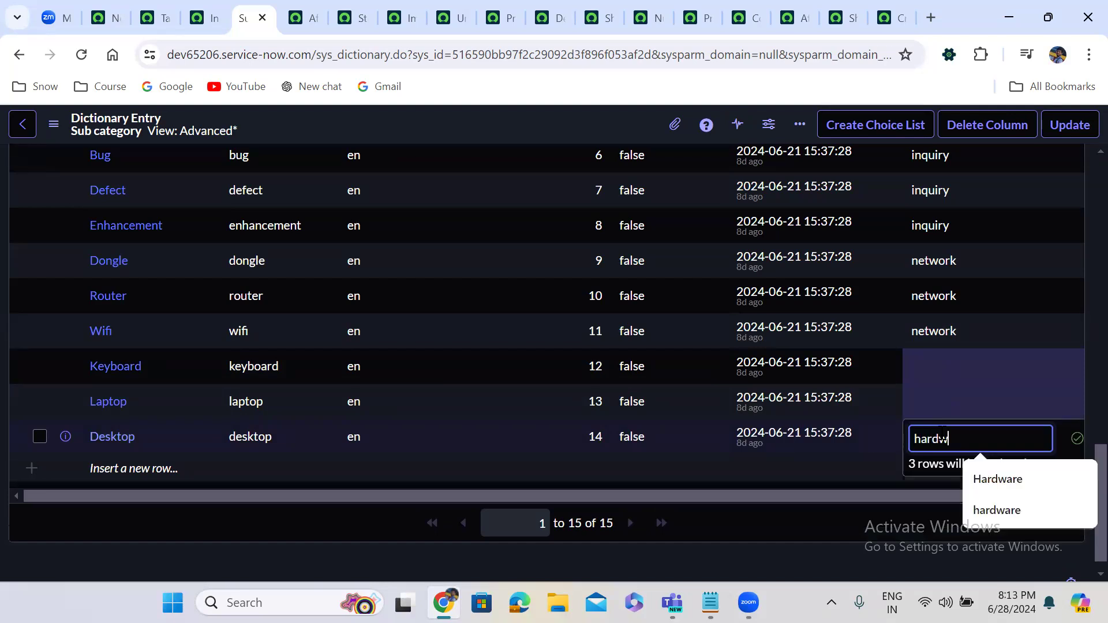
click(1070, 440)
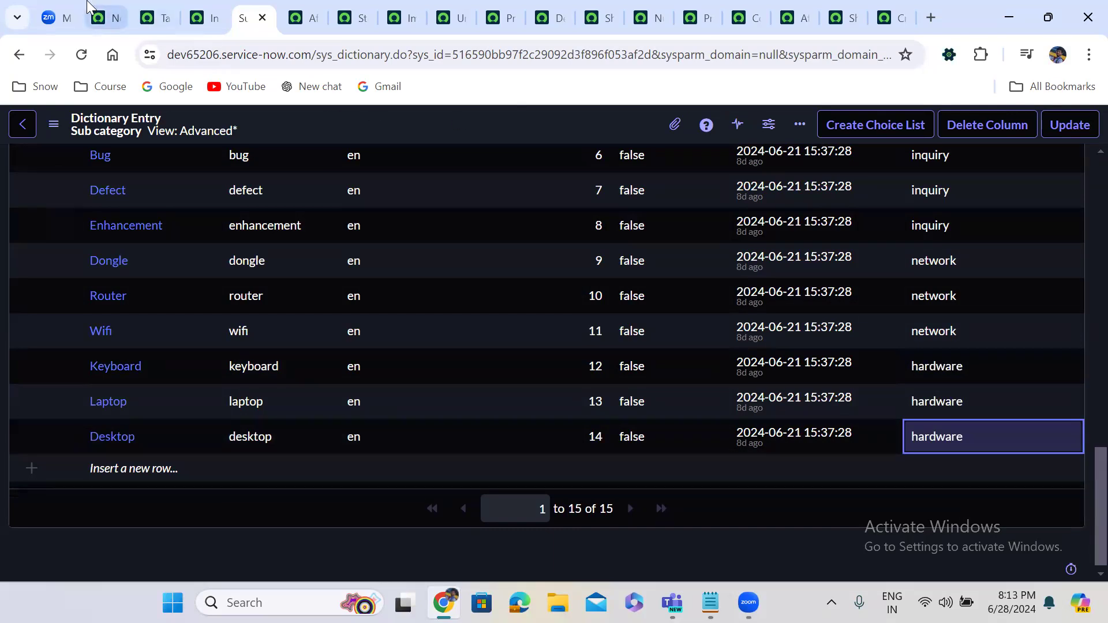
Return to the new incident form and reload it, discarding the unsaved entries
click(103, 18)
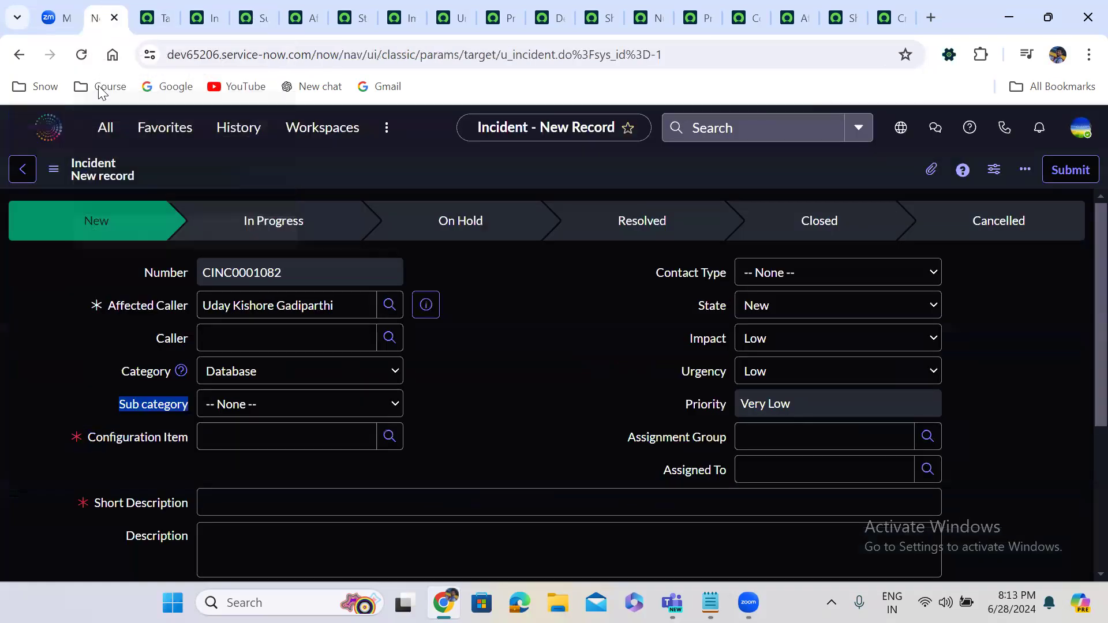
click(81, 55)
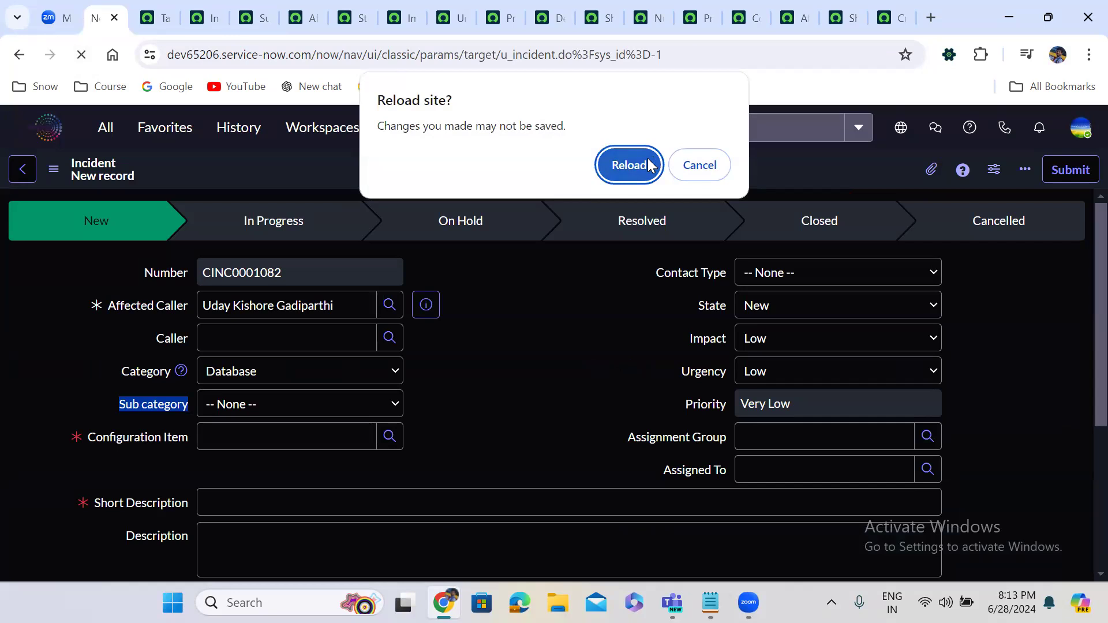
click(632, 166)
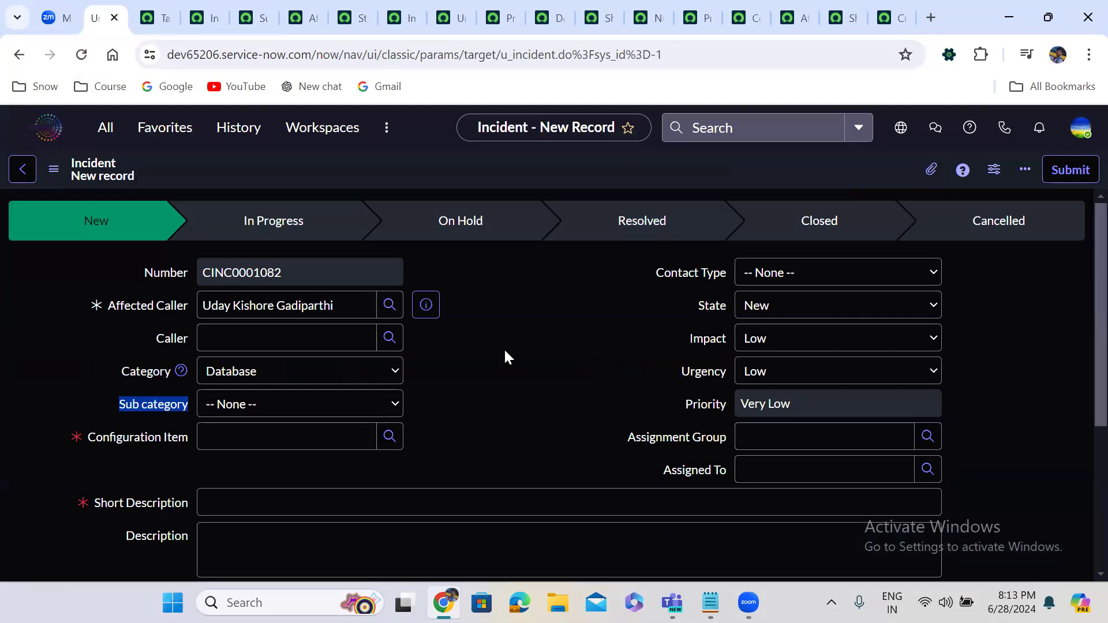
click(469, 369)
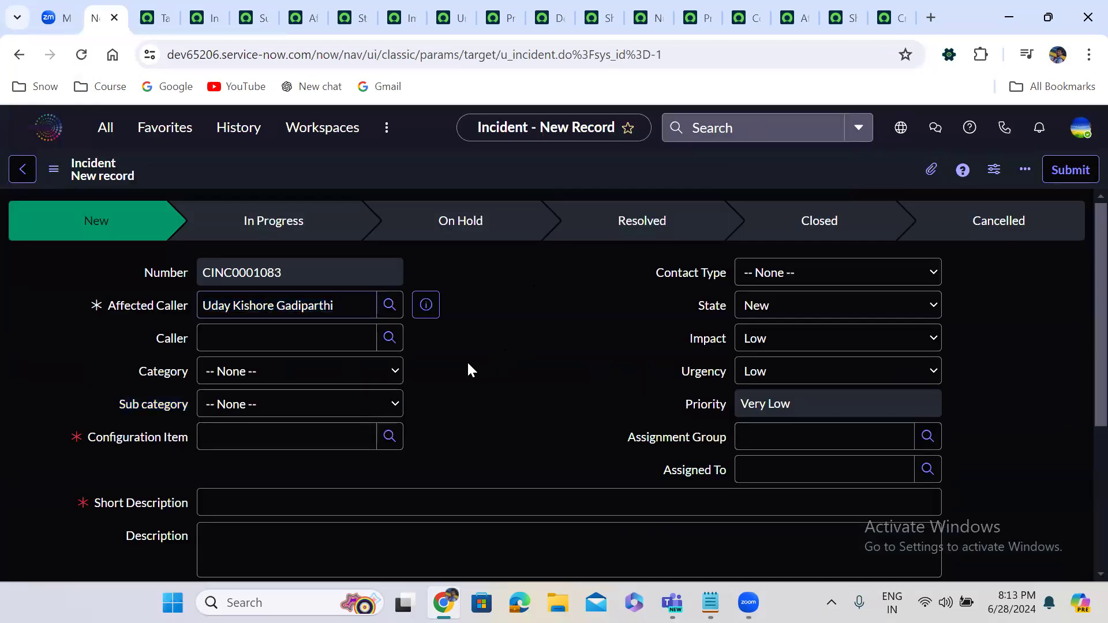
Set Category to Software on the new incident and check which Sub category choices are offered
scroll(469, 369, down, 1)
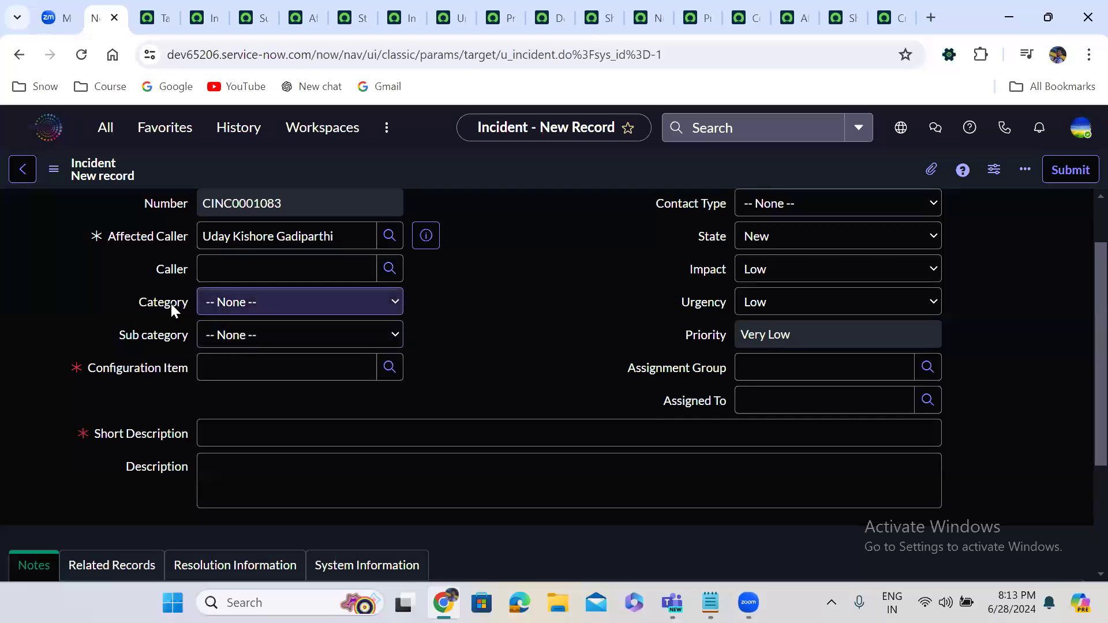
click(225, 306)
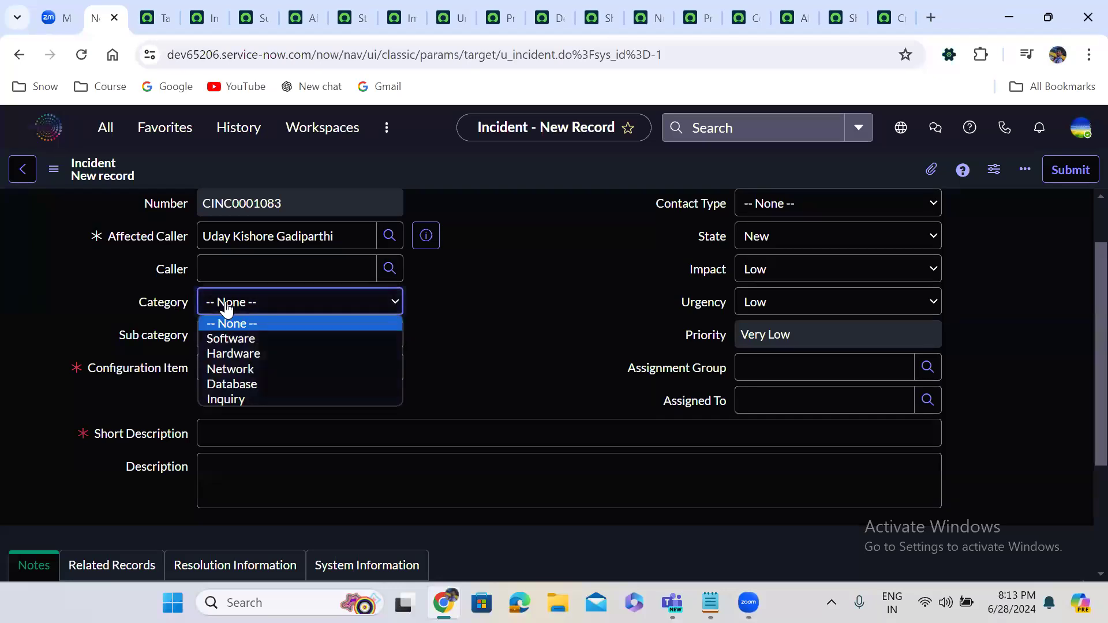
click(244, 342)
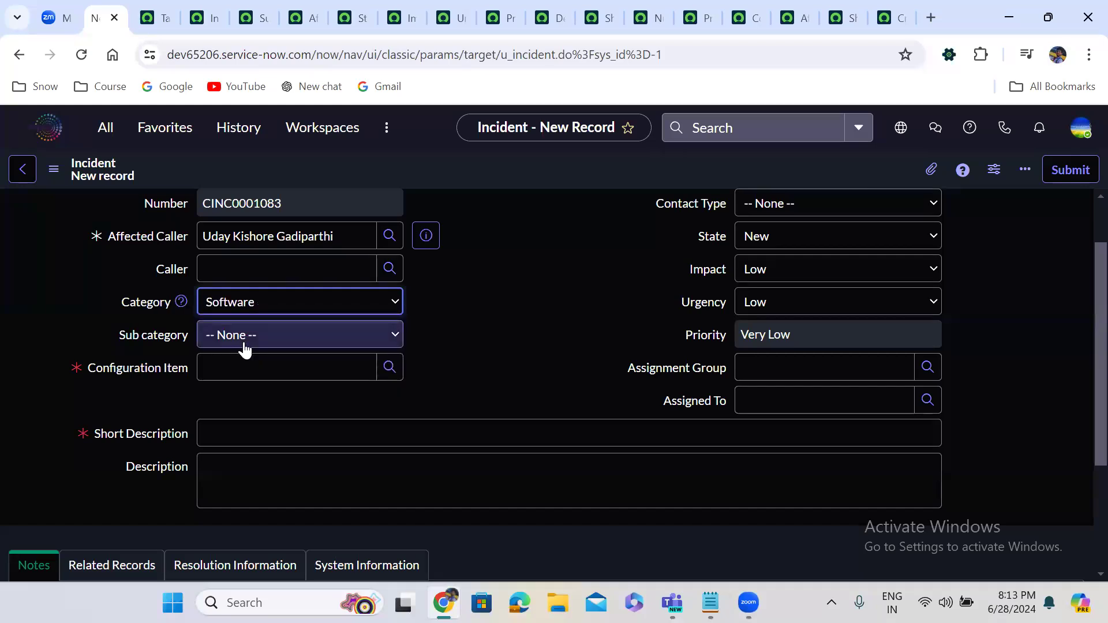
click(260, 344)
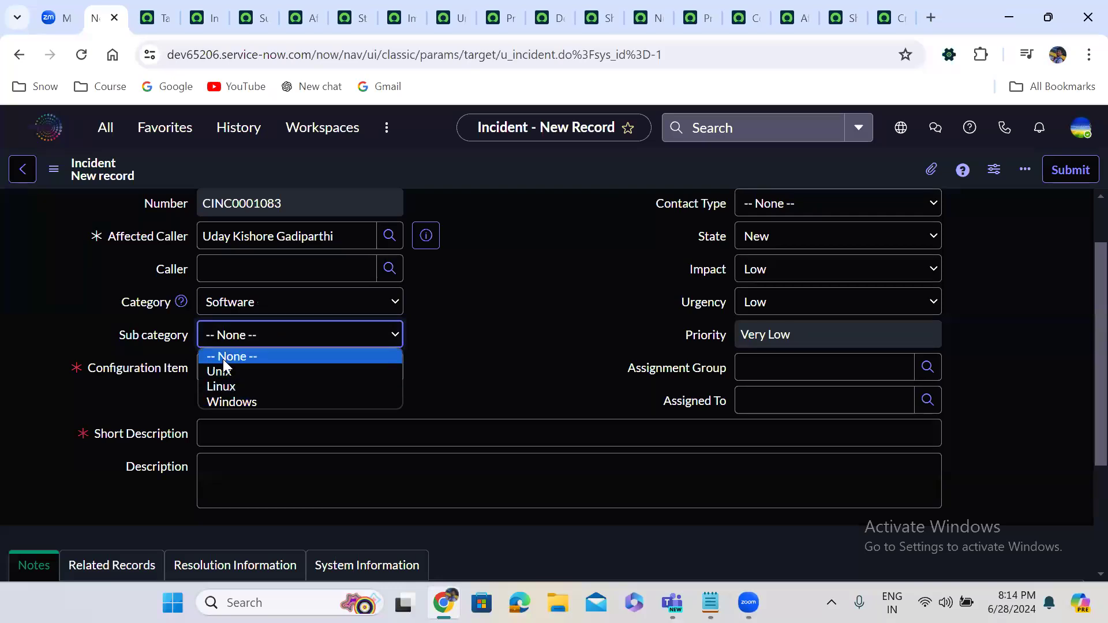
click(542, 284)
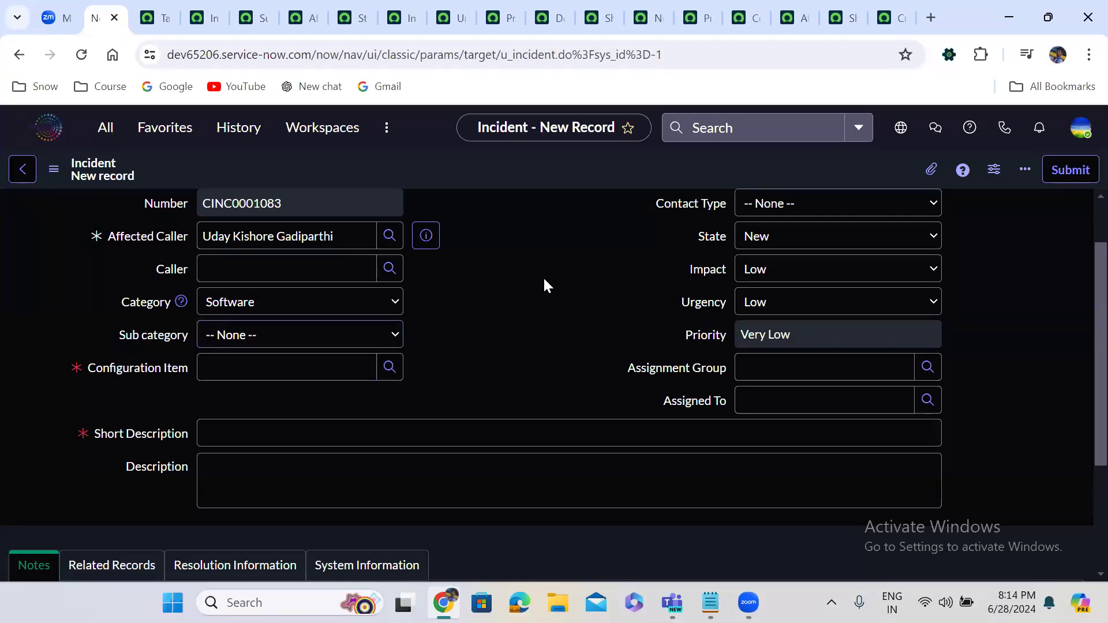
Change Category to Hardware and check which Sub category choices are offered
click(268, 306)
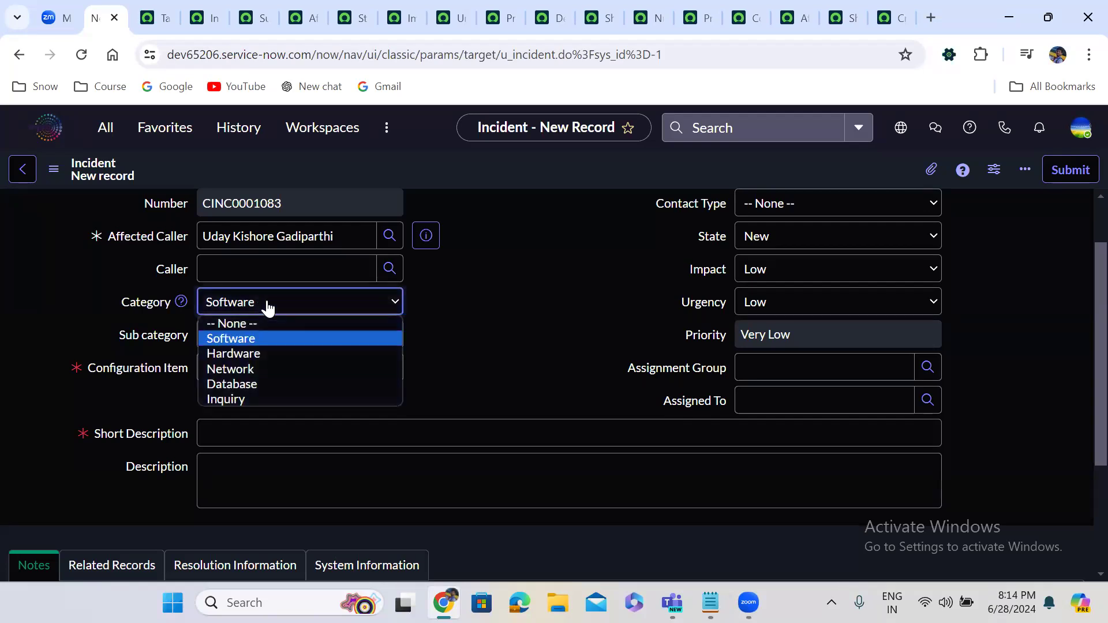
click(270, 353)
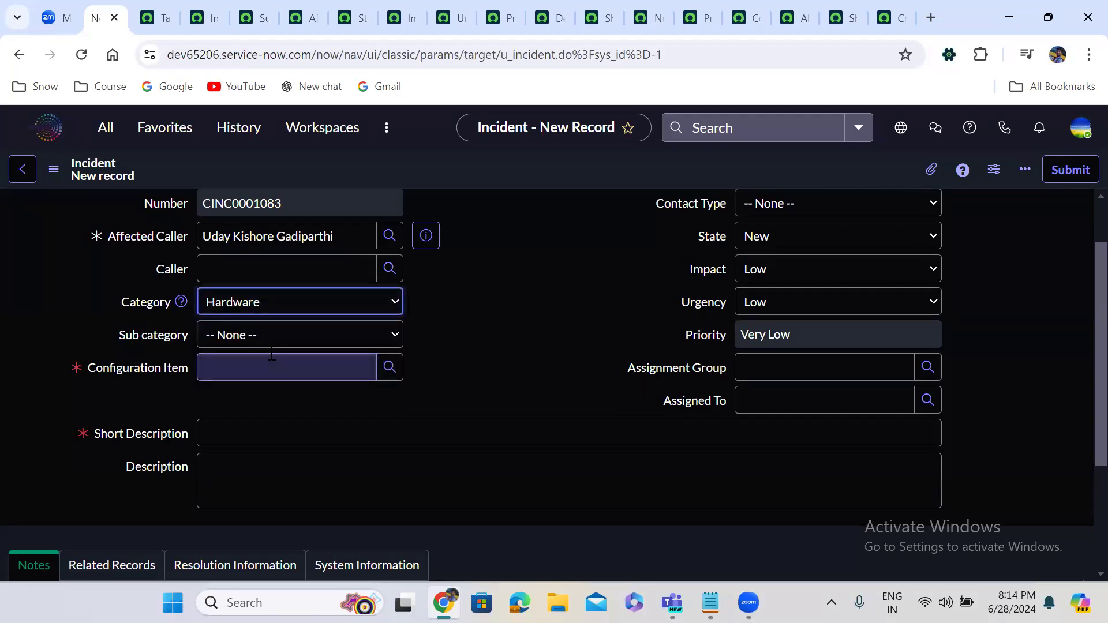
click(241, 340)
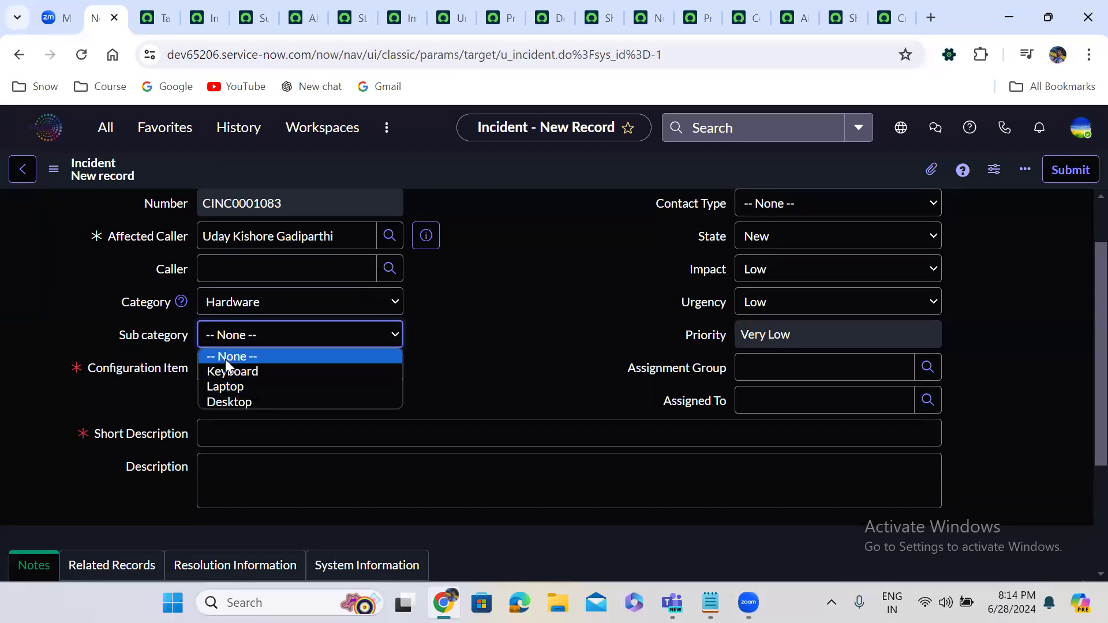
Change Category to Network on the new incident and check which Sub category choices are offered
click(246, 306)
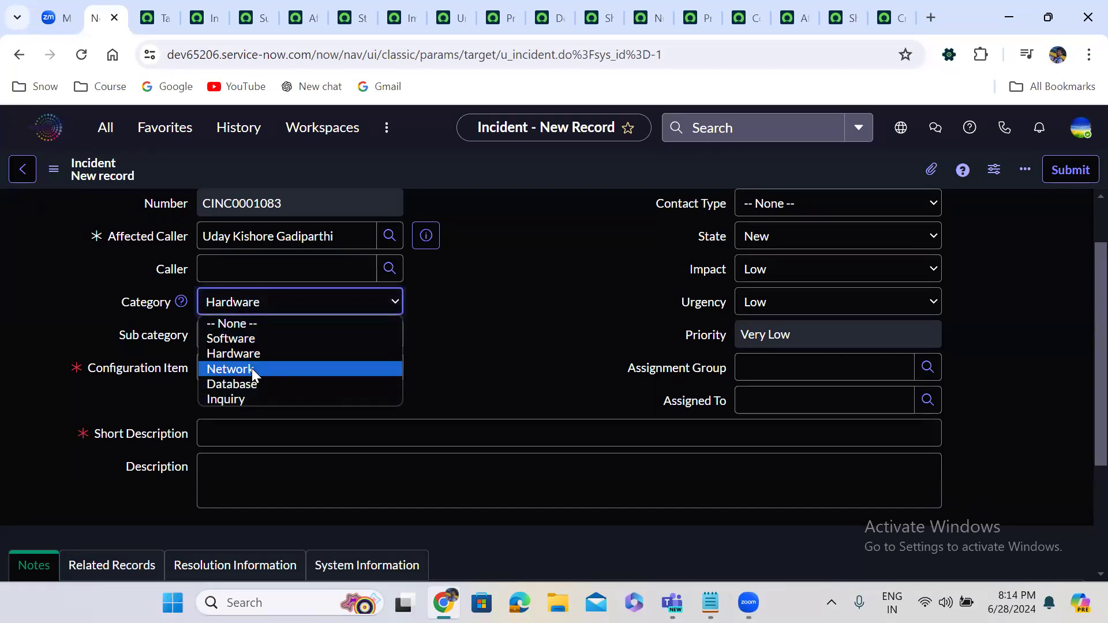
click(252, 368)
click(248, 341)
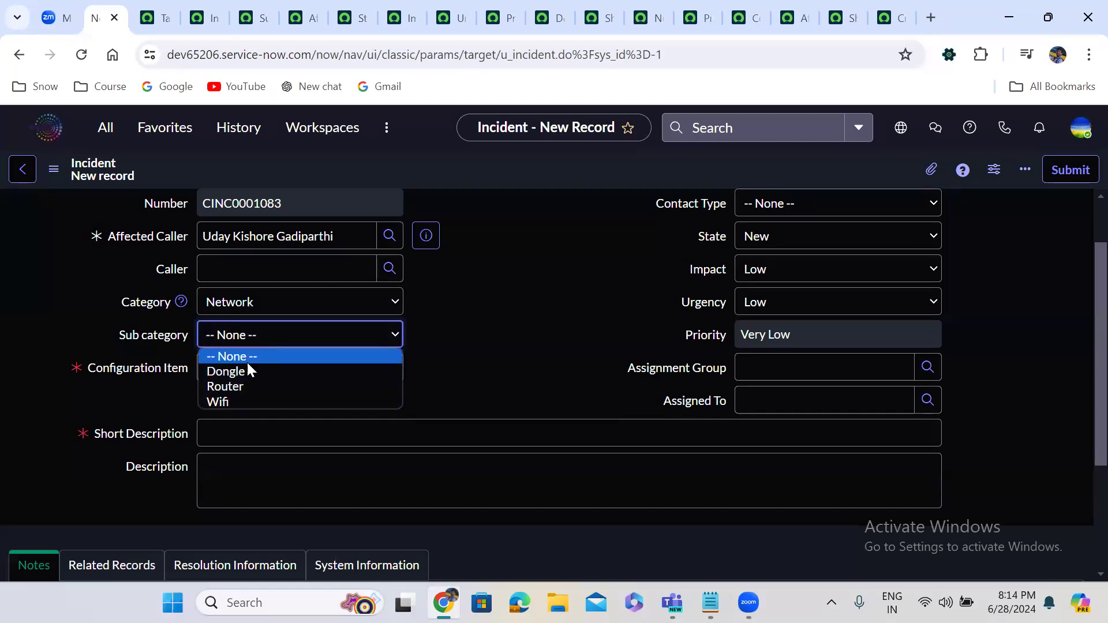
Change Category to Database and check which Sub category choices are offered
click(246, 306)
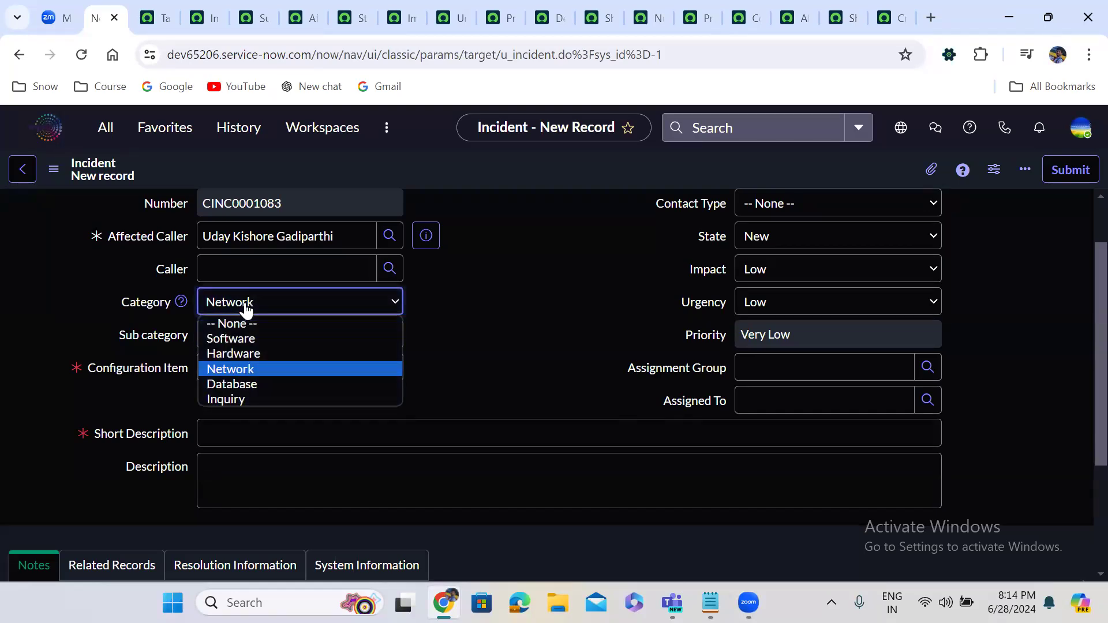
click(259, 384)
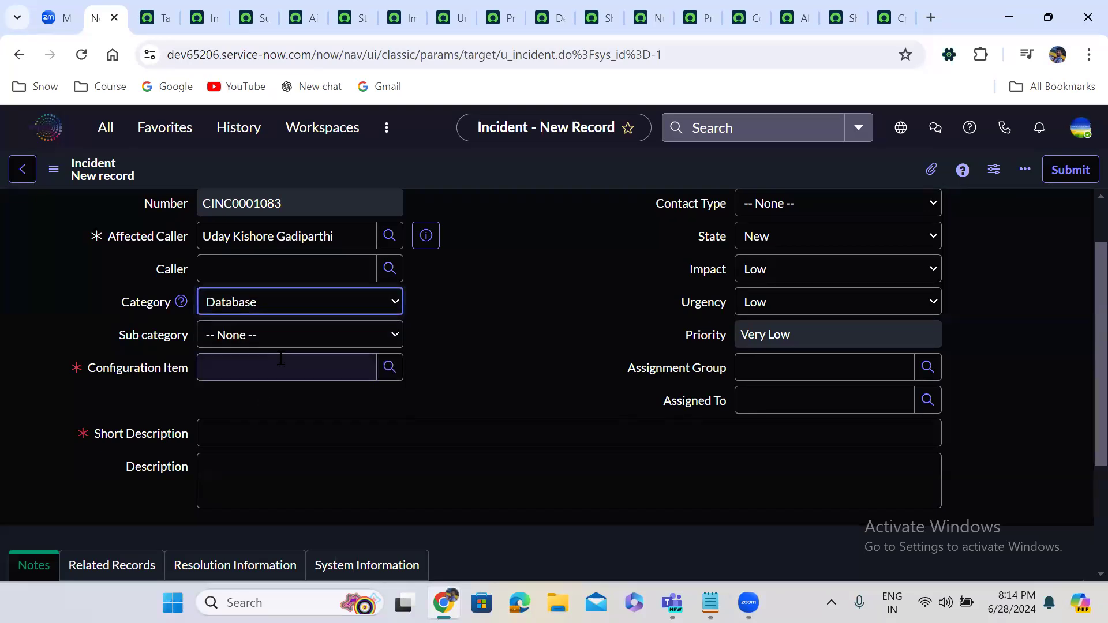
click(254, 341)
click(251, 316)
Change Category to Inquiry and check which Sub category choices are offered
click(247, 307)
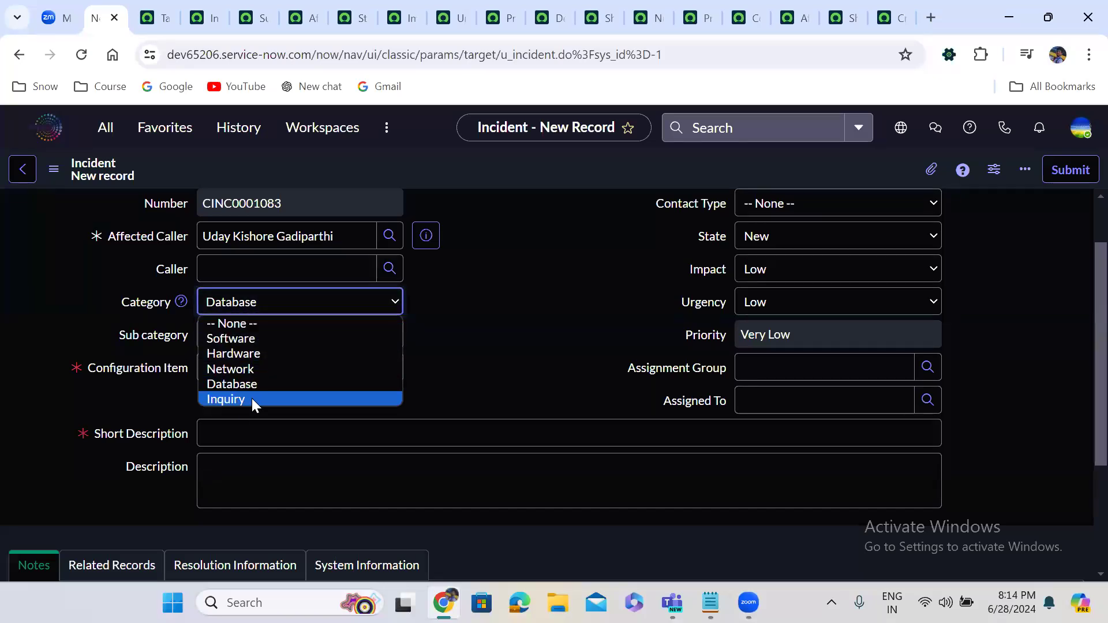
click(252, 398)
click(259, 341)
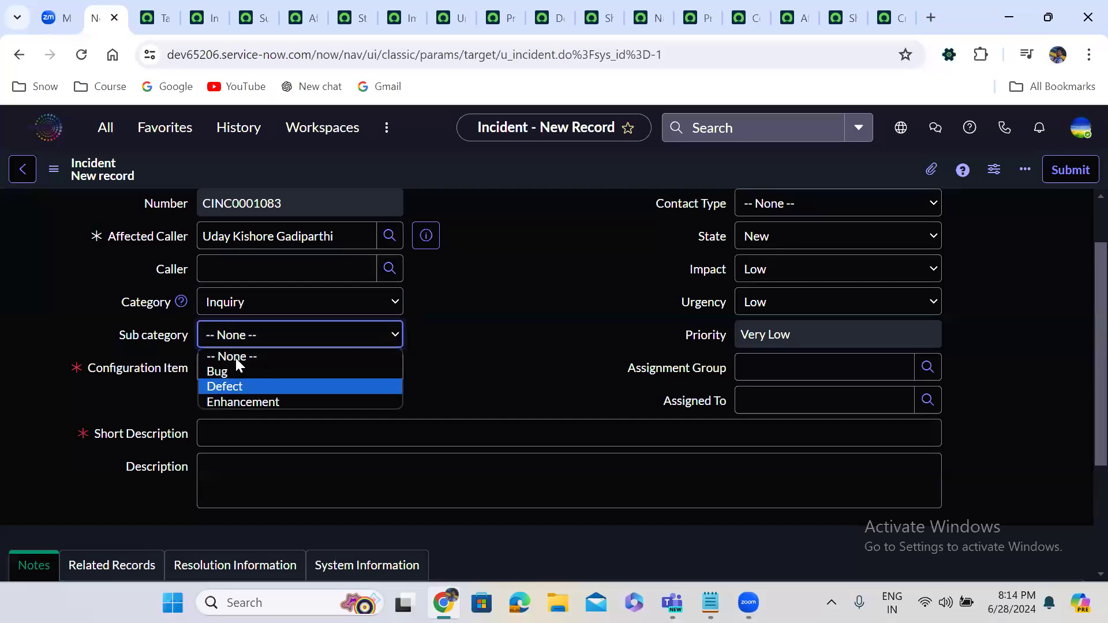
click(435, 295)
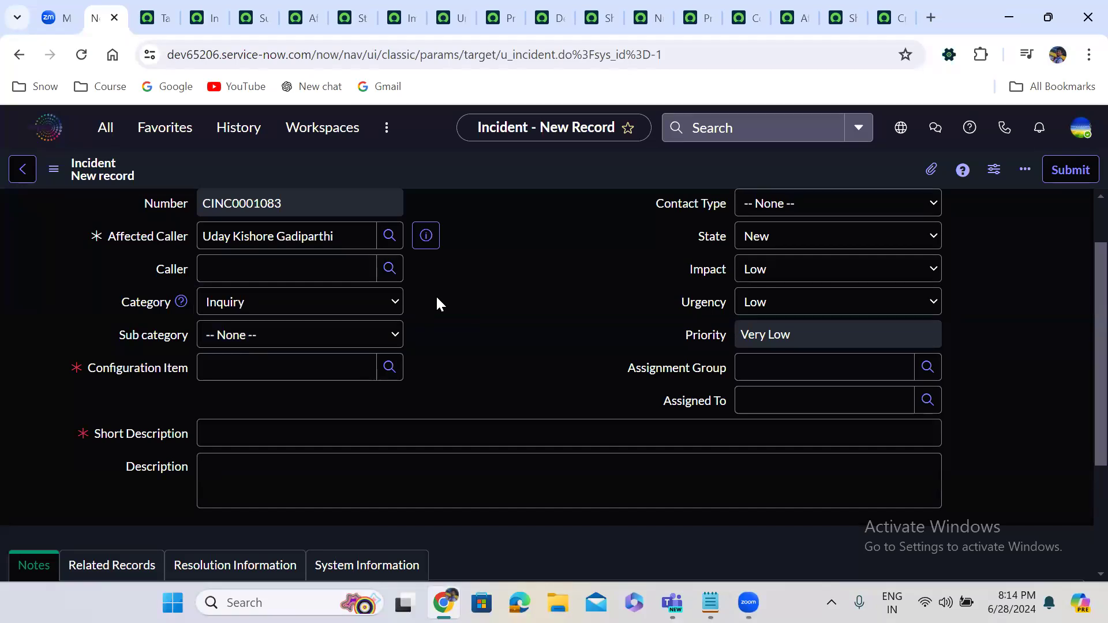
click(244, 341)
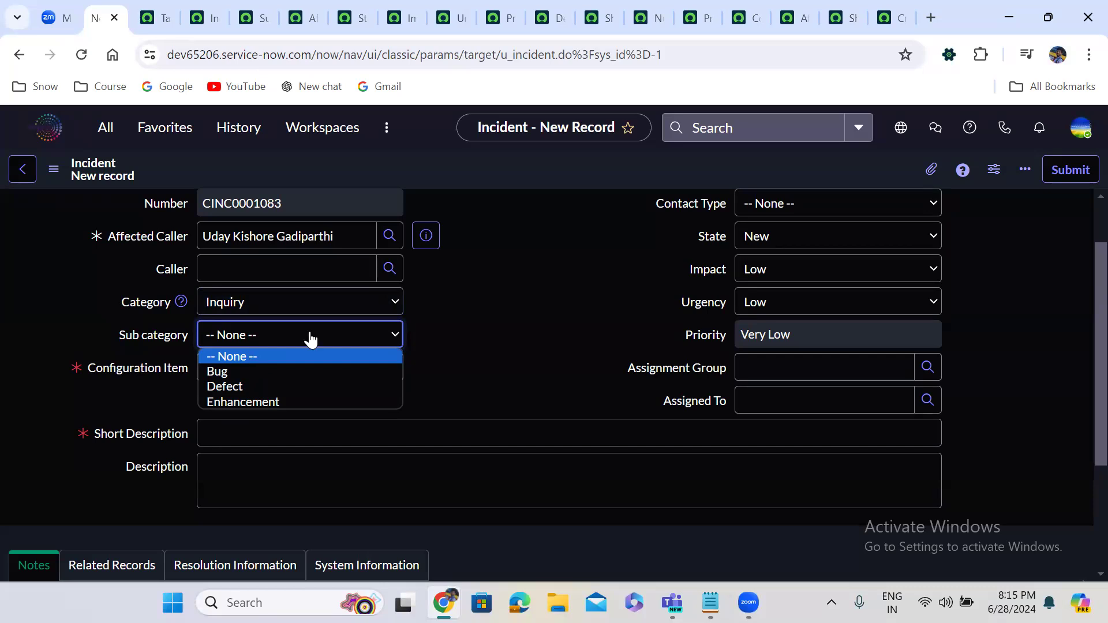
click(480, 287)
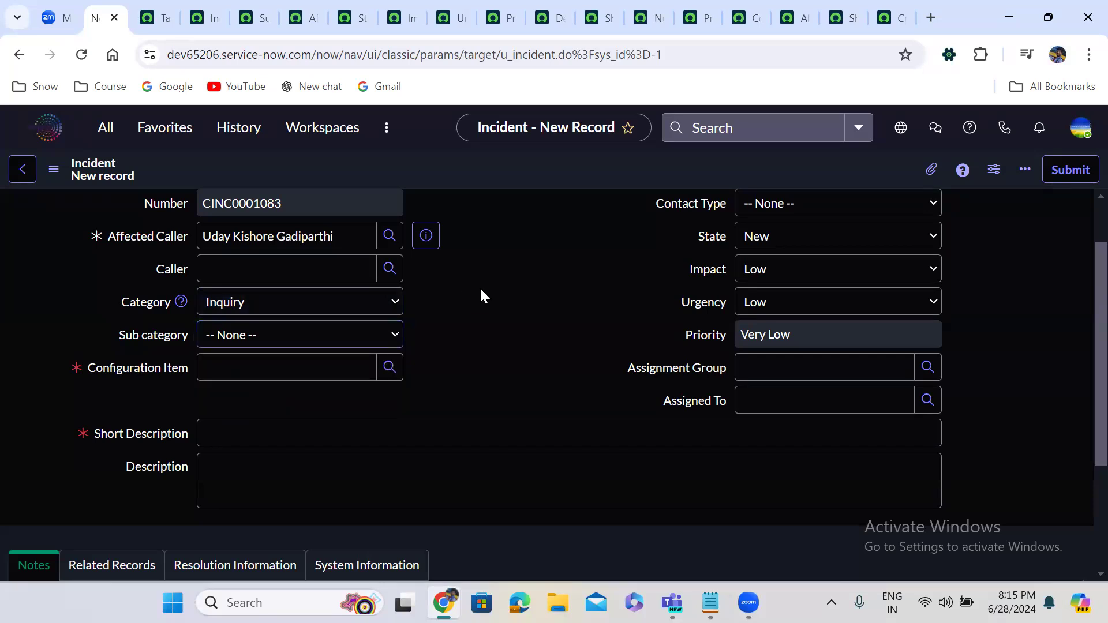
Set Category back to Software and review its Sub category choices, leaving Sub category at None
click(276, 307)
click(263, 338)
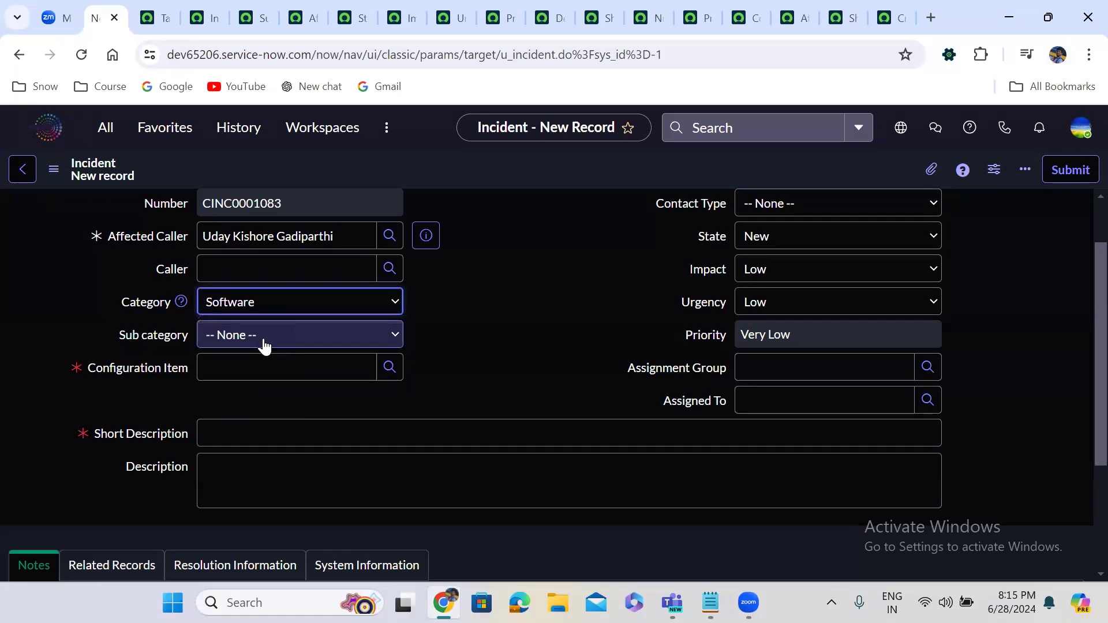
click(264, 345)
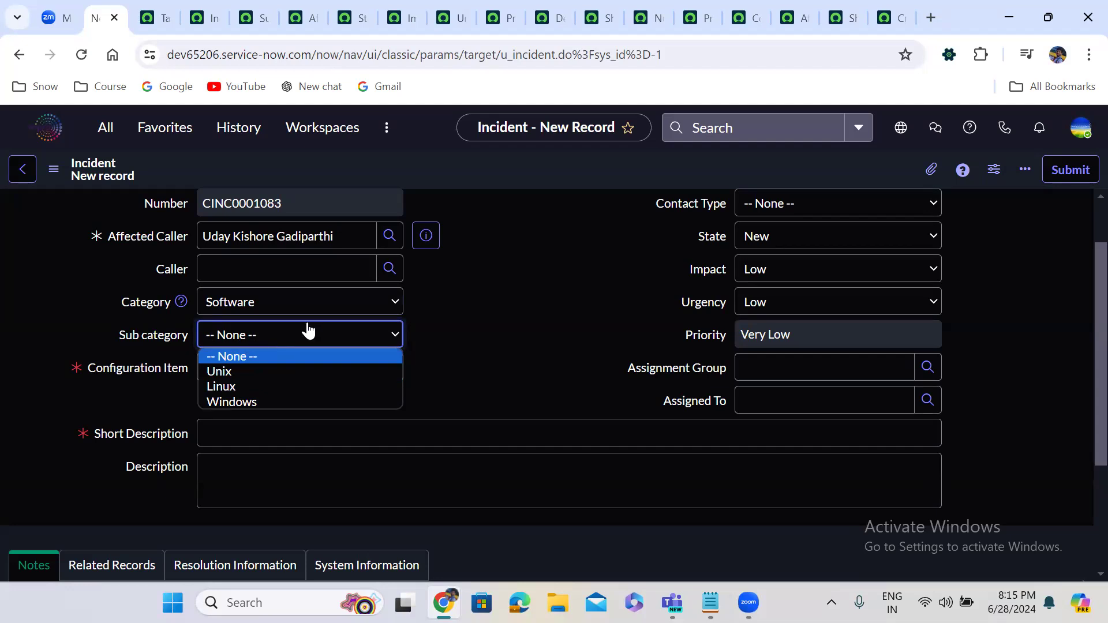
click(491, 324)
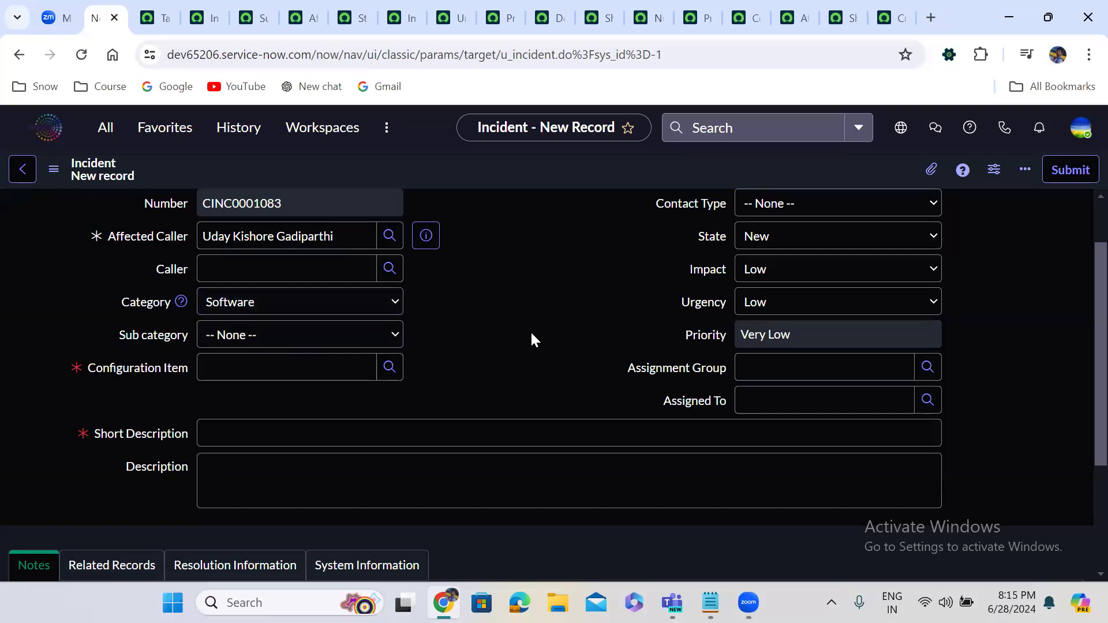
Set the incident's Assignment Group to Application Development
click(828, 364)
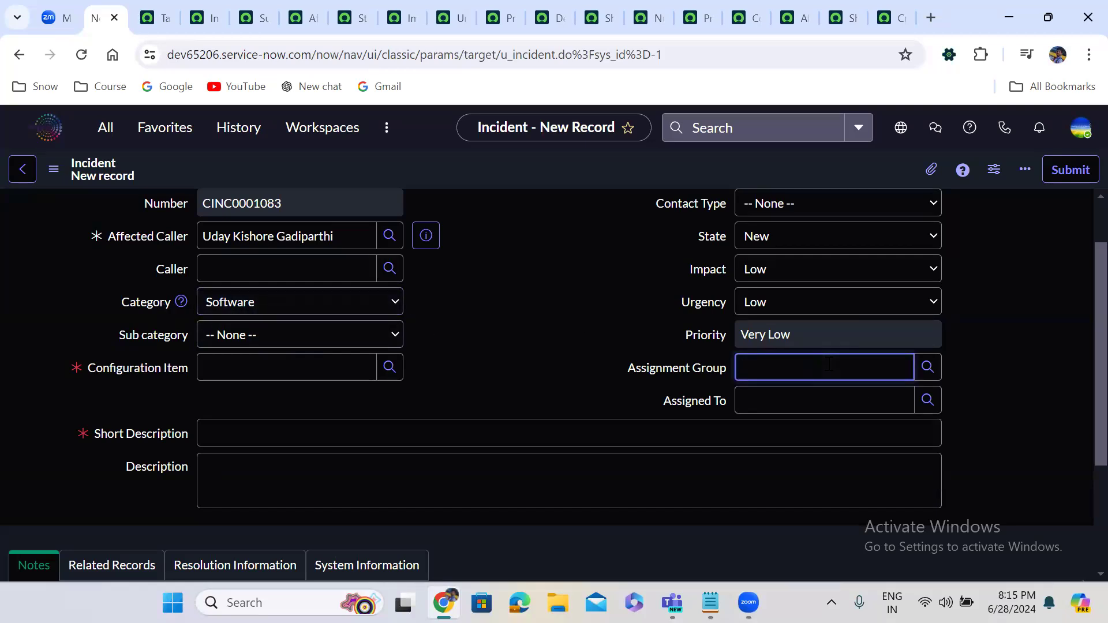
text(**)
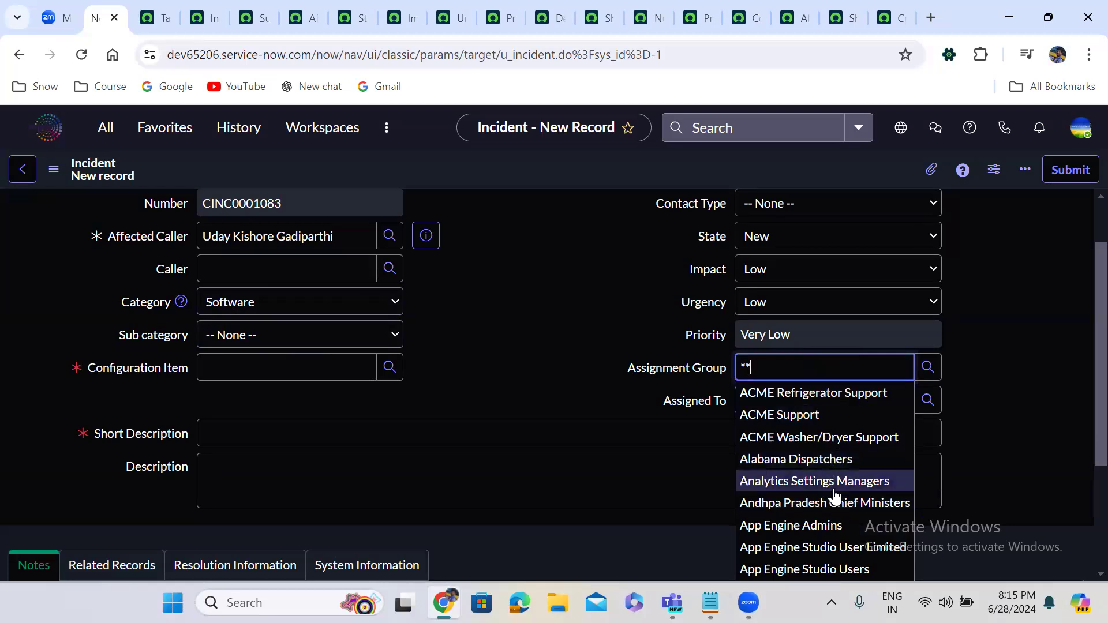
text(c)
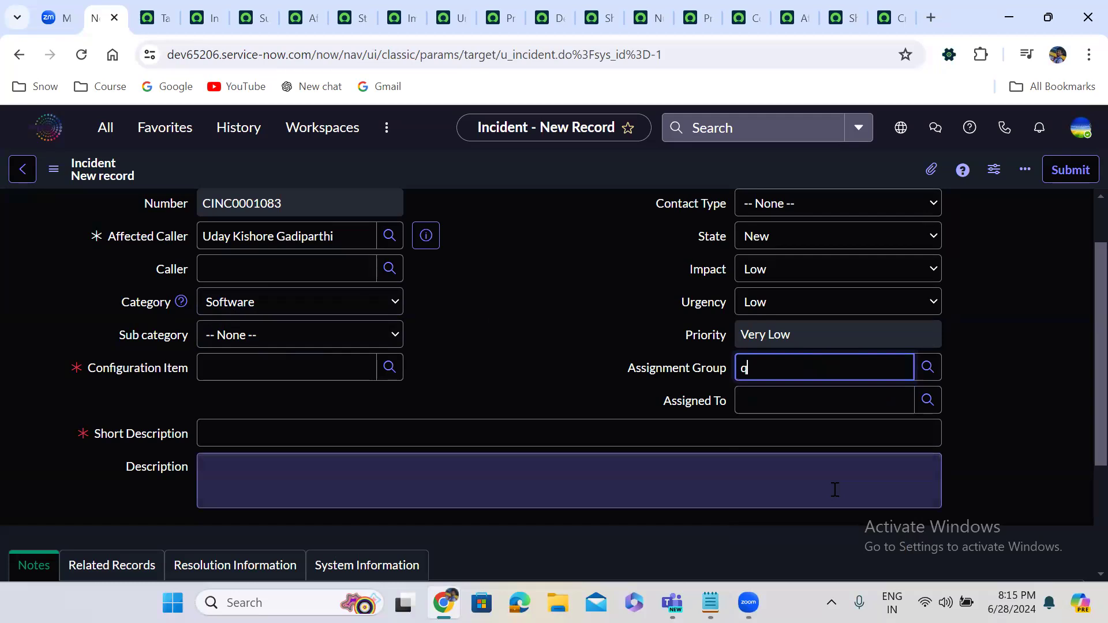
text(app)
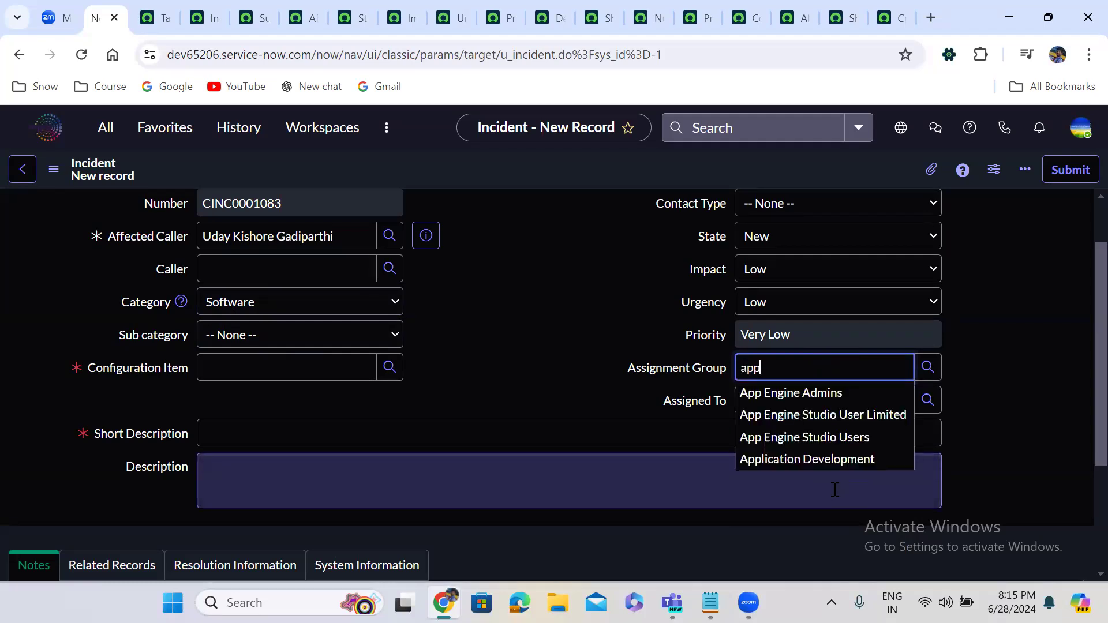
click(815, 458)
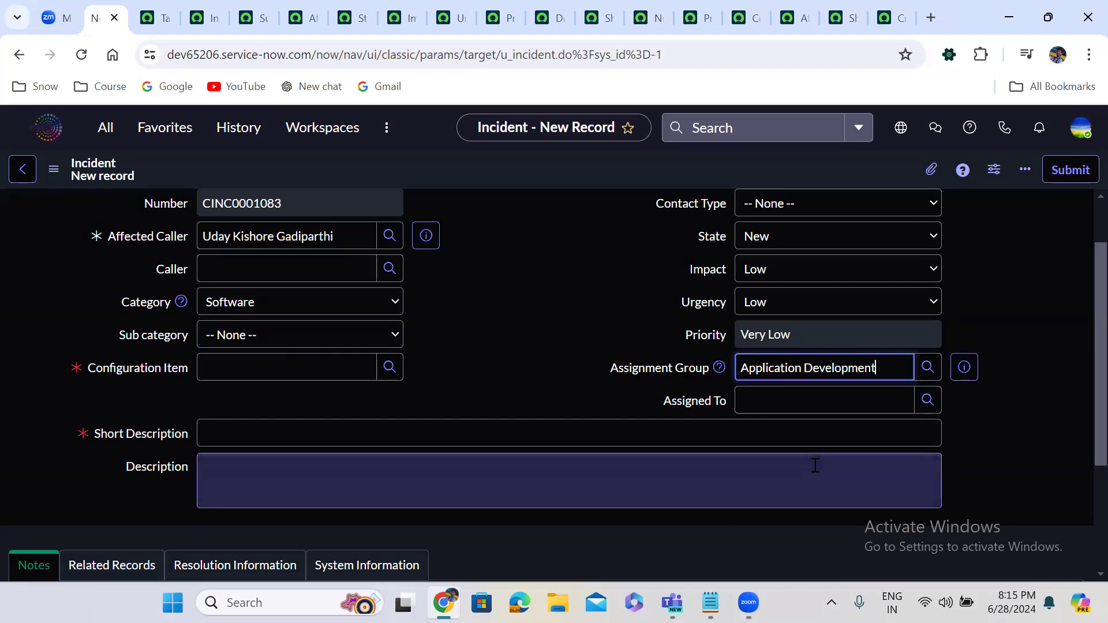
Open the Application Development group record from the Assignment Group field and view its group members
click(967, 367)
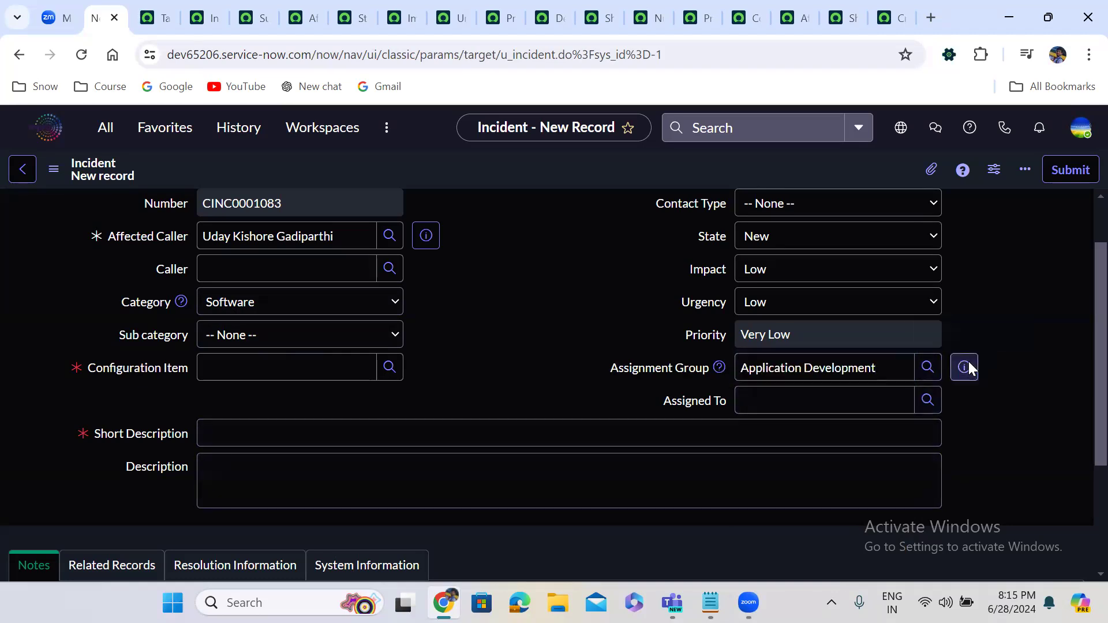
click(967, 367)
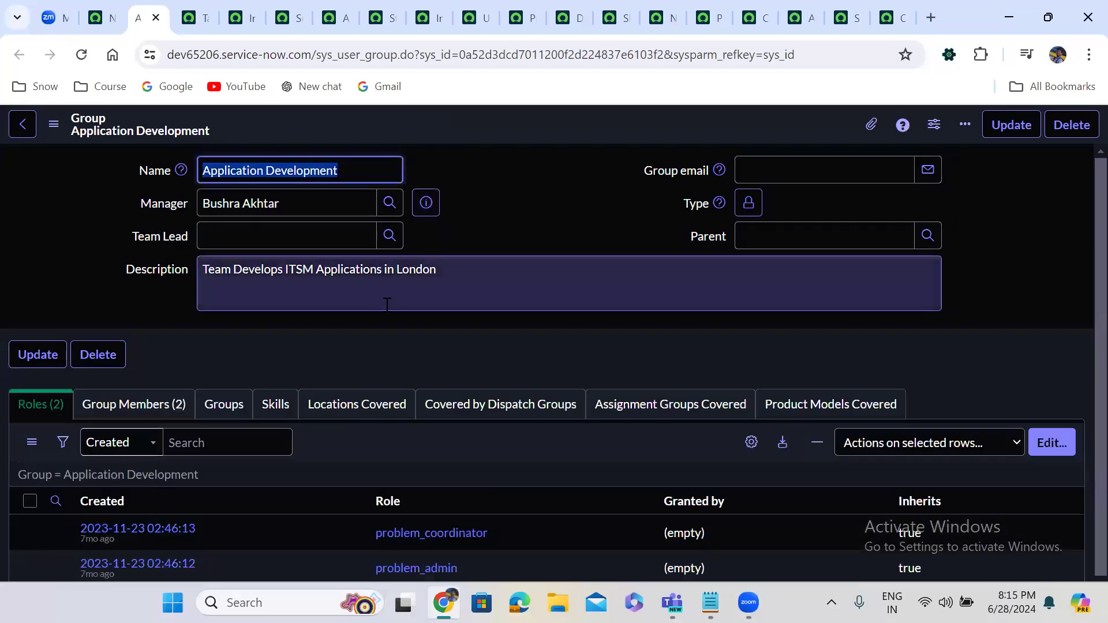
click(158, 427)
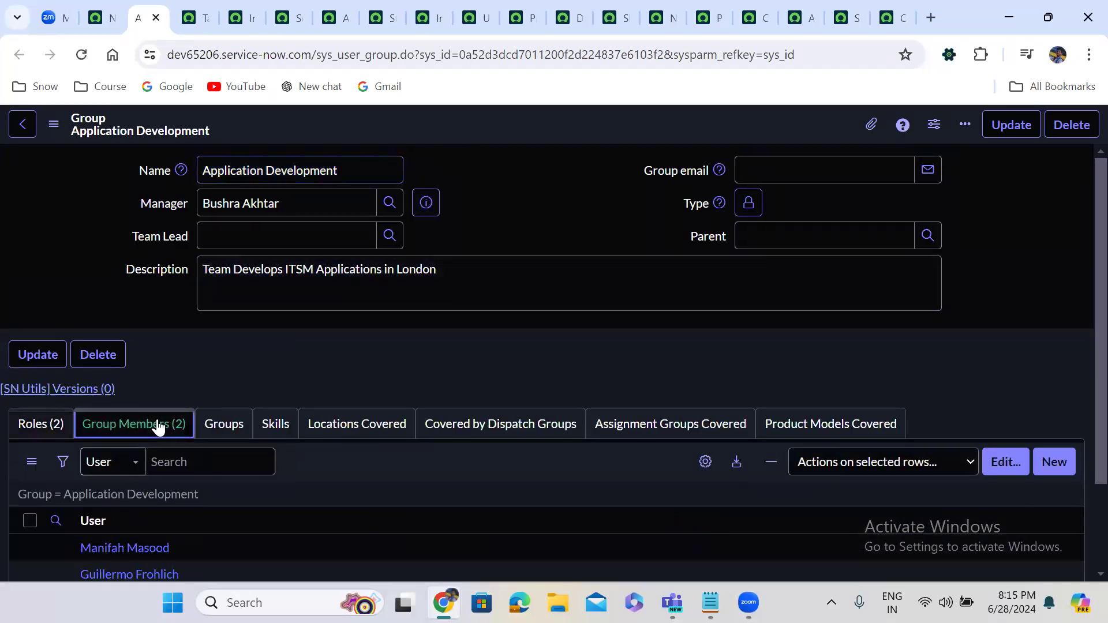
scroll(264, 389, down, 1)
scroll(264, 386, down, 1)
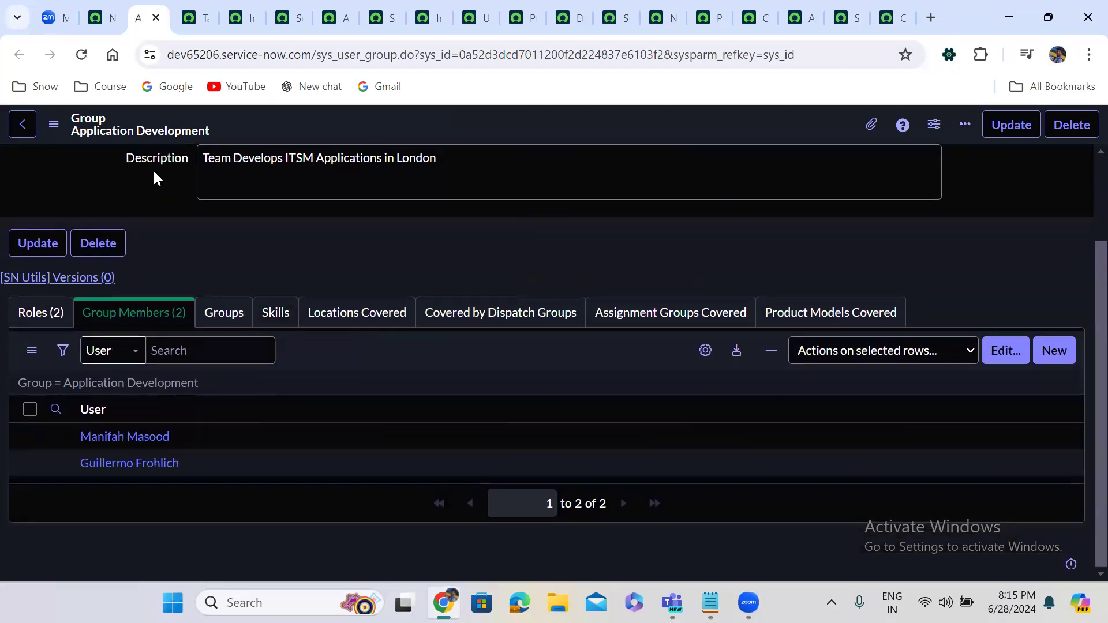
Check which users the incident's Assigned To lookup offers and compare them with the Application Development group's members
click(104, 19)
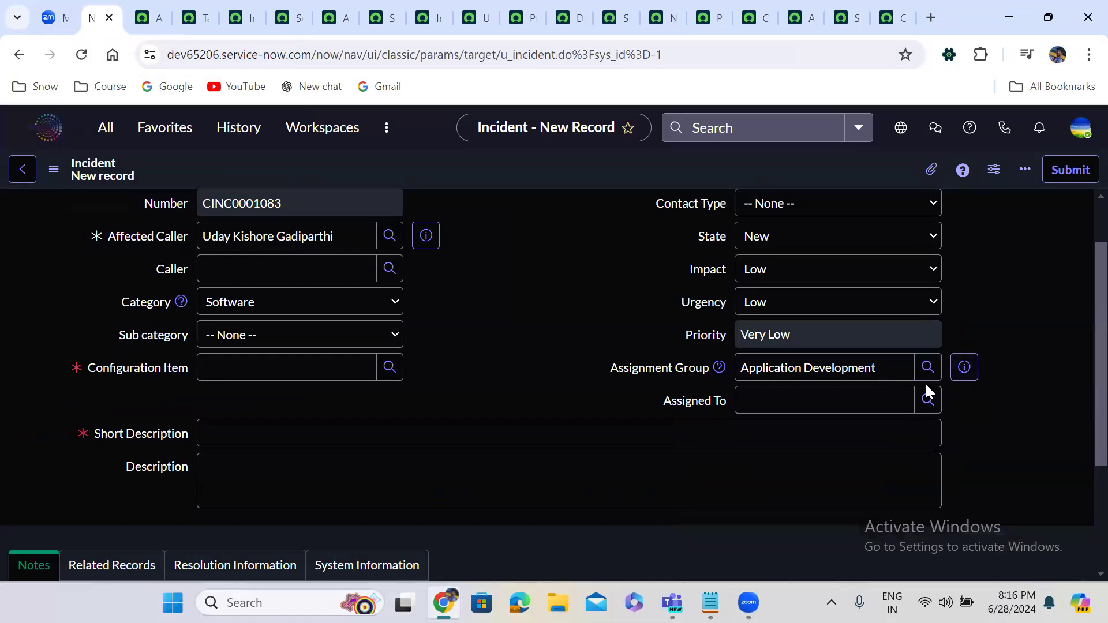
click(927, 402)
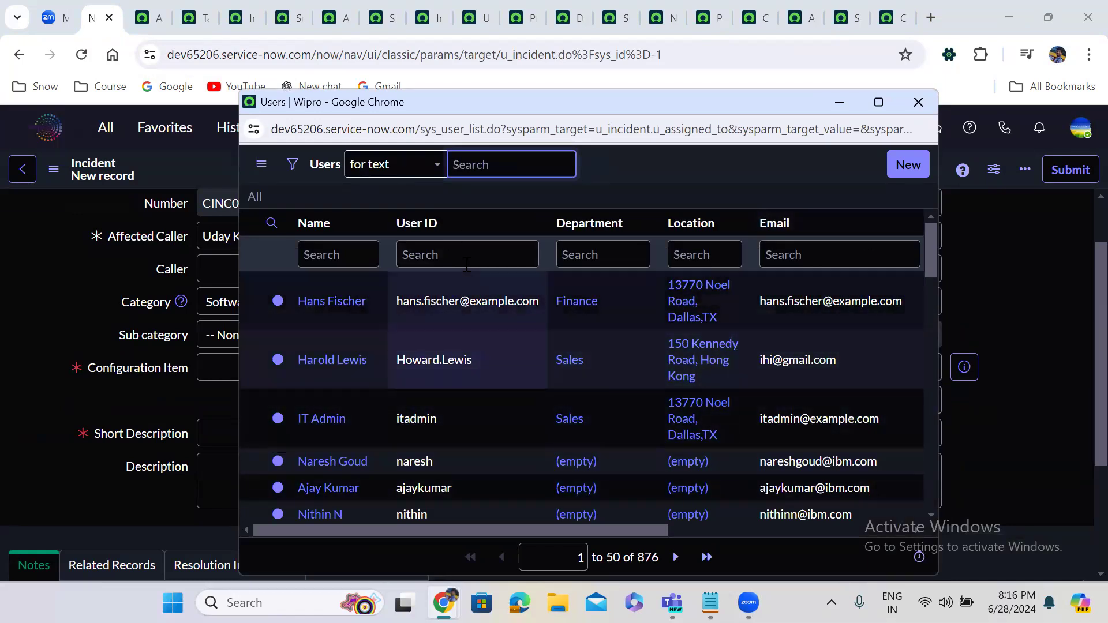
click(918, 102)
click(680, 399)
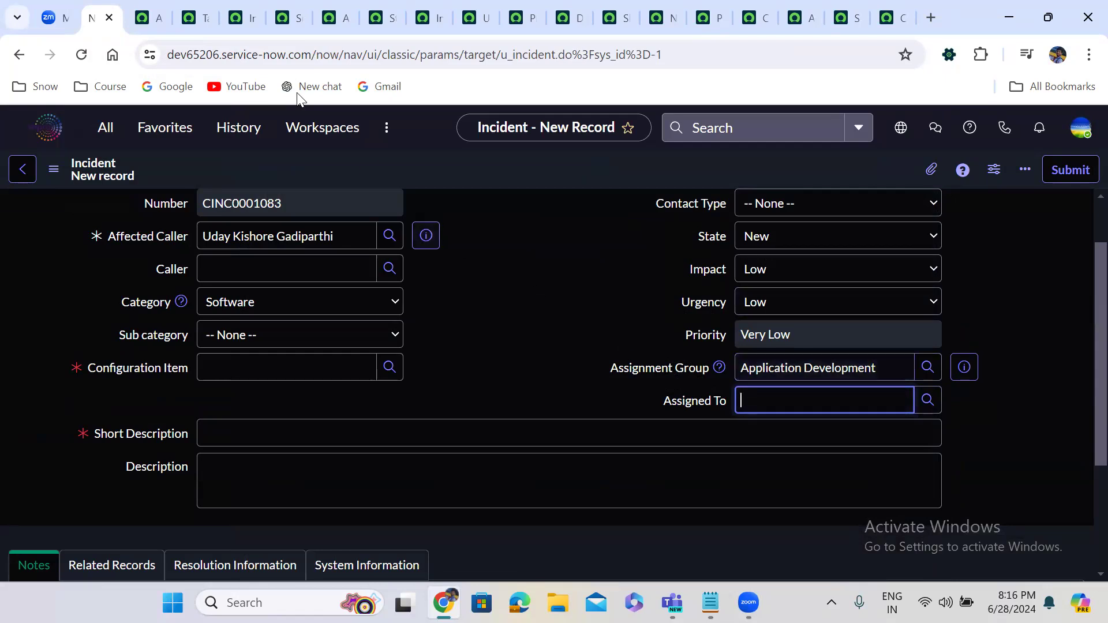
click(157, 10)
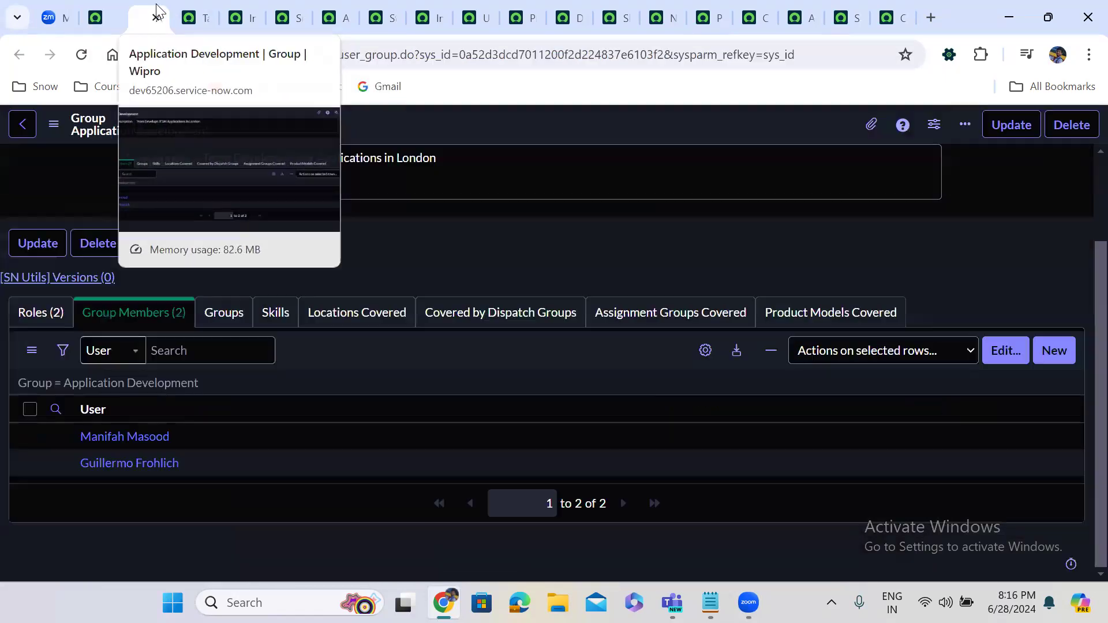
Find the Assigned To column in the Incident table definition and open its dictionary entry in a new tab
click(236, 4)
scroll(181, 431, up, 8)
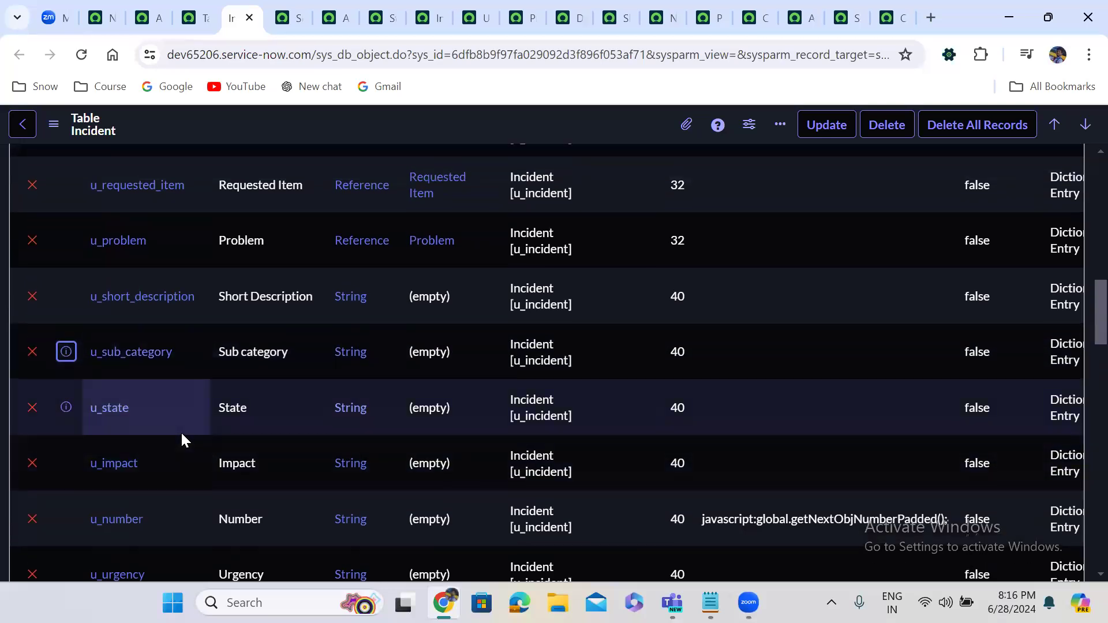
scroll(182, 431, up, 3)
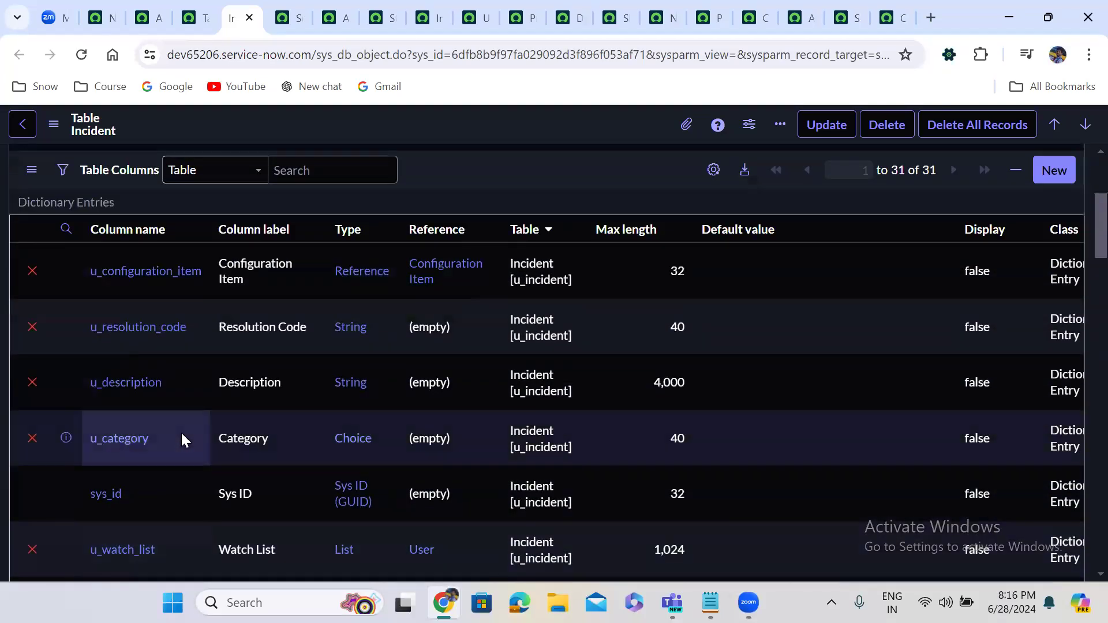
scroll(181, 431, down, 4)
scroll(181, 438, down, 6)
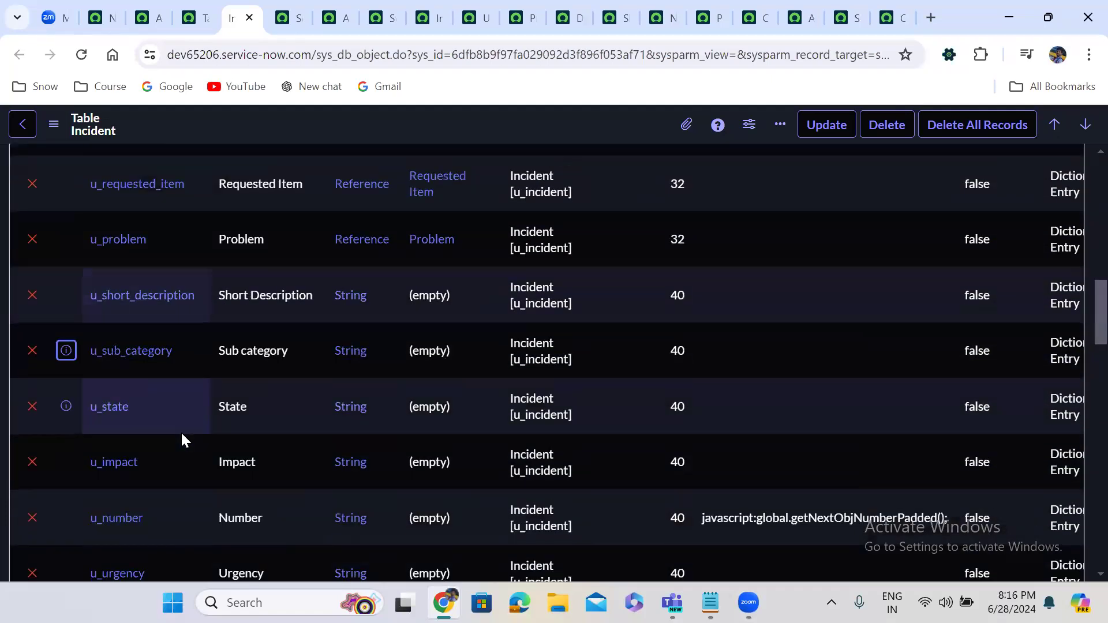
scroll(181, 439, down, 5)
scroll(181, 438, down, 5)
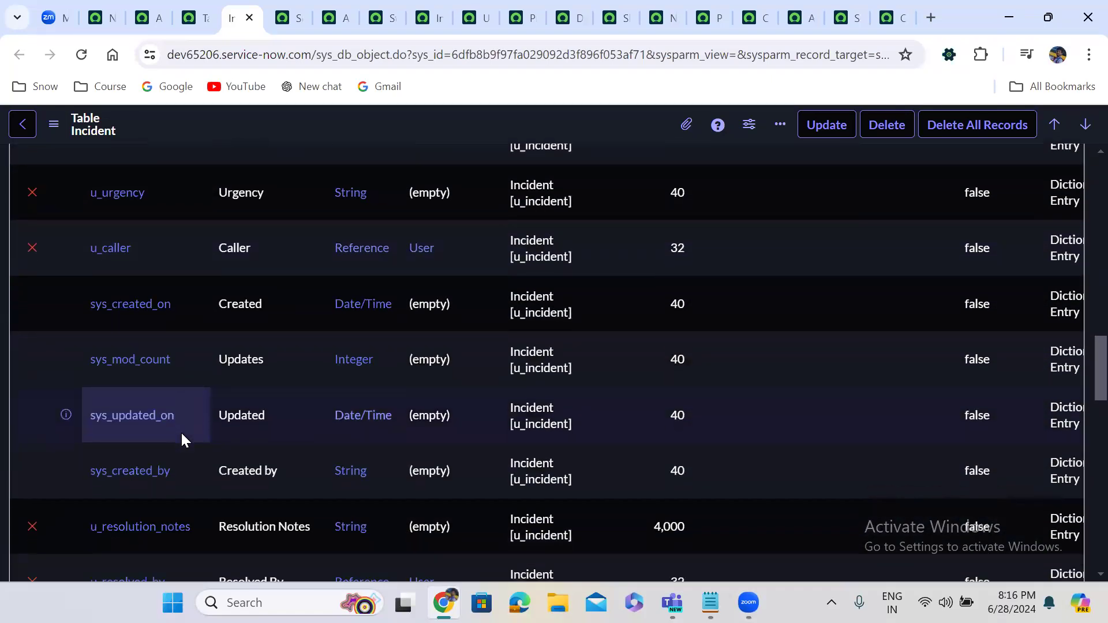
scroll(181, 439, down, 1)
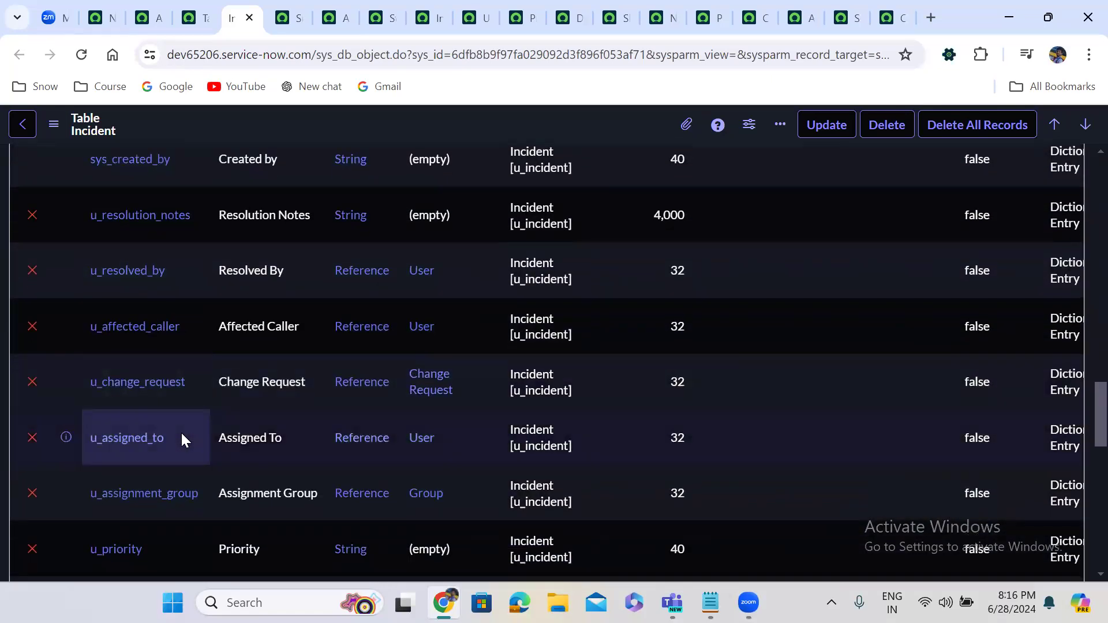
right_click(69, 435)
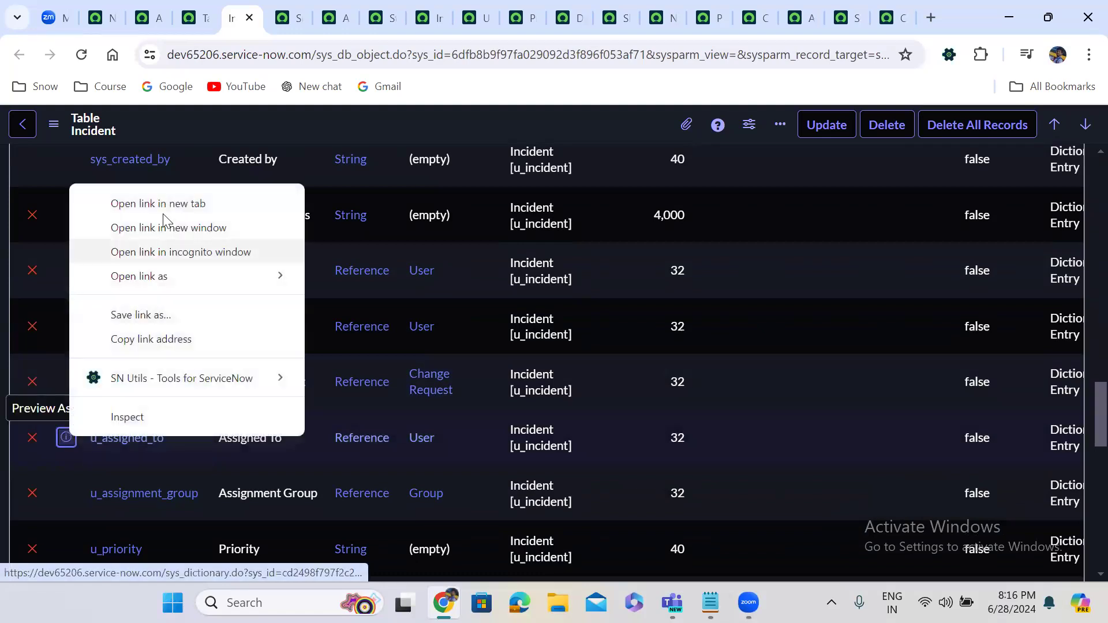
click(157, 210)
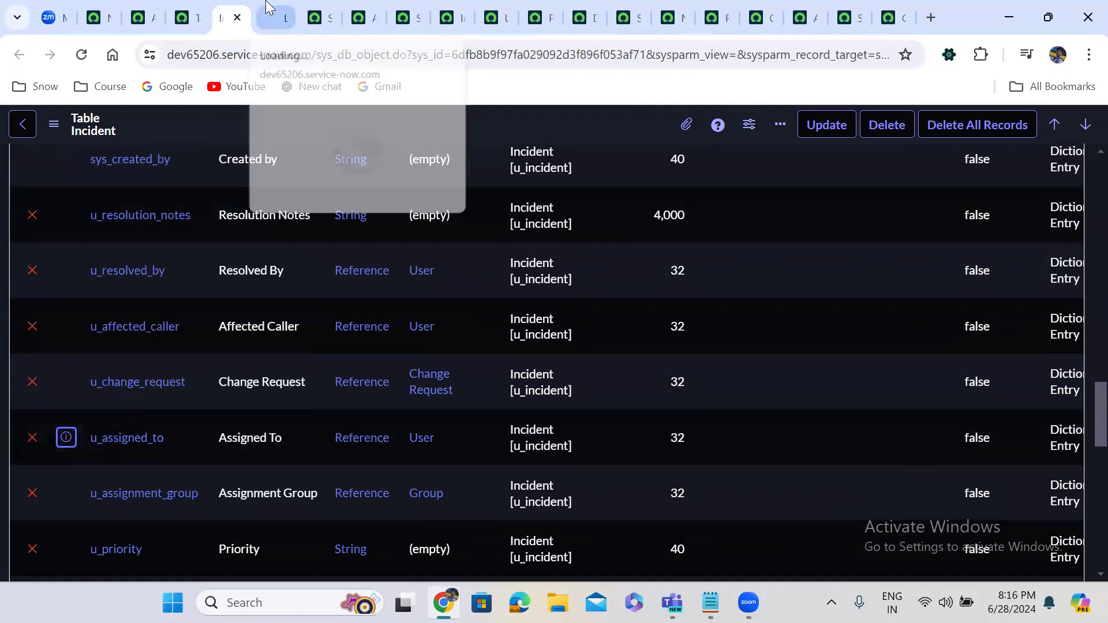
click(269, 16)
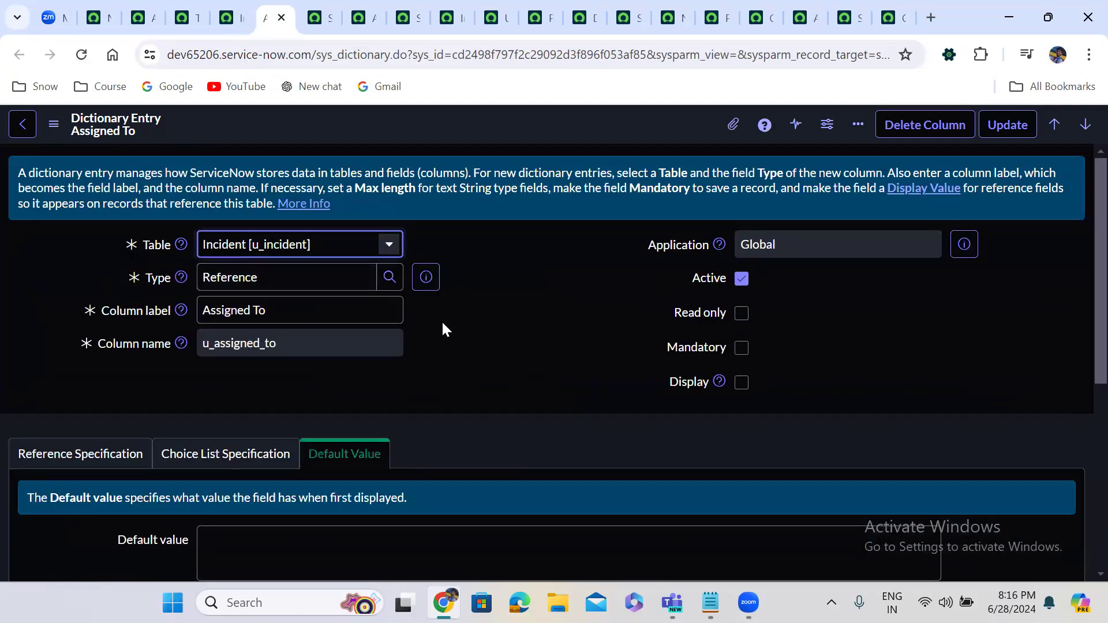
scroll(446, 366, down, 2)
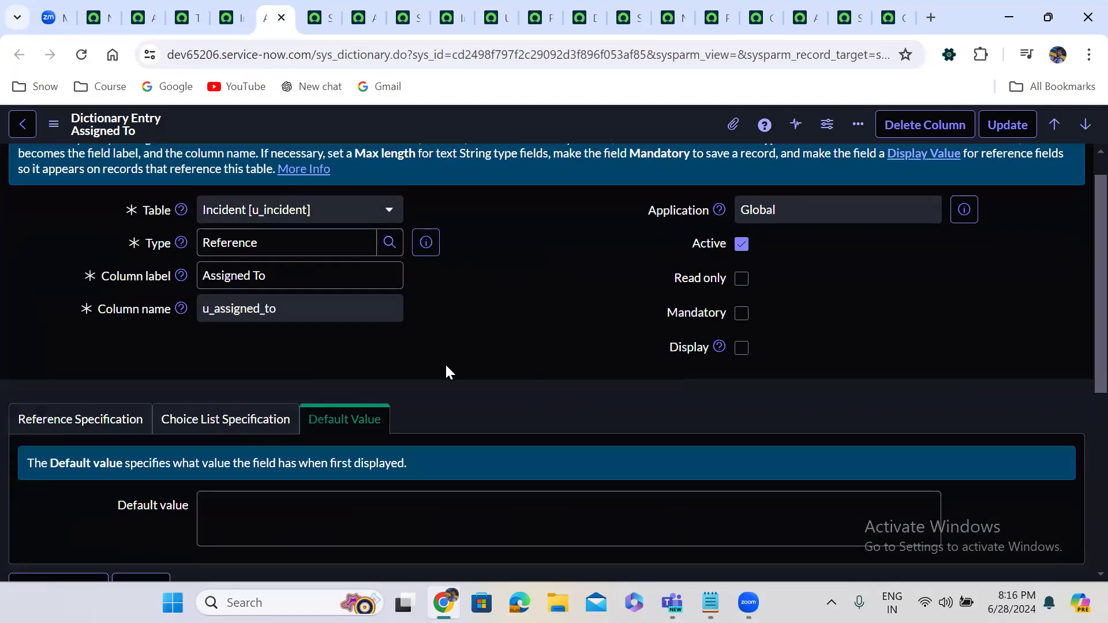
scroll(446, 371, down, 2)
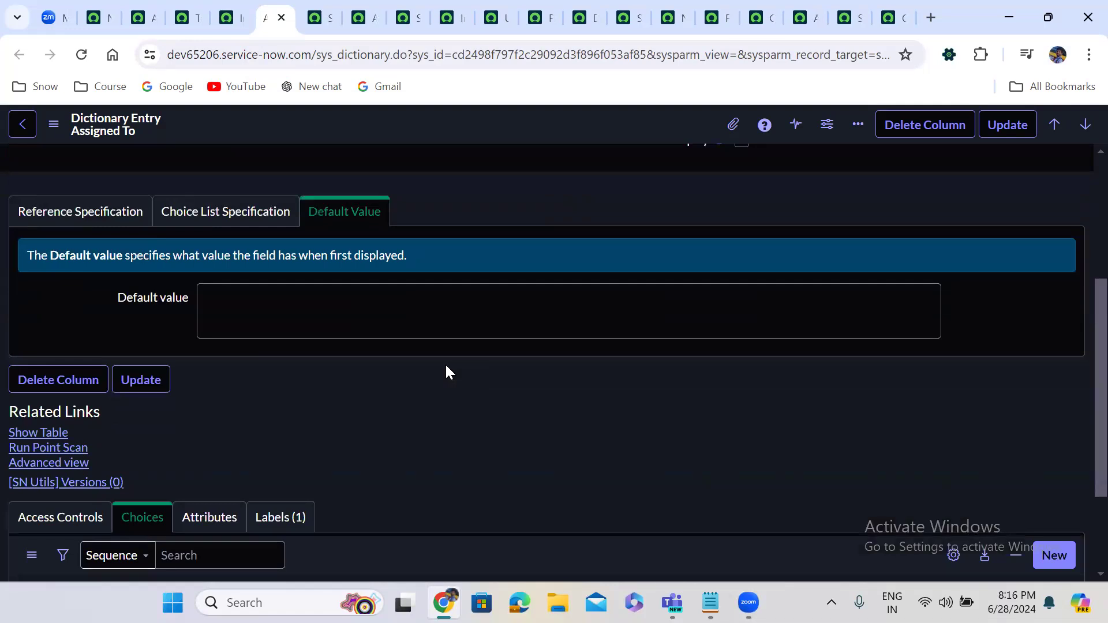
Switch the Assigned To dictionary entry to its advanced view and open its Dependent field for editing
scroll(449, 372, down, 2)
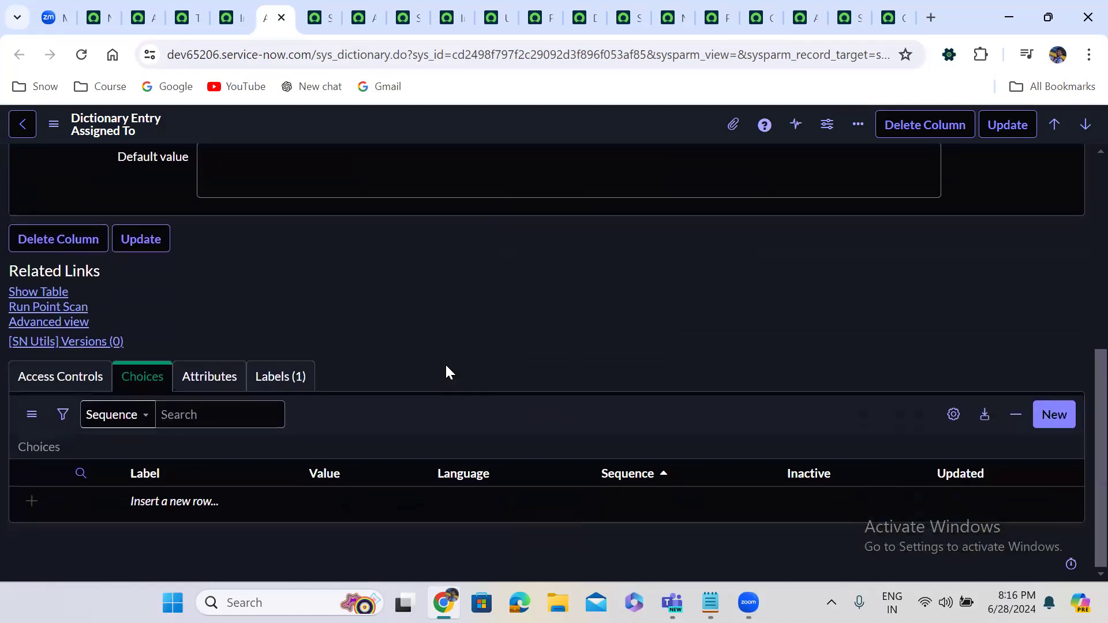
scroll(446, 371, up, 2)
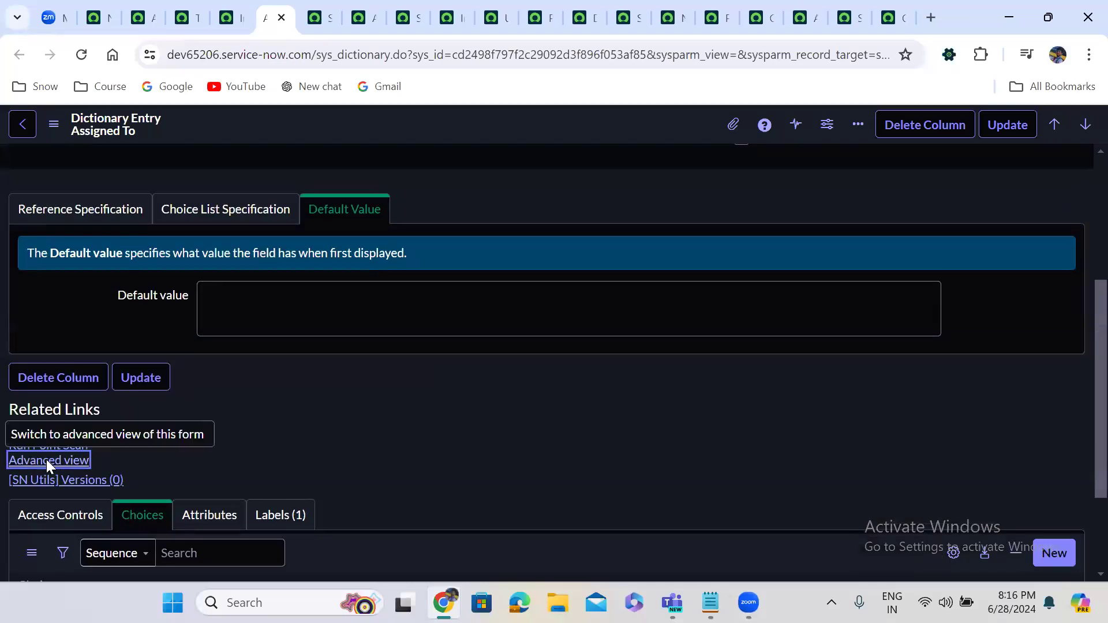
click(48, 461)
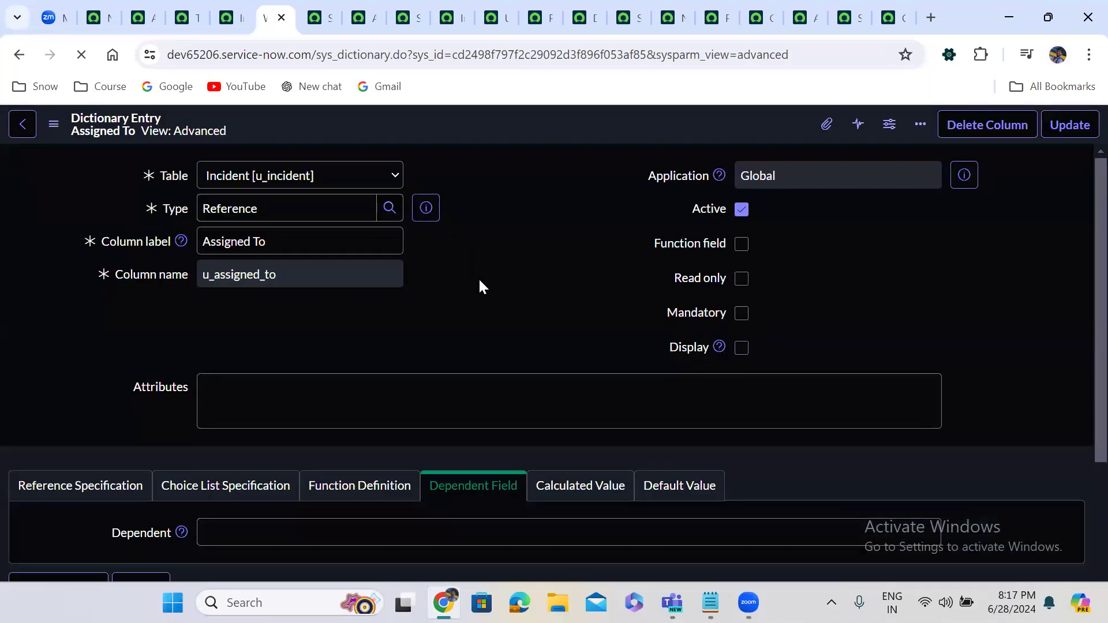
scroll(479, 278, down, 1)
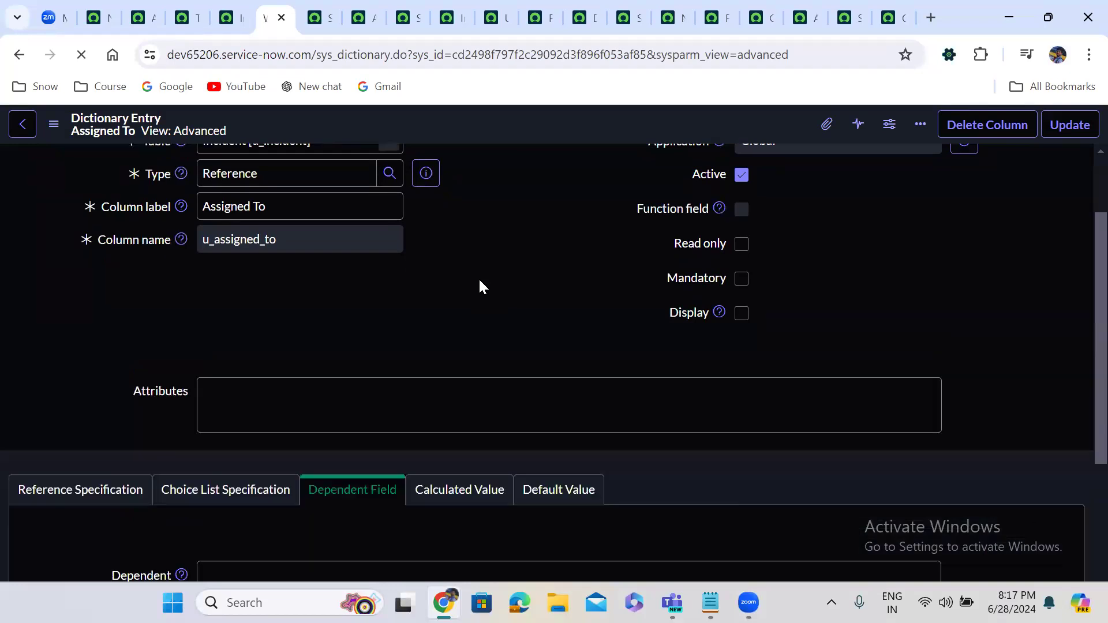
scroll(479, 278, down, 5)
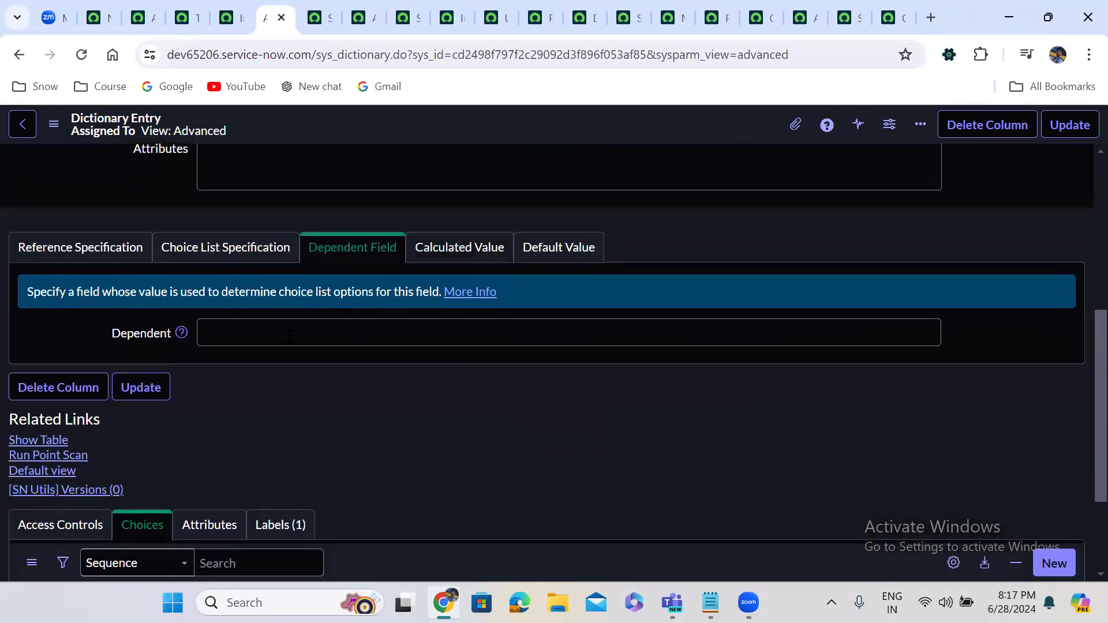
click(269, 335)
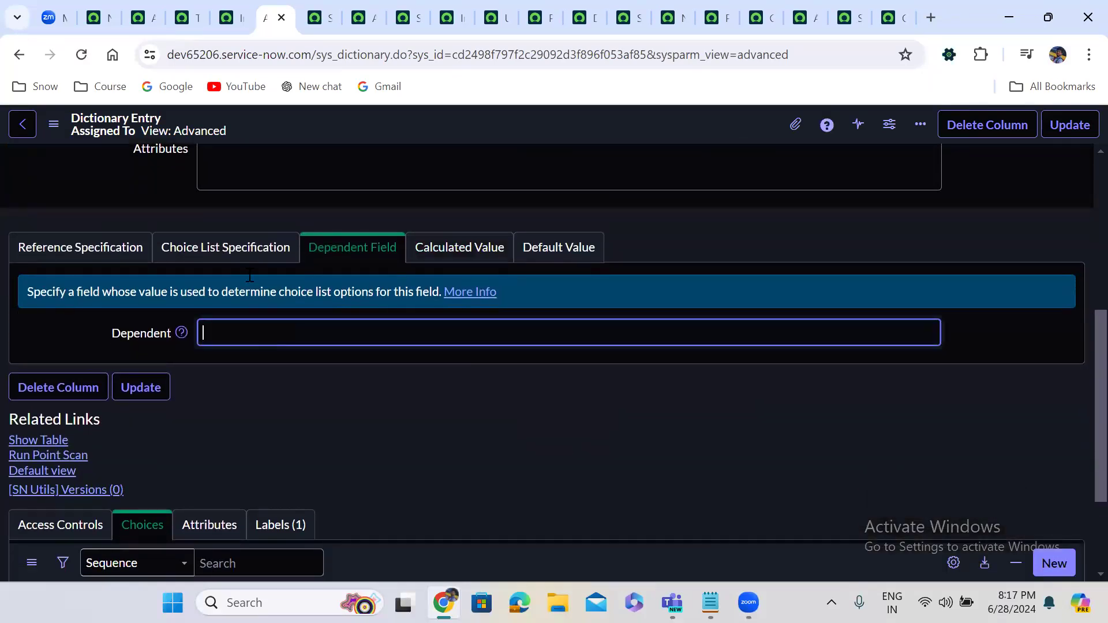
Show the technical field names on the new incident form and copy the Assignment Group's column name, u_assignment_group
click(99, 17)
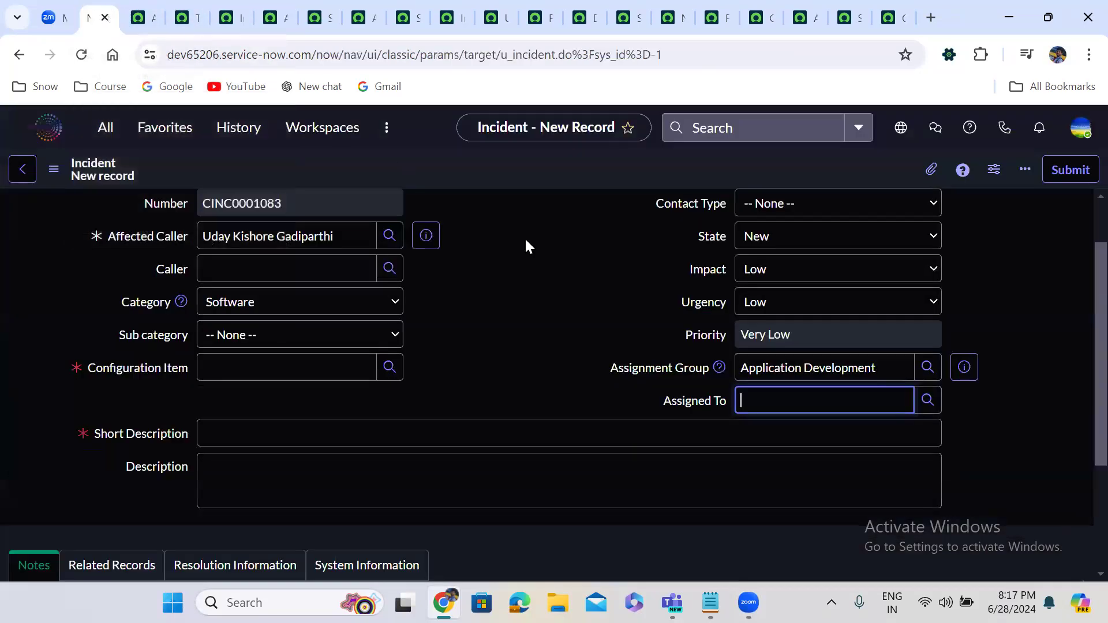
double_click(499, 295)
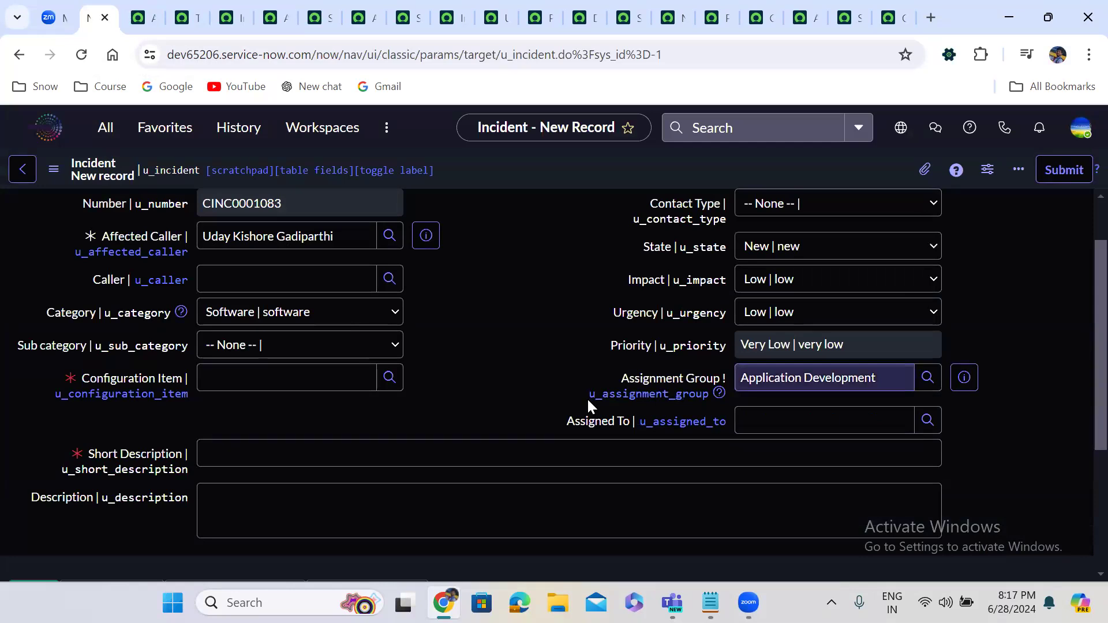
drag(588, 397, 682, 398)
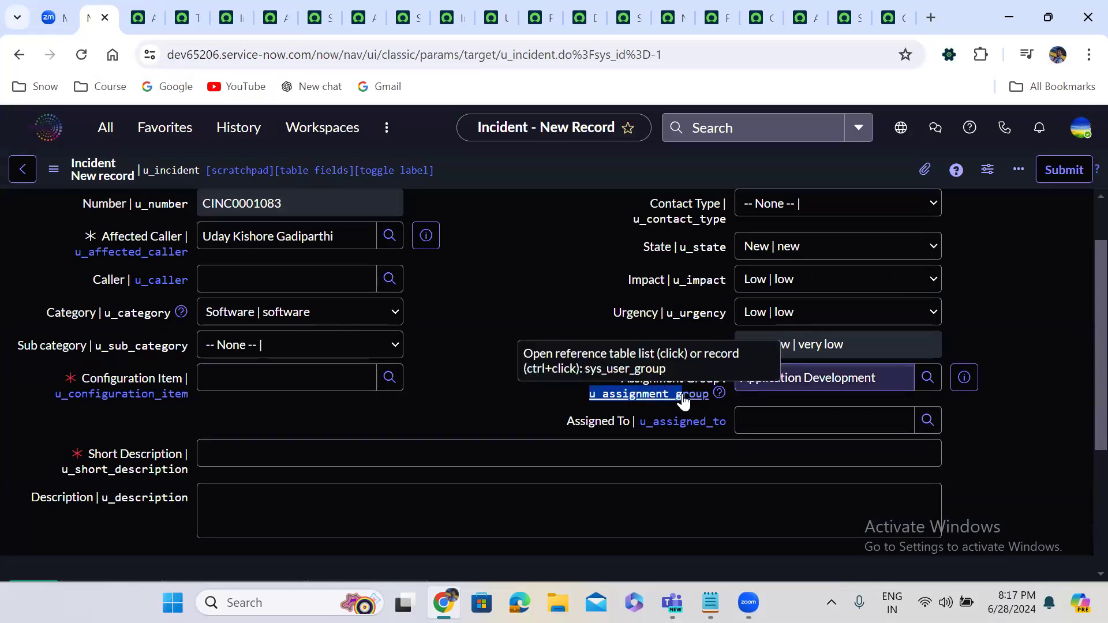
click(537, 368)
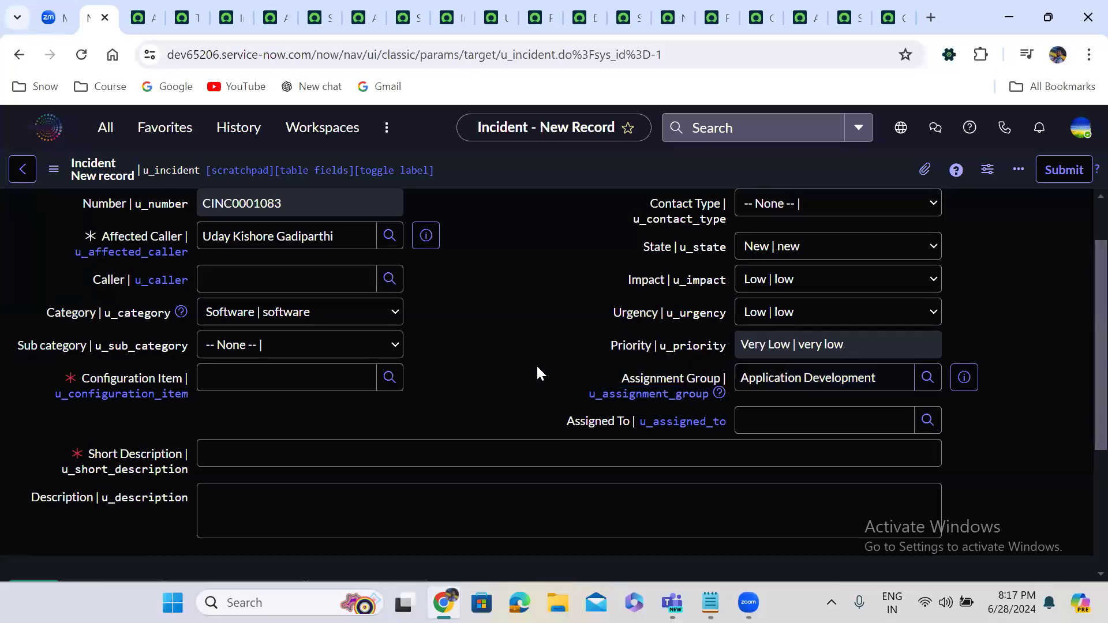
drag(584, 396, 711, 396)
key(ctrl+c)
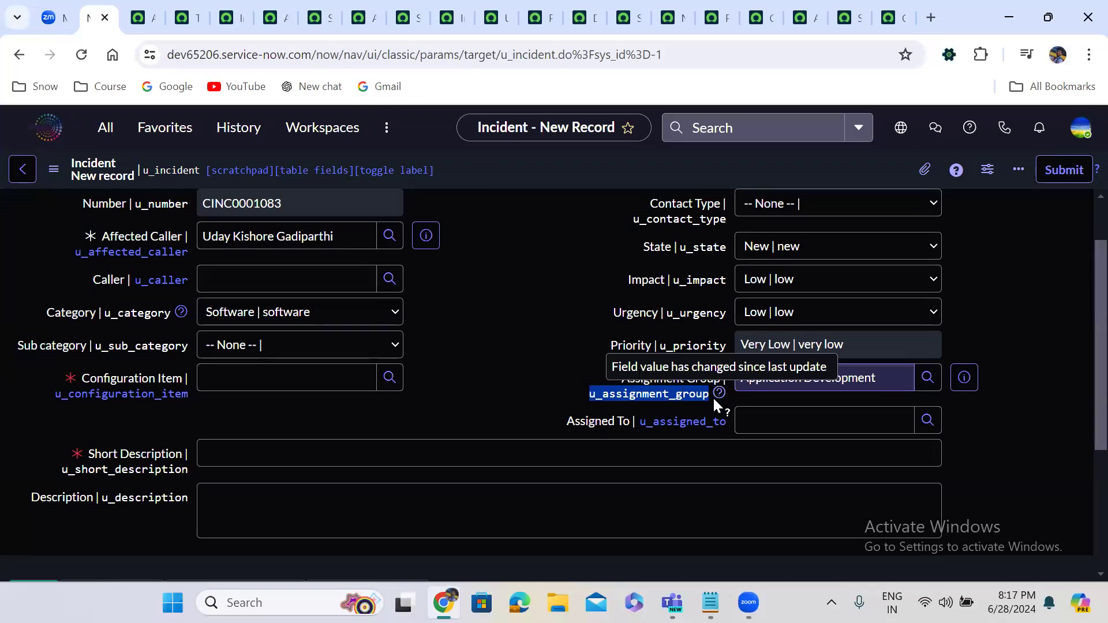
Set the Dependent field of the Assigned To dictionary entry to u_assignment_group and save the record
click(144, 7)
click(184, 16)
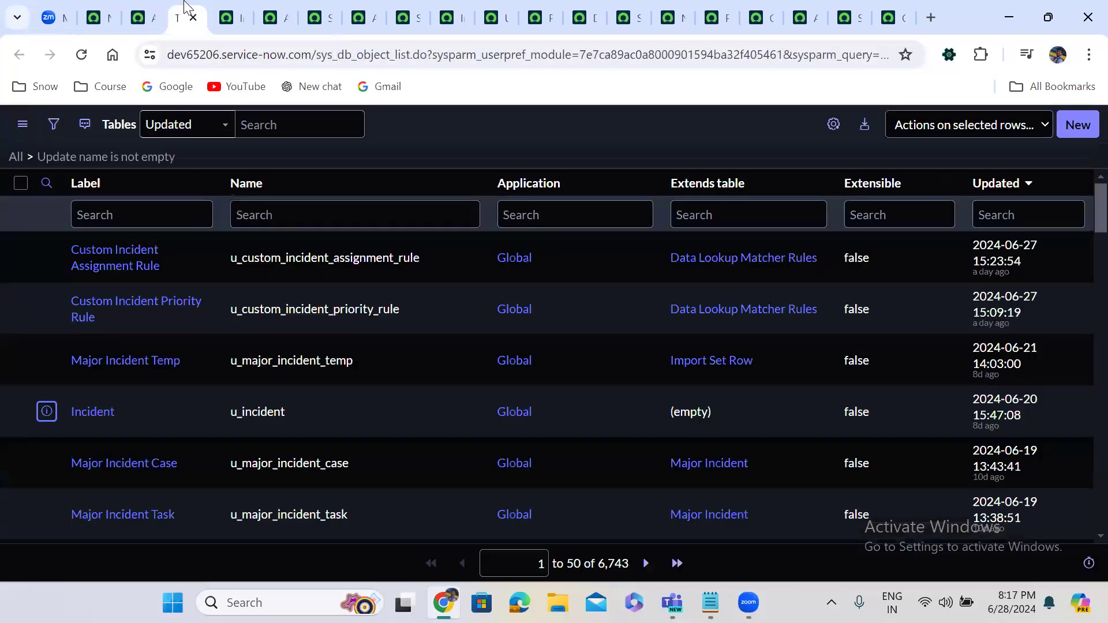
click(237, 8)
click(270, 16)
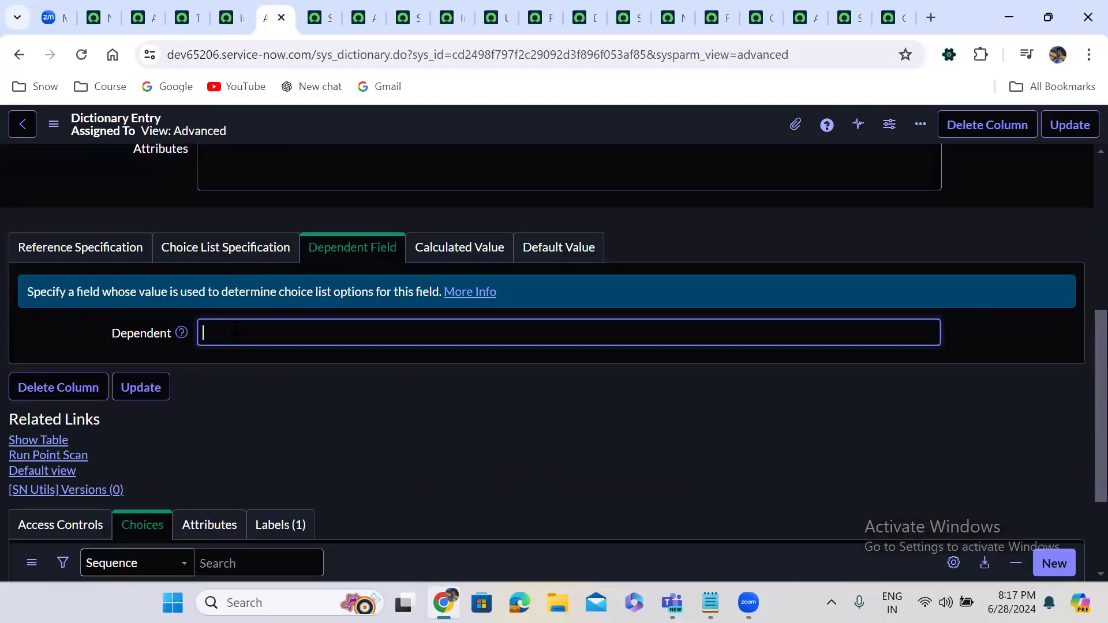
key(ctrl+v)
right_click(525, 119)
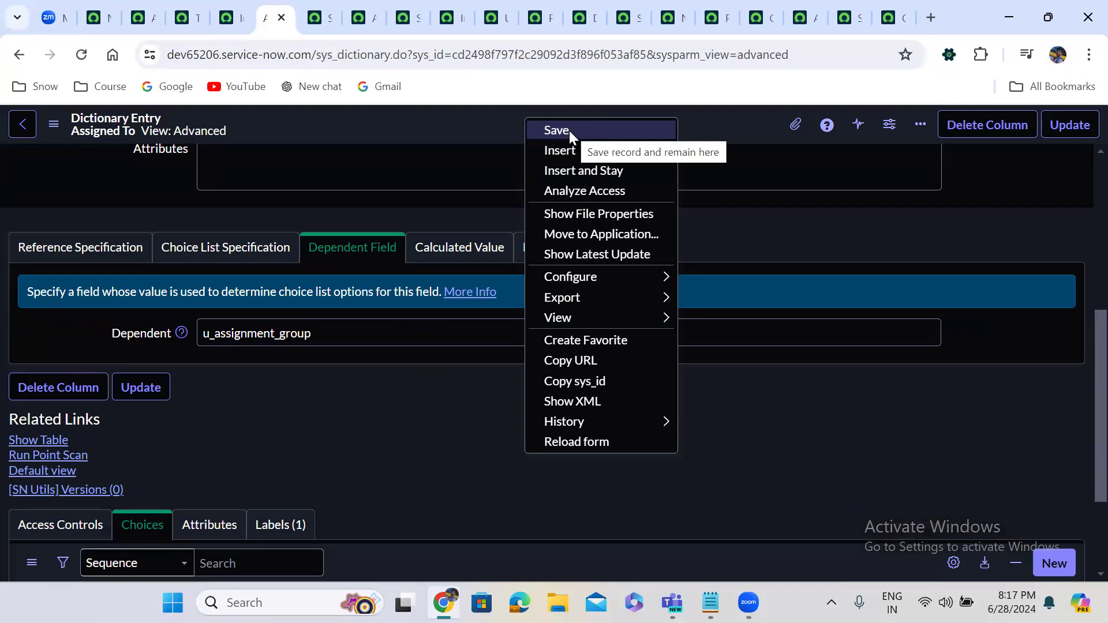
click(598, 129)
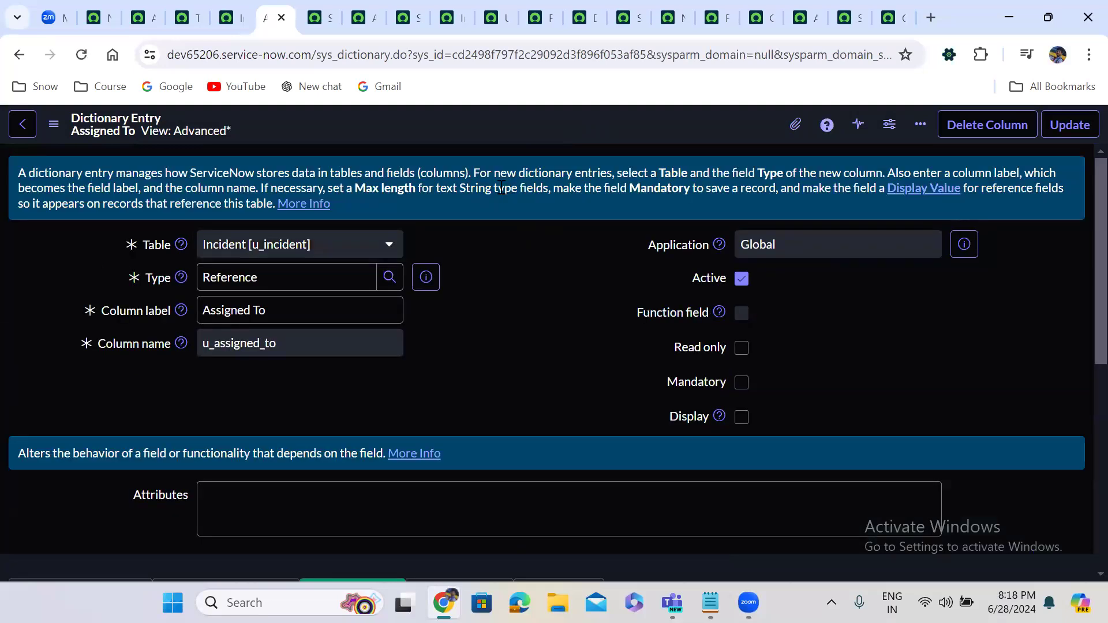
Reload the new incident form, set its Assignment Group to Application Development, and choose the first user offered for Assigned To
click(97, 18)
click(81, 54)
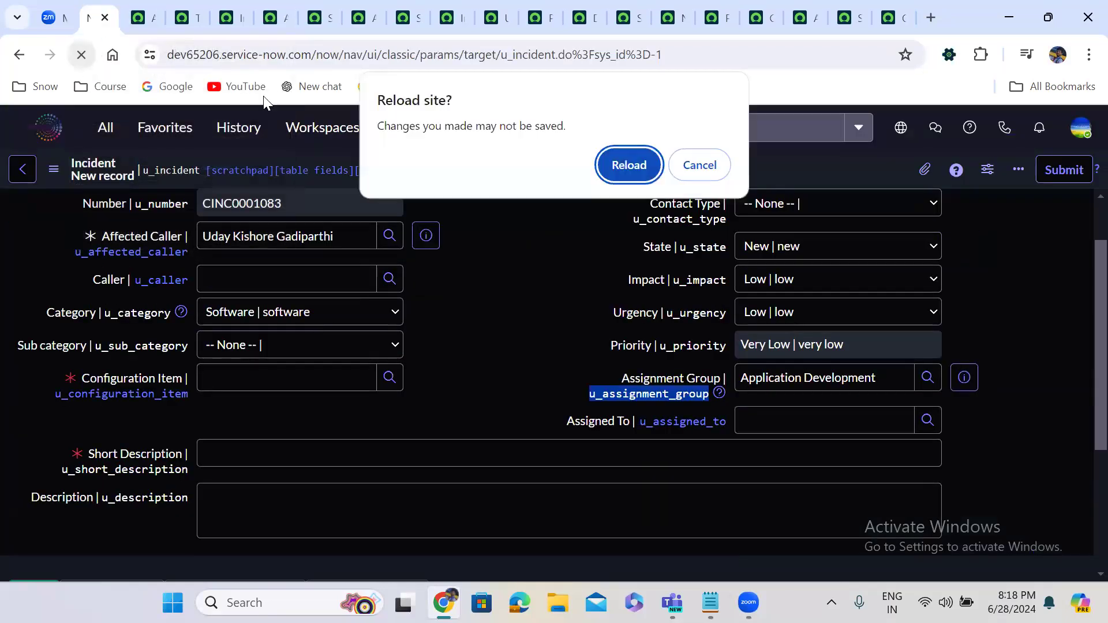
click(630, 166)
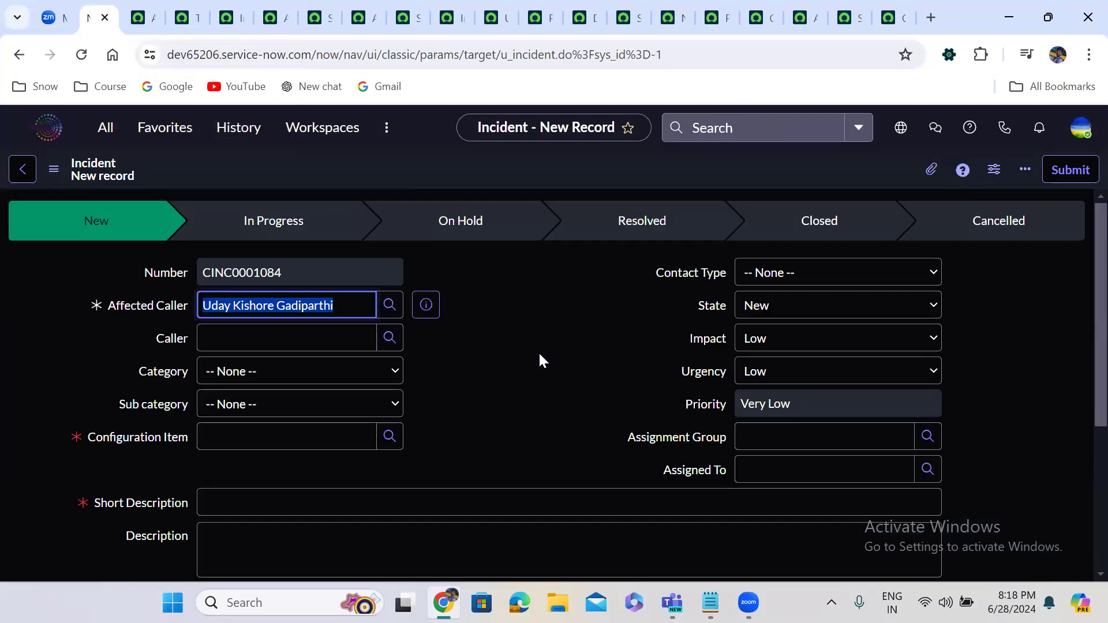
click(760, 434)
text(app)
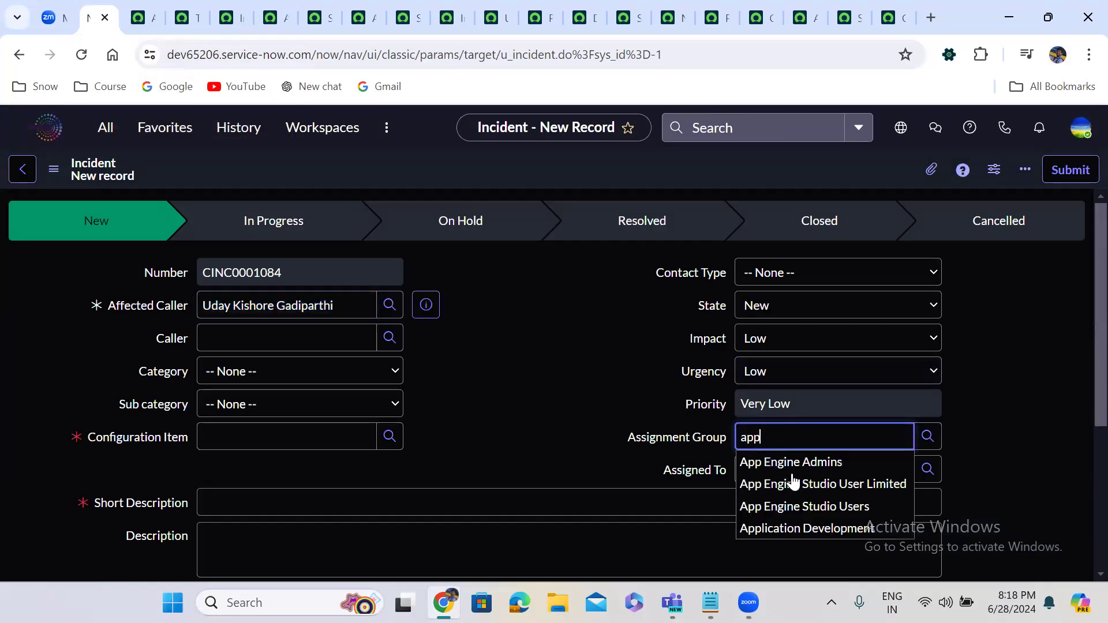
click(814, 529)
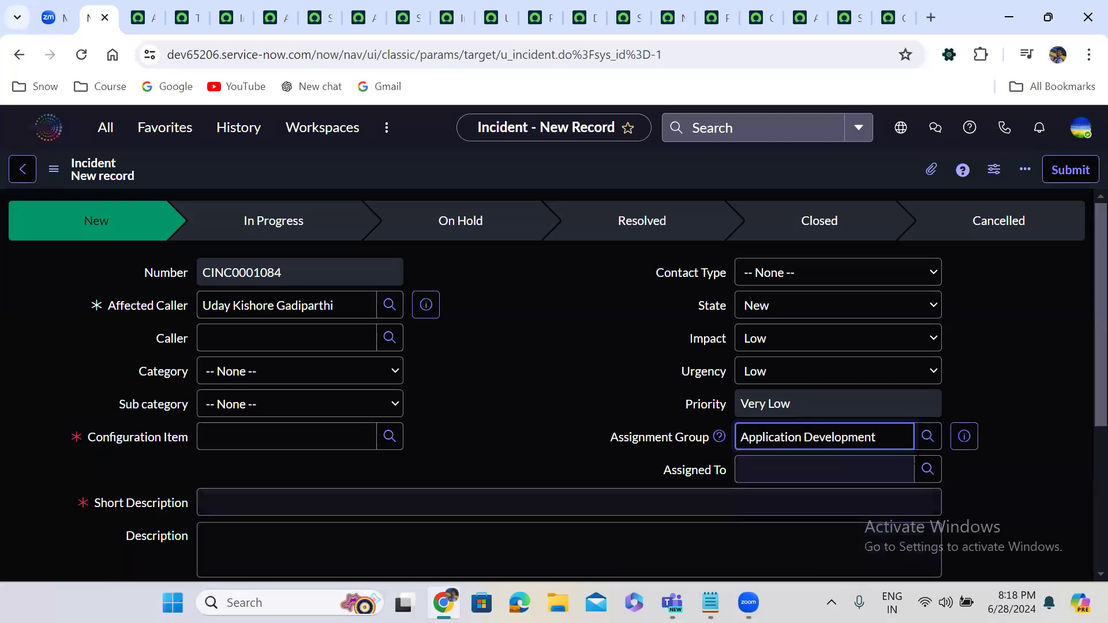
click(928, 469)
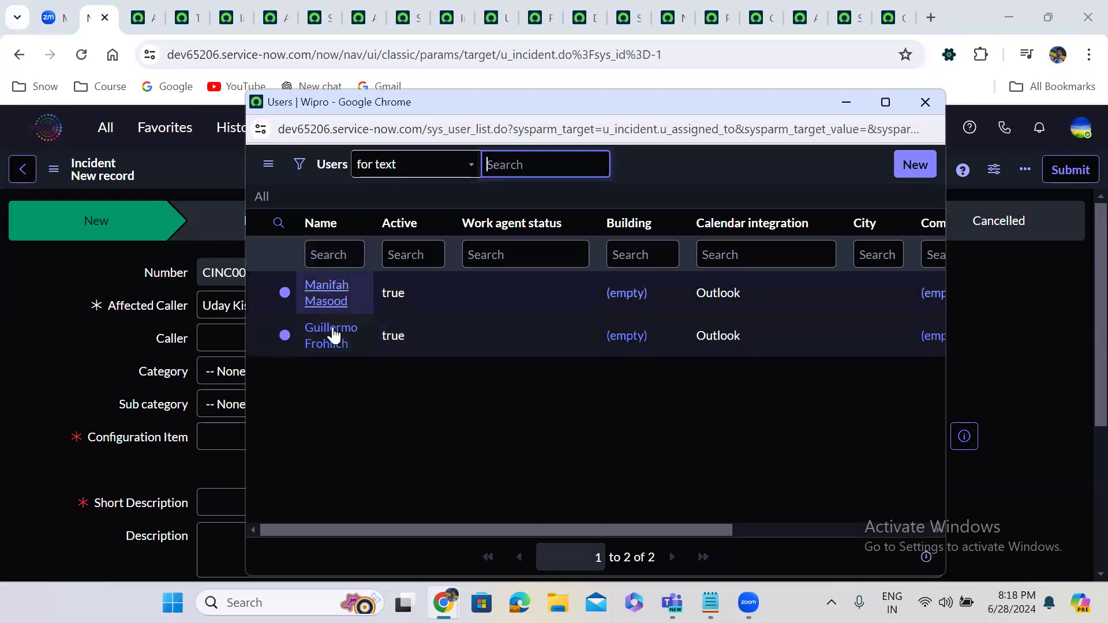
click(338, 296)
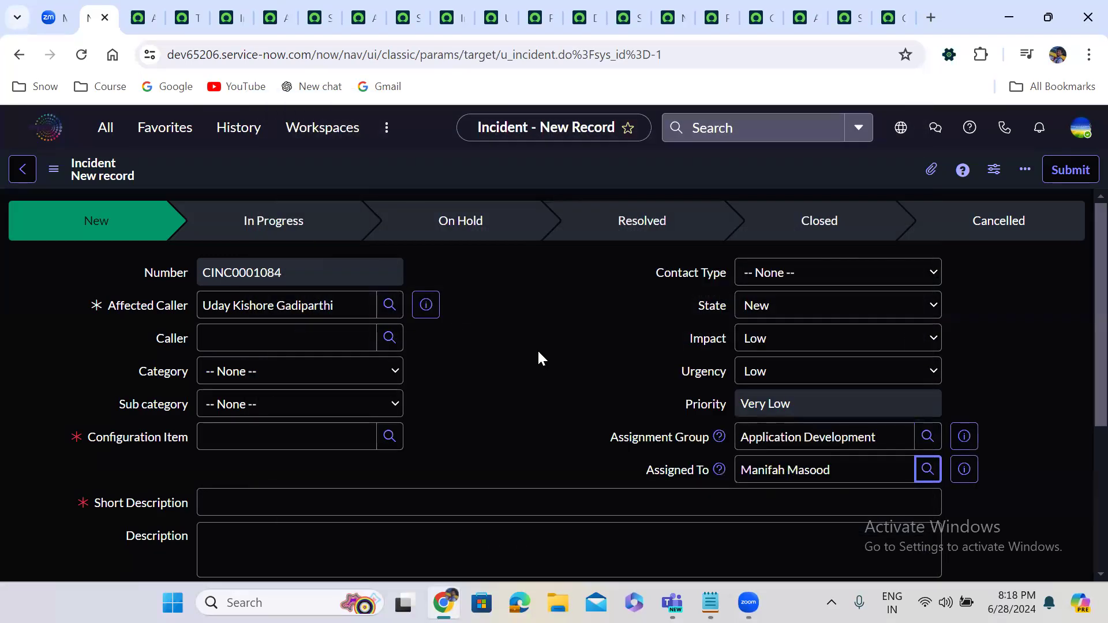
Change the incident's Assignment Group to CAB Approval and choose the fourth user offered for Assigned To
triple_click(859, 437)
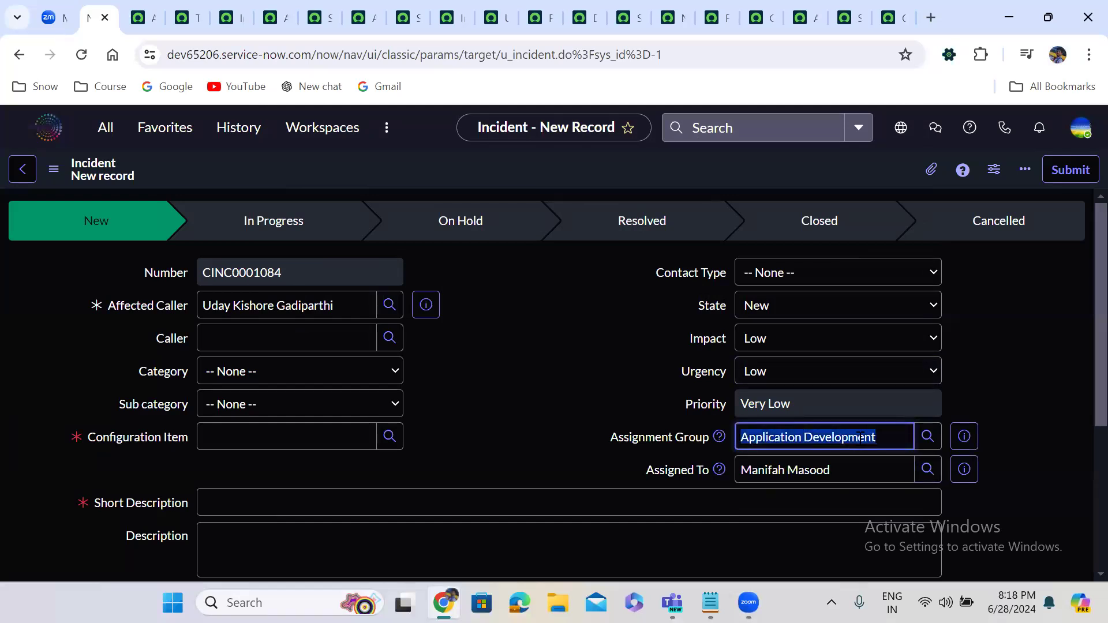
text(cab)
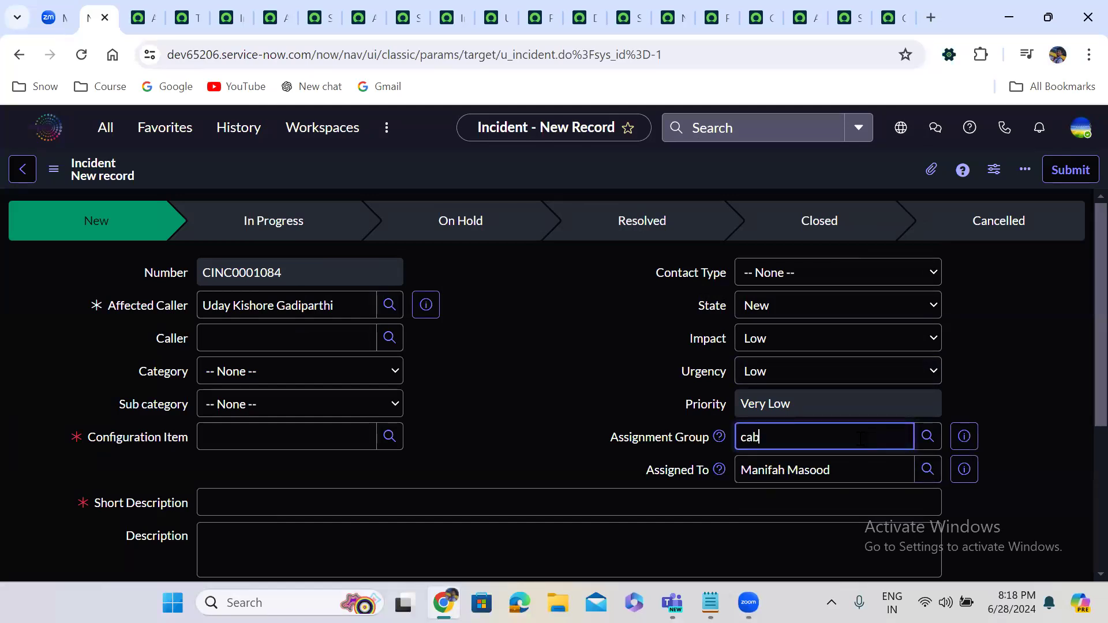
click(827, 462)
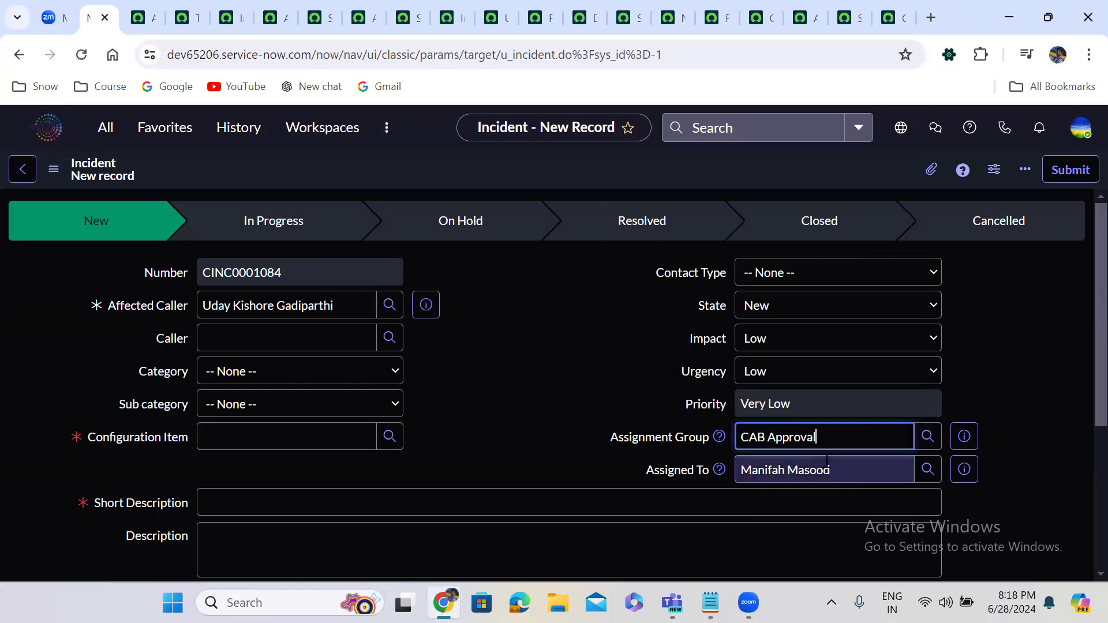
click(931, 469)
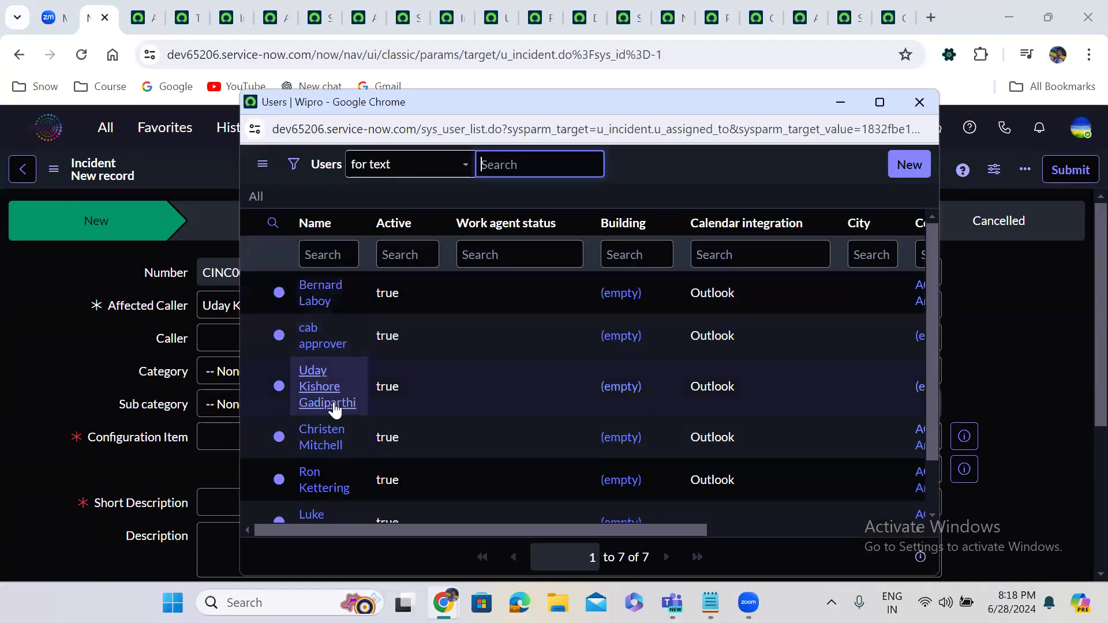
click(323, 437)
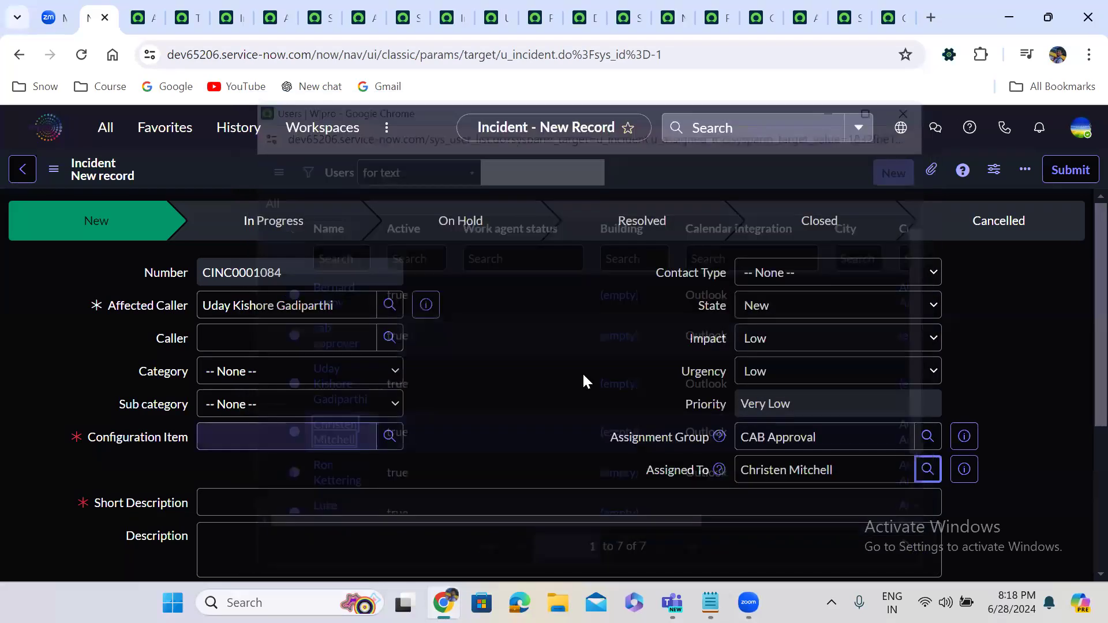
Set the Assignment Group to IBM ServiceNow Admins and review which users the Assigned To lookup offers, without choosing one
click(927, 437)
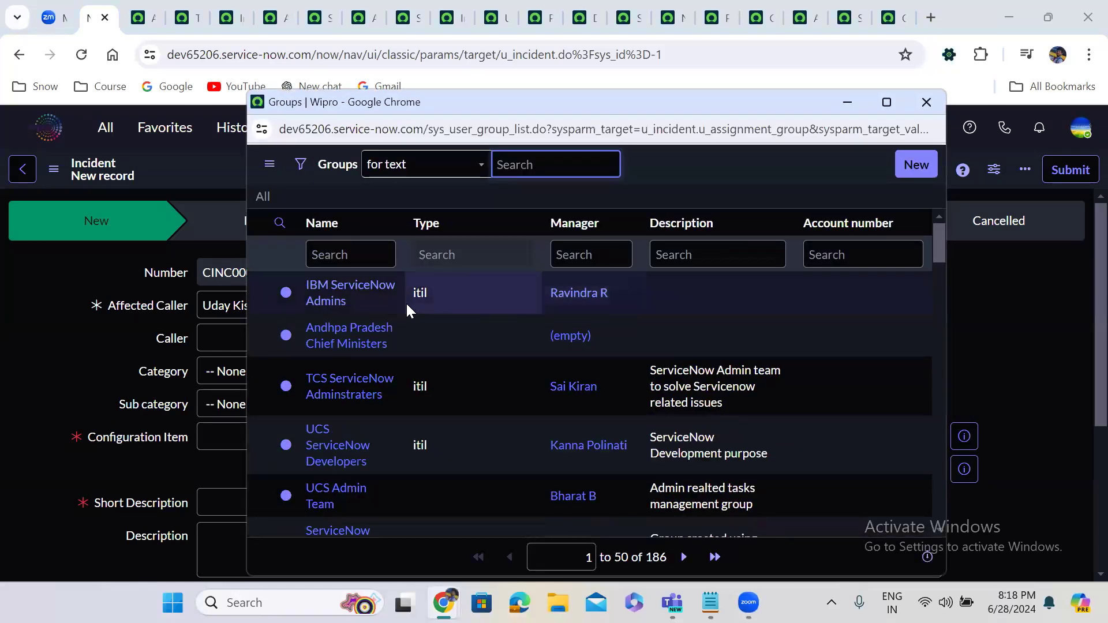
click(338, 287)
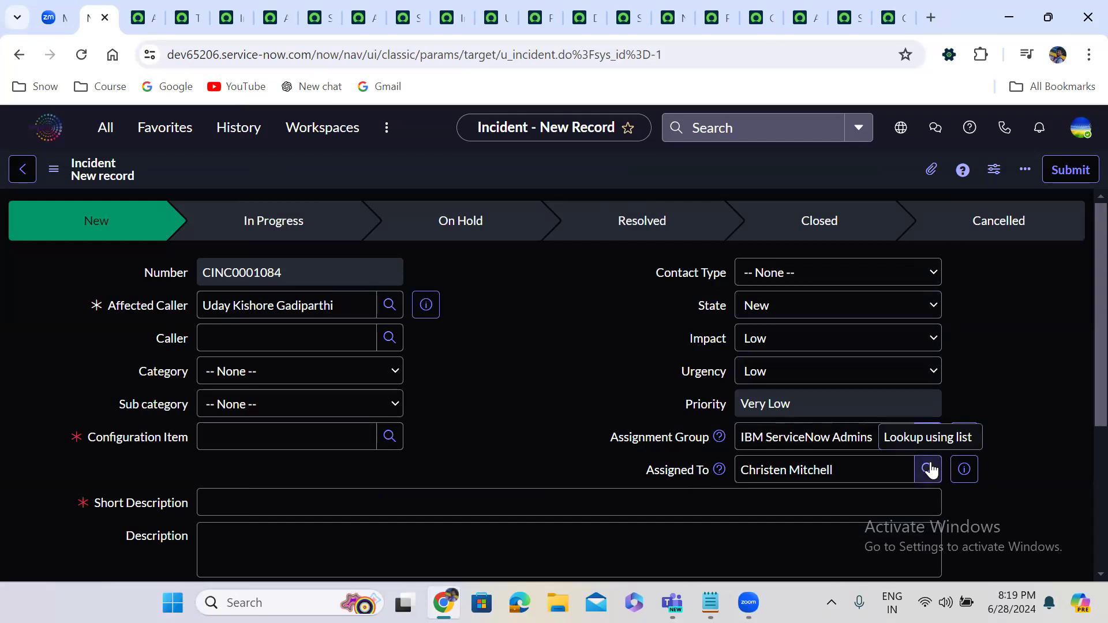
key(Tab)
click(926, 471)
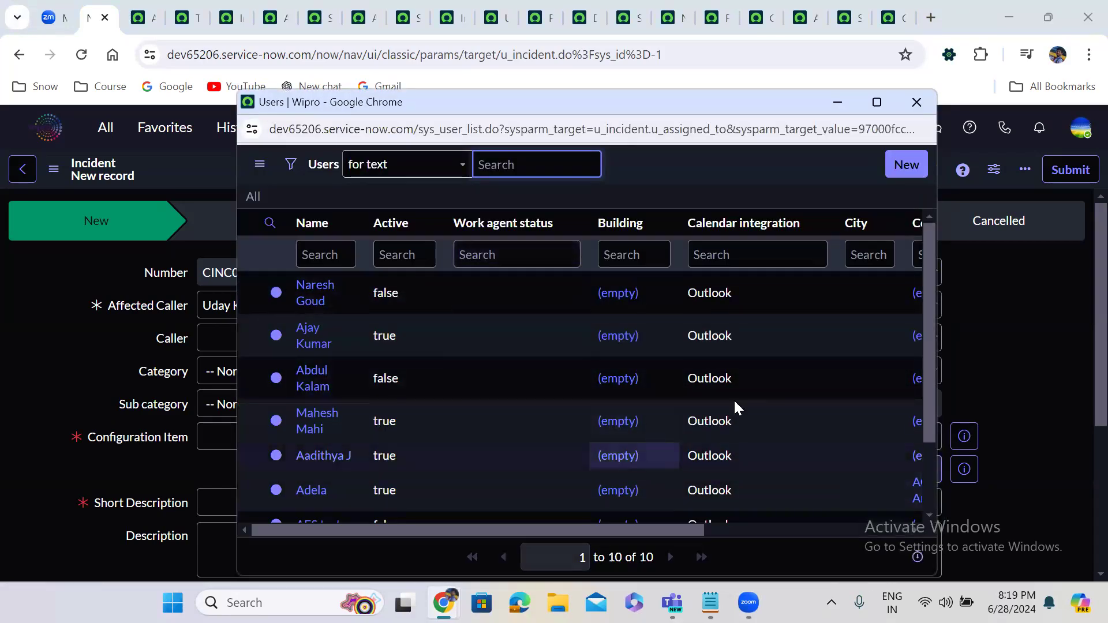
scroll(929, 495, down, 2)
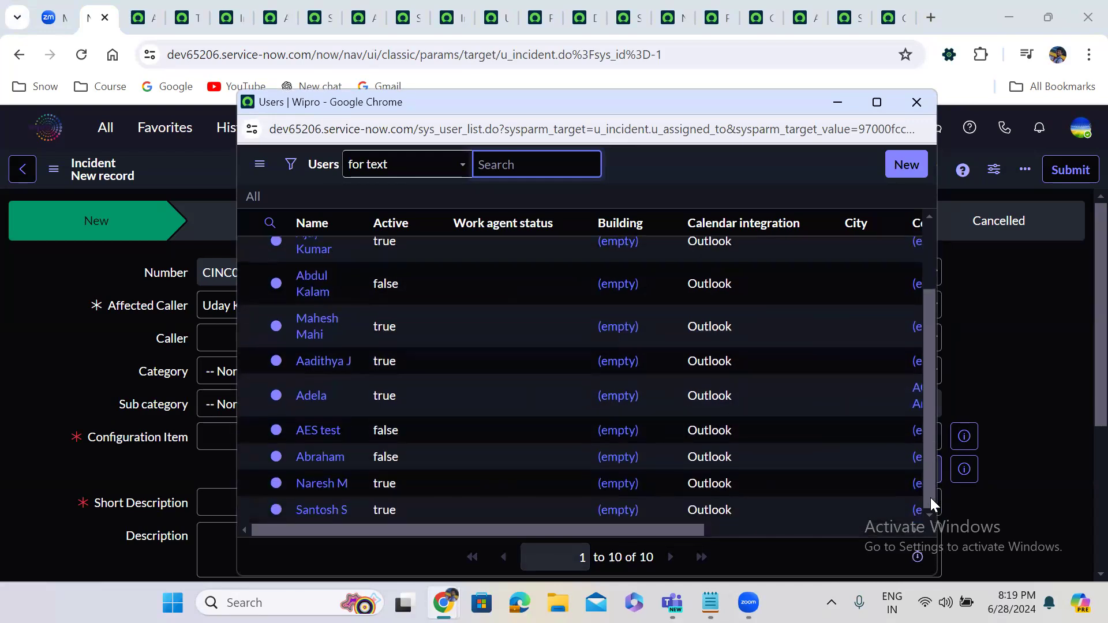
click(441, 365)
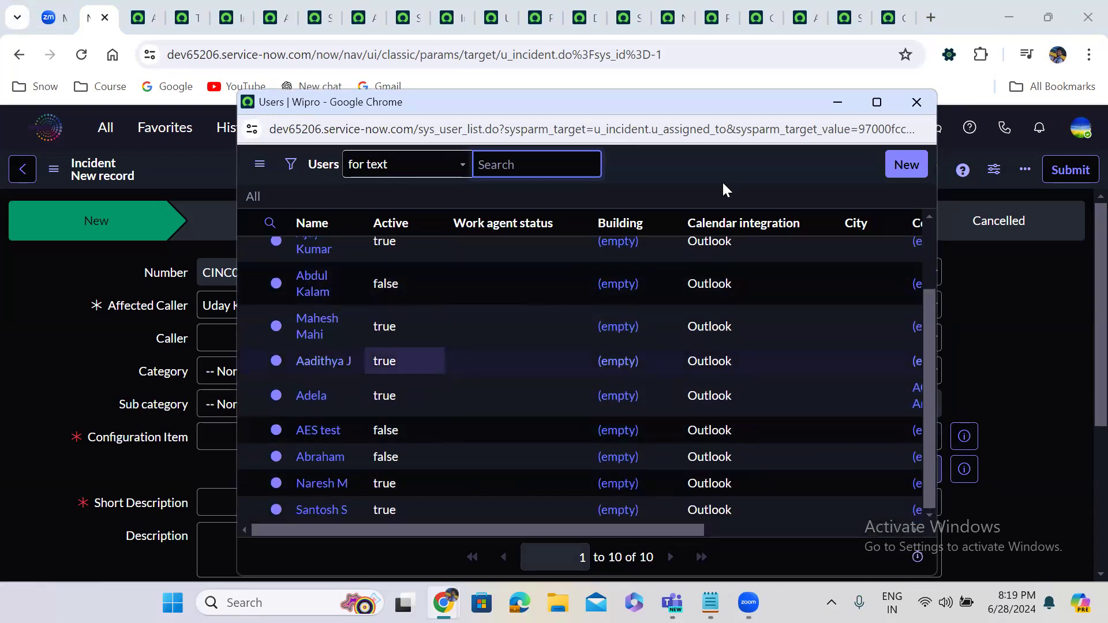
click(916, 103)
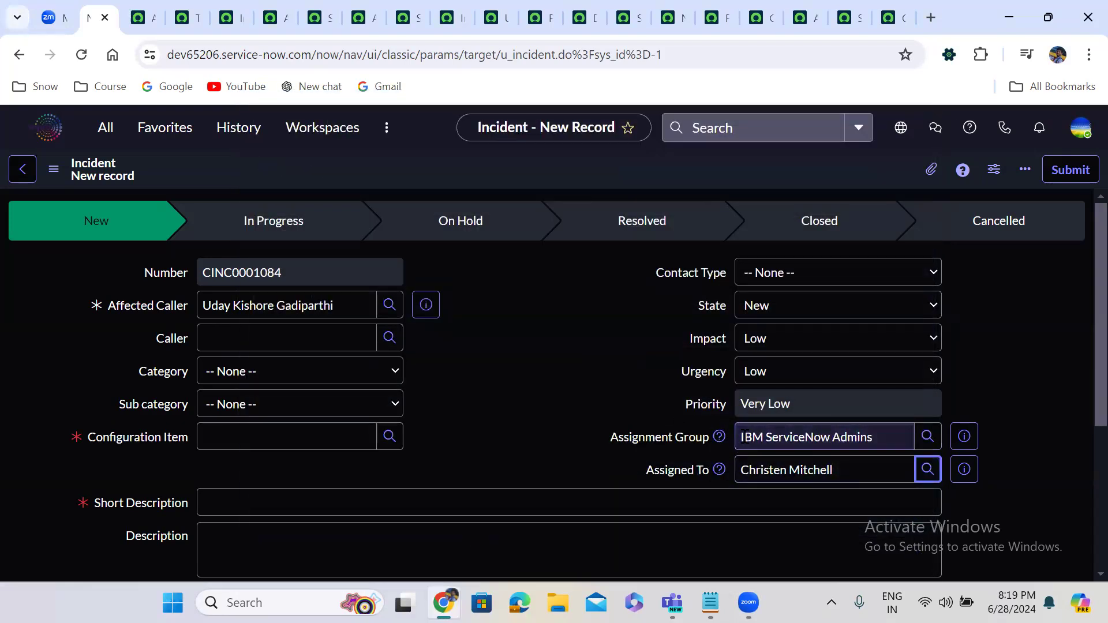
Clear the incident's Assigned To value, keeping IBM ServiceNow Admins as the Assignment Group
triple_click(791, 437)
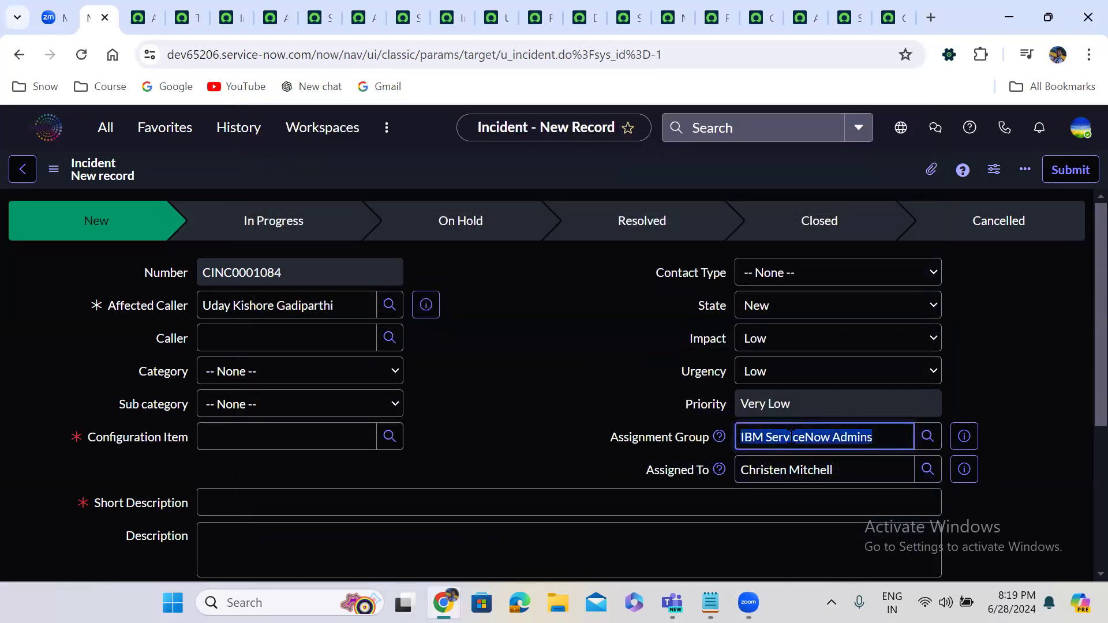
triple_click(810, 470)
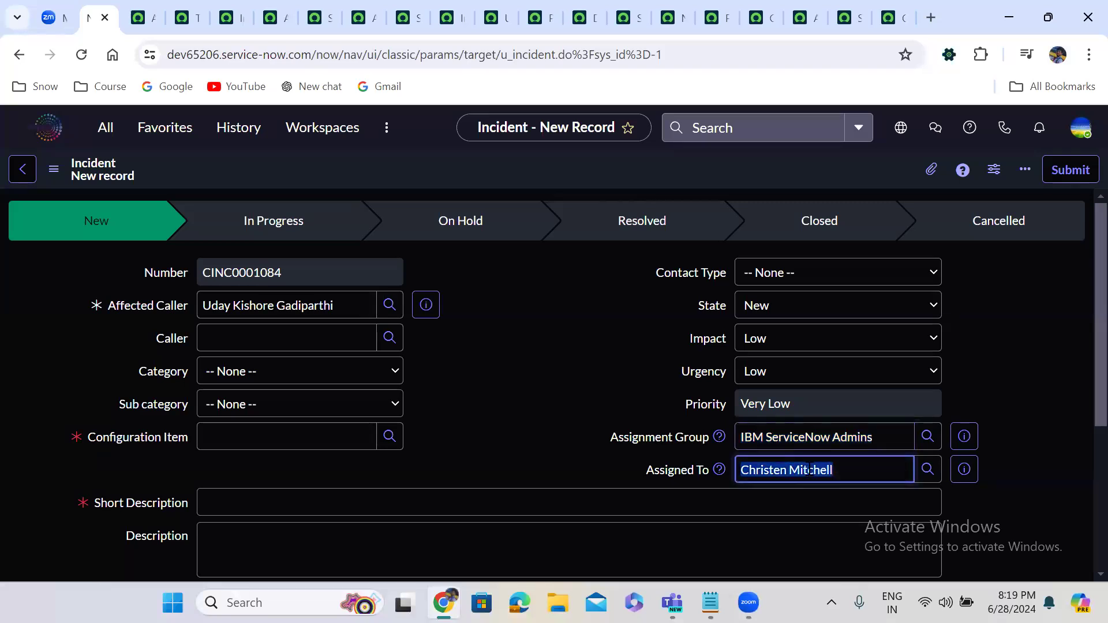
key(BackSpace)
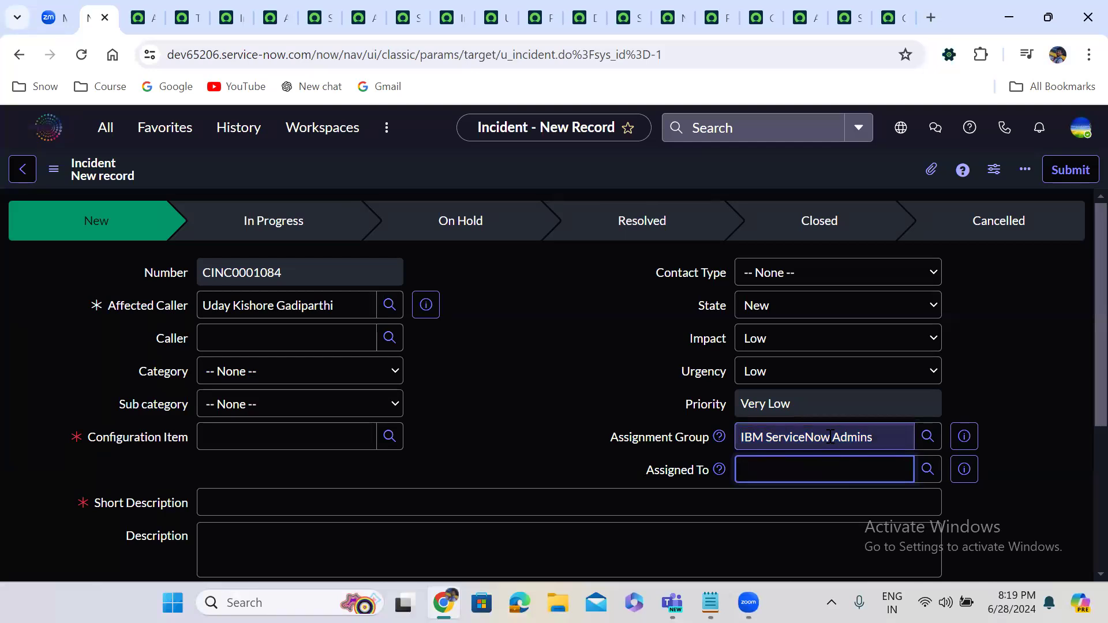
Switch to the Notepad notes and add a dashed separator line below Dependent Value in the dictionary properties list
click(710, 603)
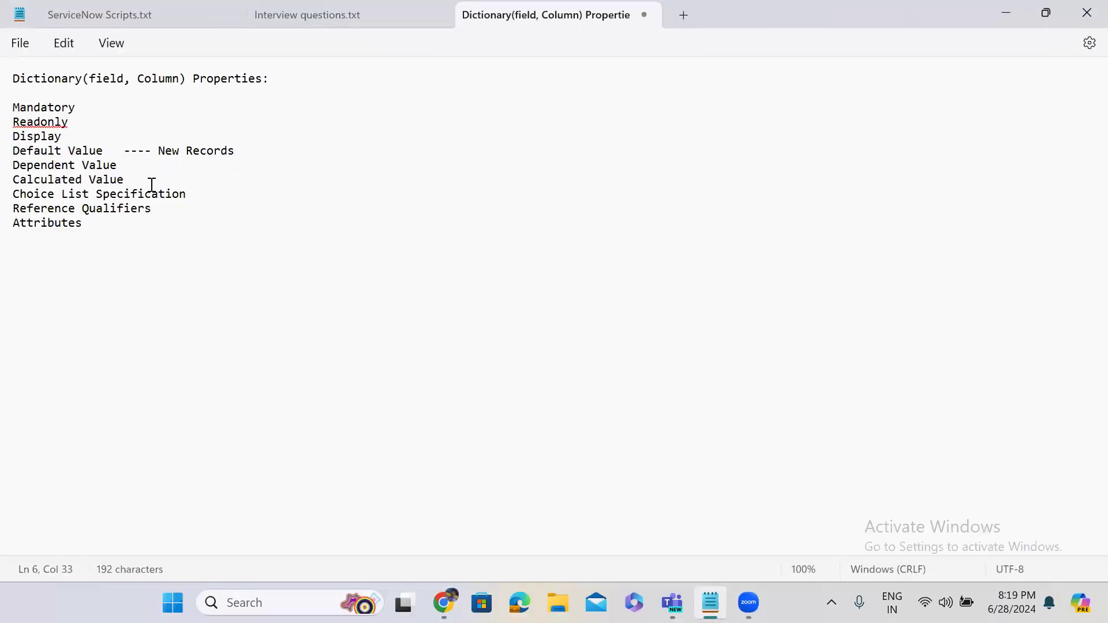
click(124, 166)
key(Return)
key(Return)
double_click(43, 106)
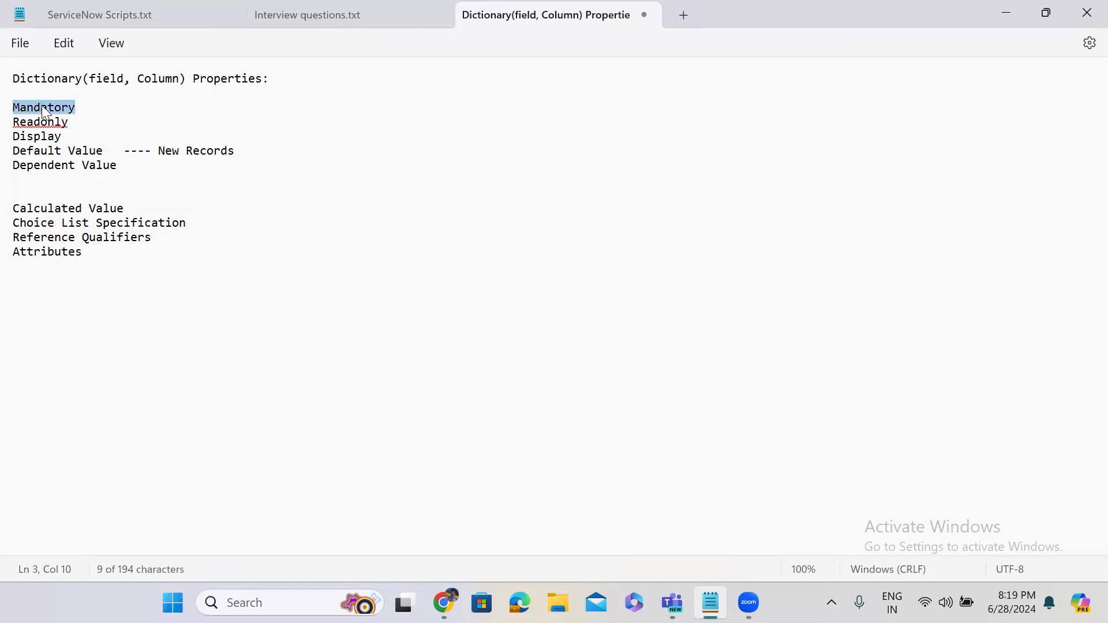
double_click(44, 118)
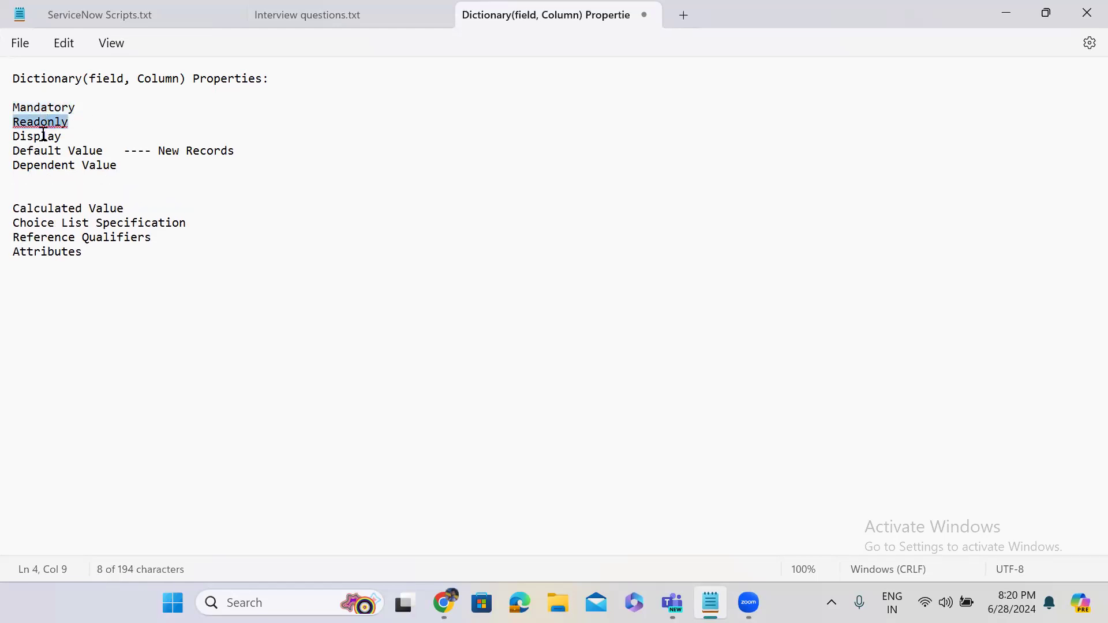
triple_click(41, 135)
triple_click(47, 150)
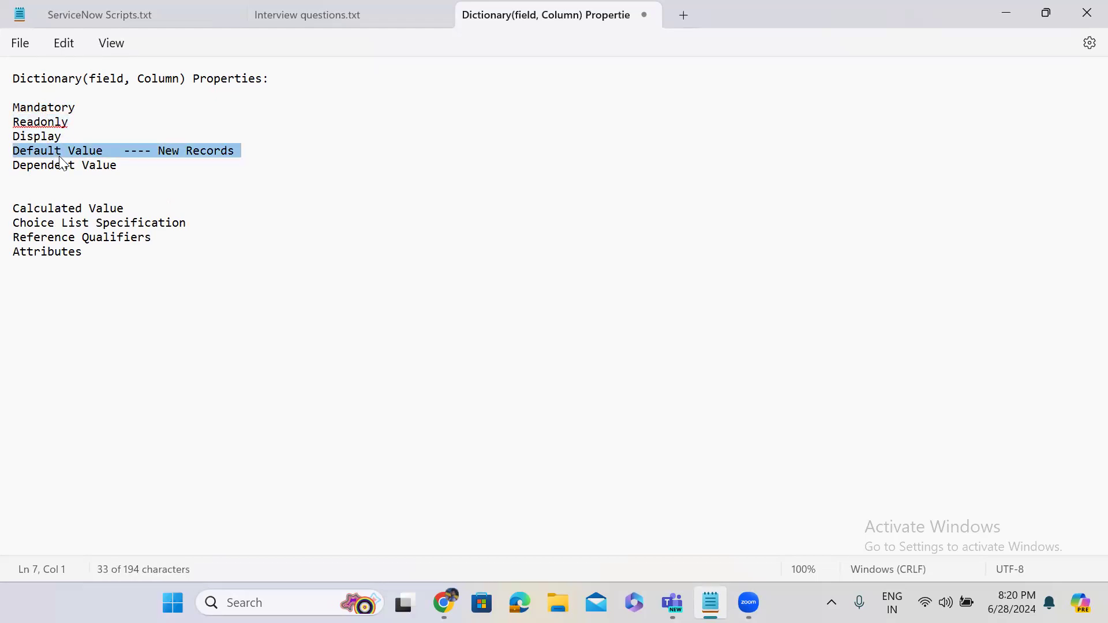
triple_click(61, 161)
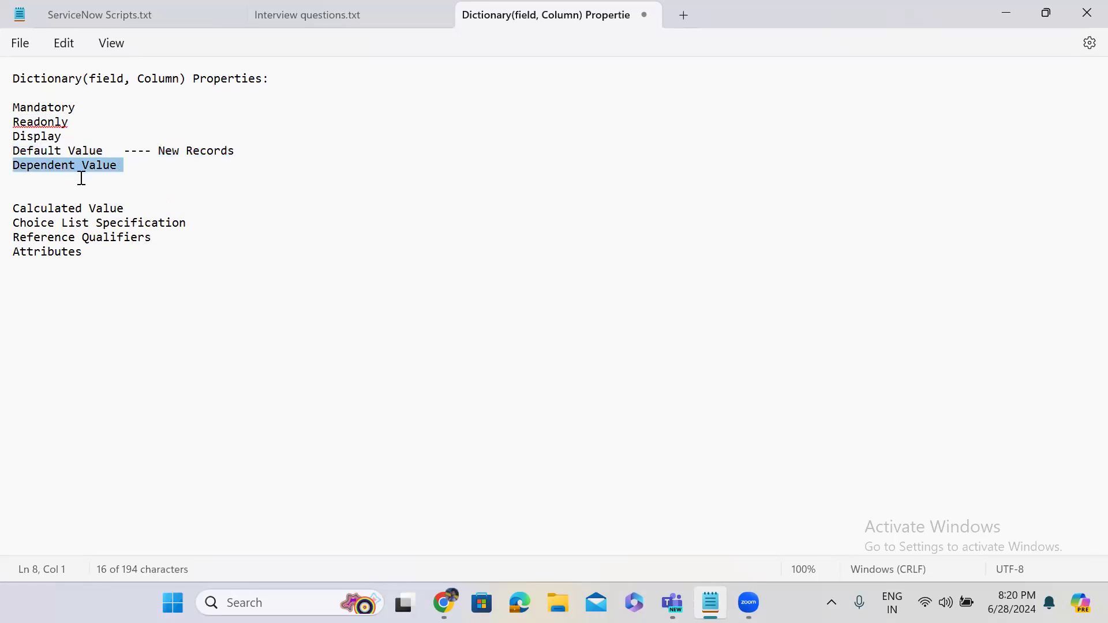
click(82, 179)
text(------)
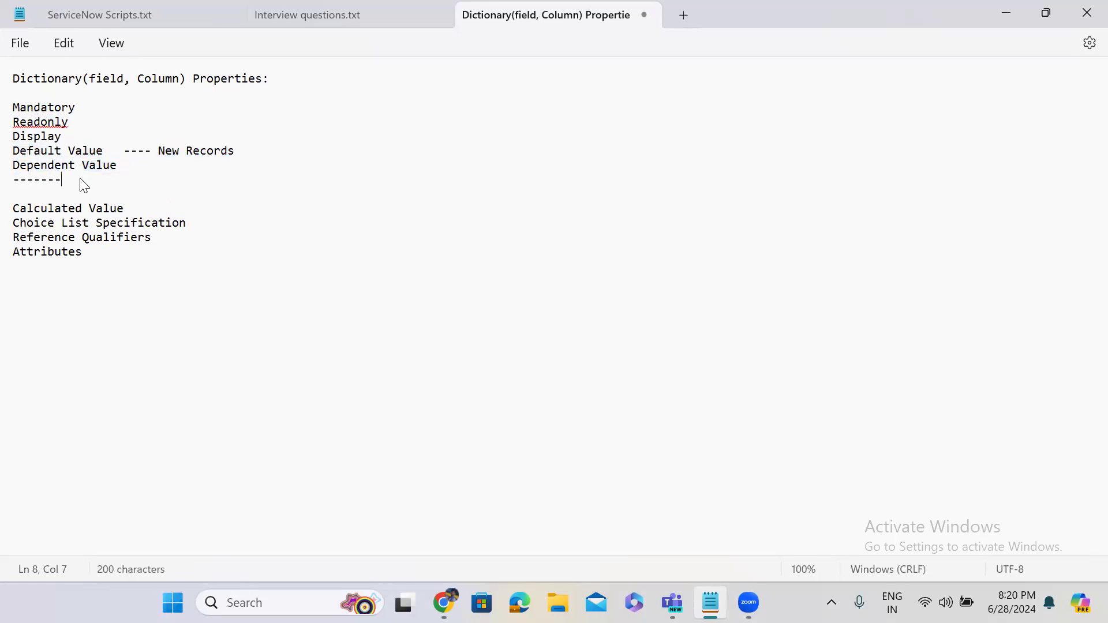
text(--------------------------------------)
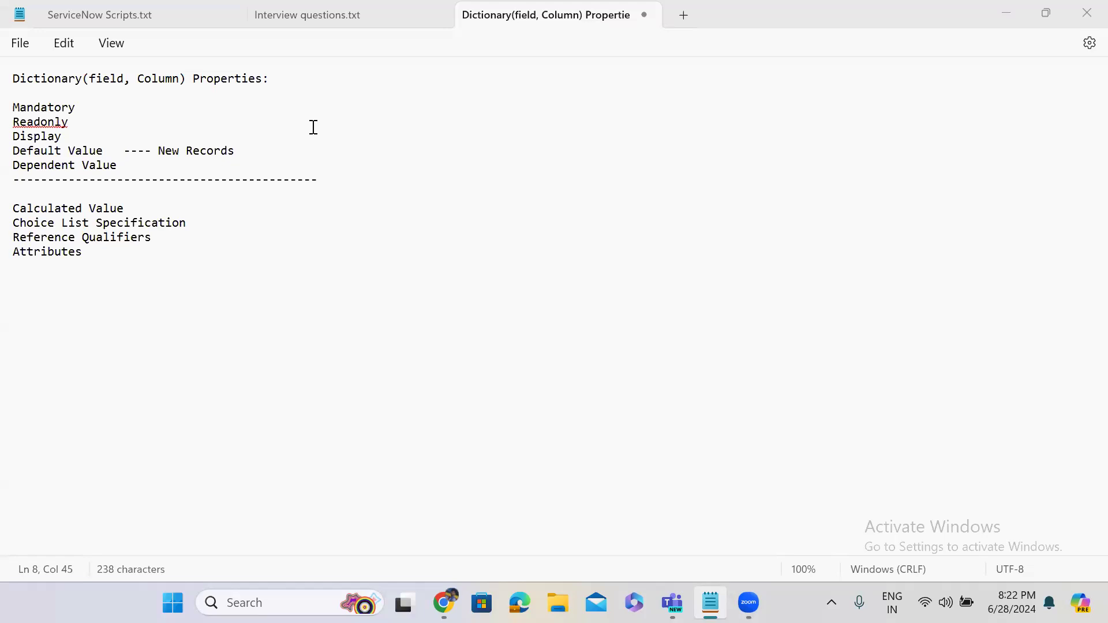
click(175, 130)
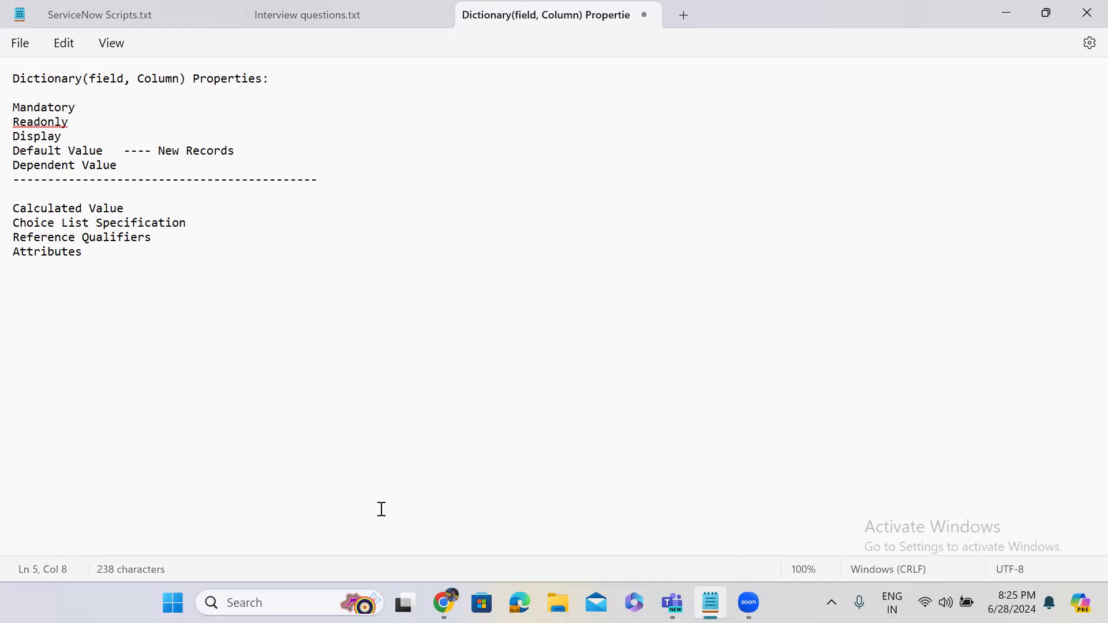
Minimize the notes, open a new tab in Chrome, and switch Google to the other signed-in account
key(alt+Tab)
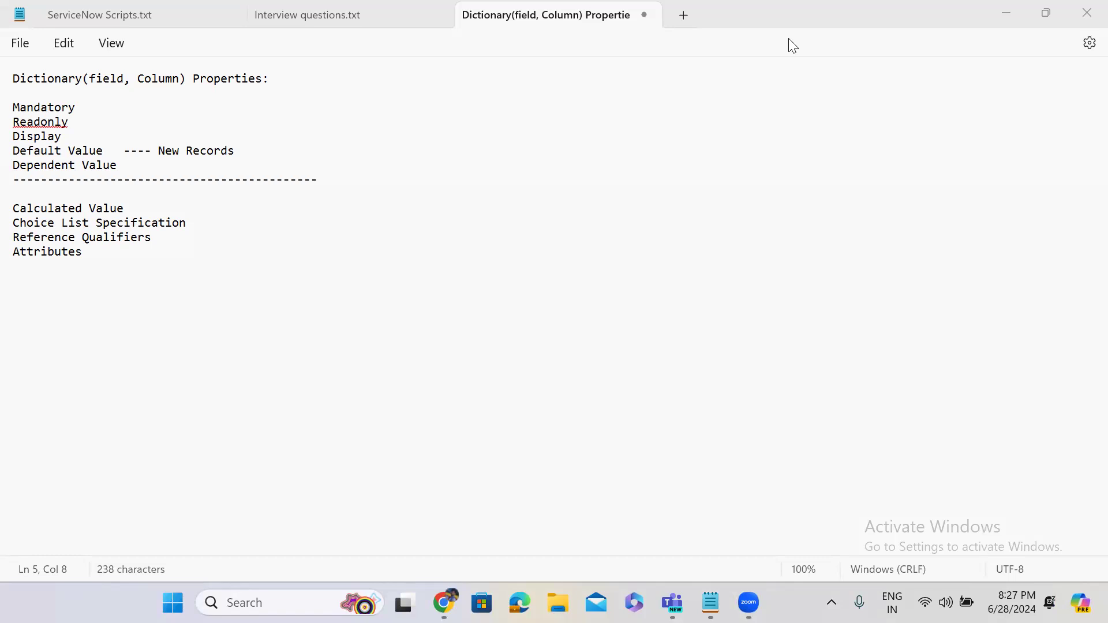
click(1005, 12)
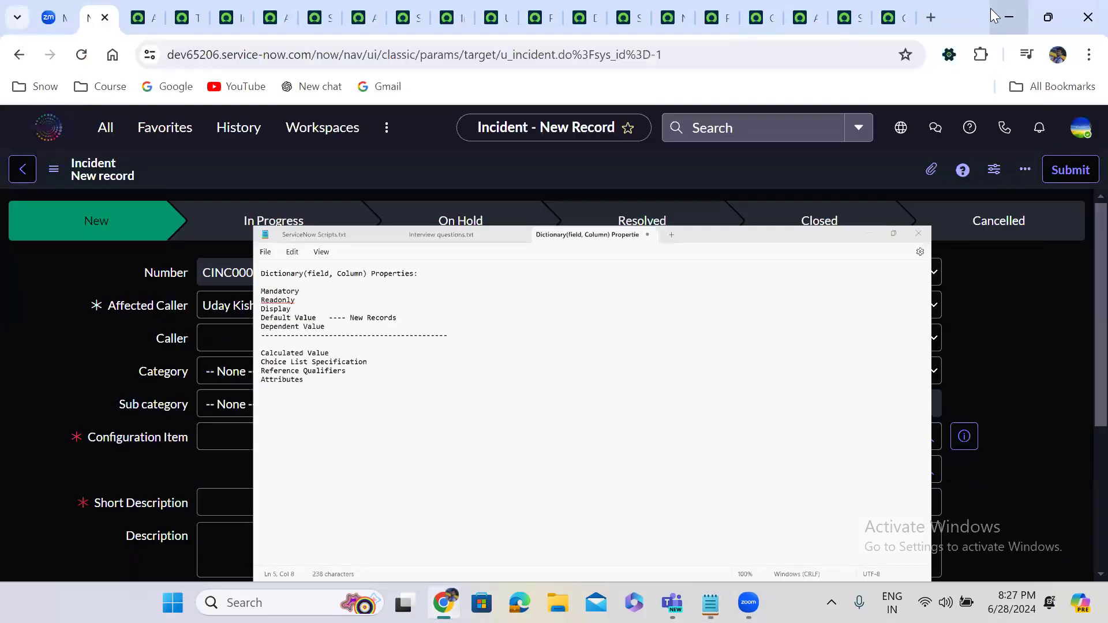
click(926, 16)
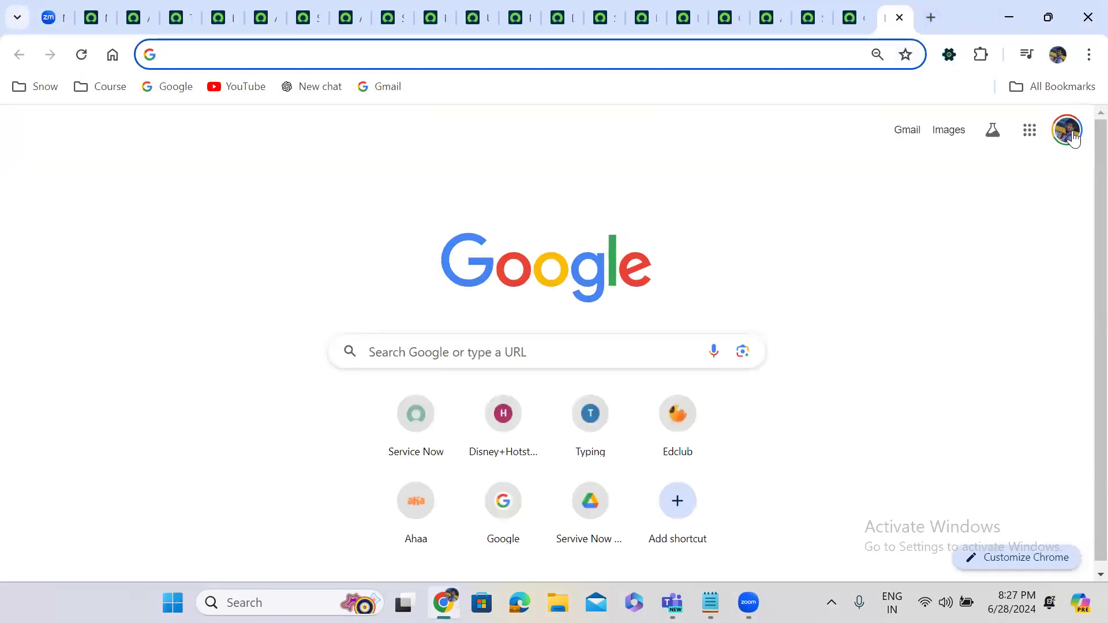
click(1066, 130)
click(903, 413)
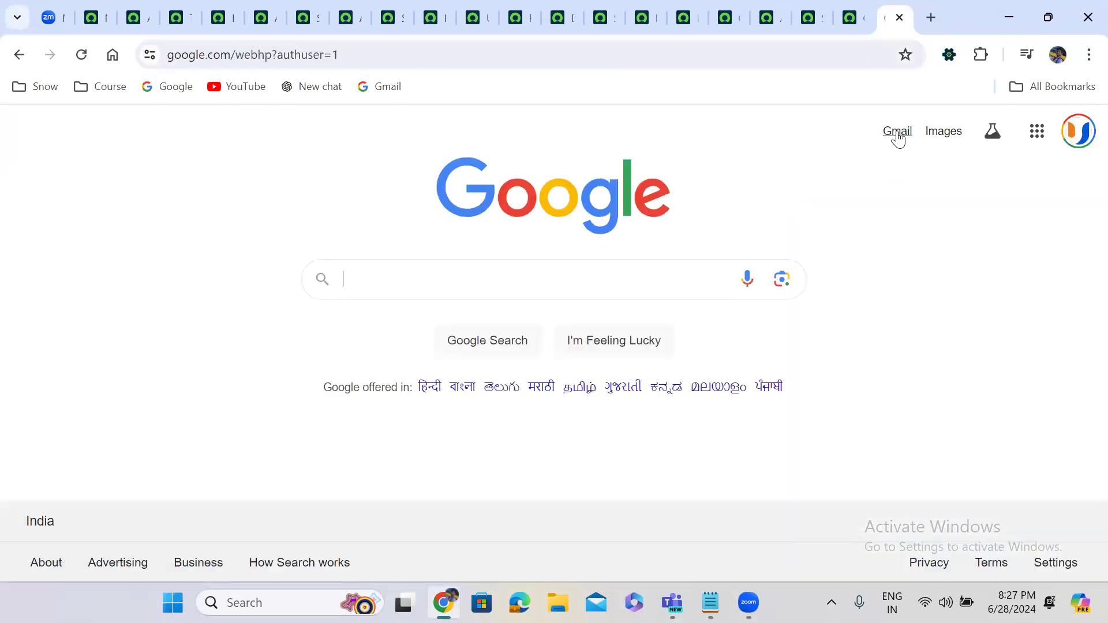
Go to Google Drive and open the ServiceNow Interview Questions and Answers.pdf that was opened most recently
click(1037, 133)
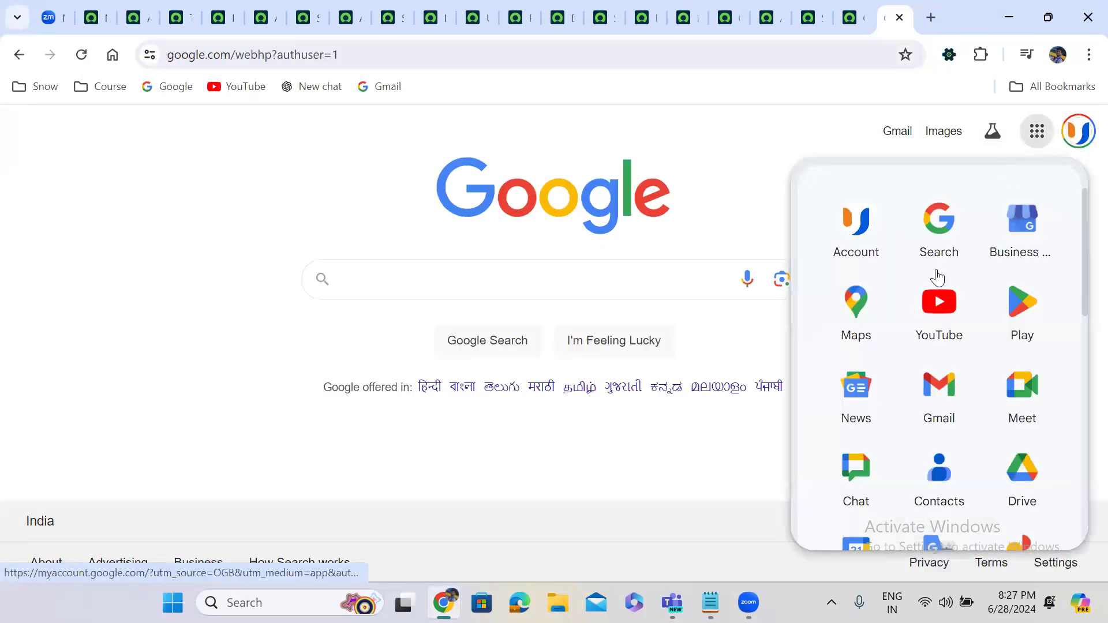
click(1016, 470)
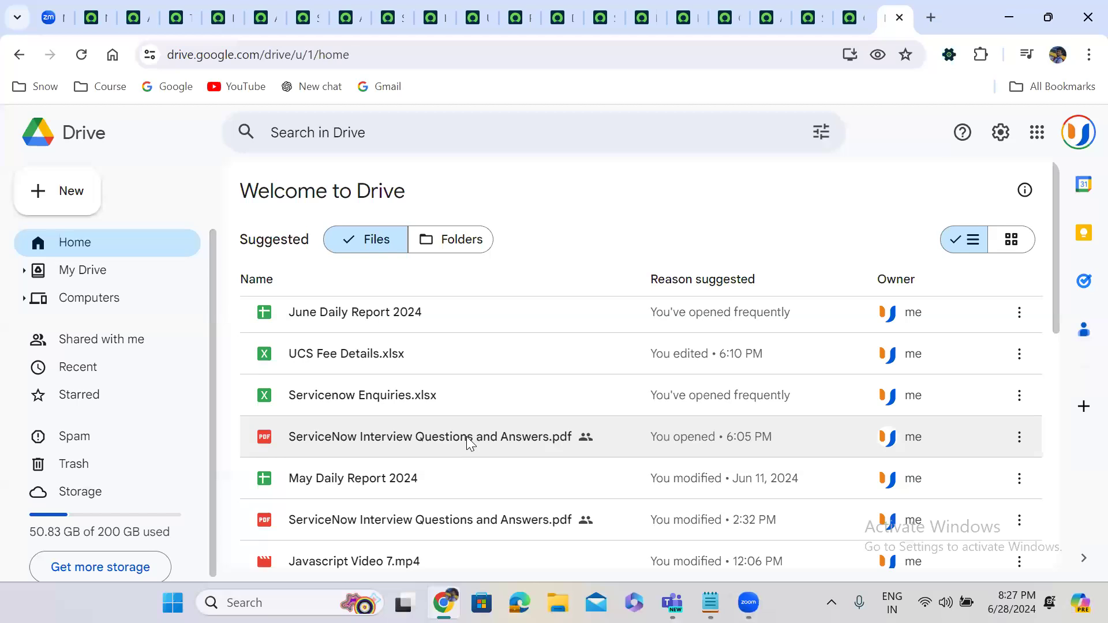
double_click(469, 443)
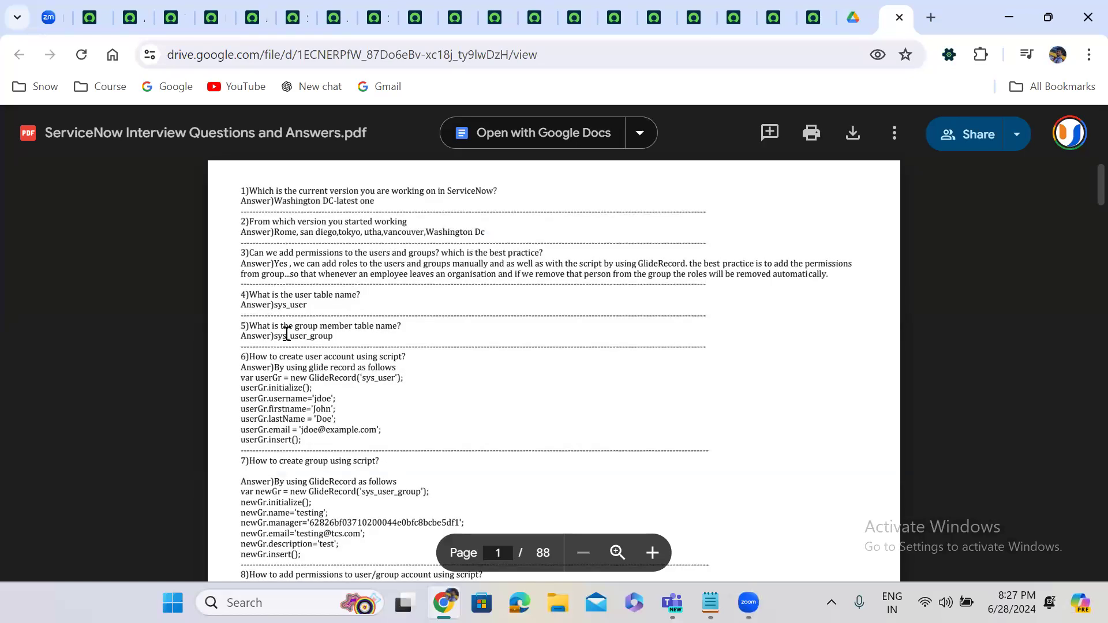
Examine interview questions 4 to 8 on user and group tables, account and group creation scripts, and the scripts that add roles
drag(257, 297, 363, 294)
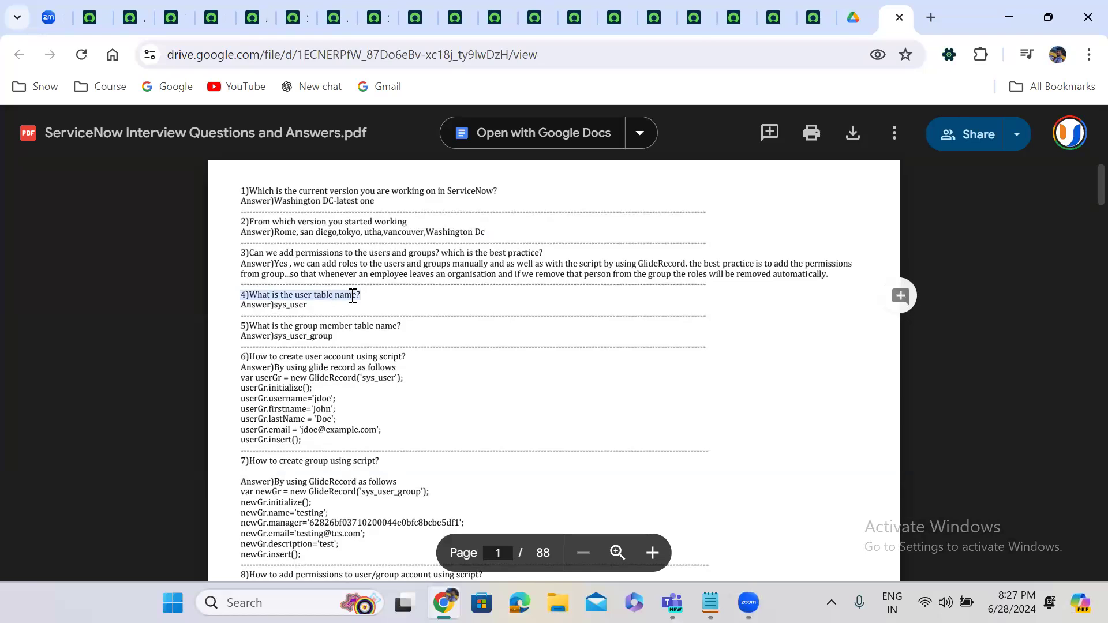
click(279, 310)
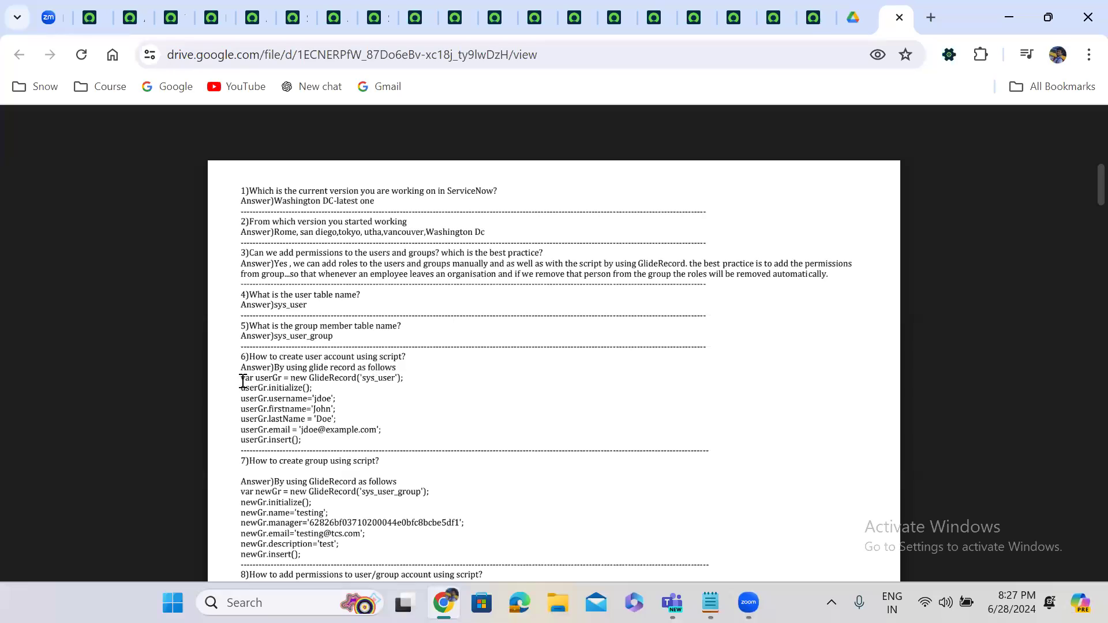
drag(241, 378, 313, 442)
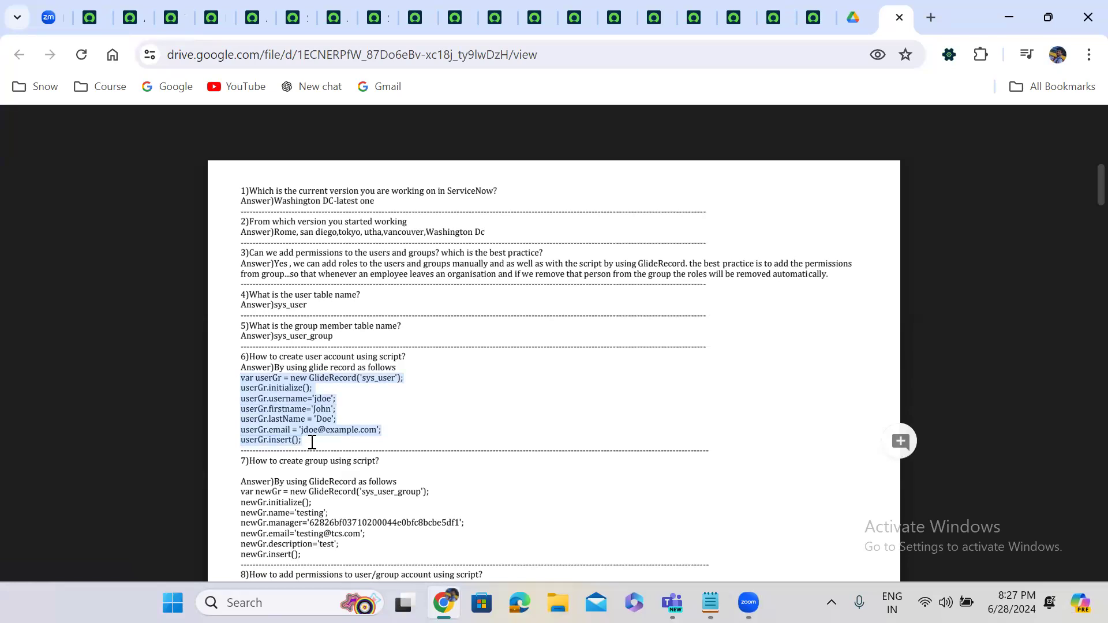
click(373, 510)
scroll(374, 510, down, 1)
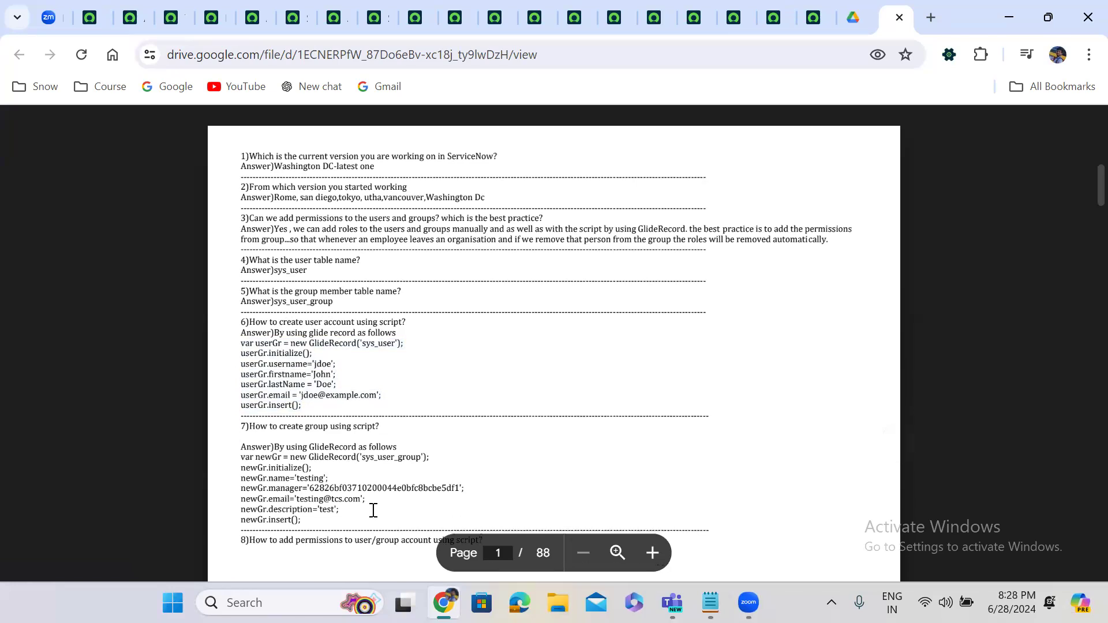
scroll(374, 510, down, 3)
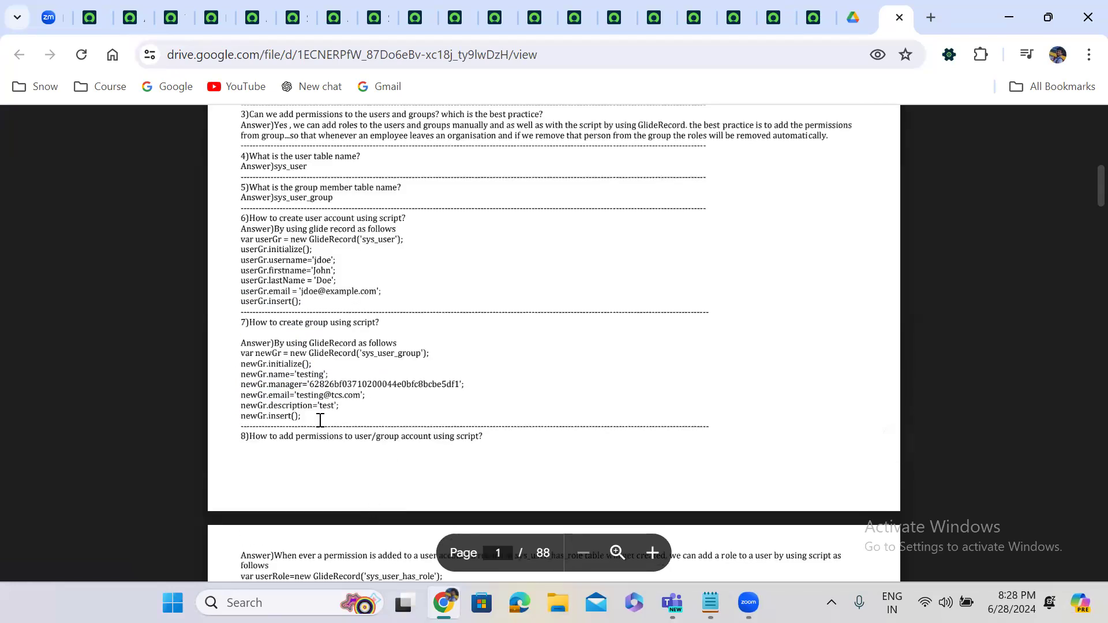
scroll(319, 420, down, 6)
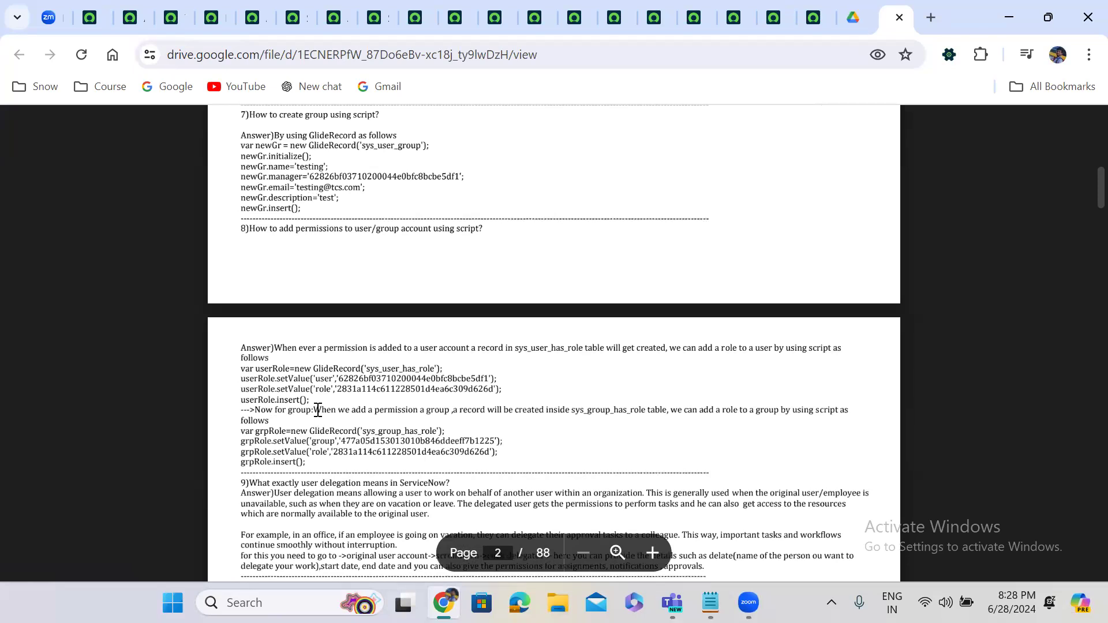
drag(312, 401, 236, 370)
drag(308, 462, 237, 433)
click(327, 461)
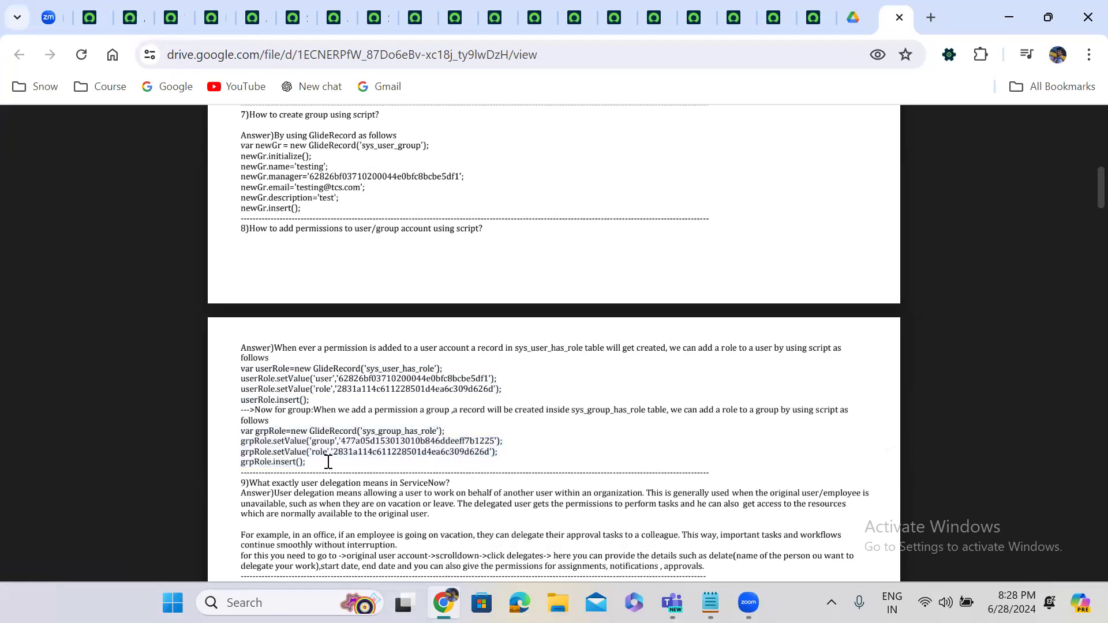
Read interview questions 9 to 20, from user delegation and group membership scripts to the answers on impersonation and incidents
scroll(328, 462, down, 4)
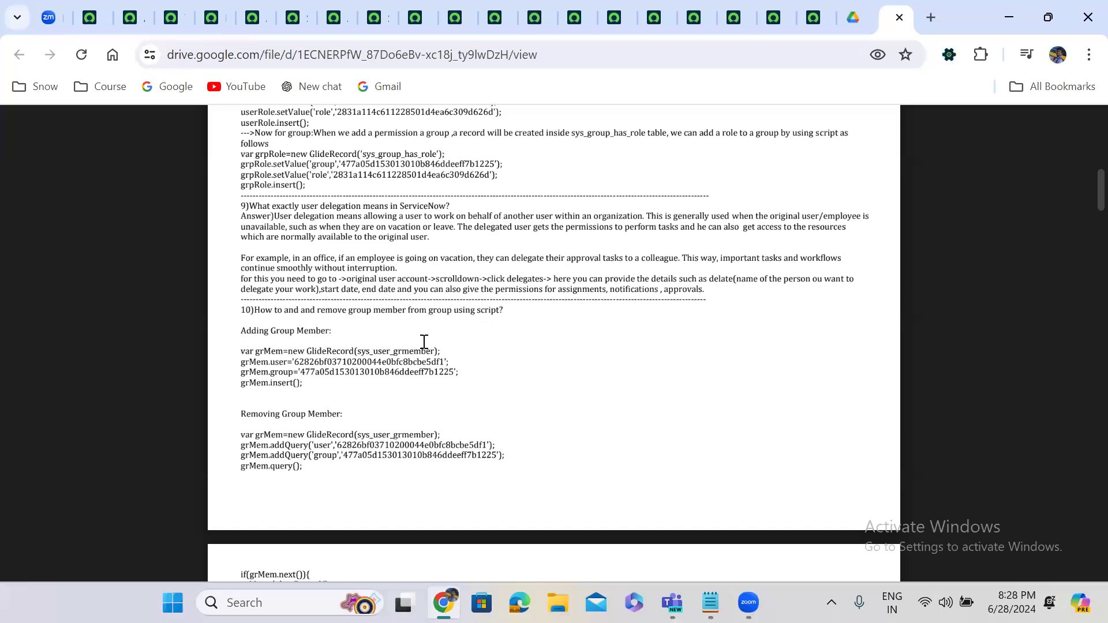
scroll(423, 342, down, 1)
scroll(424, 342, down, 3)
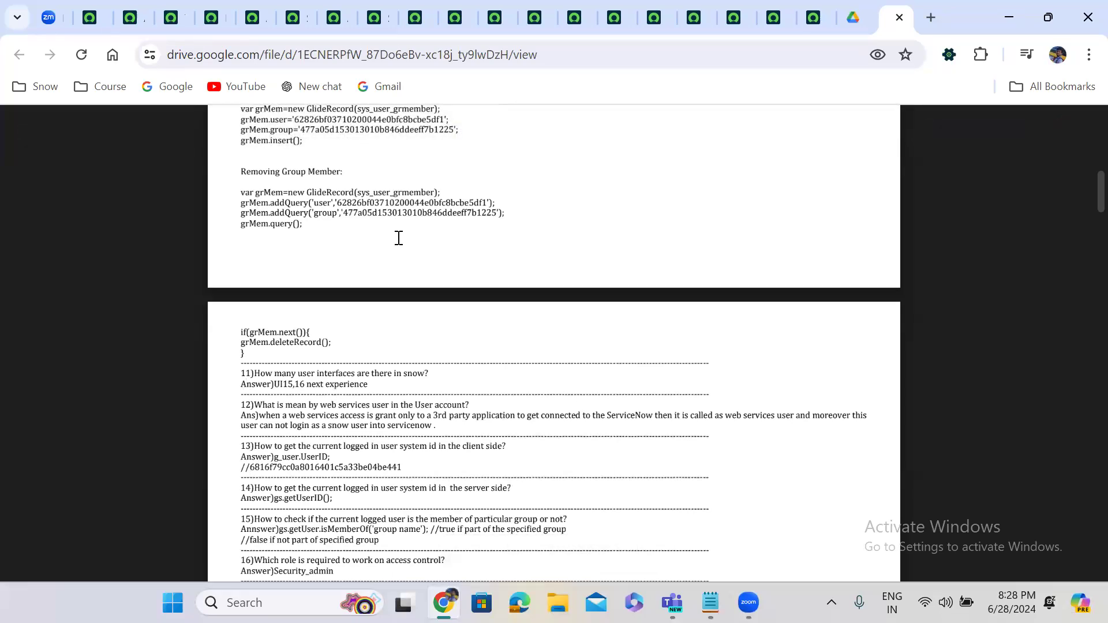
scroll(398, 238, down, 2)
scroll(399, 238, down, 2)
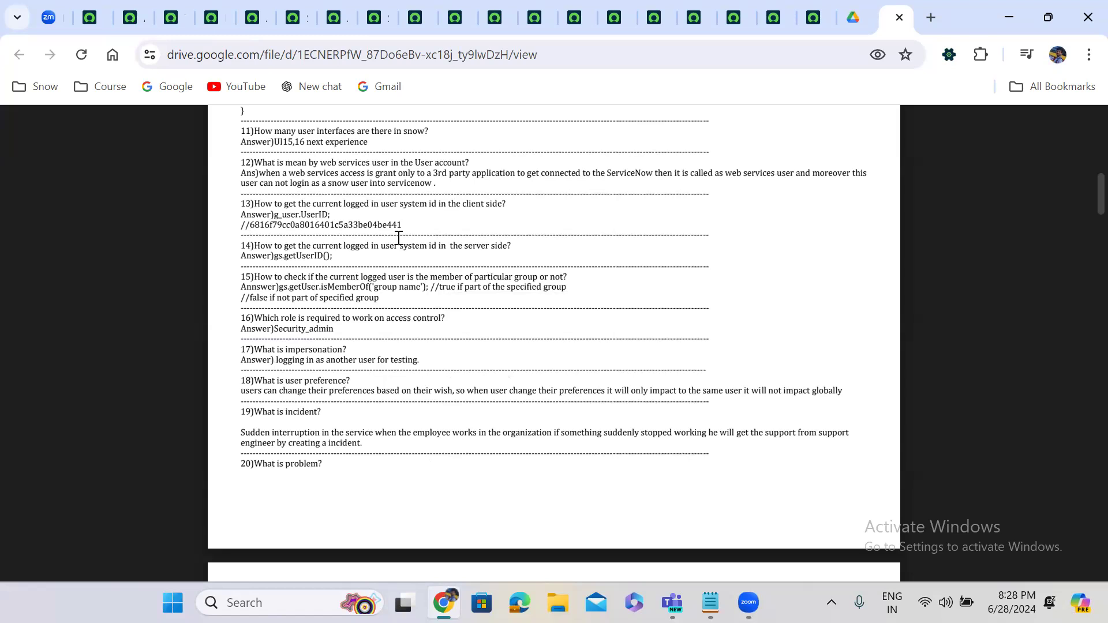
scroll(398, 237, down, 2)
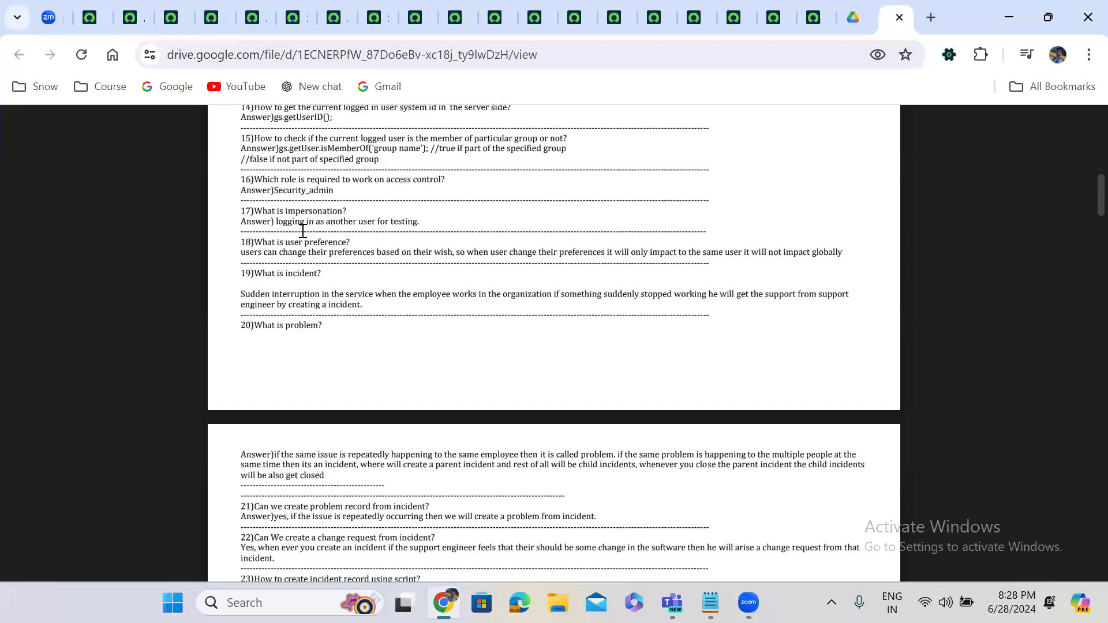
drag(276, 223, 436, 225)
click(436, 226)
scroll(436, 225, down, 1)
scroll(435, 226, down, 1)
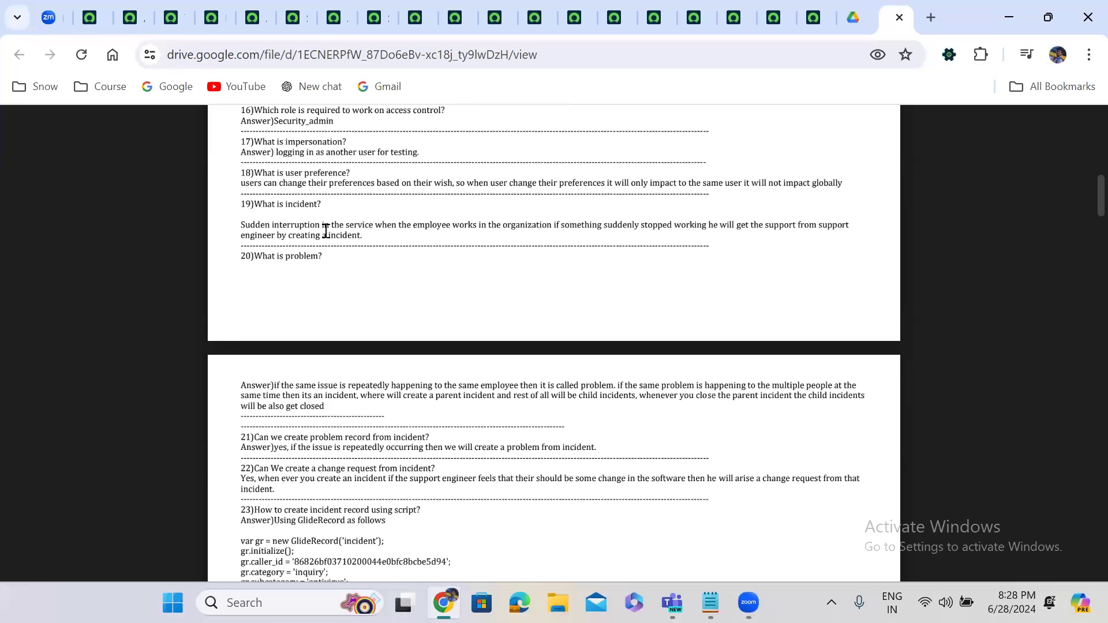
mouse_move(243, 228)
mouse_down()
mouse_move(798, 225)
mouse_move(858, 240)
mouse_move(763, 255)
mouse_move(580, 256)
mouse_up()
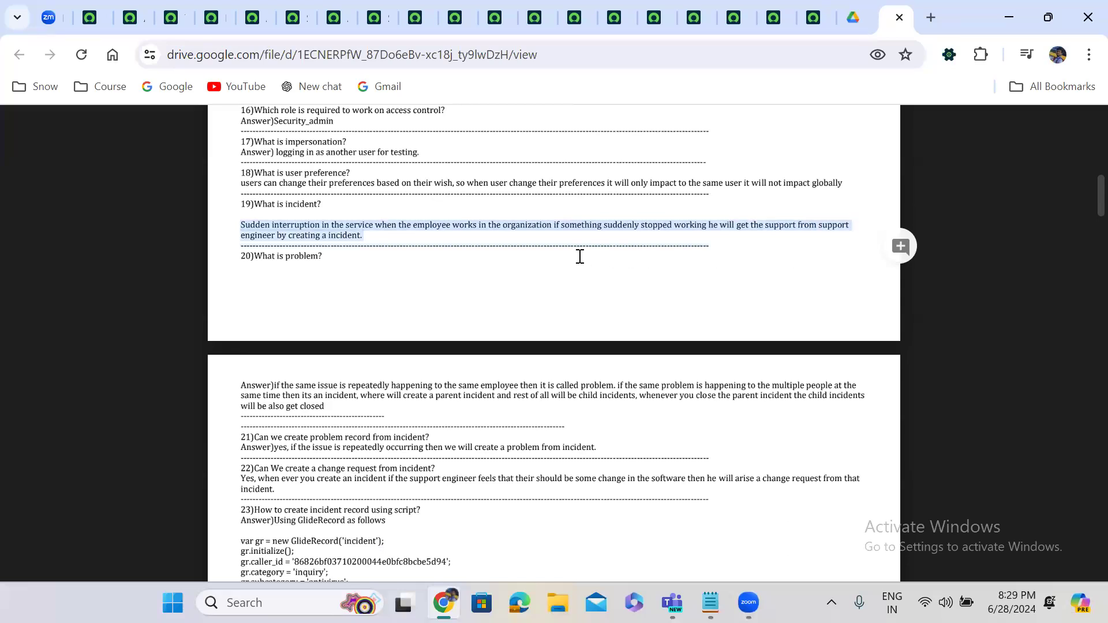
click(380, 289)
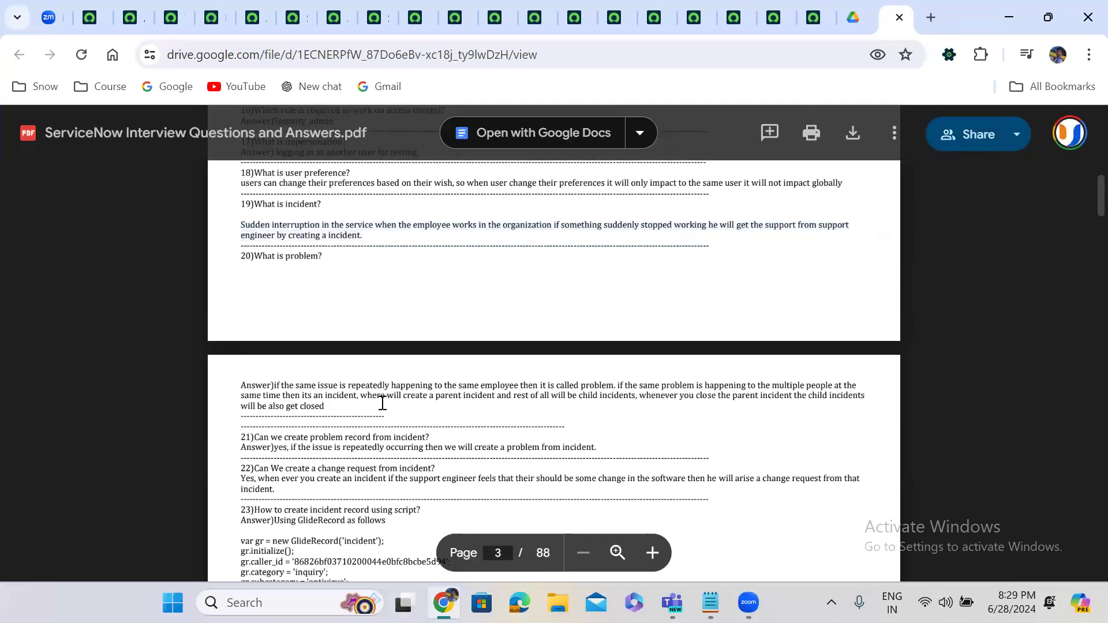
Examine the GlideRecord scripts in questions 23 to 25 for creating incident, problem and change request records
scroll(382, 402, down, 2)
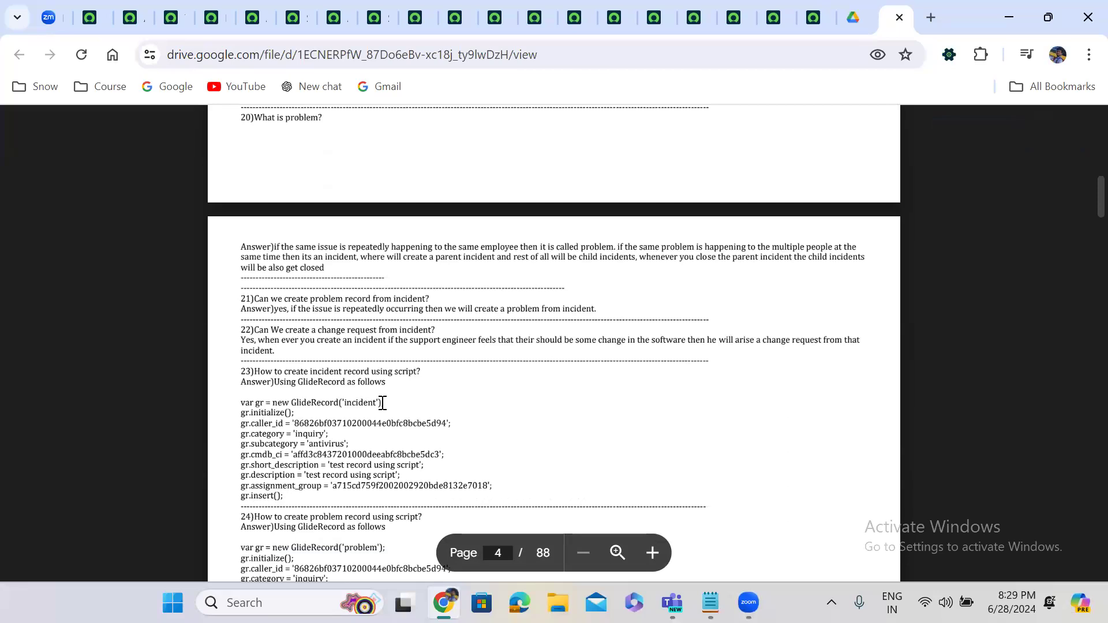
scroll(382, 402, down, 1)
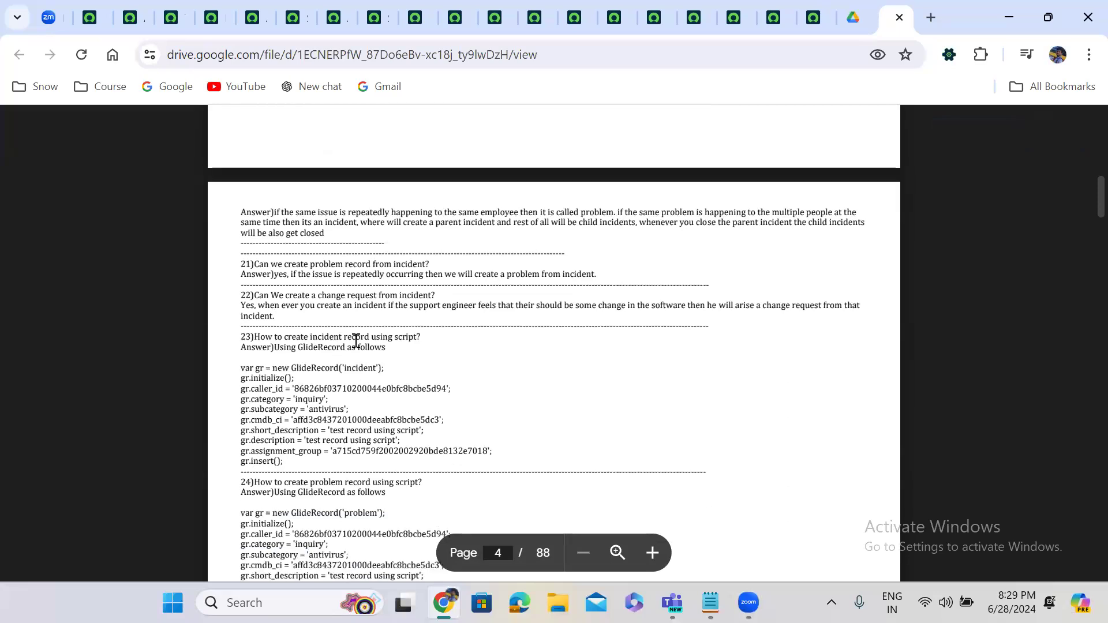
drag(240, 367, 334, 476)
scroll(335, 477, down, 4)
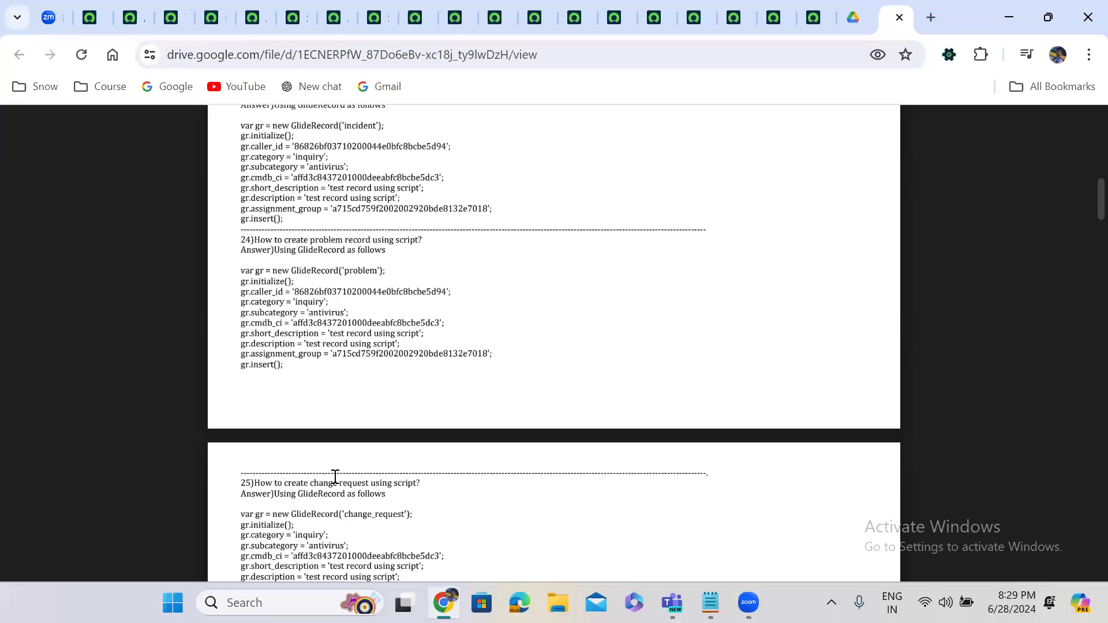
drag(242, 274, 309, 370)
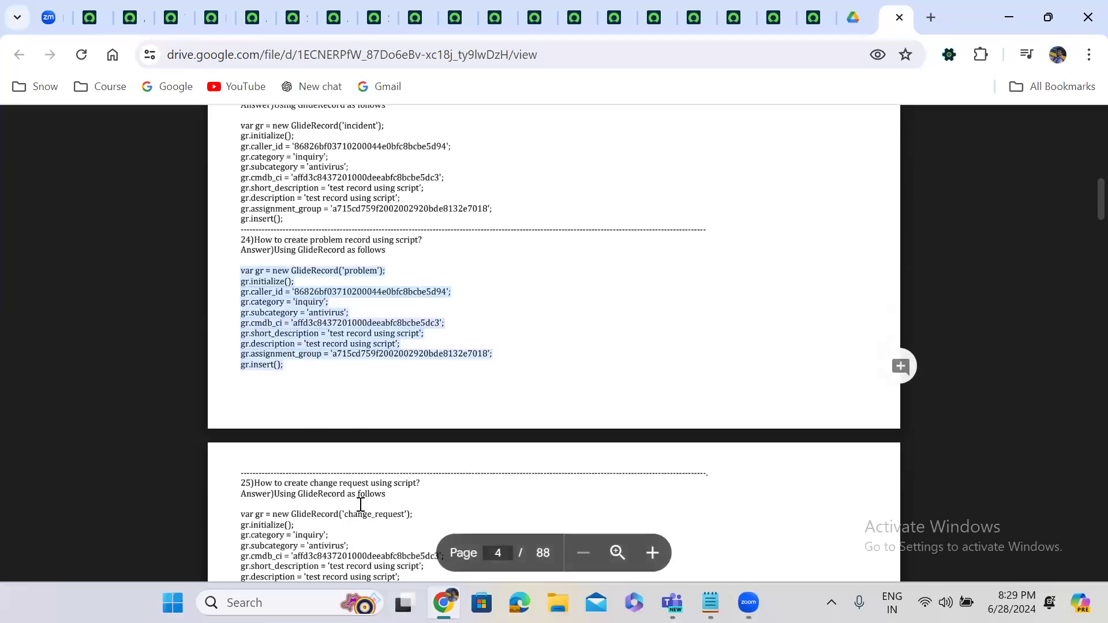
click(360, 504)
scroll(360, 504, down, 3)
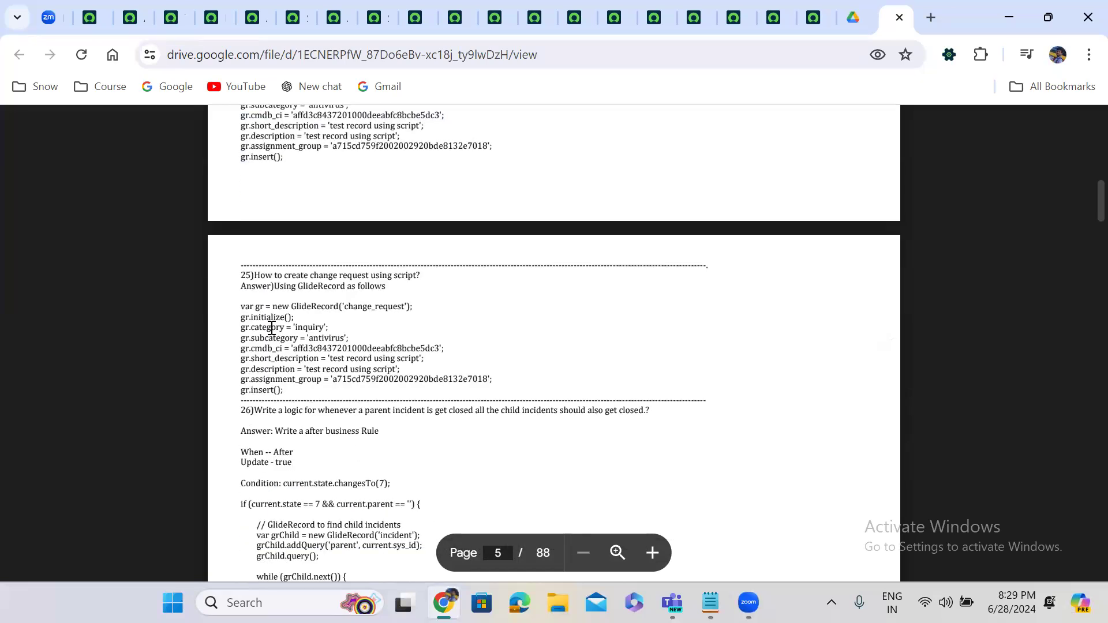
drag(240, 306, 324, 400)
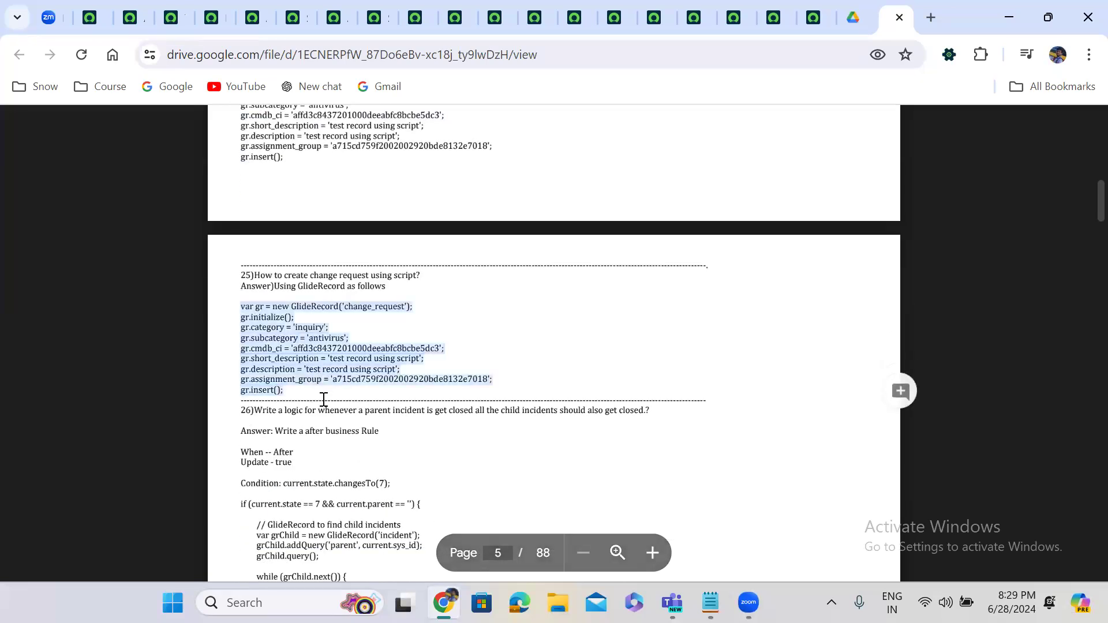
Examine questions 26 to 28 on the scripts for closing child incidents, blocking closure with open tasks, and closing a problem's incidents
click(324, 401)
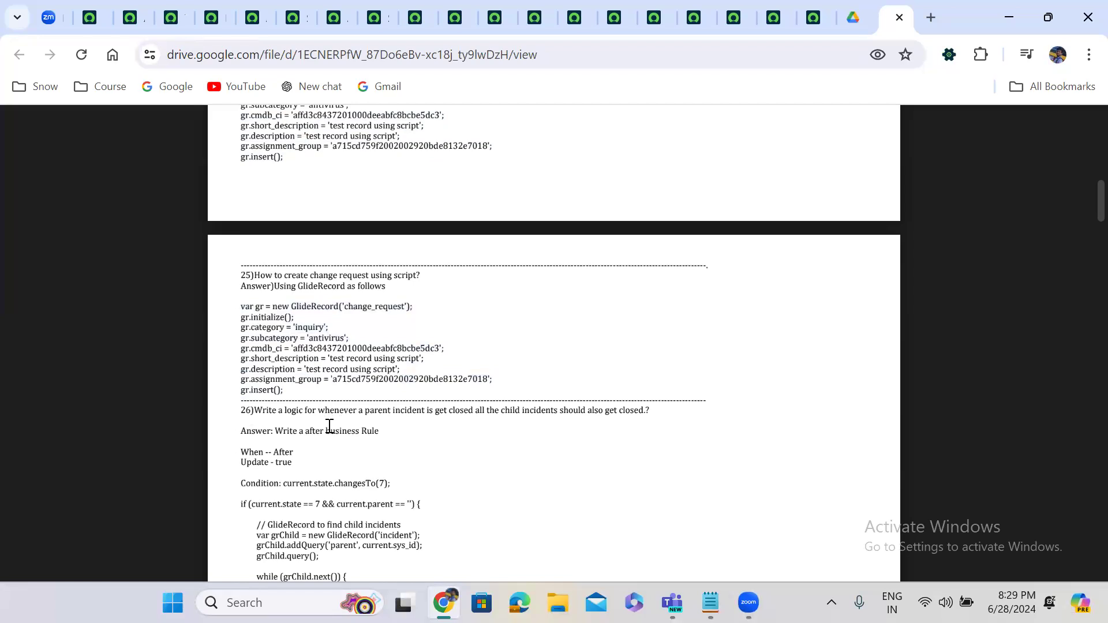
scroll(328, 425, down, 3)
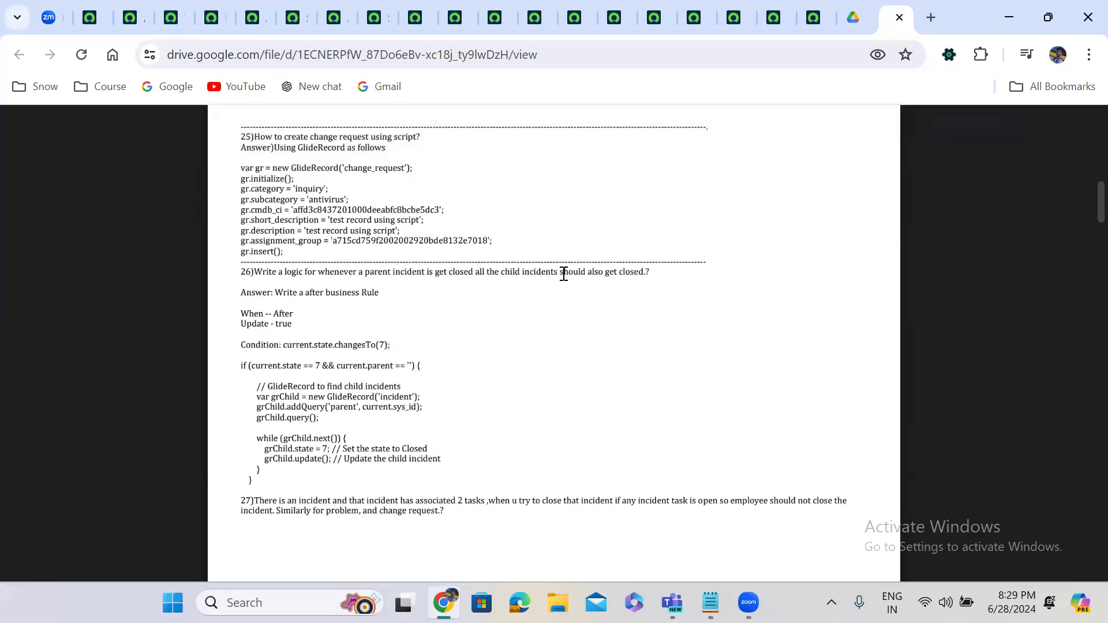
drag(241, 291, 319, 488)
click(319, 488)
scroll(319, 488, down, 1)
scroll(319, 488, down, 4)
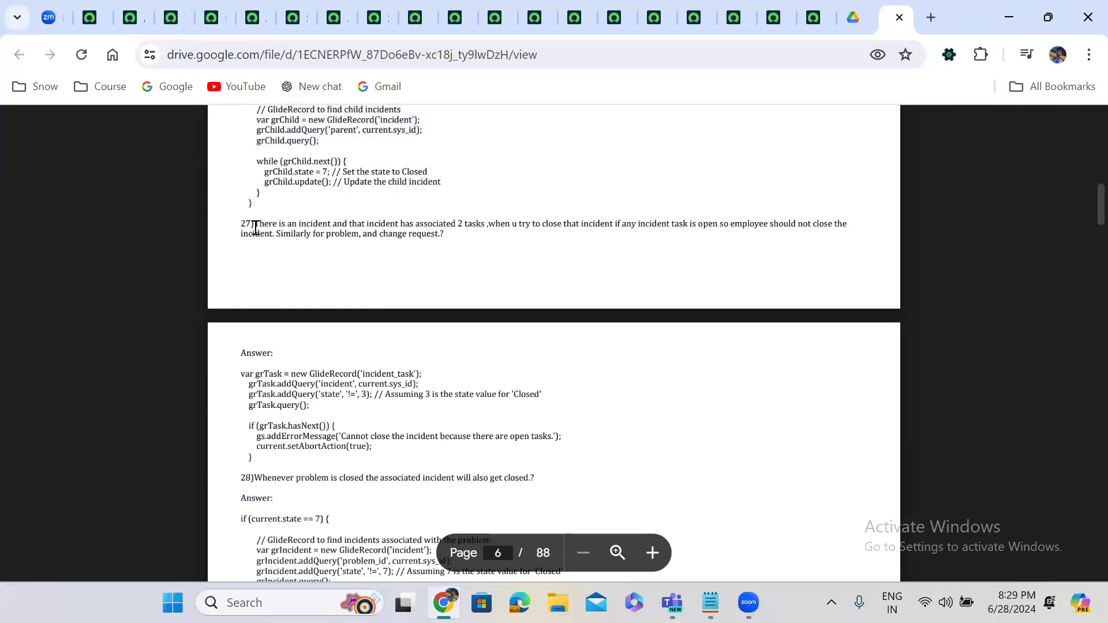
drag(257, 226, 458, 236)
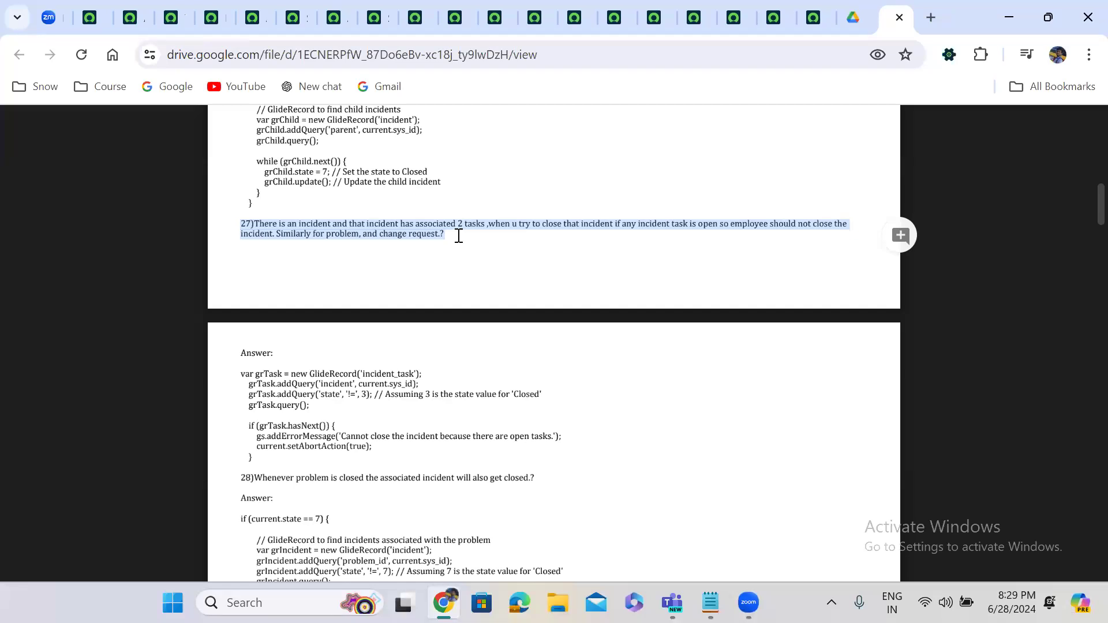
click(459, 235)
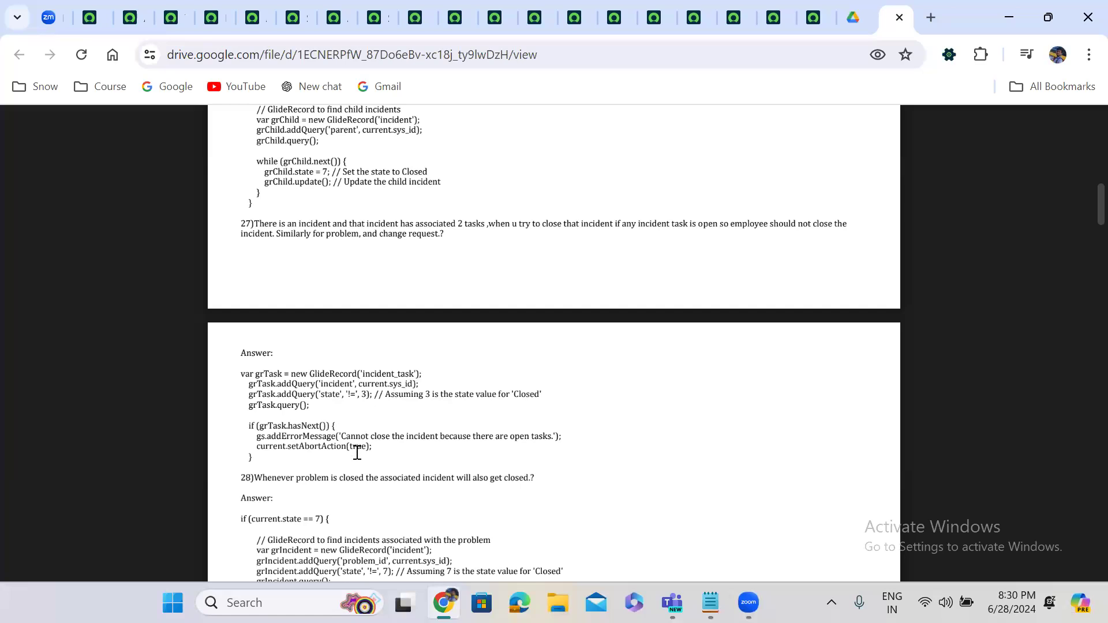
scroll(357, 453, down, 3)
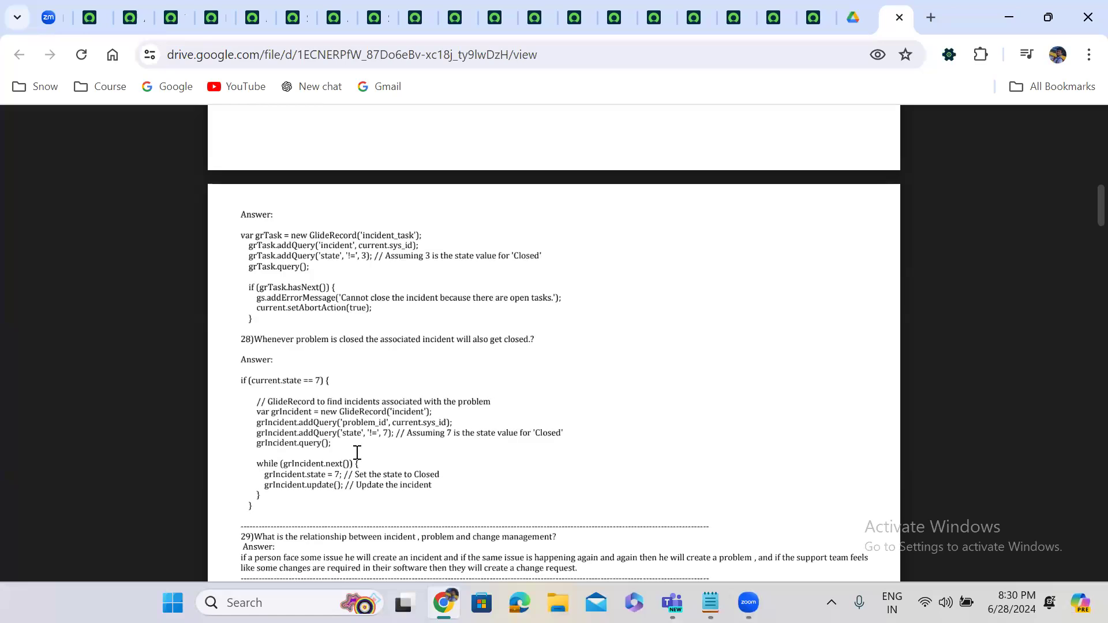
drag(242, 340, 541, 345)
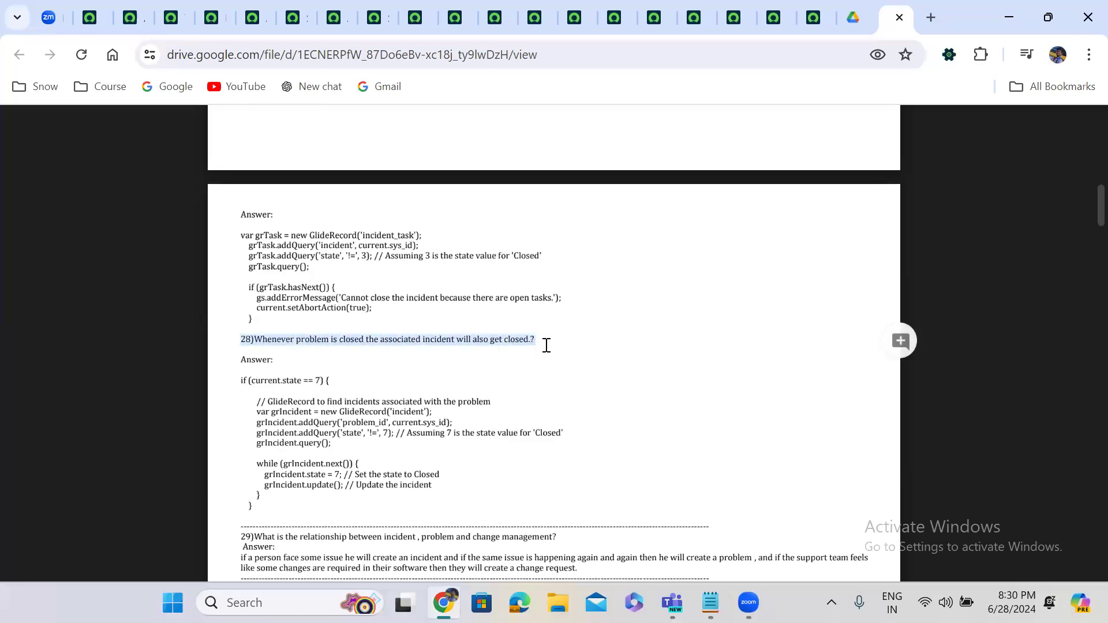
drag(244, 380, 292, 501)
click(292, 501)
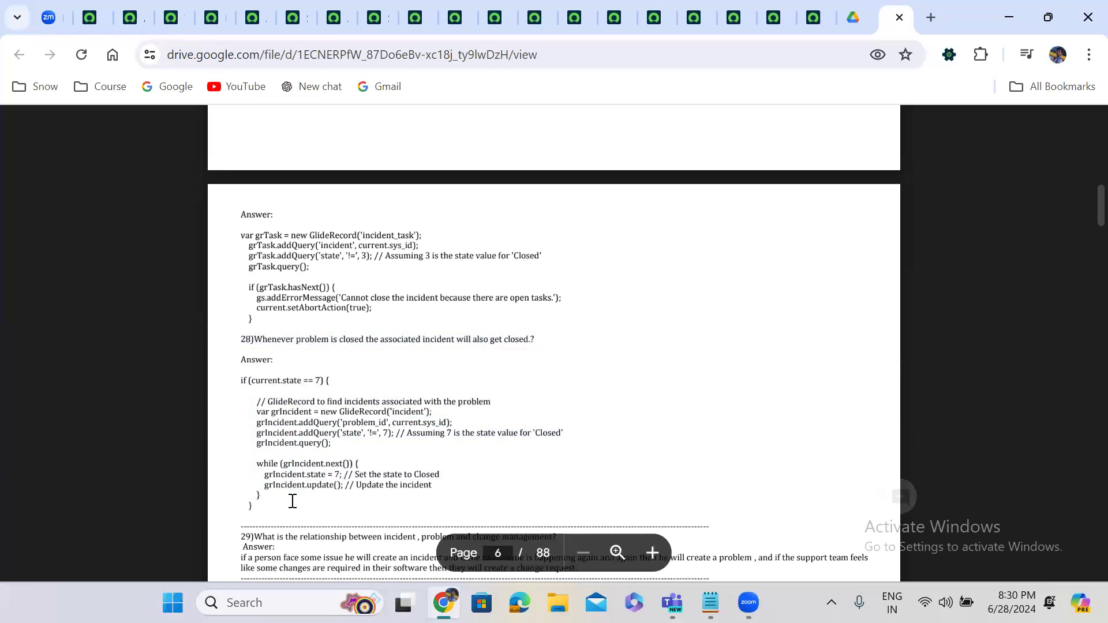
Skim the questions from 29 onward on record relationships, table types, field settings, reference qualifiers and dependent values
scroll(292, 501, down, 3)
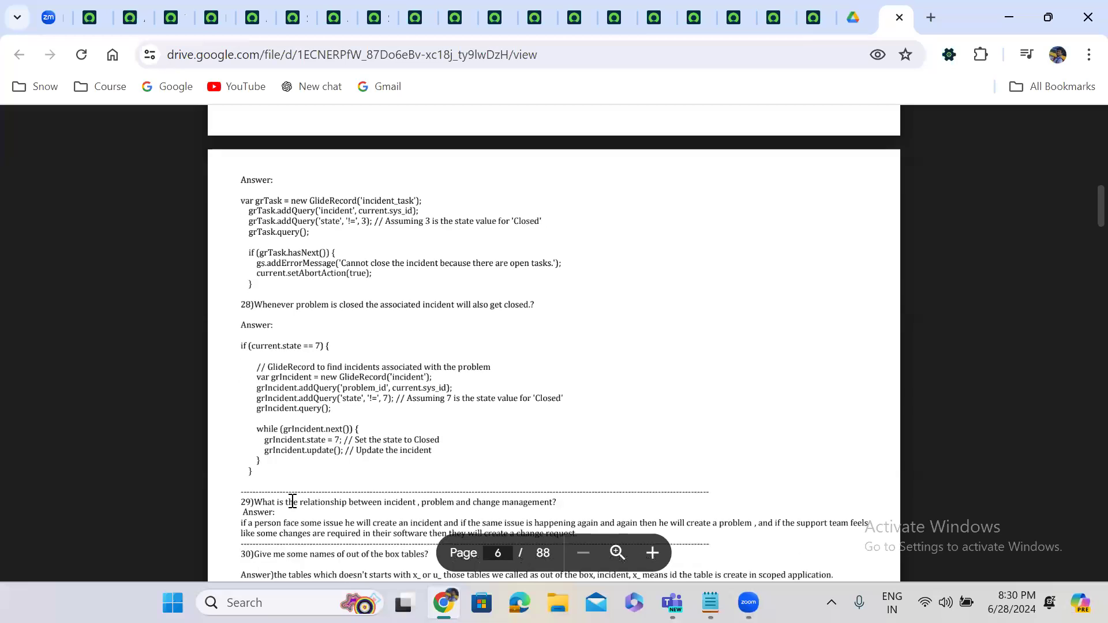
scroll(292, 505, down, 3)
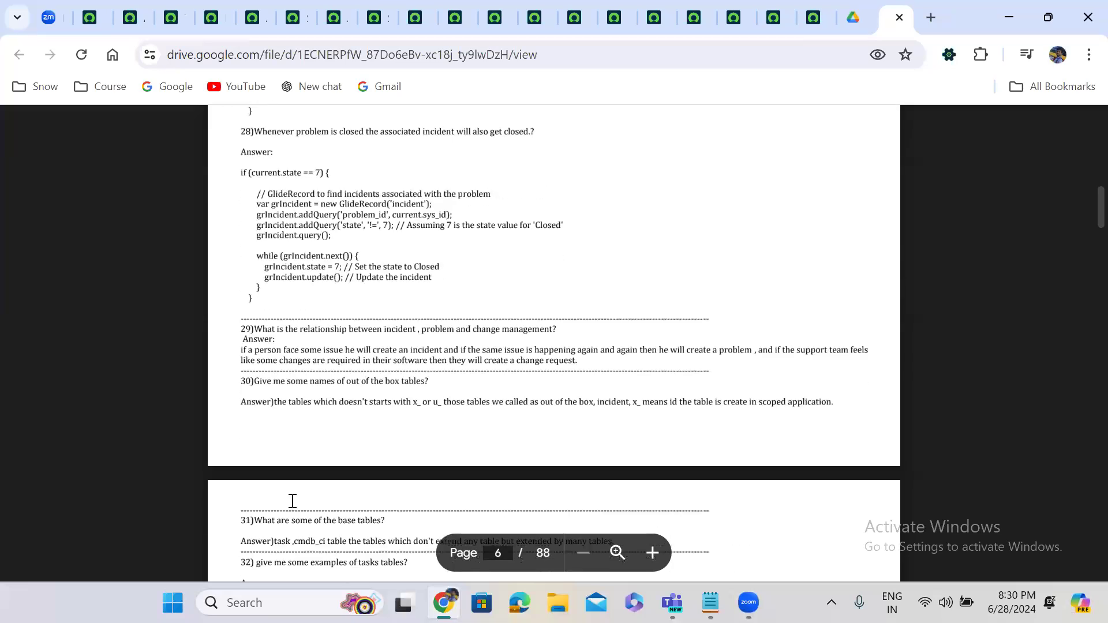
scroll(293, 501, down, 15)
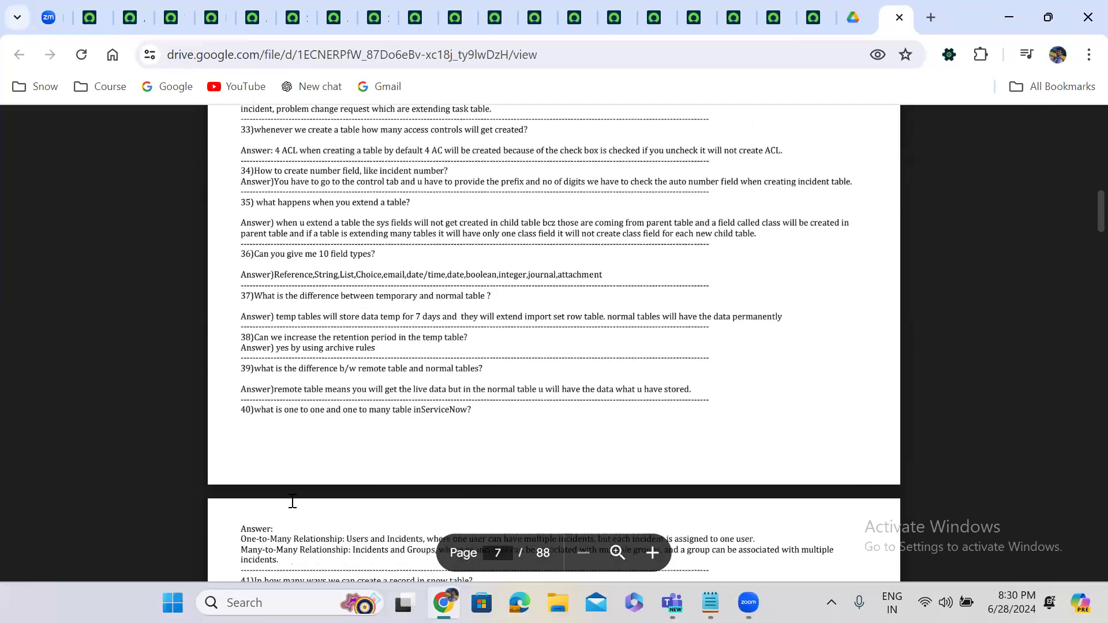
scroll(293, 501, down, 8)
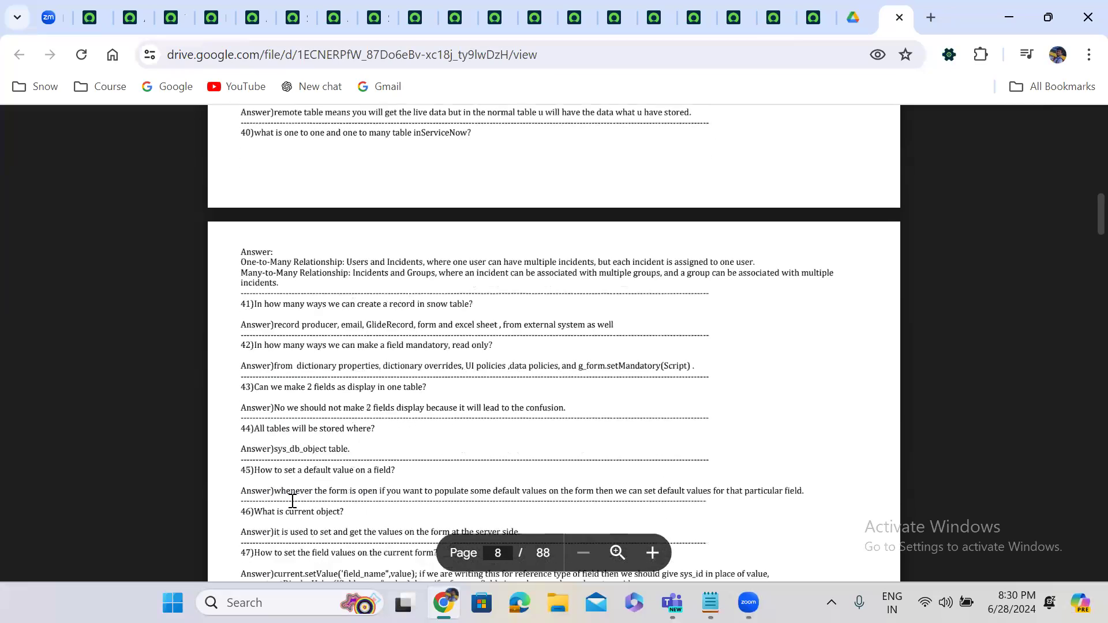
scroll(292, 501, down, 20)
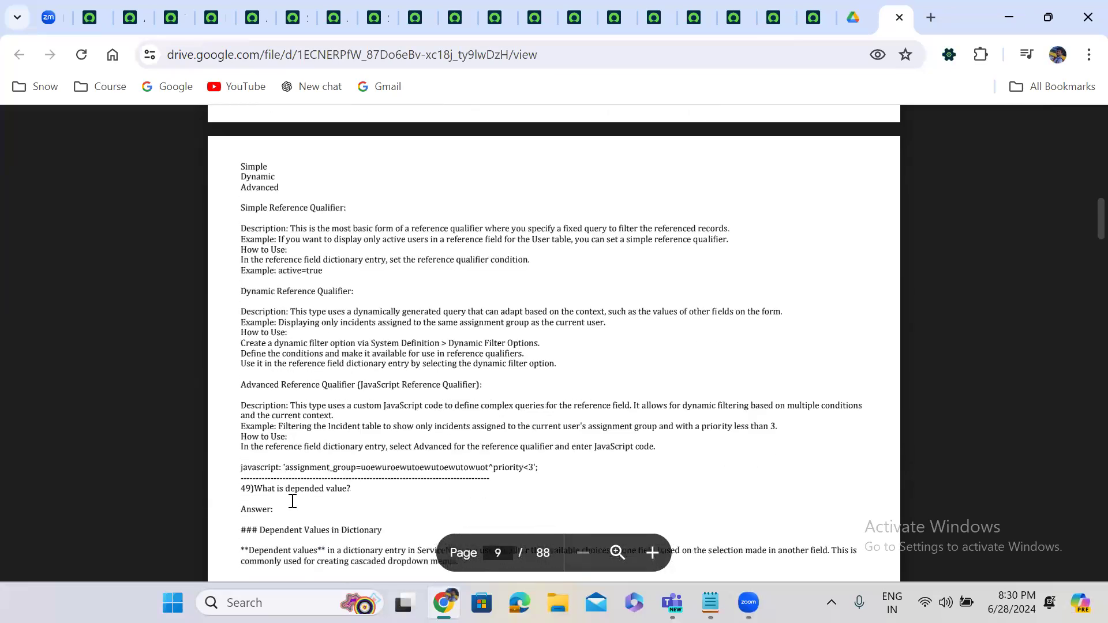
scroll(292, 501, down, 2)
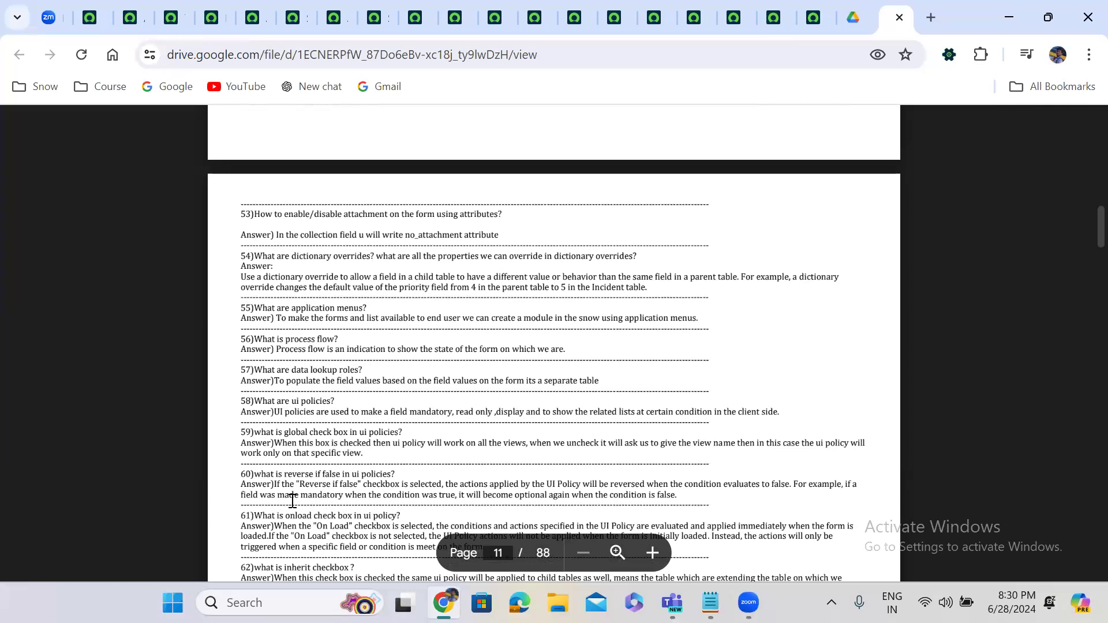
Review questions 55 to 59 on application menus, process flow, data lookup, UI policies and the global checkbox
triple_click(256, 309)
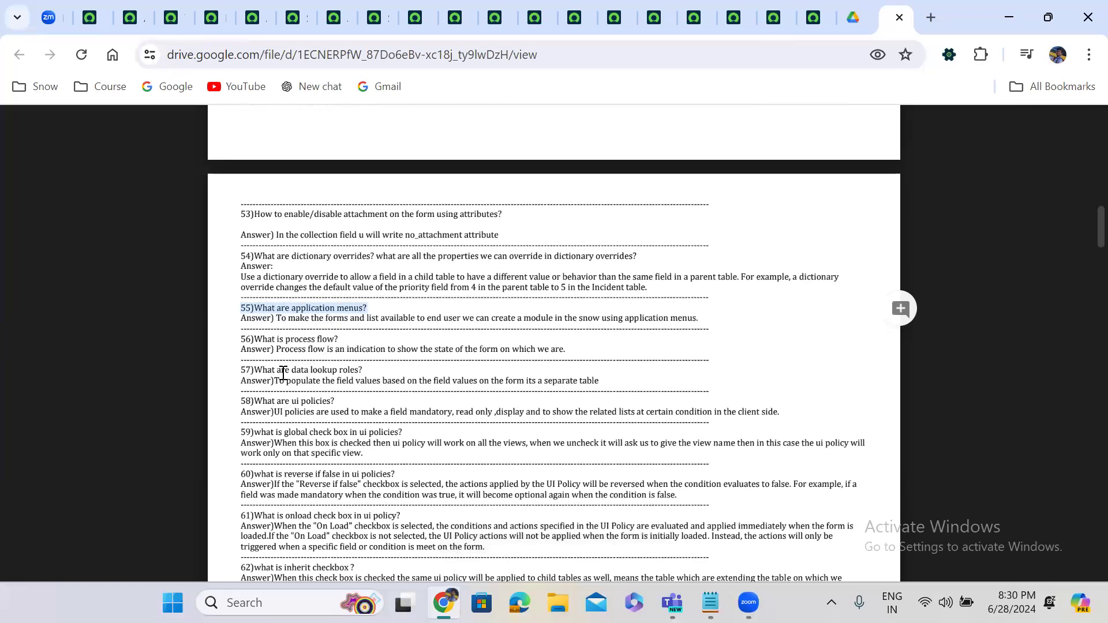
triple_click(258, 372)
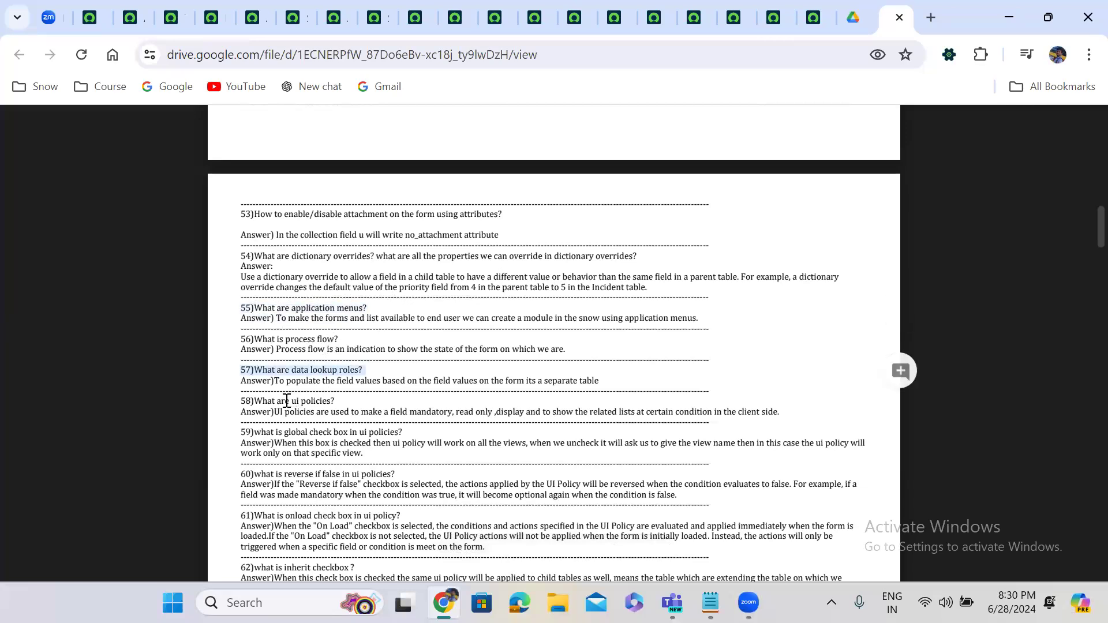
triple_click(259, 403)
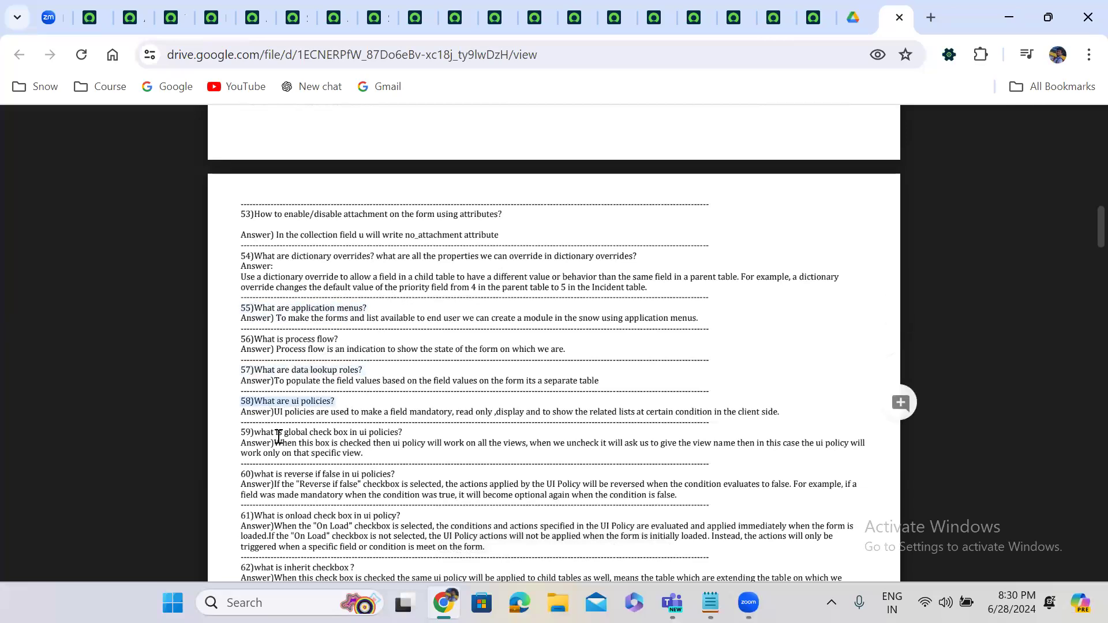
drag(258, 436, 411, 433)
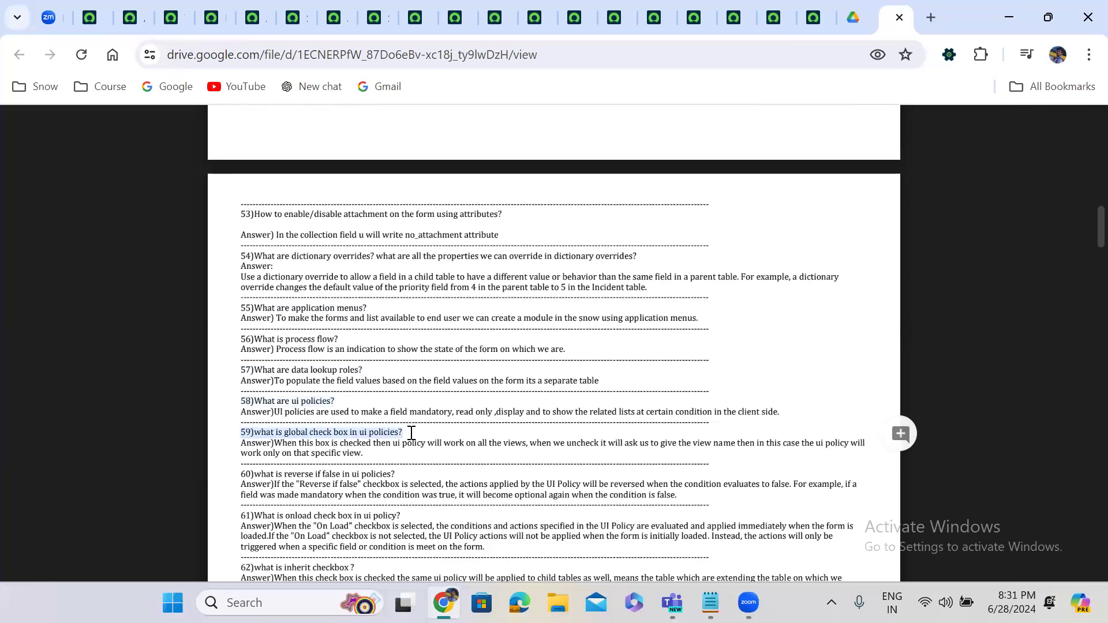
click(411, 433)
Skim questions 60 to 105 on UI and data policies, GlideUser and GlideForm APIs, client scripts and view rules
scroll(412, 432, down, 6)
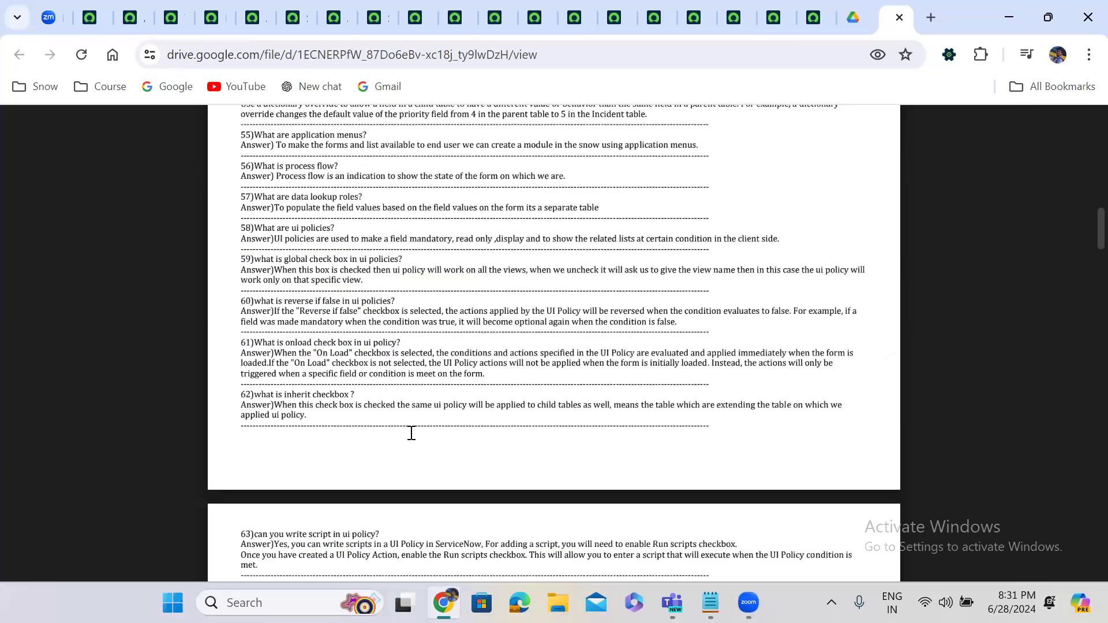
scroll(412, 433, down, 7)
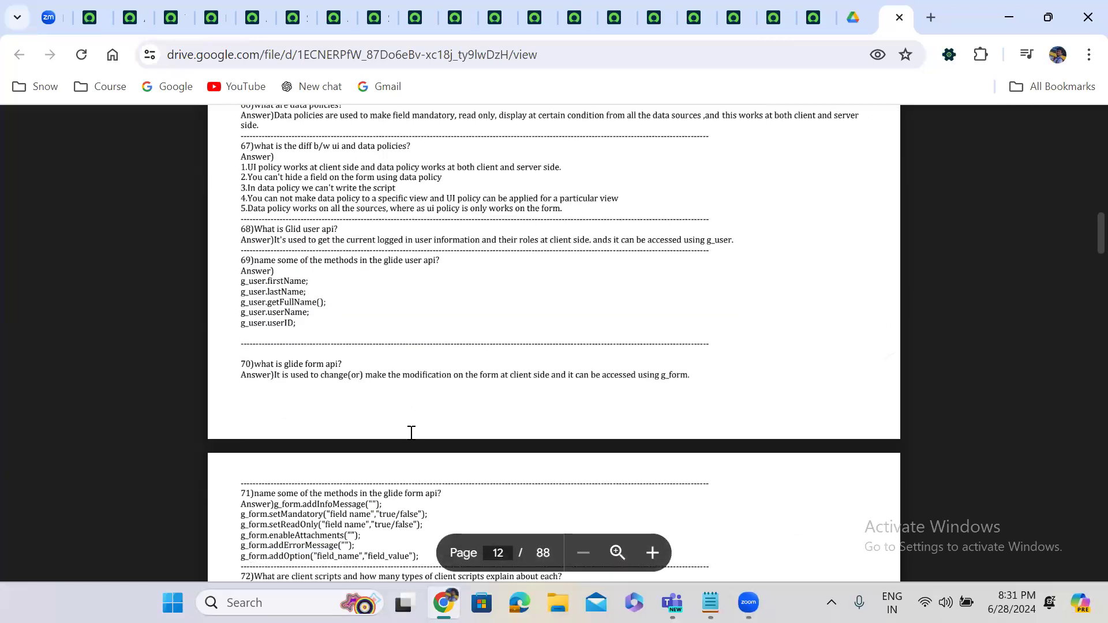
scroll(411, 433, down, 8)
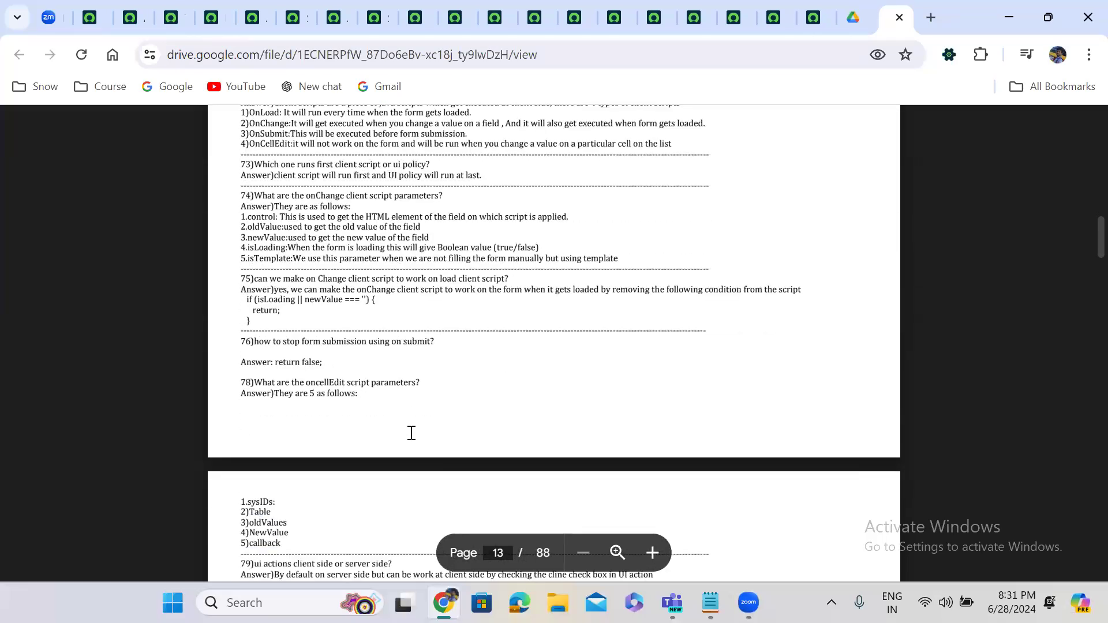
scroll(411, 433, down, 5)
scroll(411, 433, down, 8)
scroll(412, 433, down, 13)
scroll(412, 432, down, 11)
scroll(411, 433, down, 5)
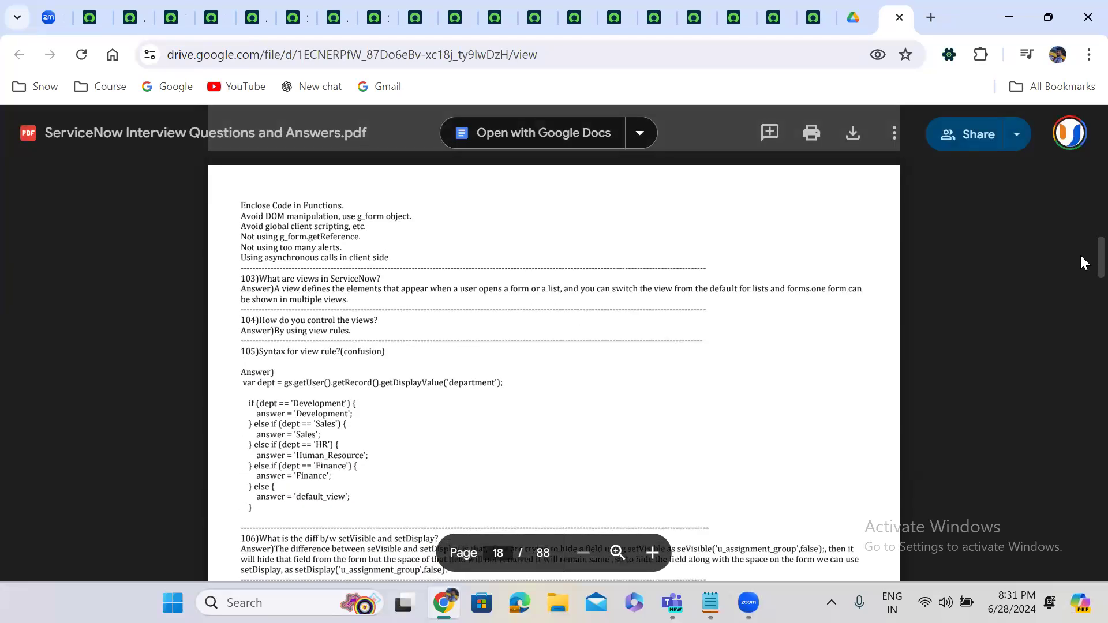
Browse the remaining pages of the PDF through to the JavaScript questions at the end of the document
drag(1081, 256, 1081, 309)
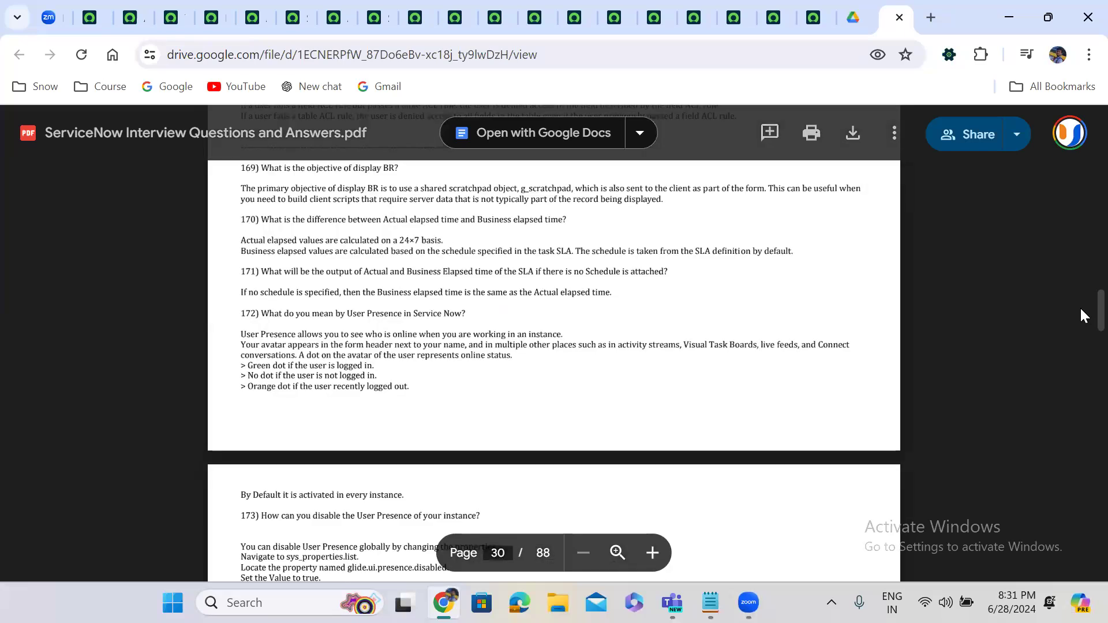
drag(1080, 308, 1081, 326)
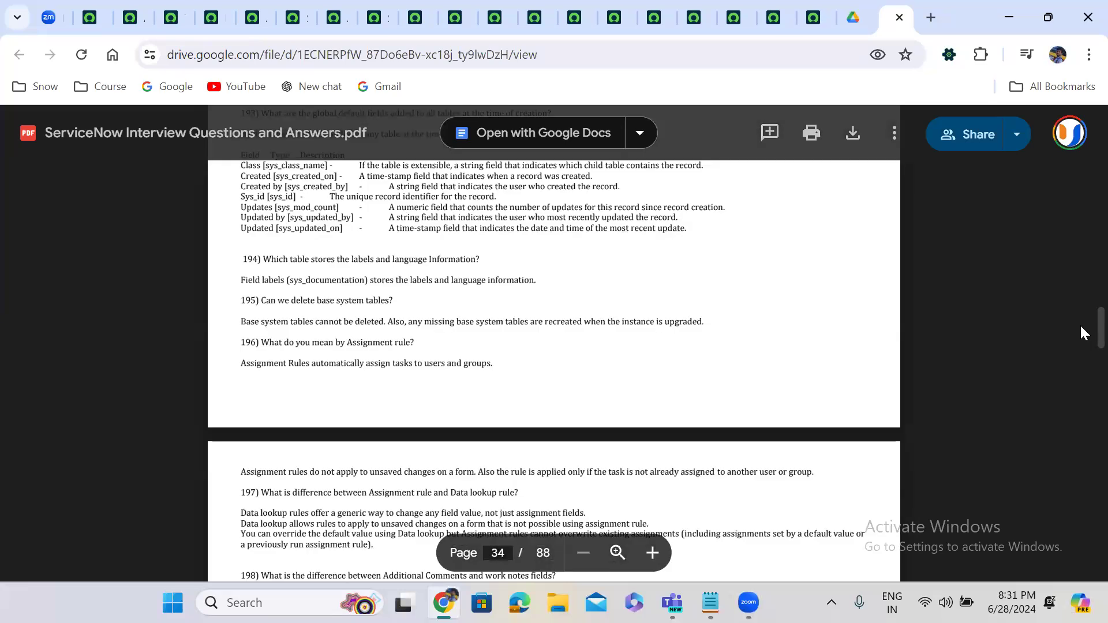
drag(1081, 328, 1081, 354)
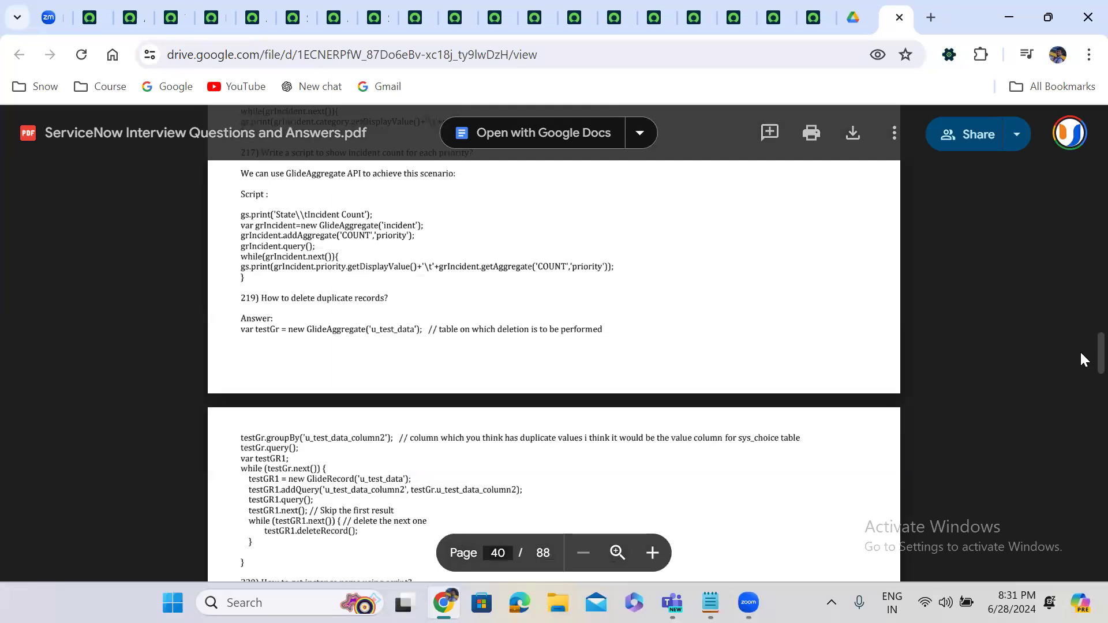
drag(1081, 352, 1081, 448)
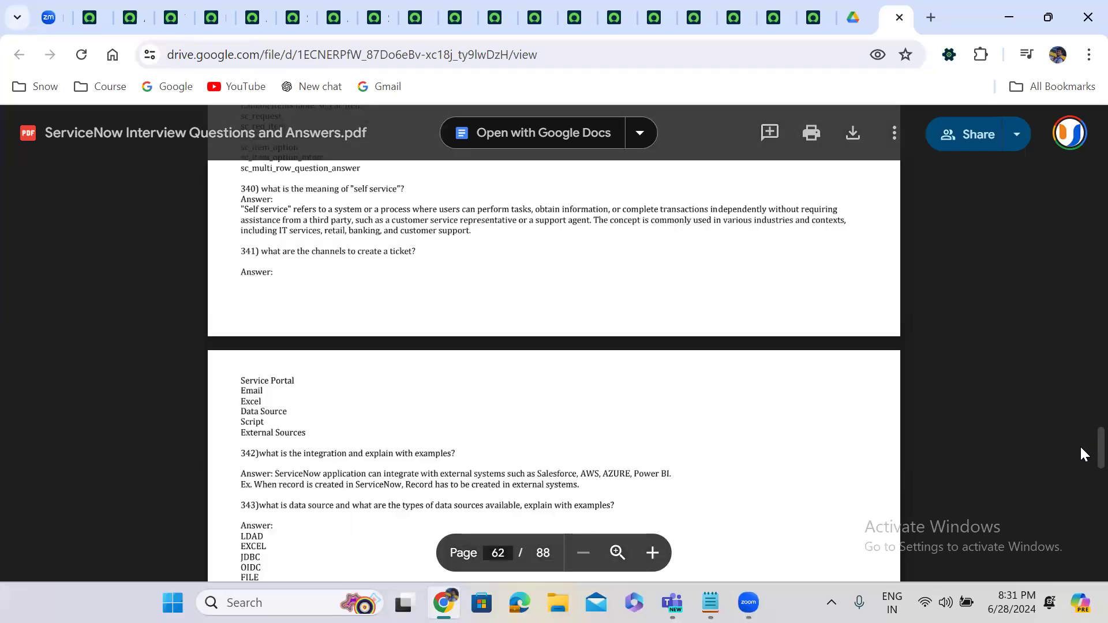
drag(1081, 449, 1080, 529)
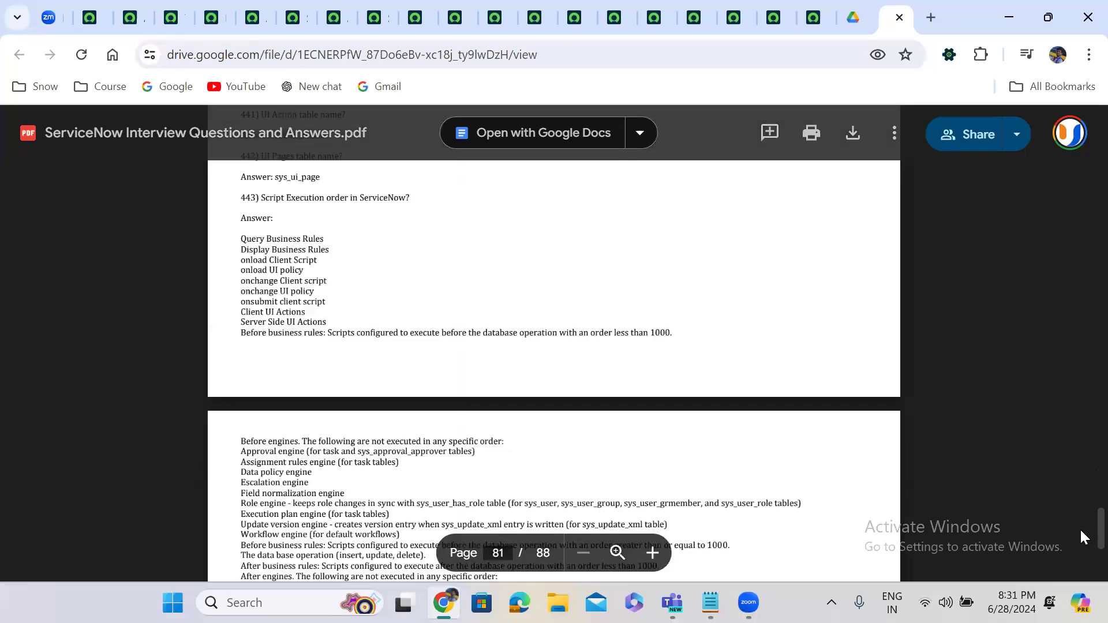
drag(1080, 523, 1080, 552)
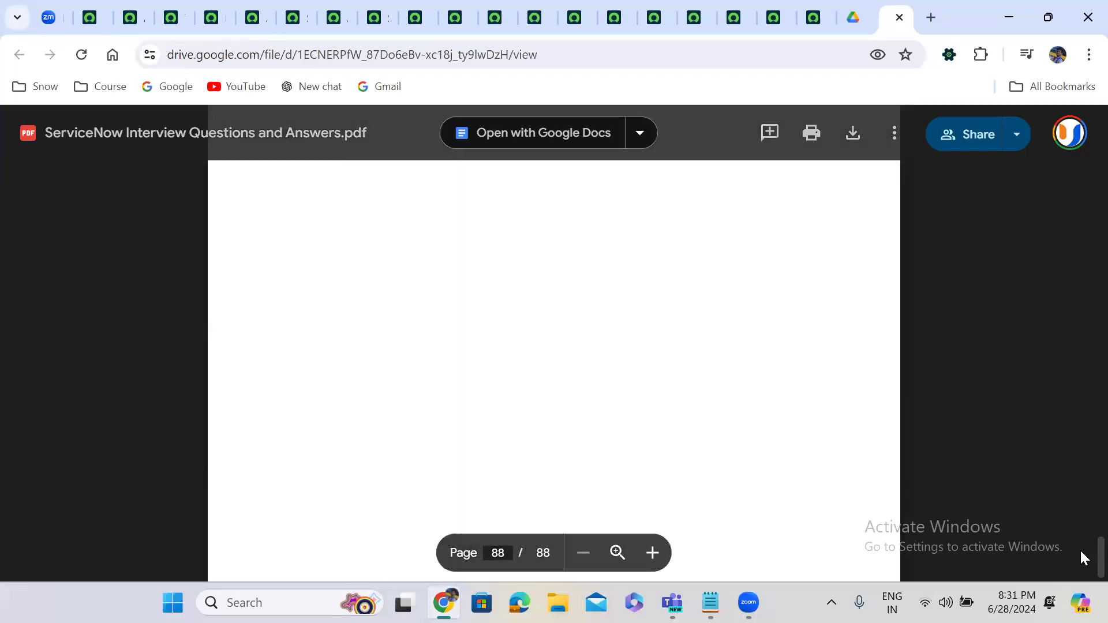
mouse_move(1081, 551)
mouse_down()
mouse_move(1081, 523)
mouse_move(1080, 569)
mouse_move(1079, 542)
mouse_move(1079, 552)
mouse_up()
scroll(1079, 552, down, 10)
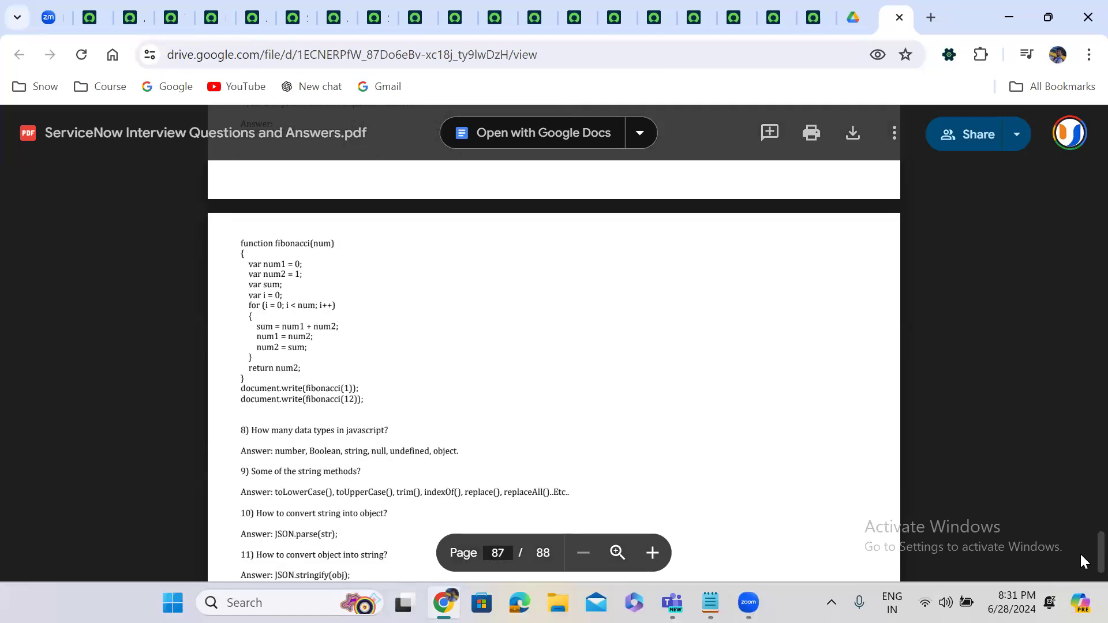
scroll(1081, 556, down, 5)
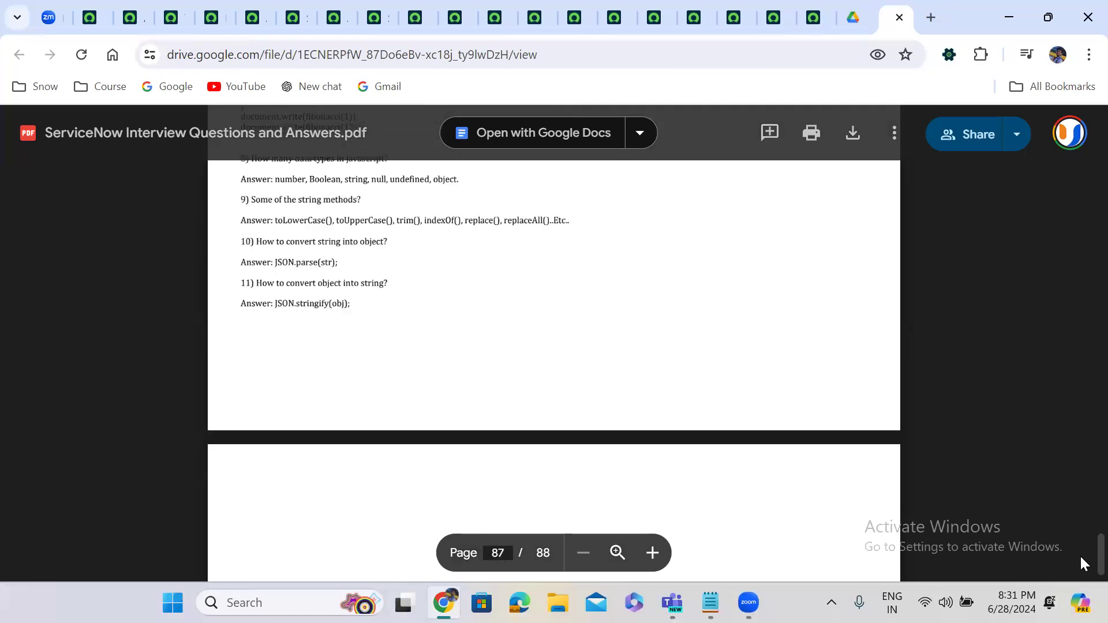